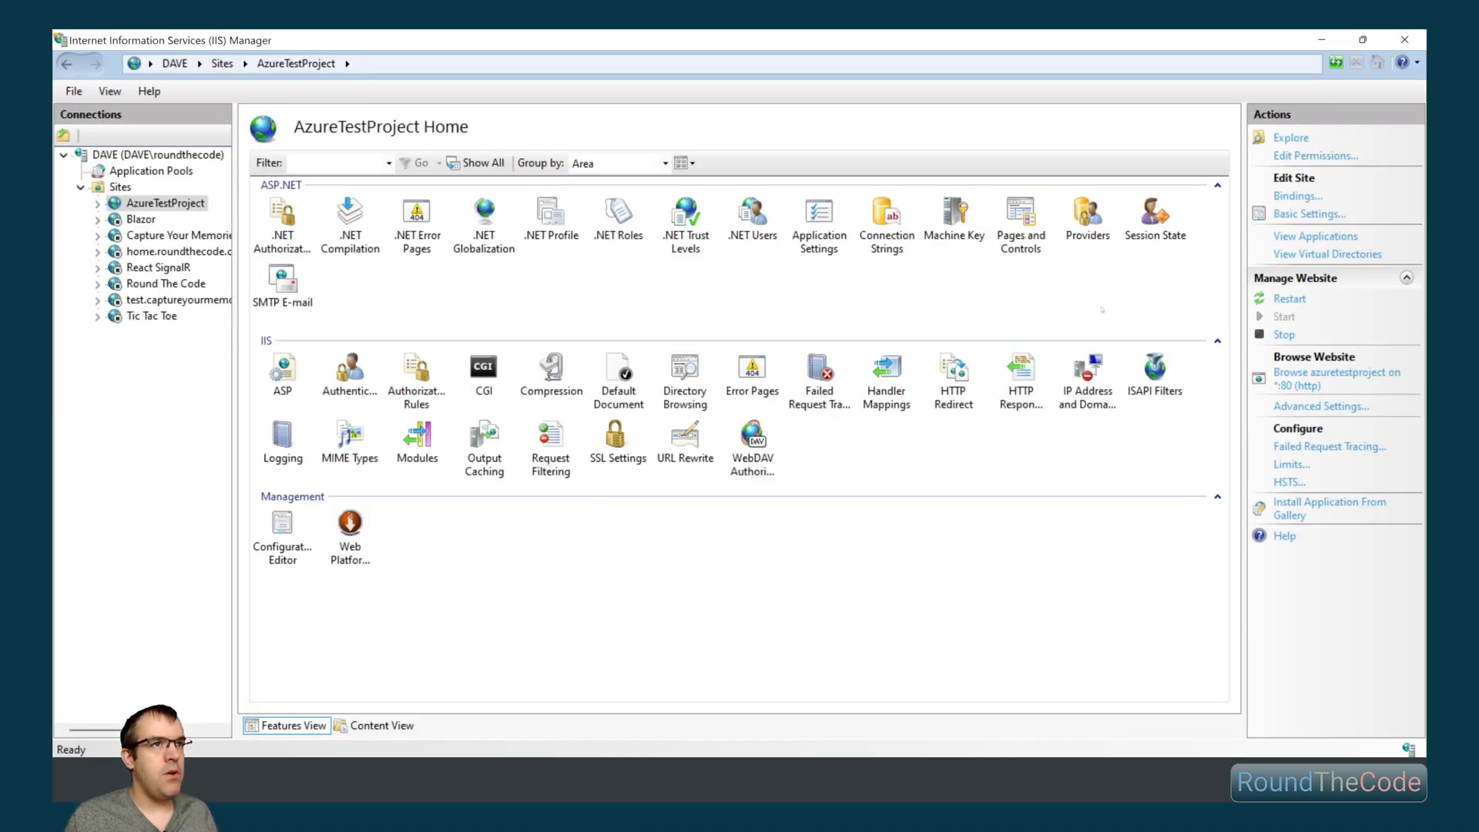
- Check the AzureTestProject site's basic settings without changing them, and open its bindings
{"action": "left_click", "coordinate": [1310, 213]}
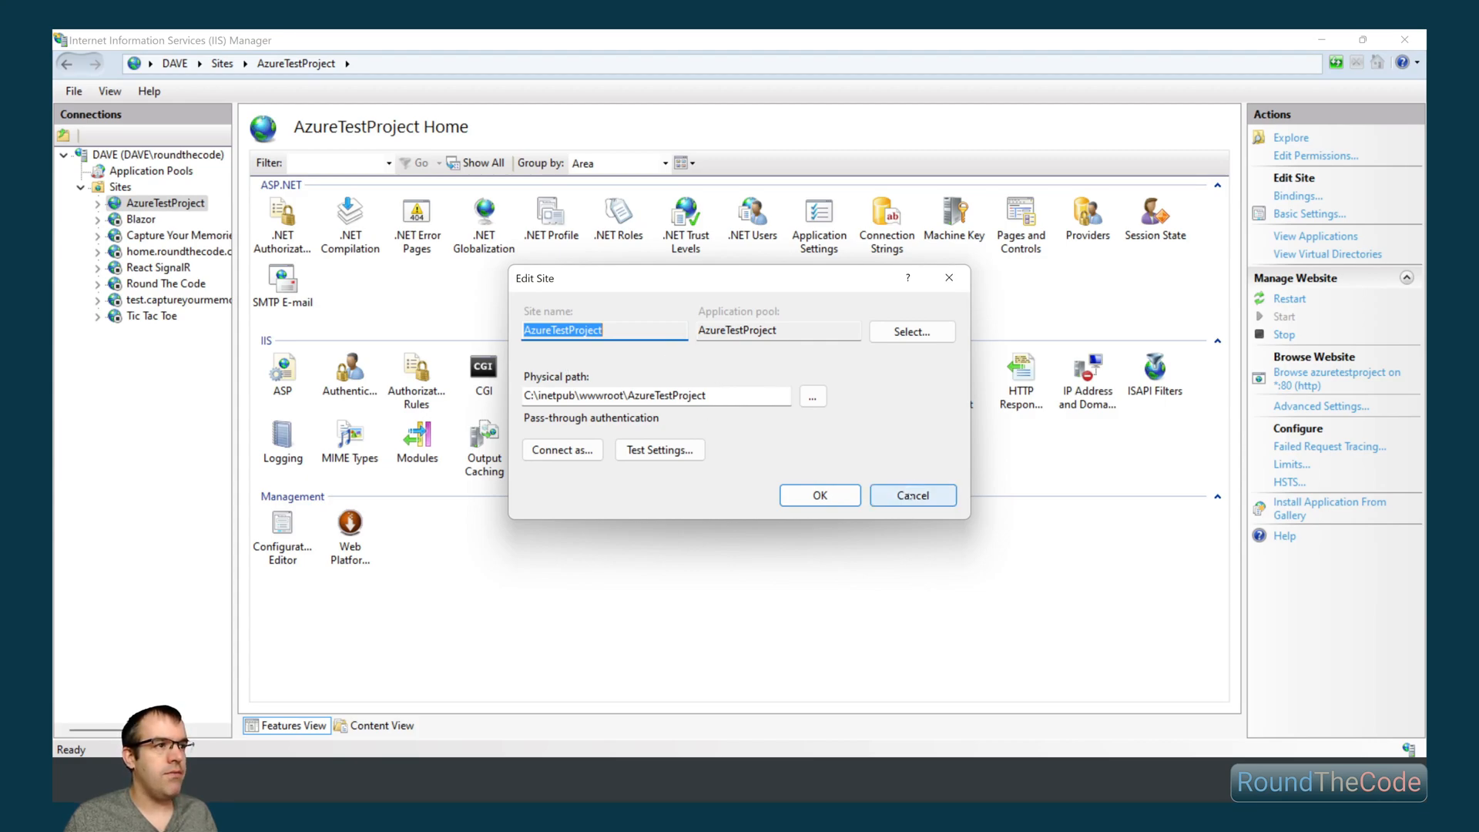
{"action": "left_click", "coordinate": [913, 495]}
{"action": "left_click", "coordinate": [1298, 195]}
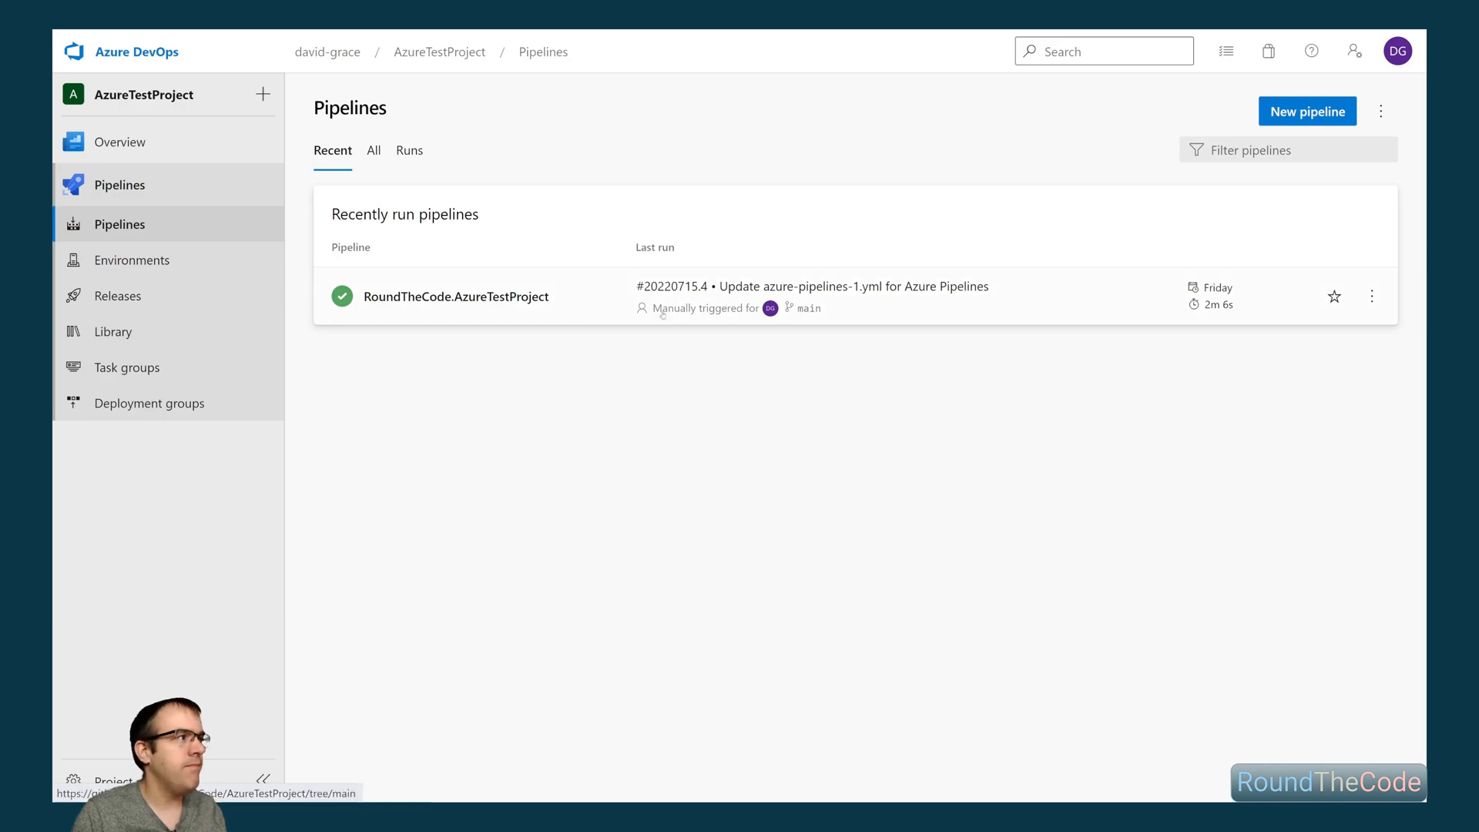
- In Azure DevOps, create a pipeline environment named "Windows 11 server" with virtual machines as its resource
{"action": "left_click", "coordinate": [143, 261]}
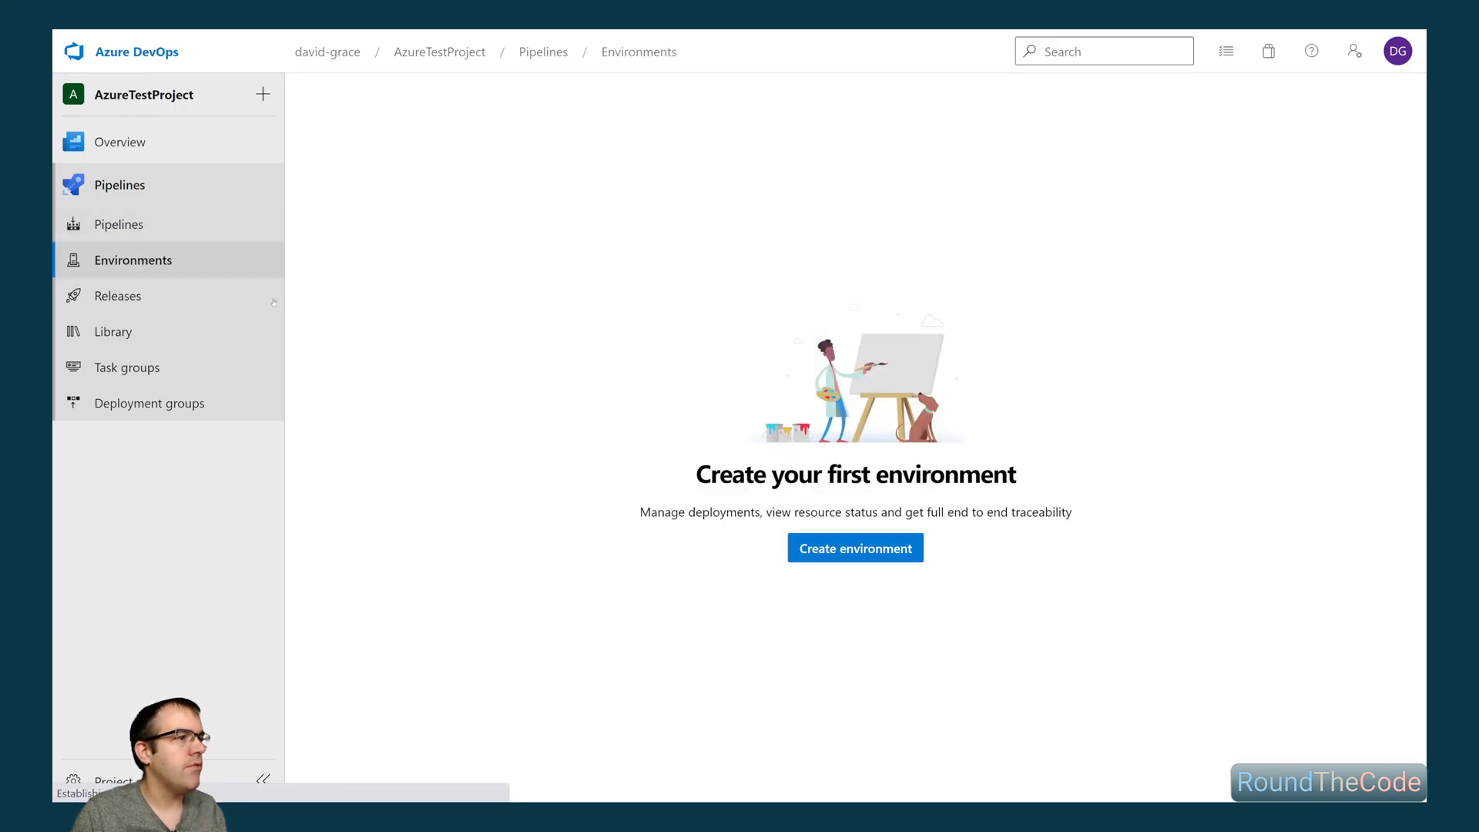
{"action": "left_click", "coordinate": [841, 556]}
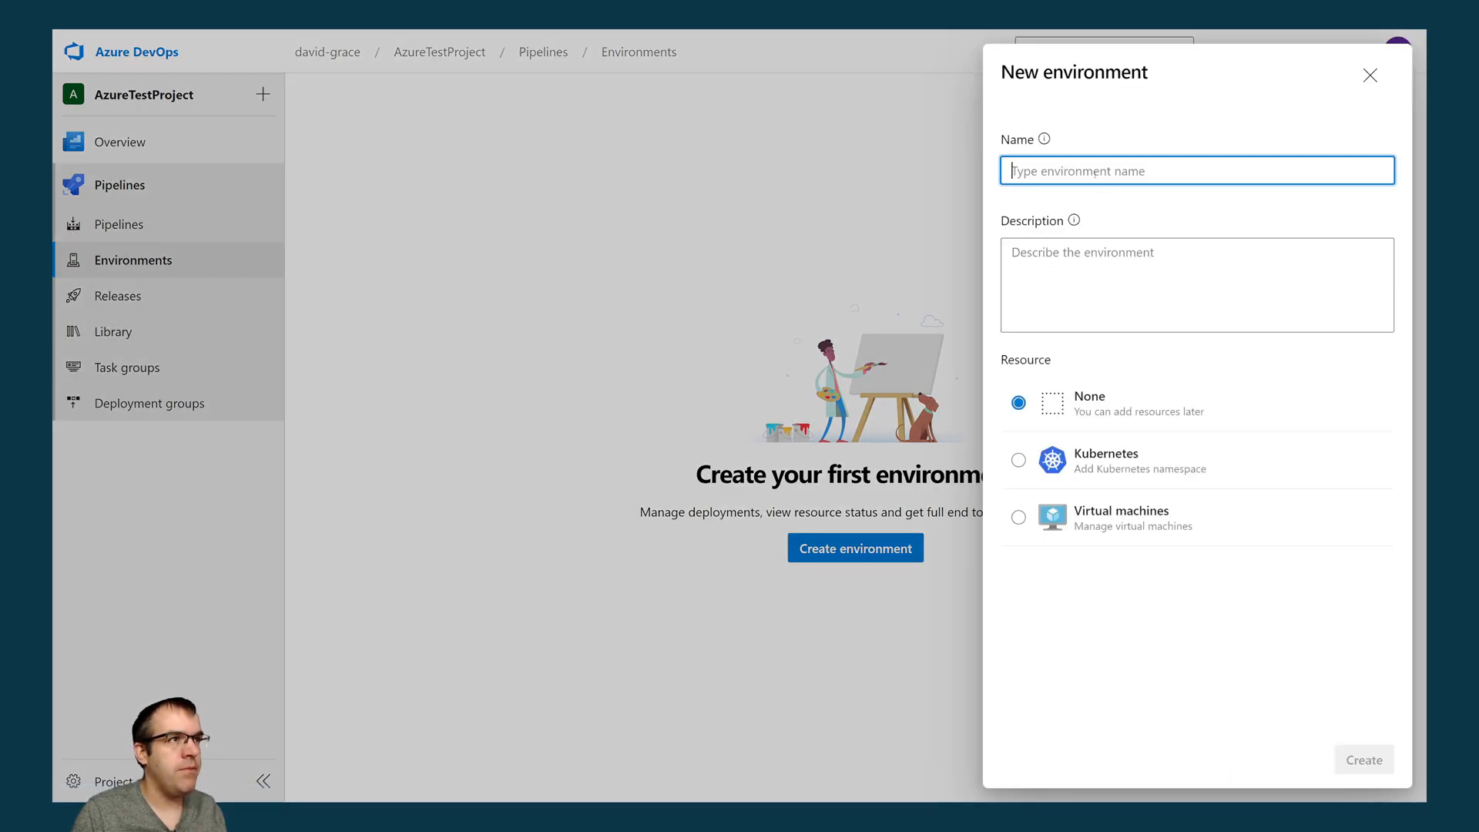
{"action": "type", "text": "Wind"}
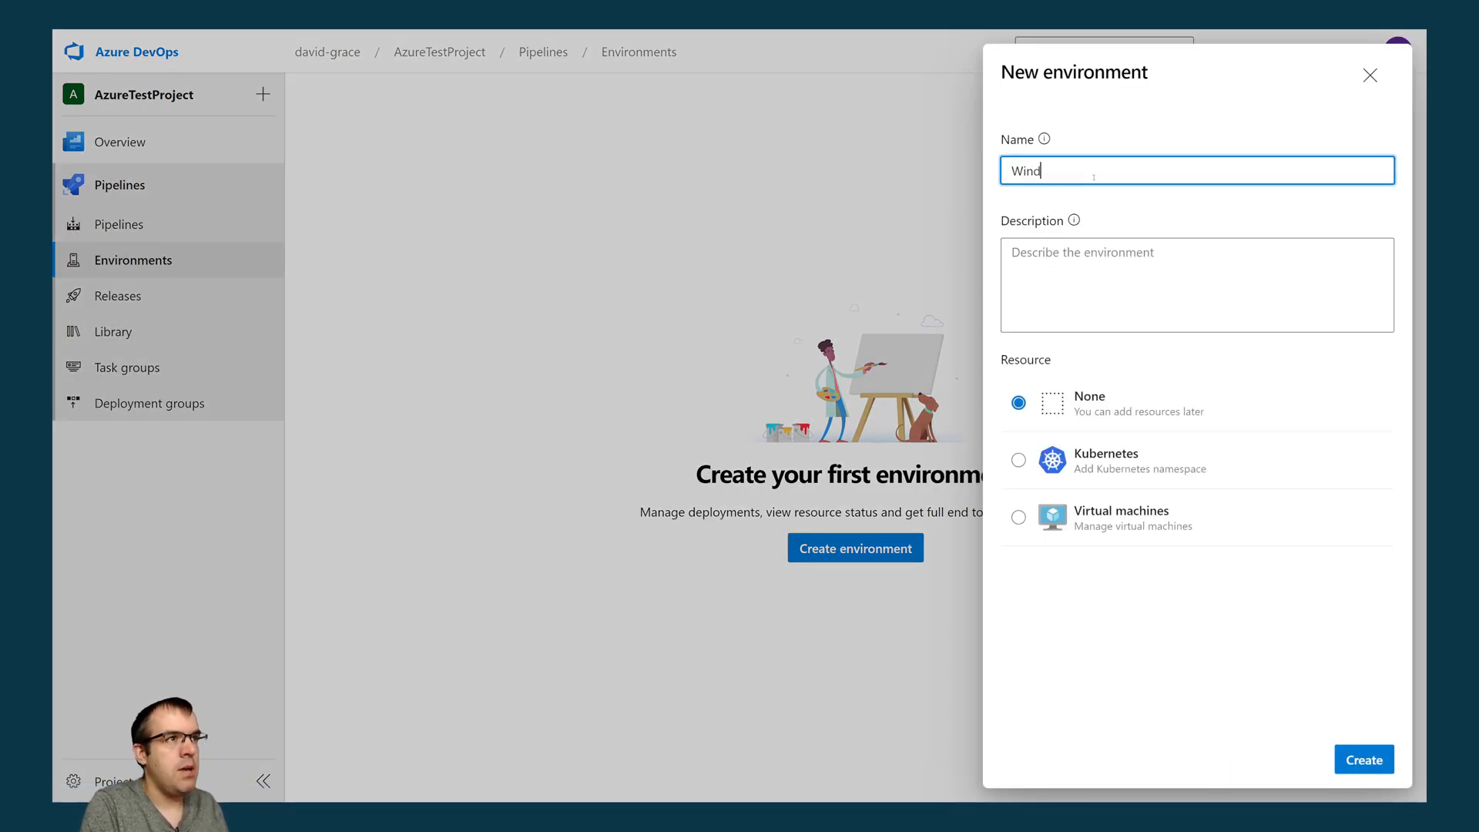
{"action": "type", "text": "ows 11 server"}
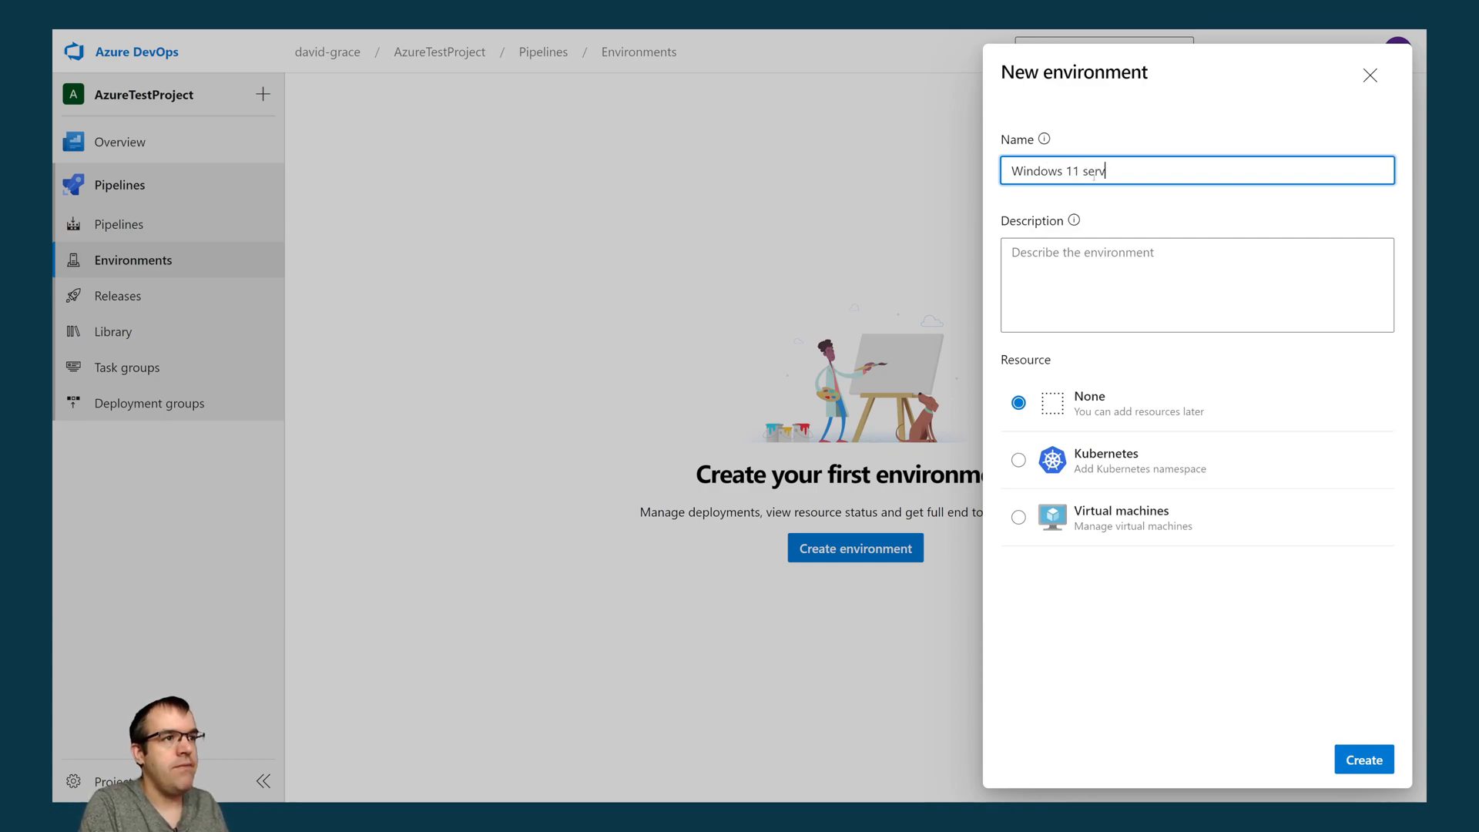
{"action": "left_click", "coordinate": [1018, 517]}
{"action": "left_click", "coordinate": [1348, 757]}
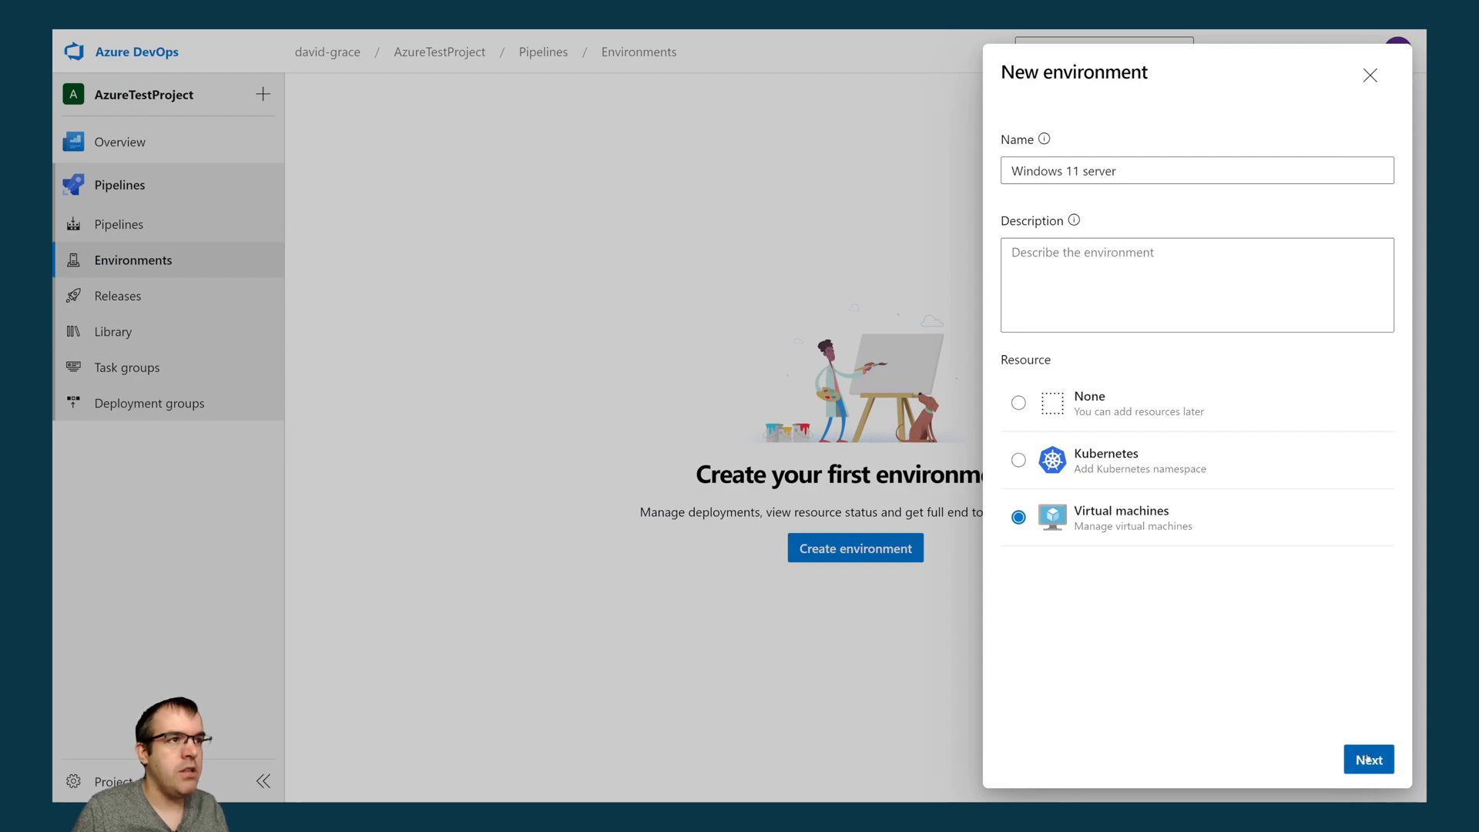
- Configure the virtual machine resource with the Generic provider and Windows as the operating system
{"action": "left_click", "coordinate": [1064, 195]}
{"action": "left_click", "coordinate": [1071, 195]}
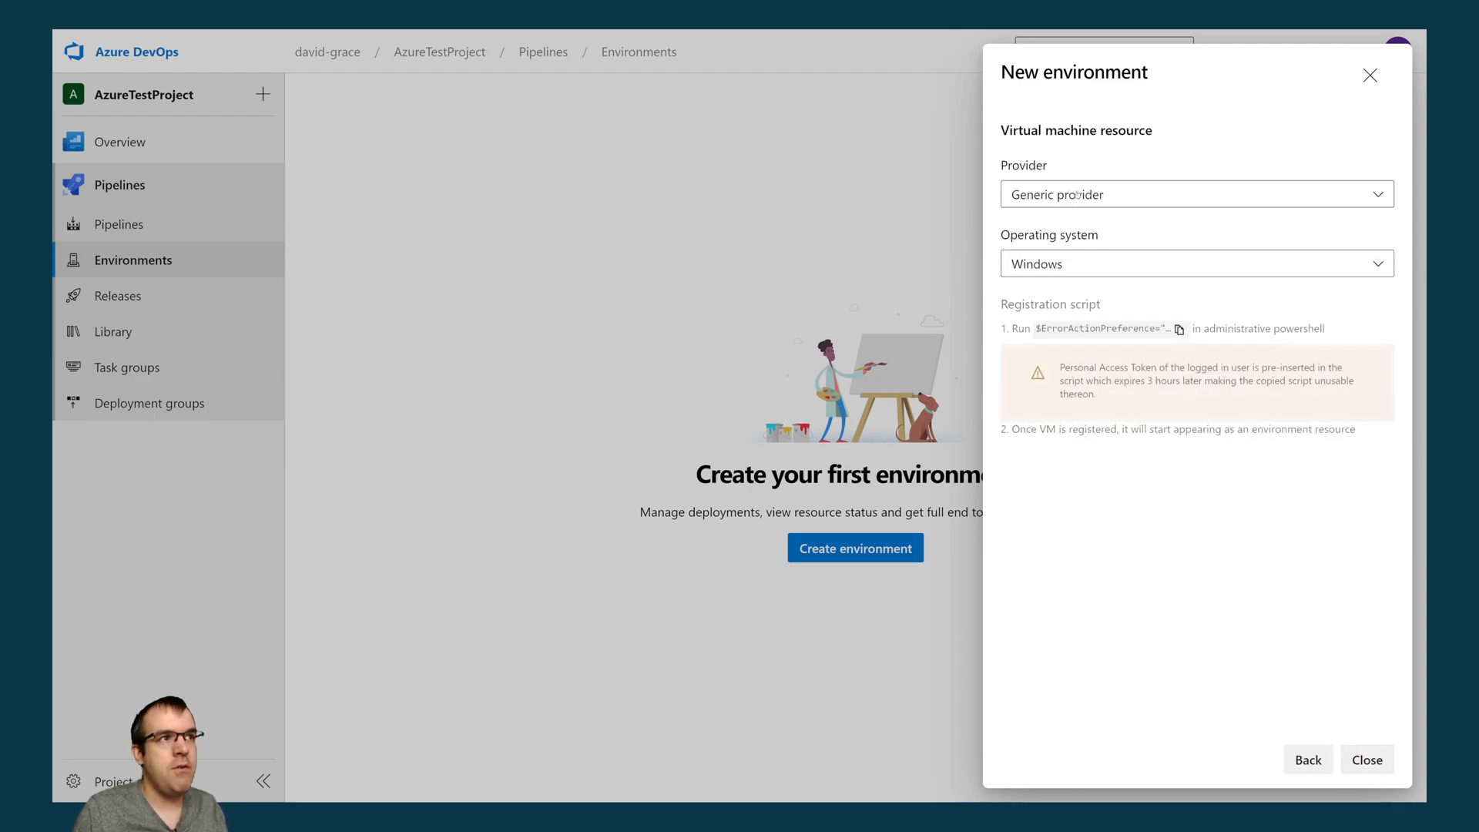
{"action": "left_click", "coordinate": [1077, 263]}
{"action": "left_click", "coordinate": [1013, 273]}
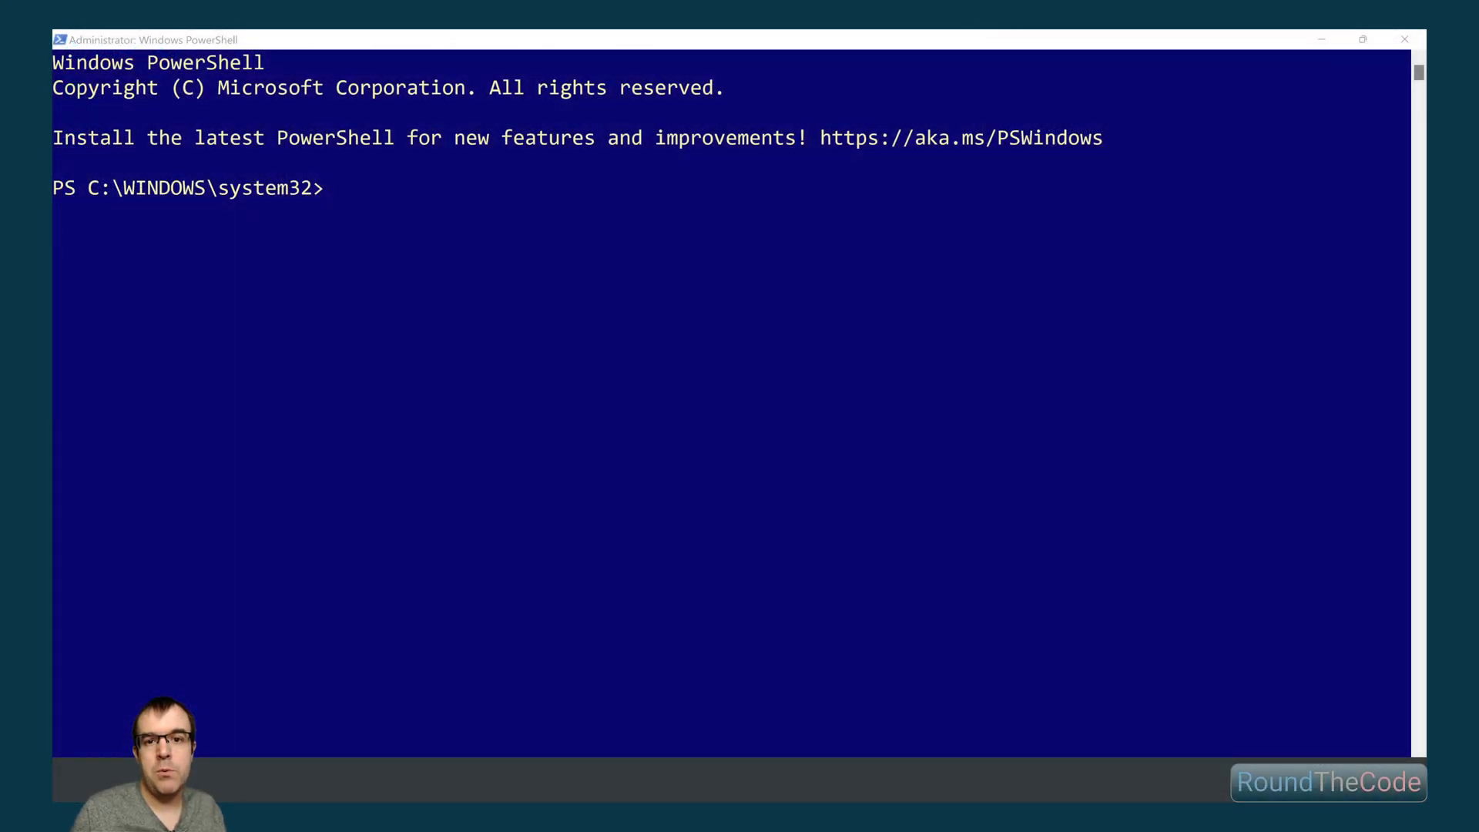
- Switch to the administrator PowerShell, paste the copied registration script containing the personal access token, and run it
{"action": "left_click", "coordinate": [447, 241]}
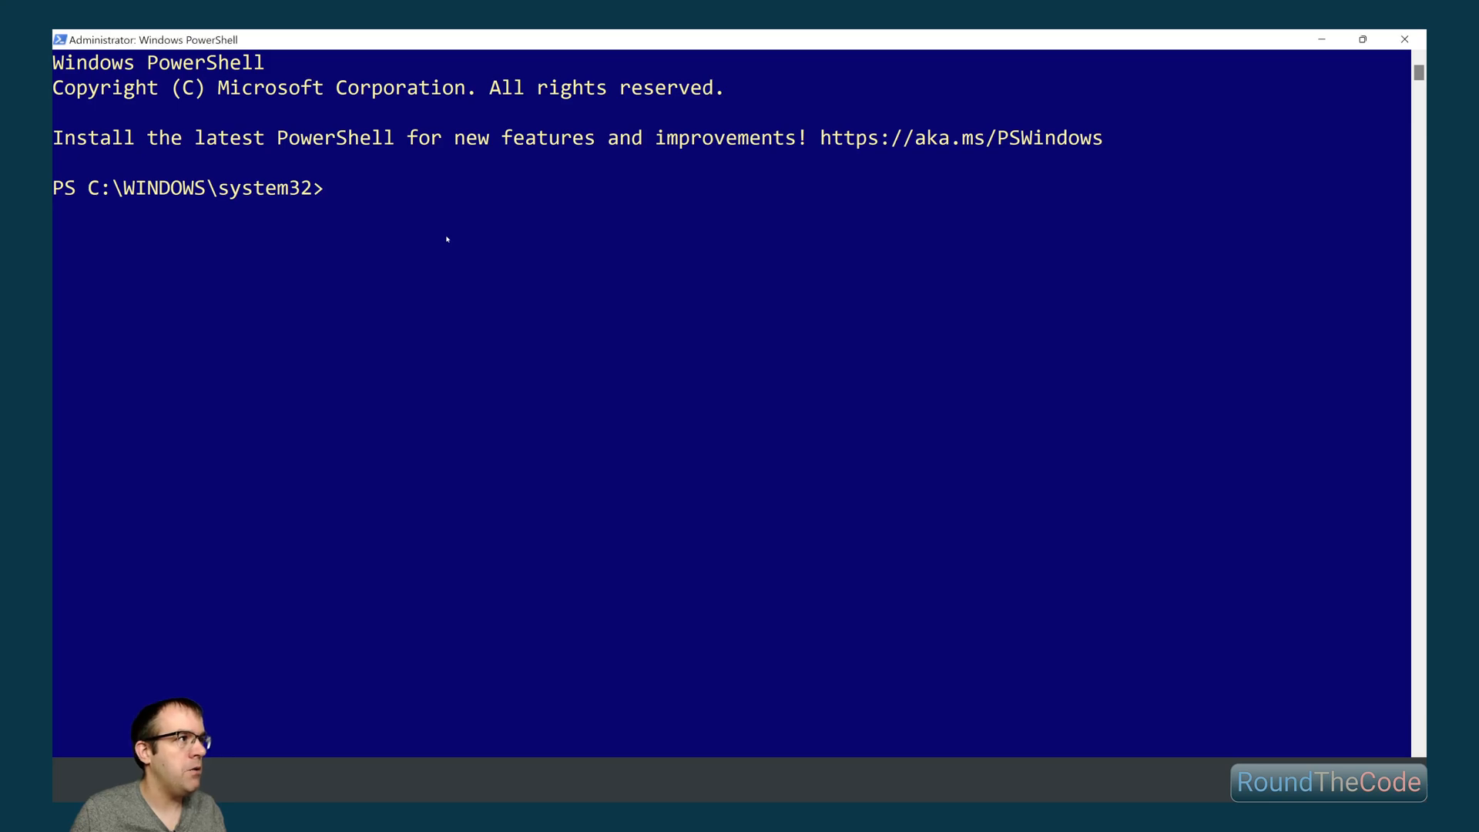
{"action": "right_click", "coordinate": [463, 216]}
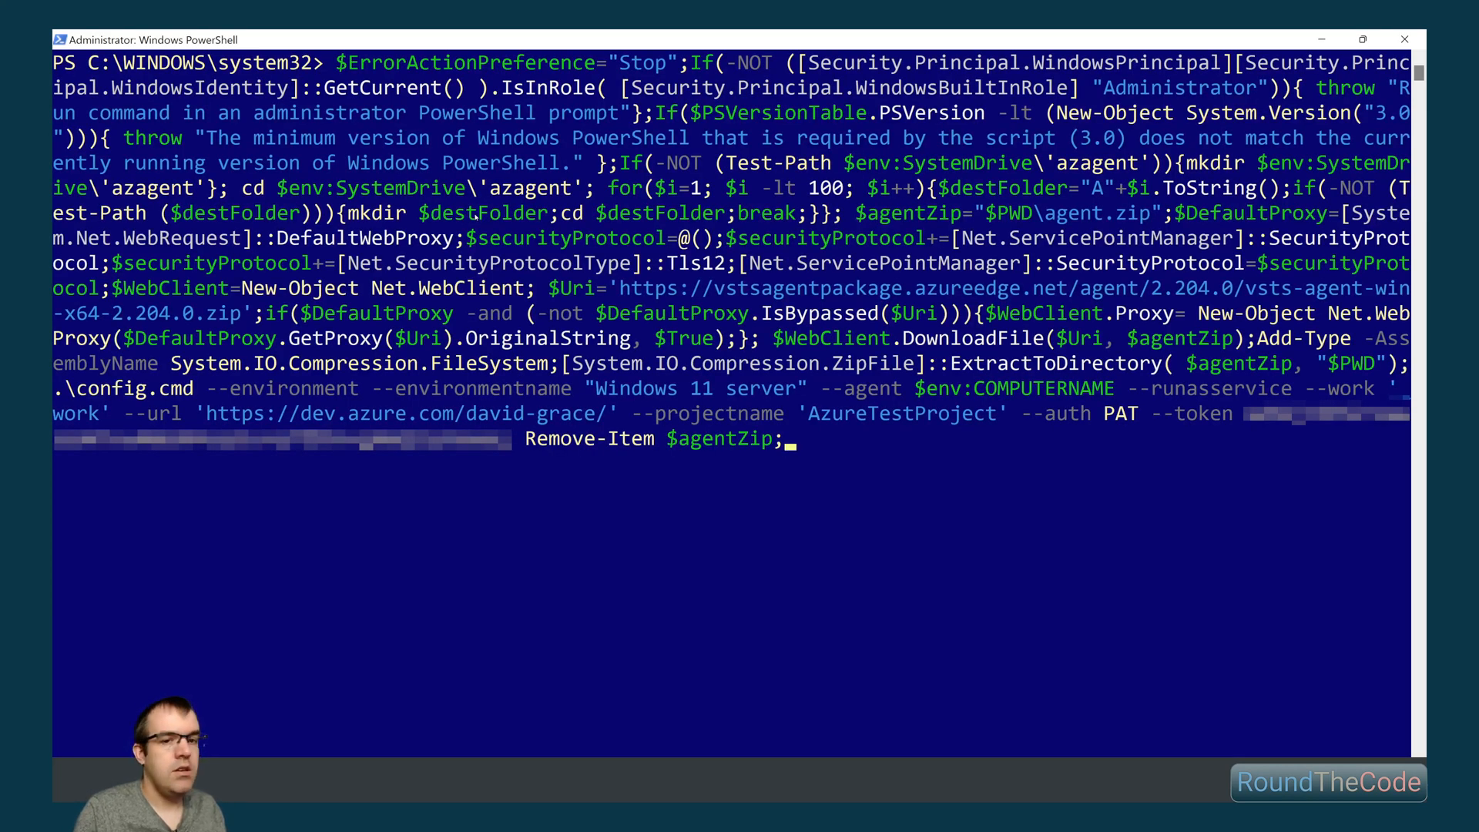
{"action": "key", "text": "Return"}
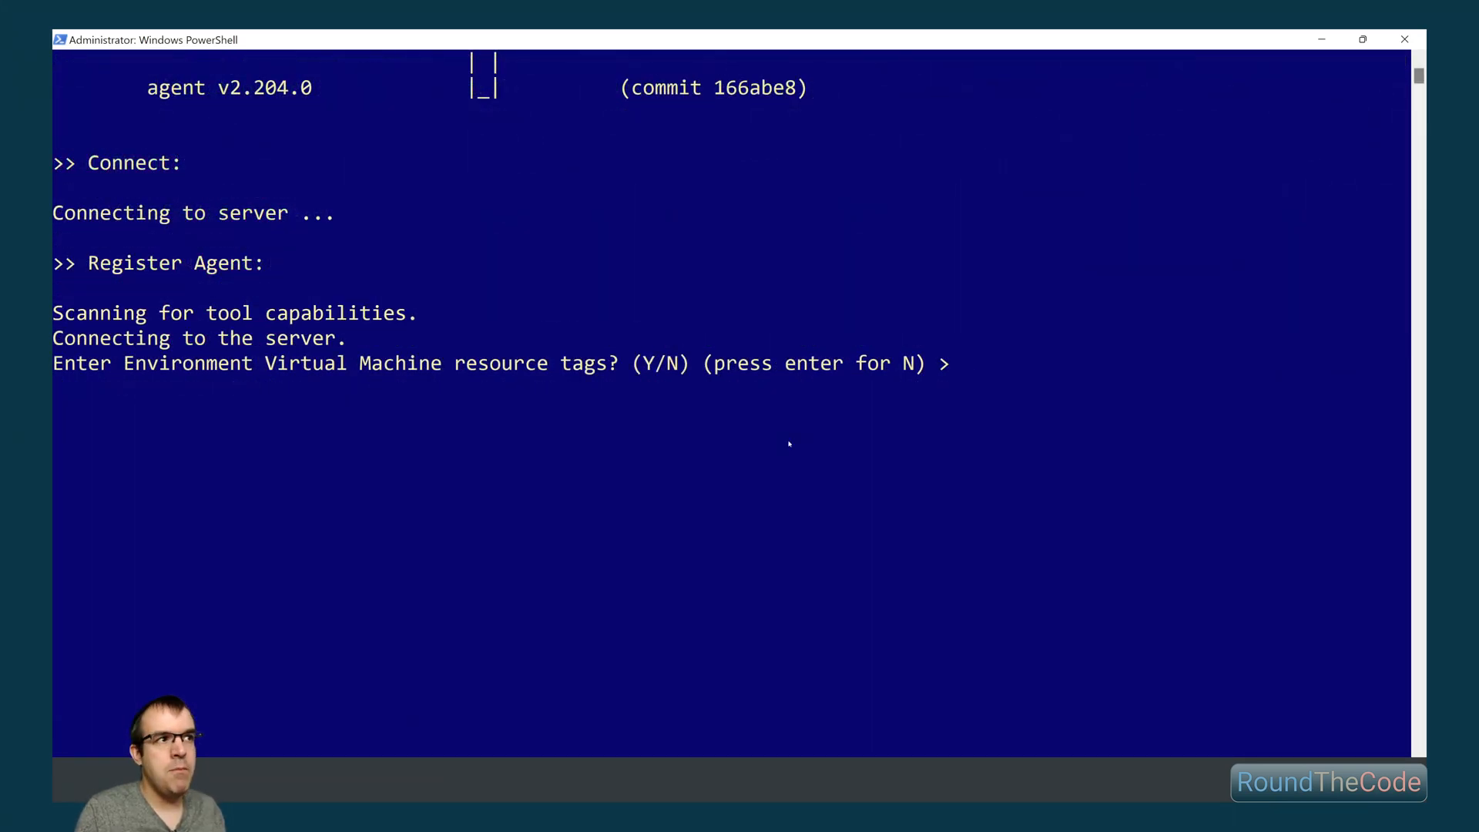
- Complete the agent registration with the default answers: no resource tags, the NT AUTHORITY\SYSTEM service account, and immediate service start
{"action": "key", "text": "Return"}
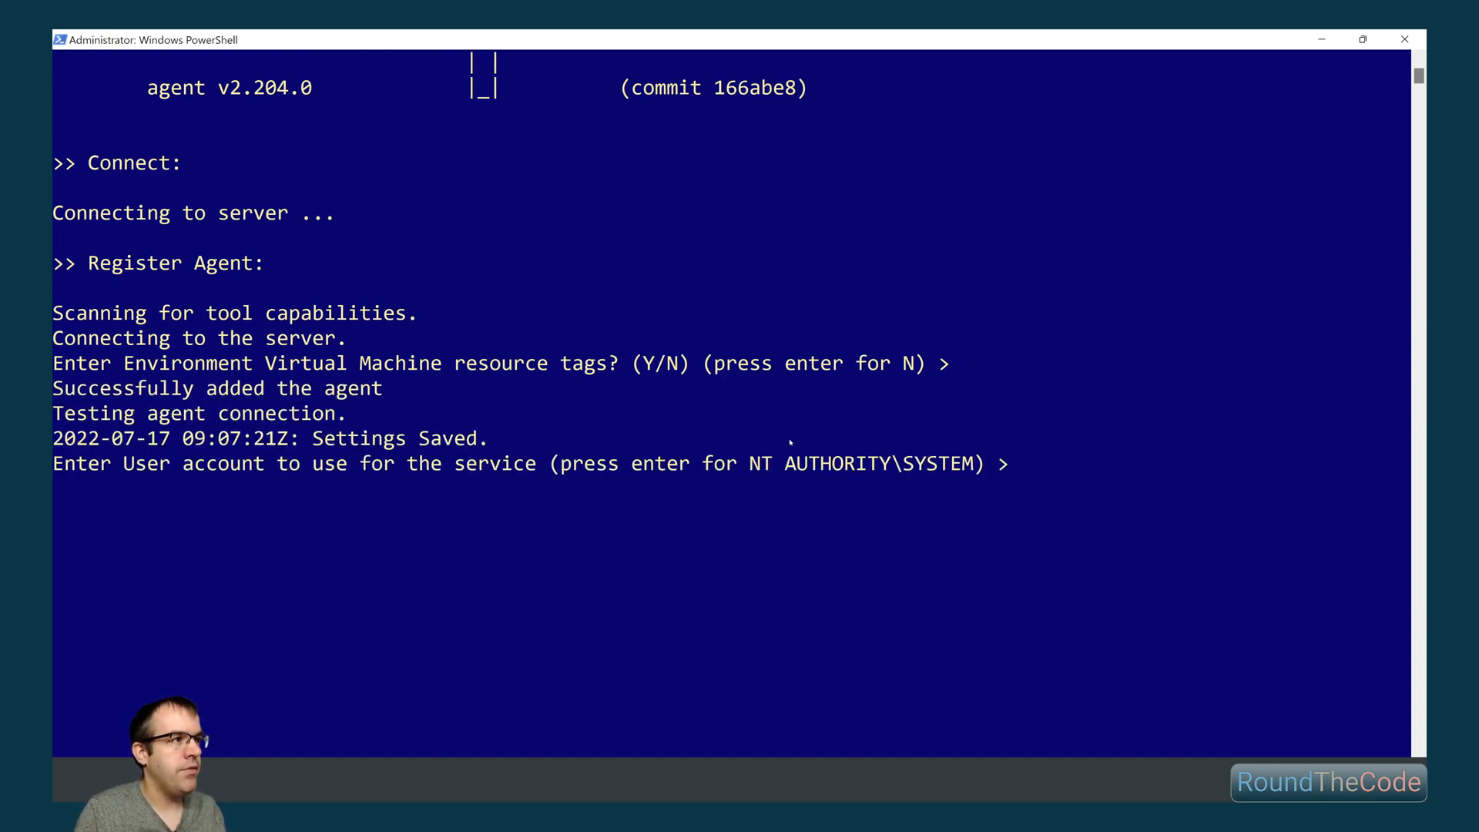
{"action": "key", "text": "Return"}
{"action": "scroll", "coordinate": [791, 441], "scroll_direction": "down", "scroll_amount": 3}
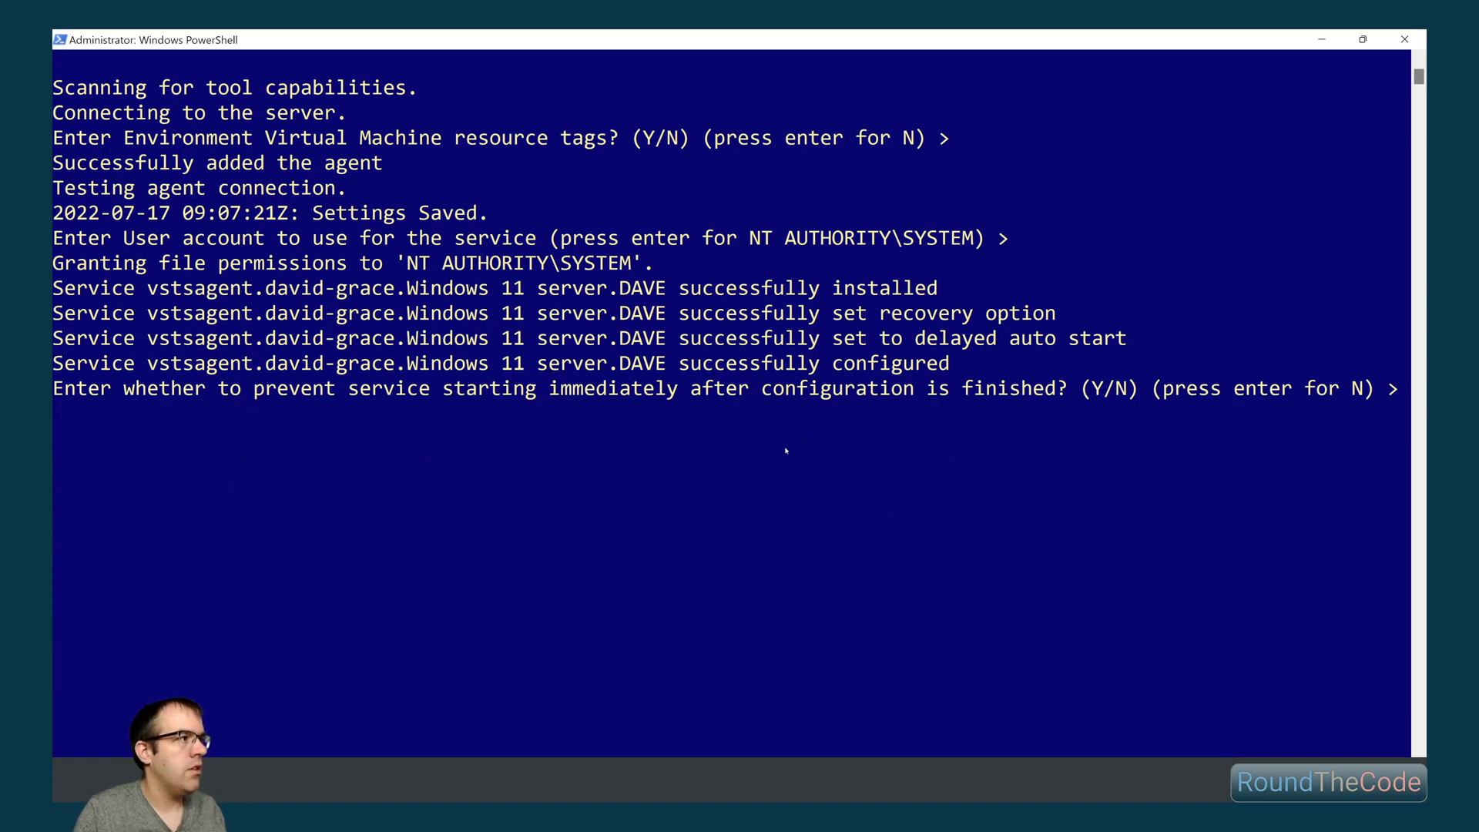
{"action": "key", "text": "Return"}
{"action": "scroll", "coordinate": [736, 417], "scroll_direction": "down", "scroll_amount": 4}
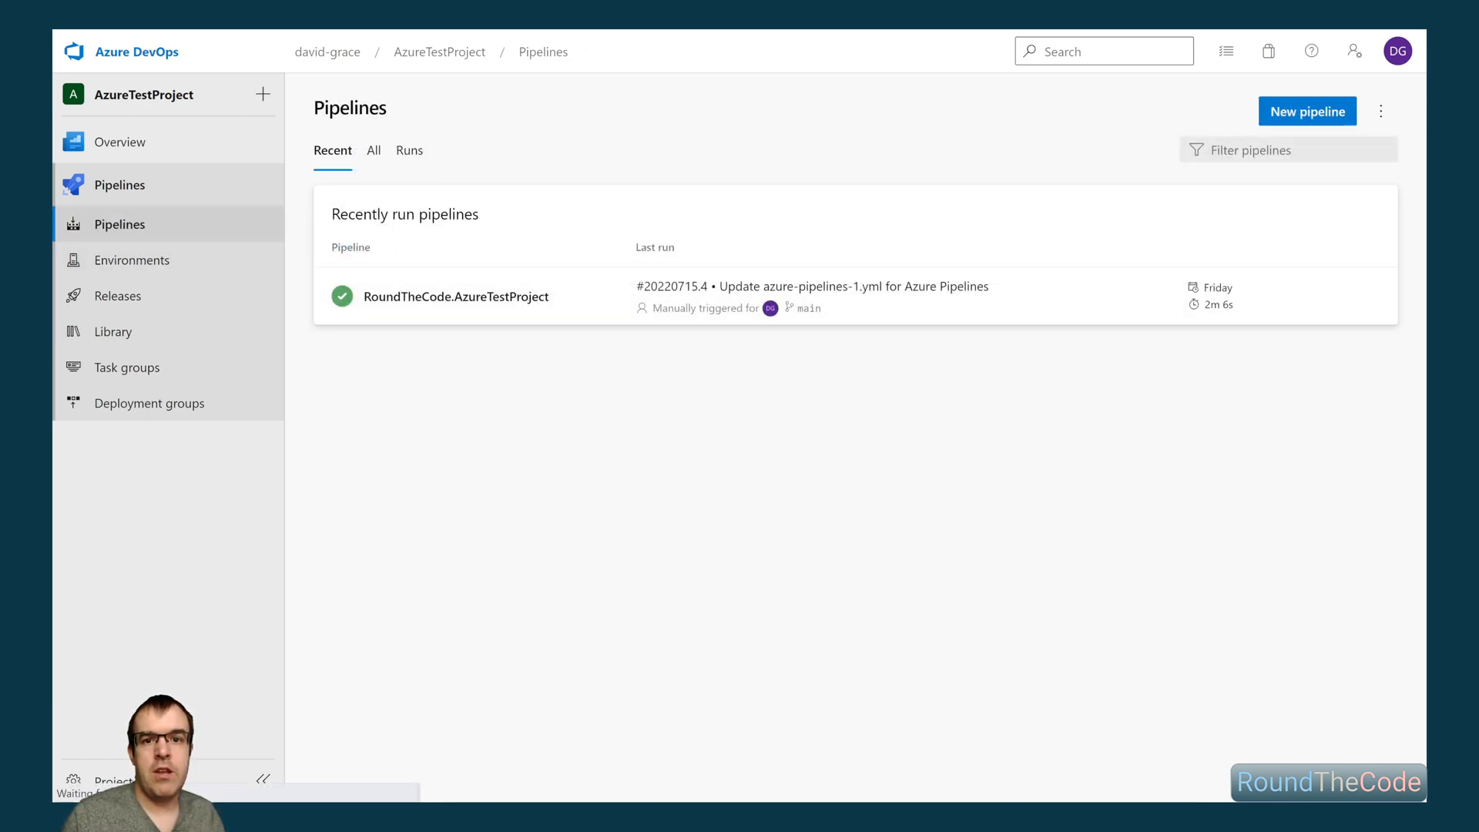
- Rename the RoundTheCode.AzureTestProject pipeline to "Build pipeline" and save it without queuing a run
{"action": "left_click", "coordinate": [950, 319]}
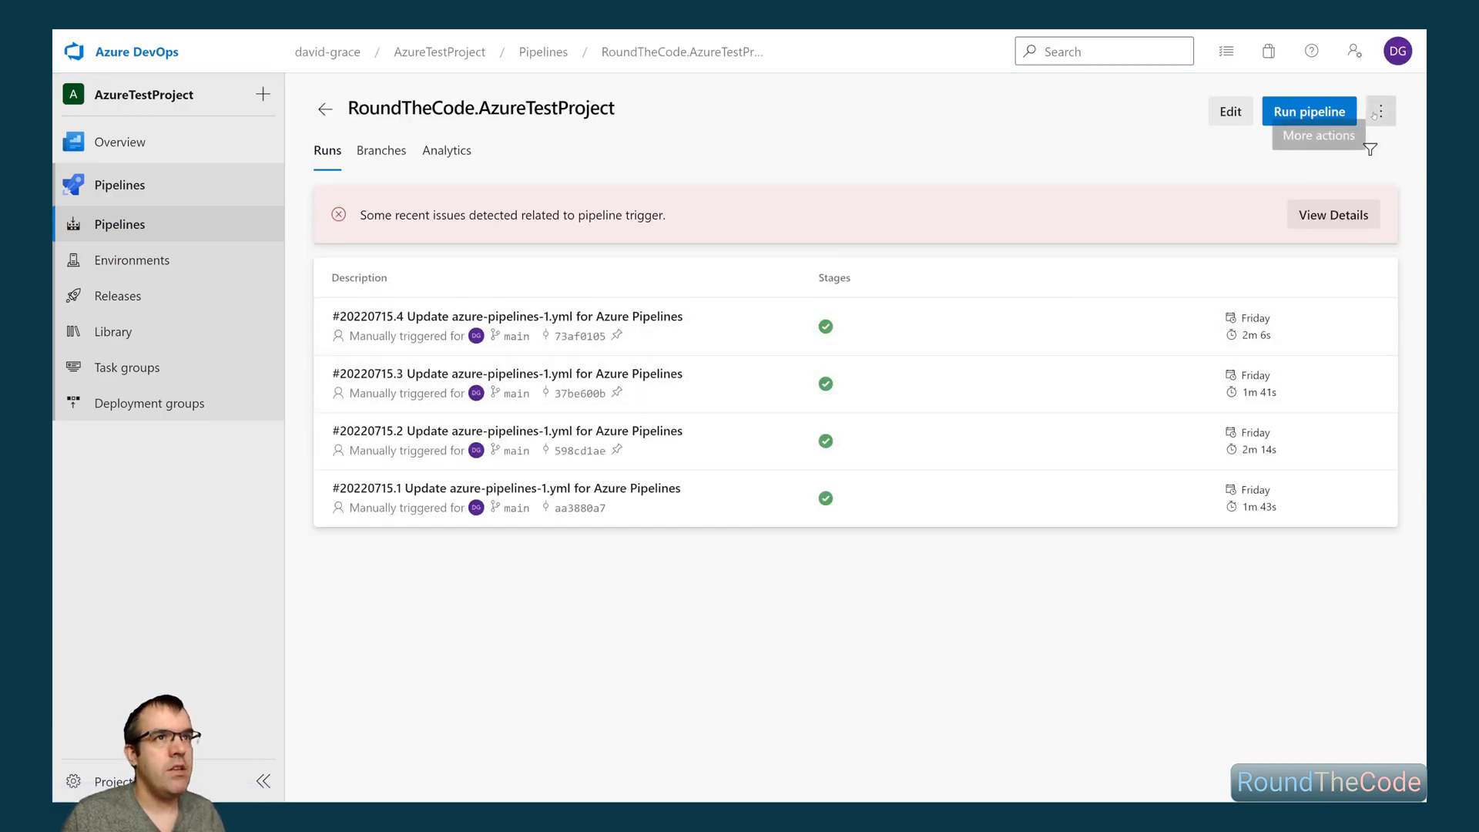
{"action": "left_click", "coordinate": [1233, 111]}
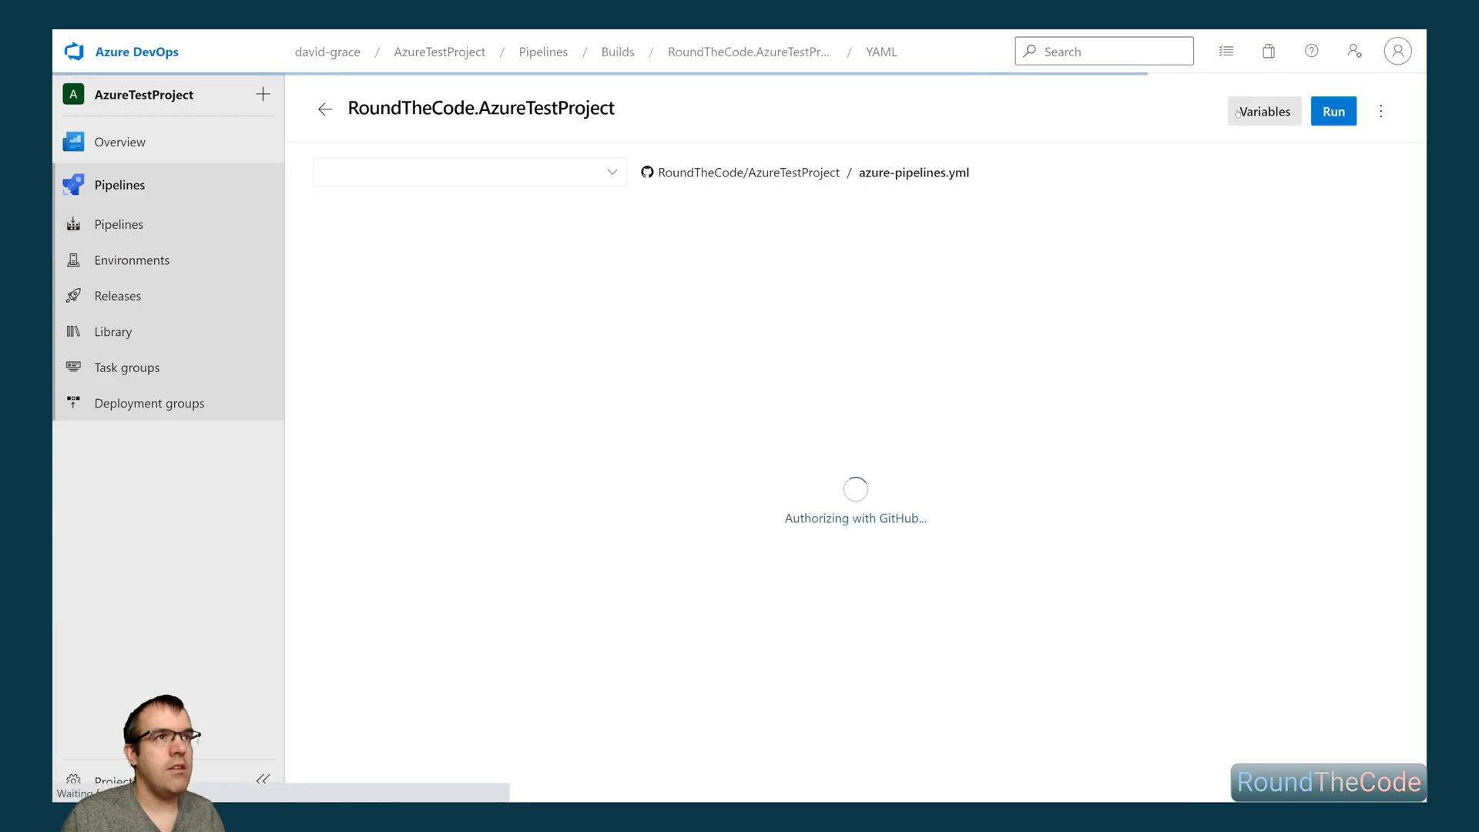
{"action": "left_click", "coordinate": [1380, 111]}
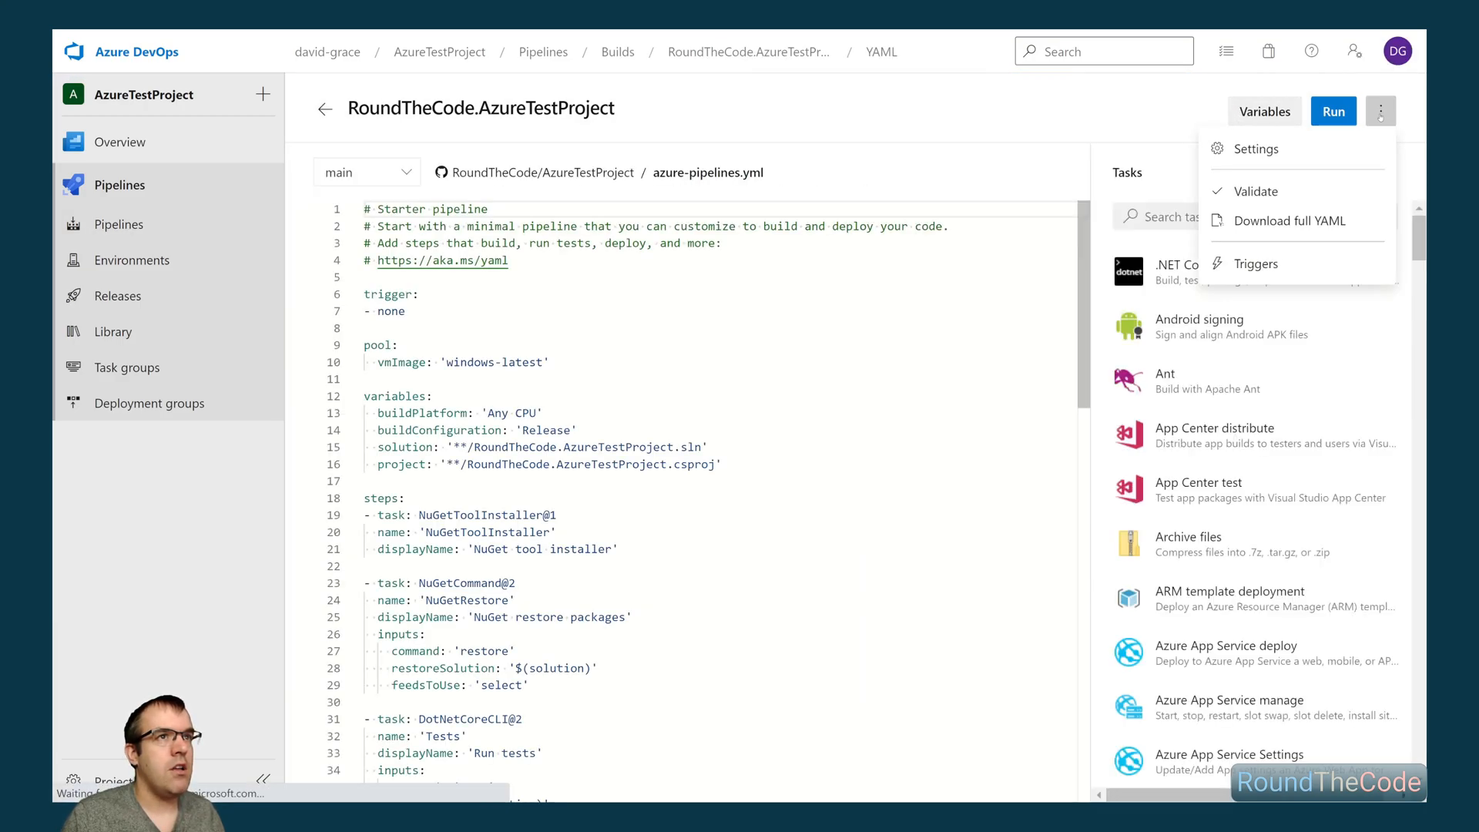
{"action": "left_click", "coordinate": [1250, 264]}
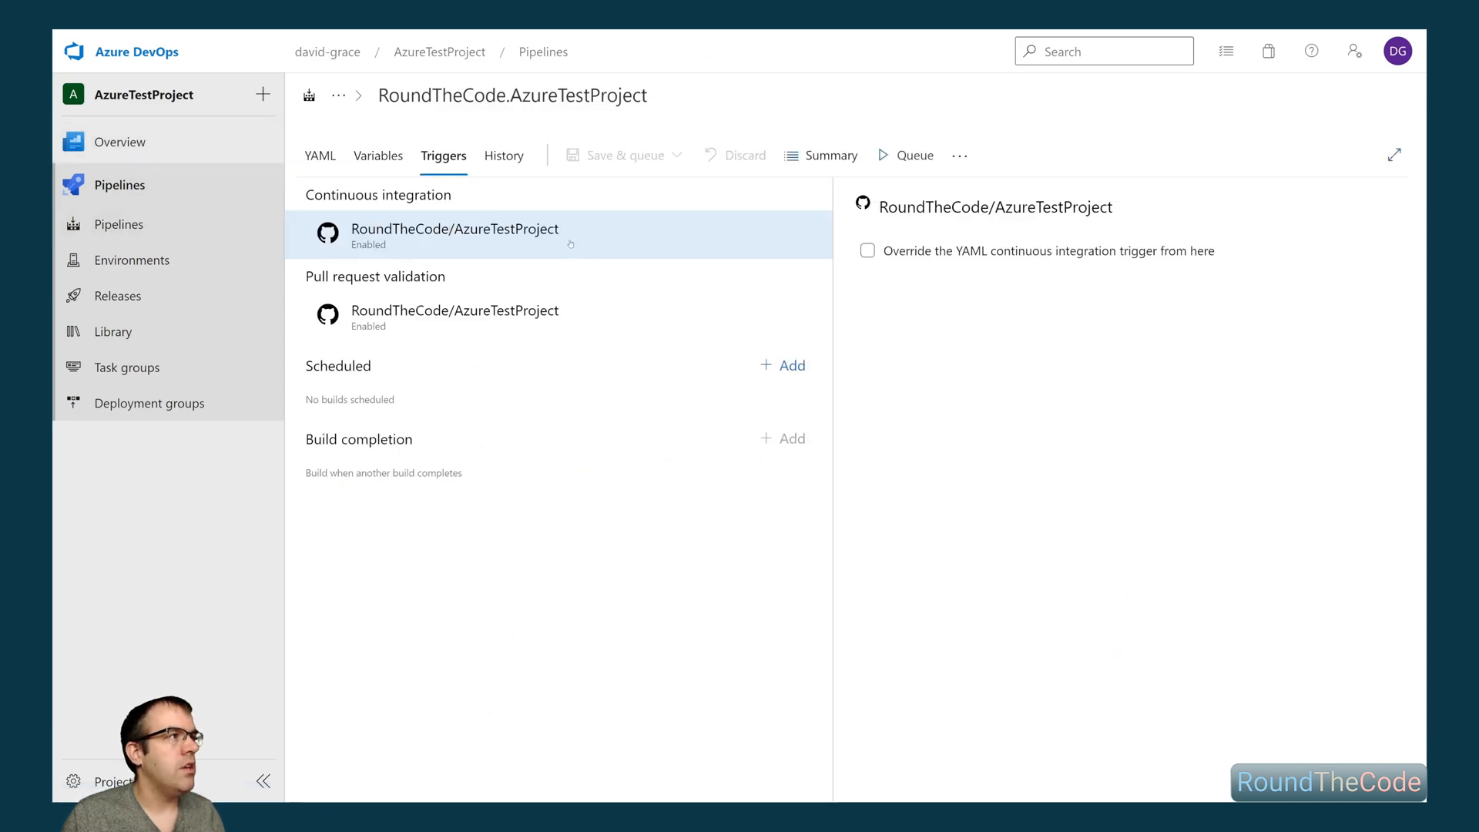
{"action": "left_click", "coordinate": [321, 155]}
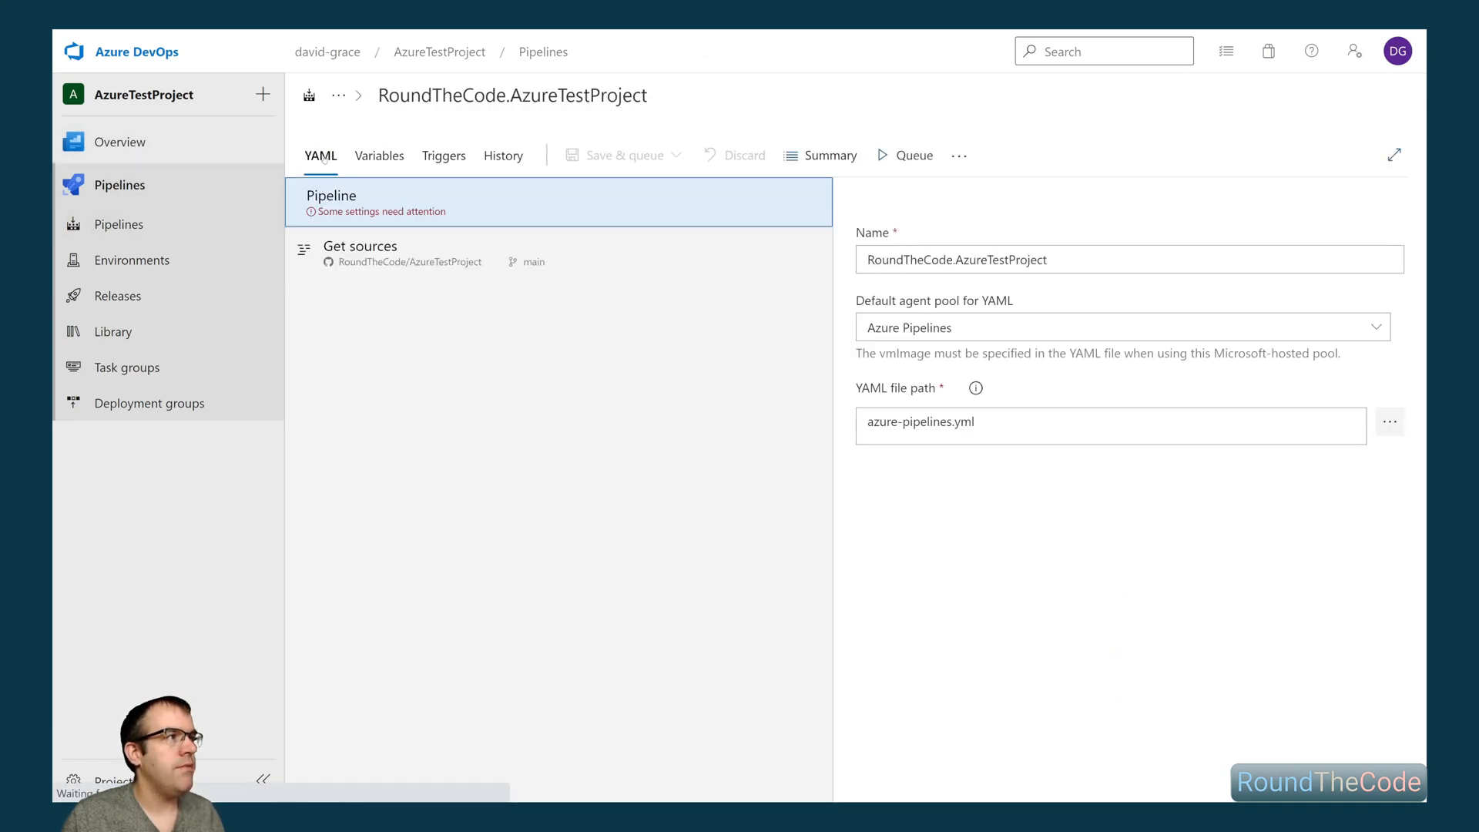
{"action": "triple_click", "coordinate": [1069, 265]}
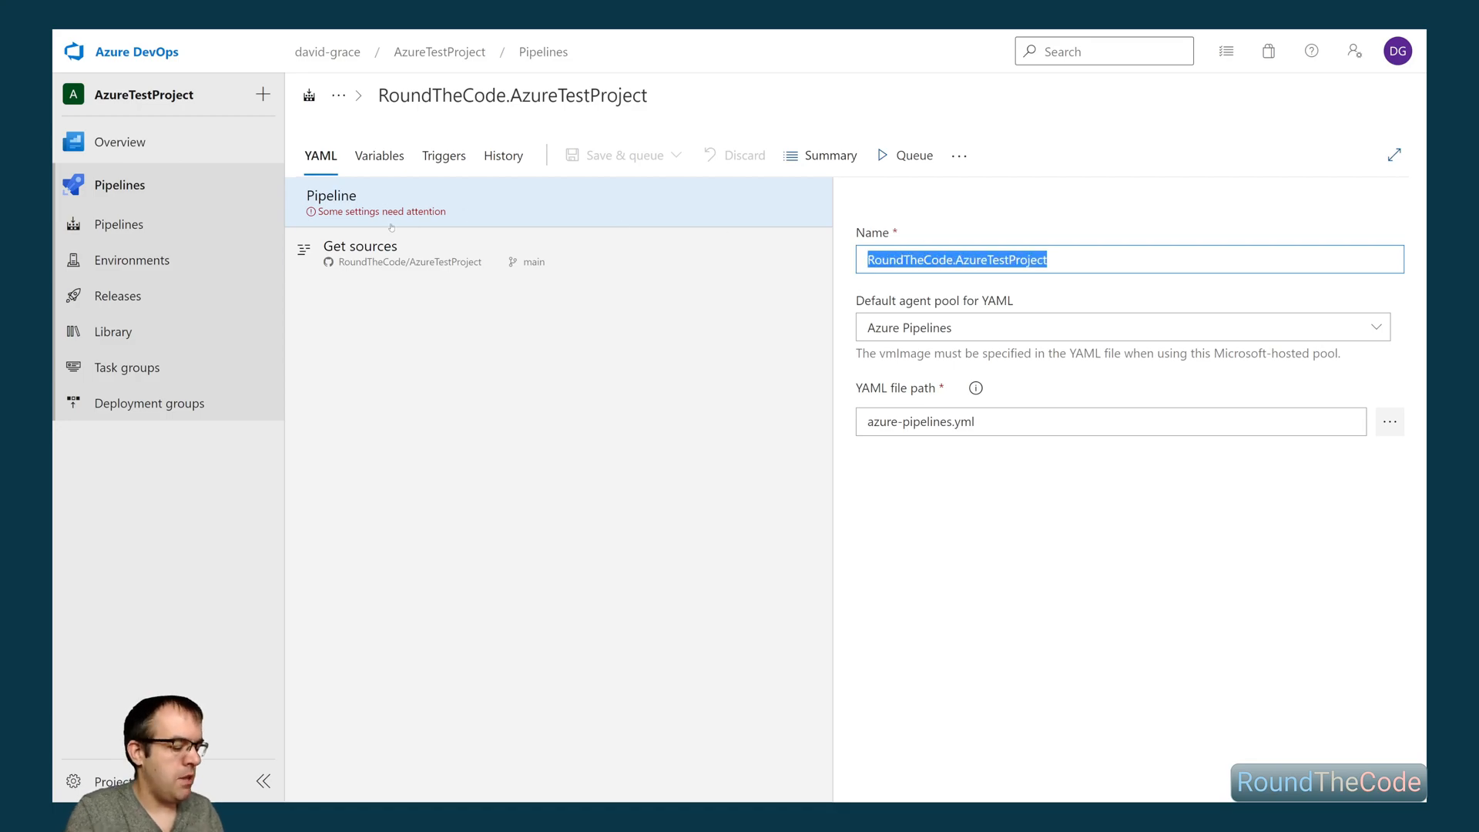
{"action": "type", "text": "Build pipeline"}
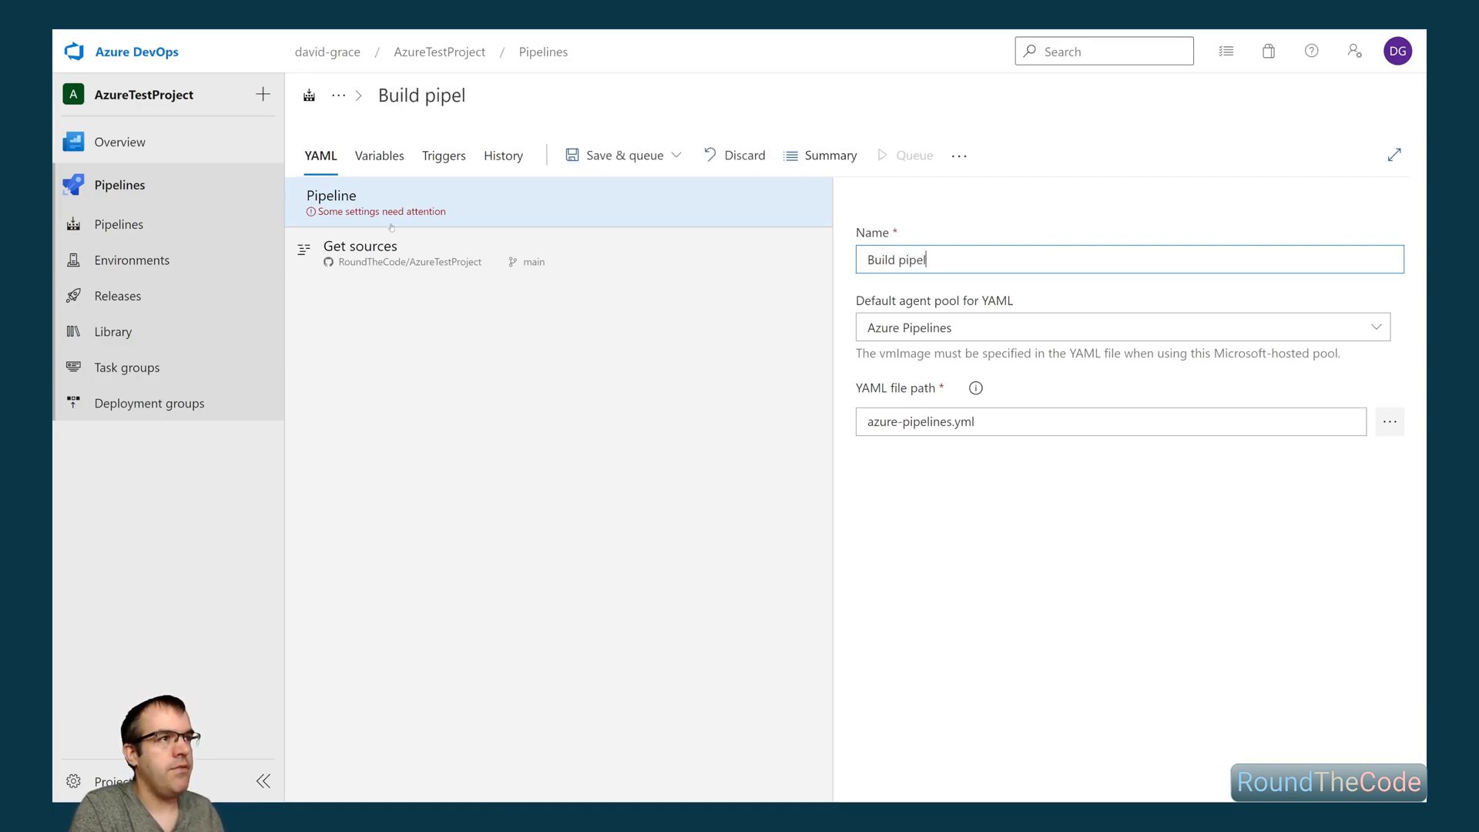
{"action": "left_click", "coordinate": [601, 158]}
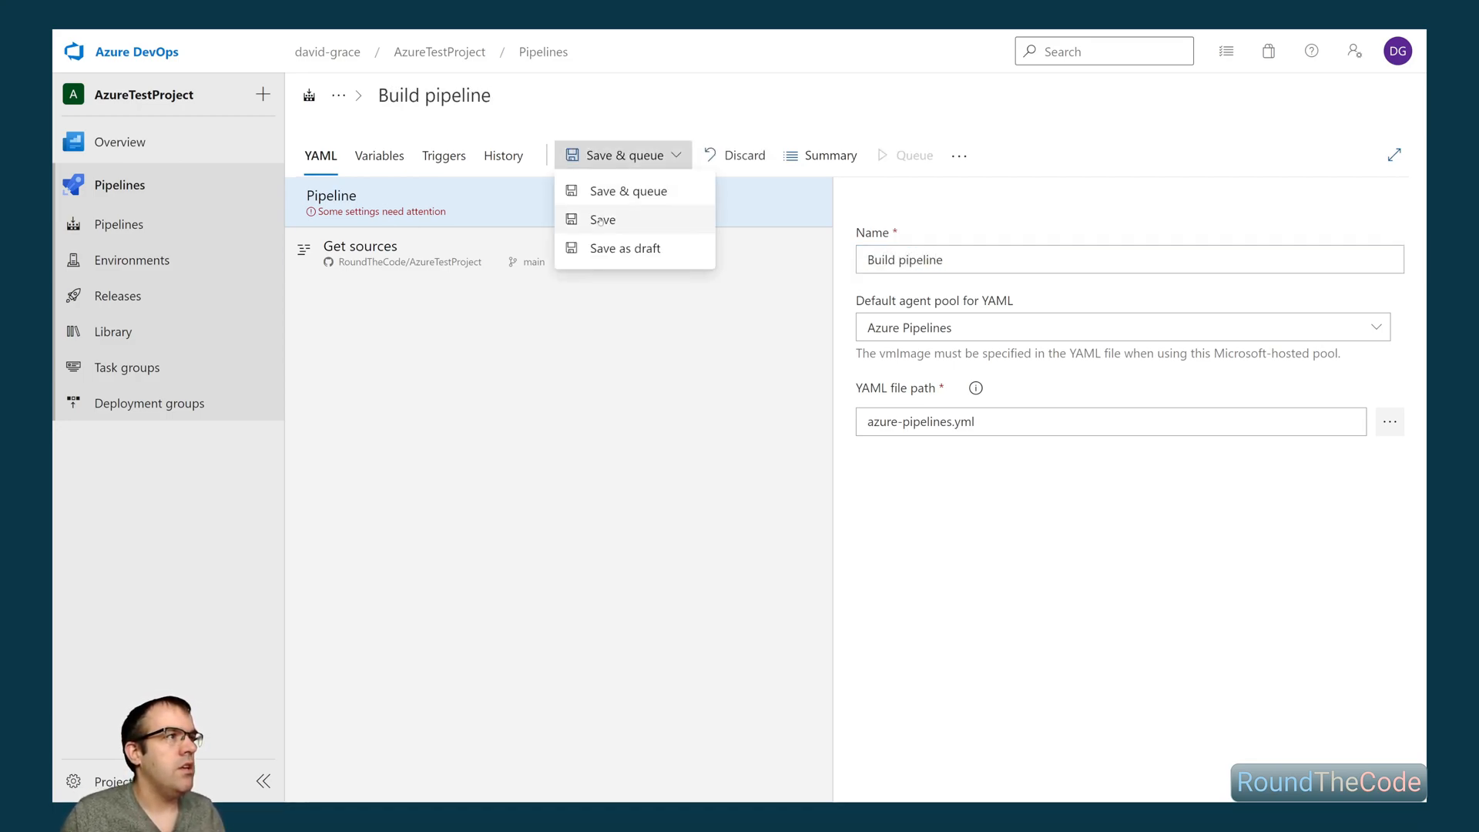
{"action": "left_click", "coordinate": [606, 224]}
{"action": "left_click", "coordinate": [800, 479]}
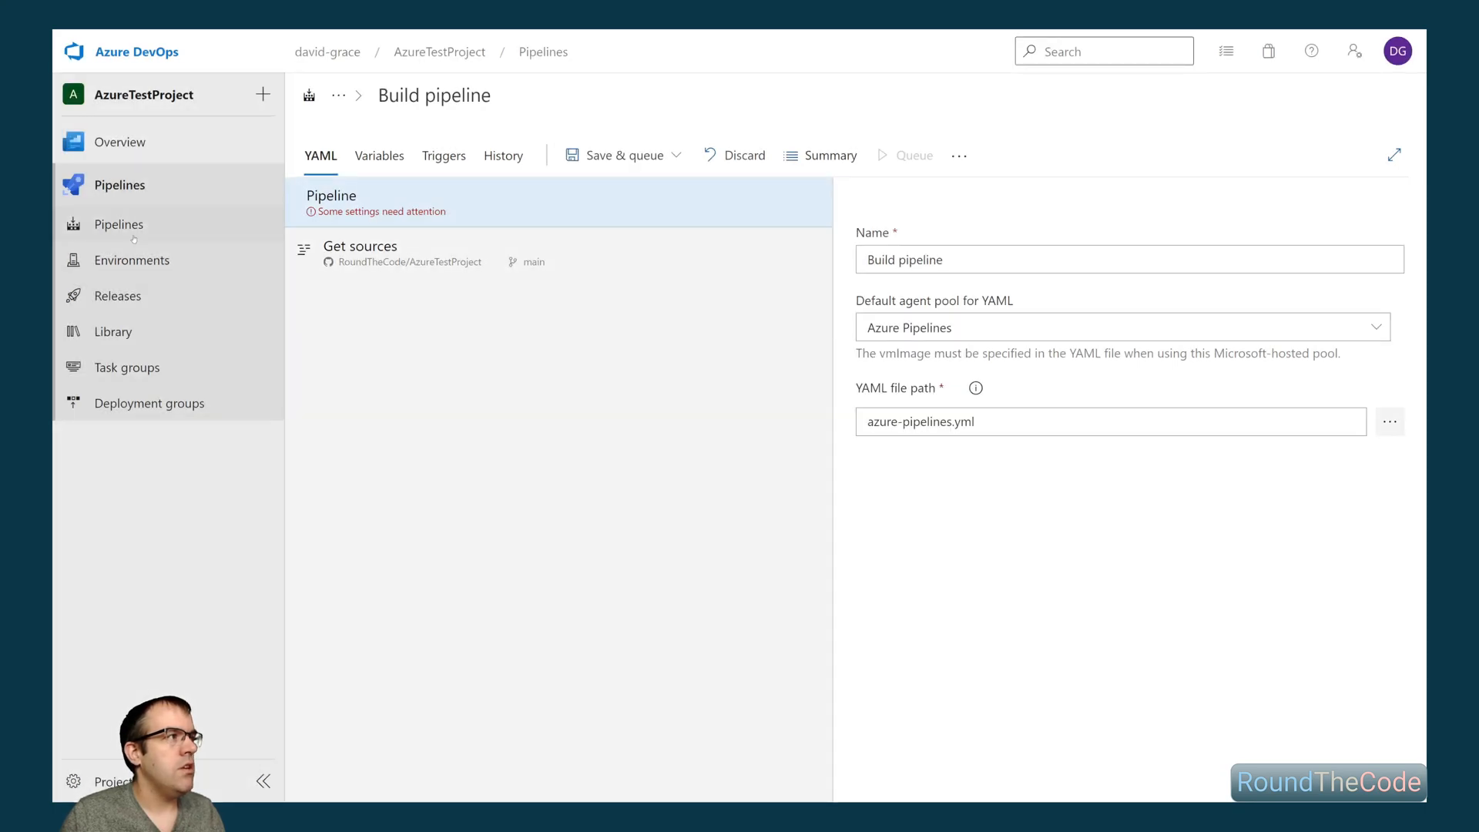
- Start a new pipeline from the GitHub repository RoundTheCode/AzureTestProject using the Starter pipeline template
{"action": "left_click", "coordinate": [100, 225]}
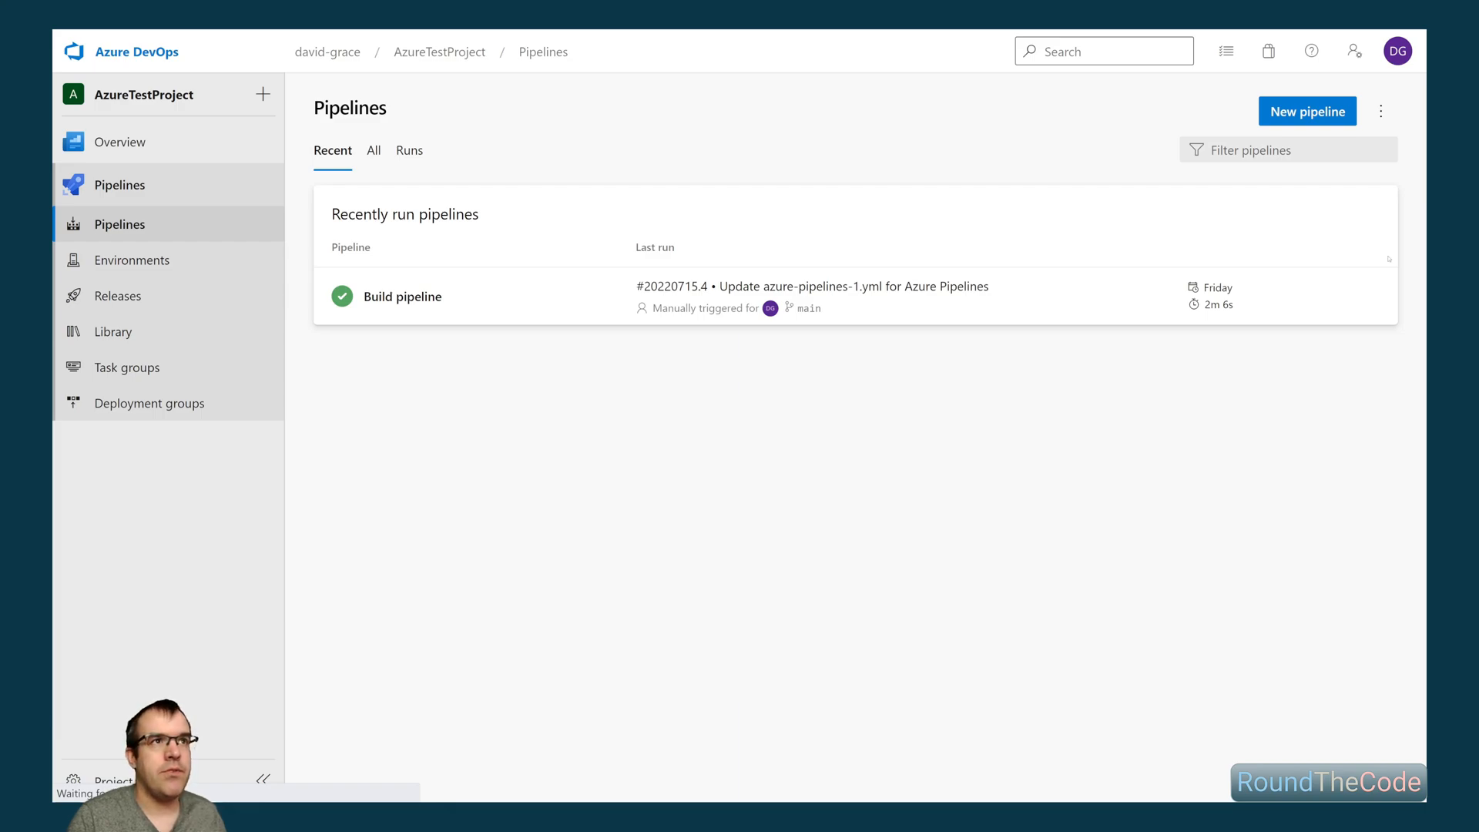
{"action": "left_click", "coordinate": [1307, 112]}
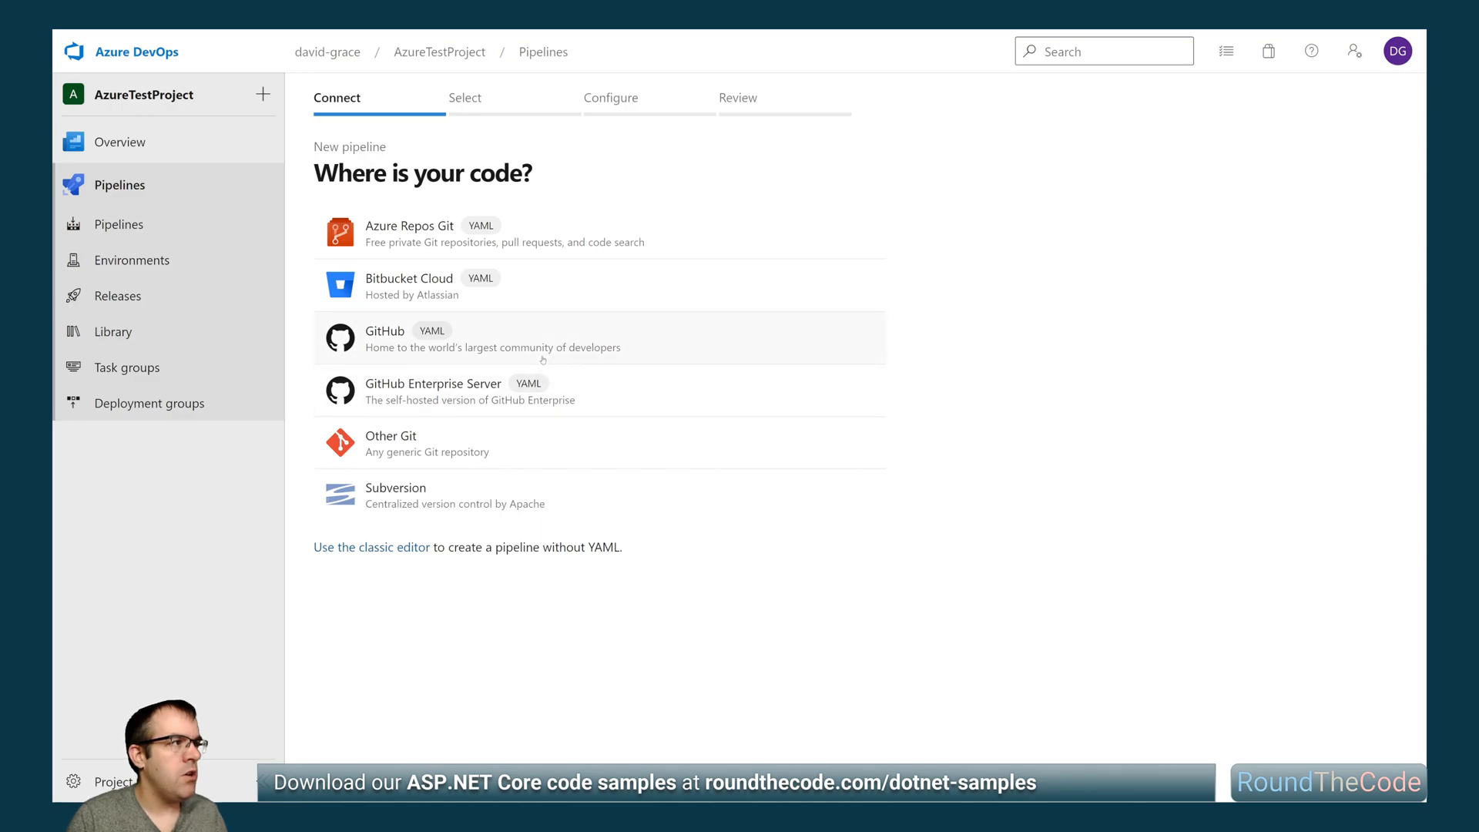
{"action": "left_click", "coordinate": [469, 331]}
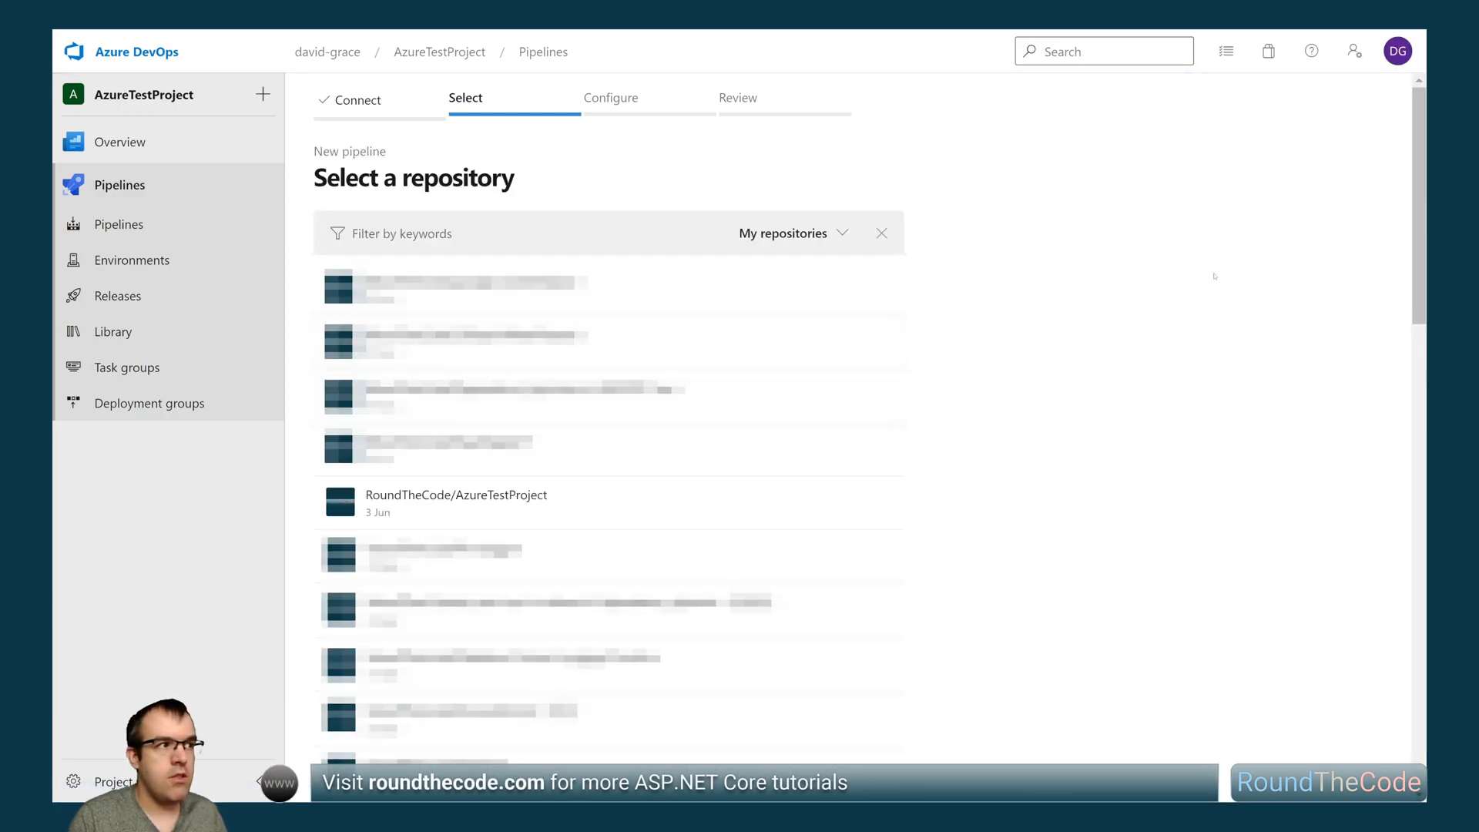
{"action": "left_click", "coordinate": [469, 513]}
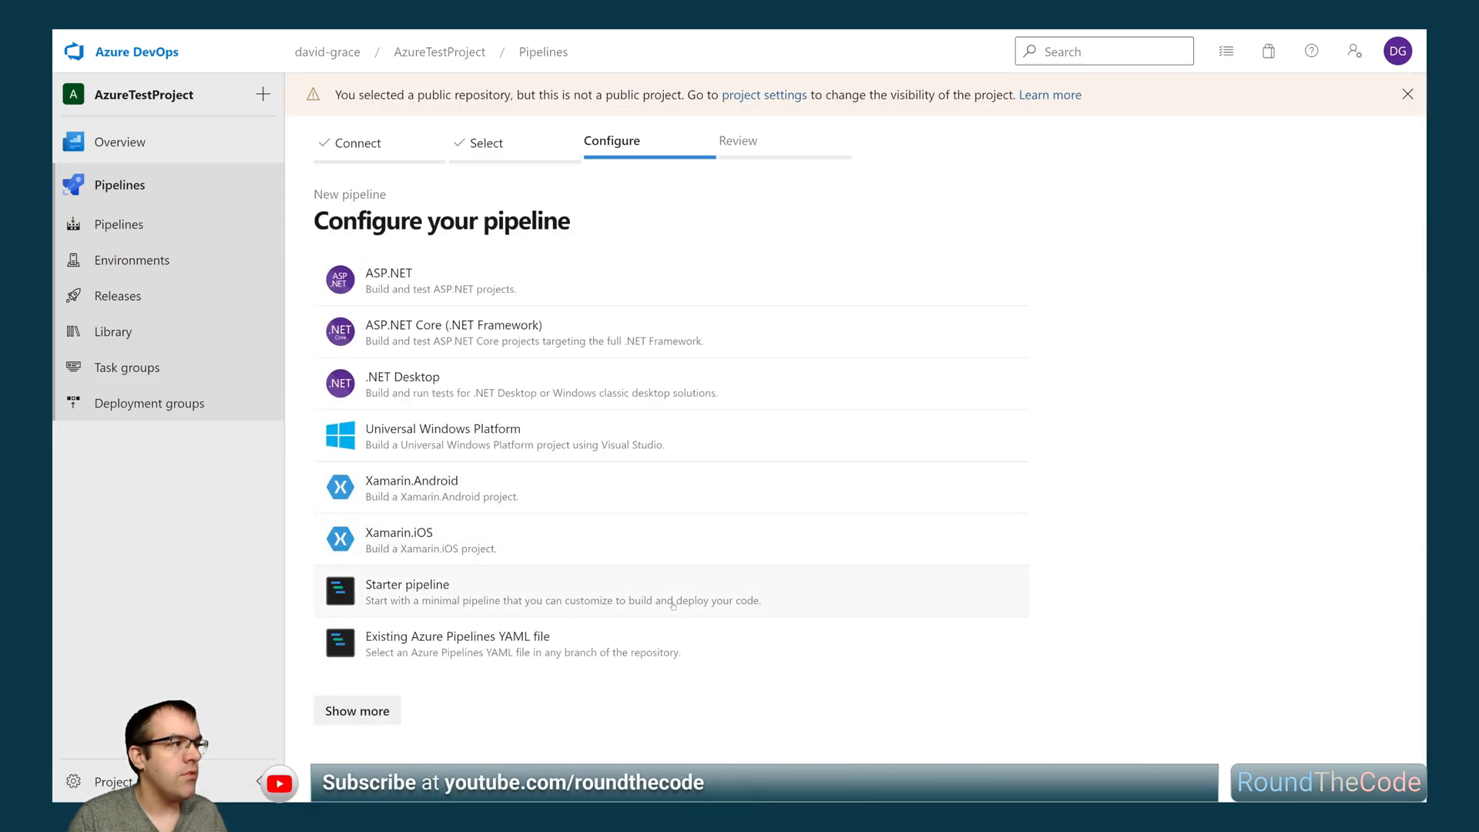
{"action": "left_click", "coordinate": [448, 602]}
- Delete the trigger, pool and steps sections from the starter YAML, keeping only the four comment lines
{"action": "left_click_drag", "start_coordinate": [684, 643], "coordinate": [343, 405]}
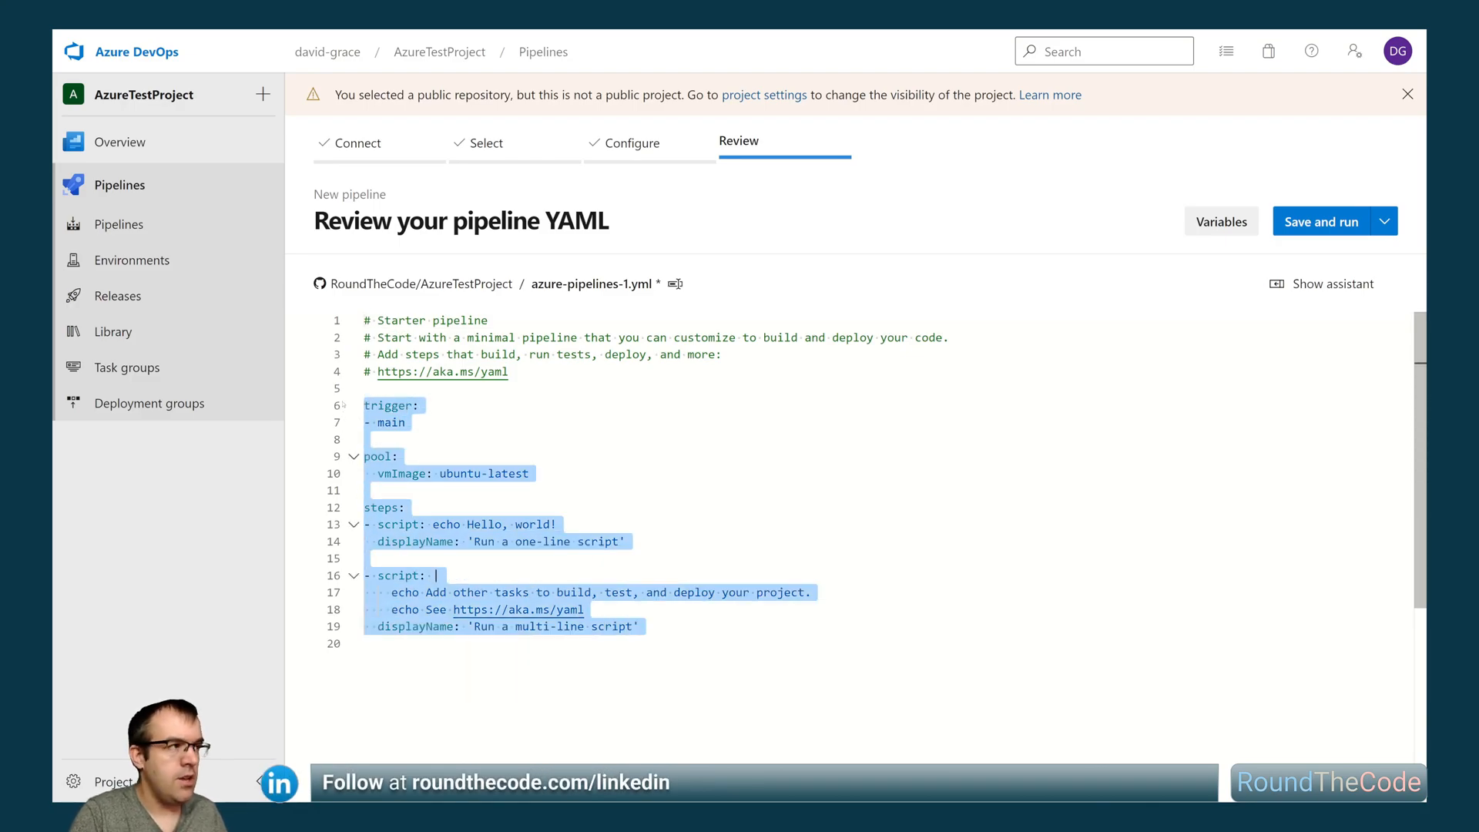
{"action": "key", "text": "BackSpace"}
{"action": "key", "text": "BackSpace"}
{"action": "key", "text": "BackSpace"}
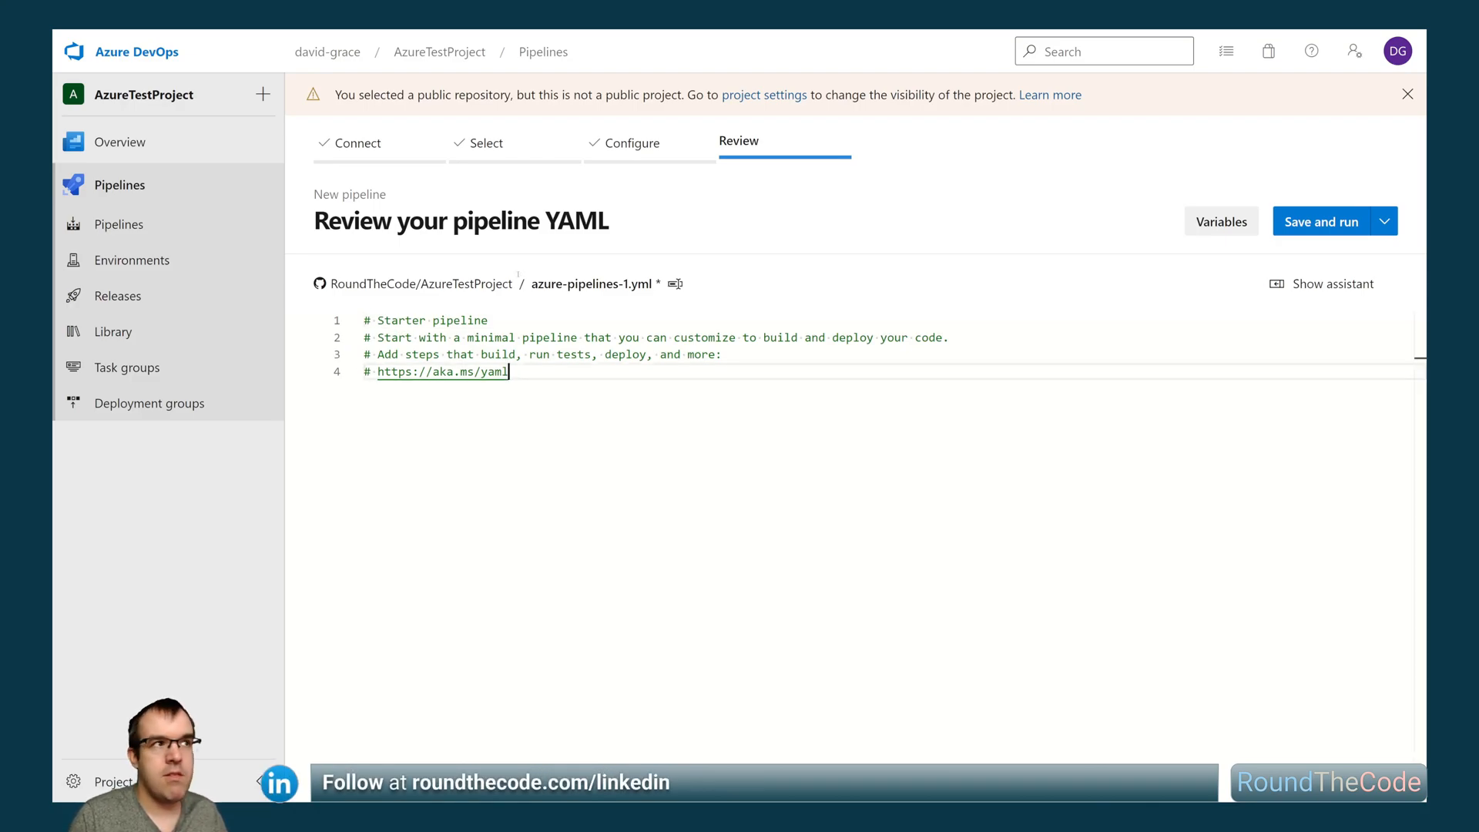
- Save azure-pipelines-1.yml without running it, committing directly to the main branch with the message "Set up CI with Azure Pipelines"
{"action": "left_click", "coordinate": [1381, 226]}
{"action": "left_click", "coordinate": [1252, 255]}
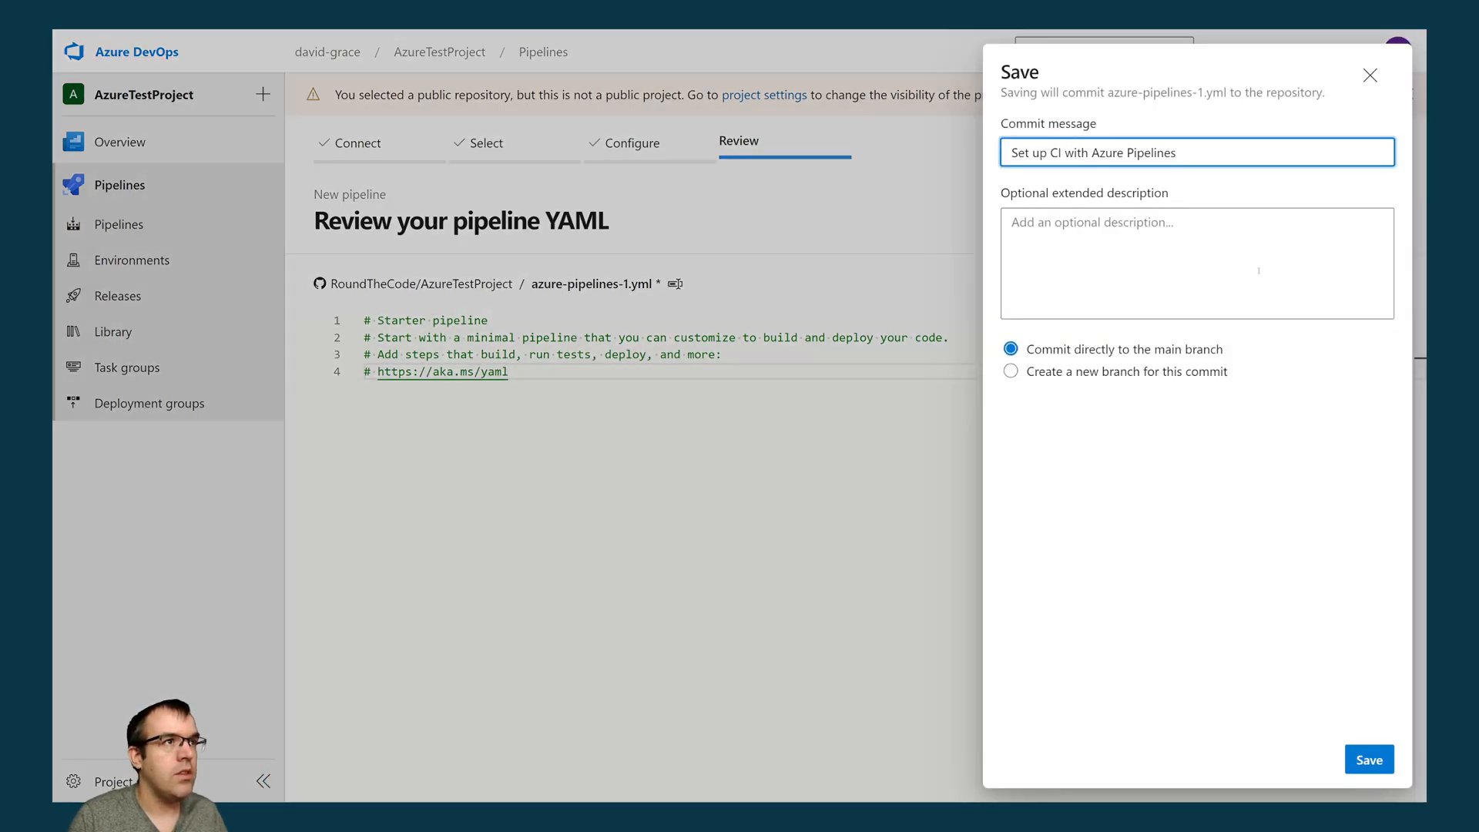
{"action": "left_click", "coordinate": [1354, 757]}
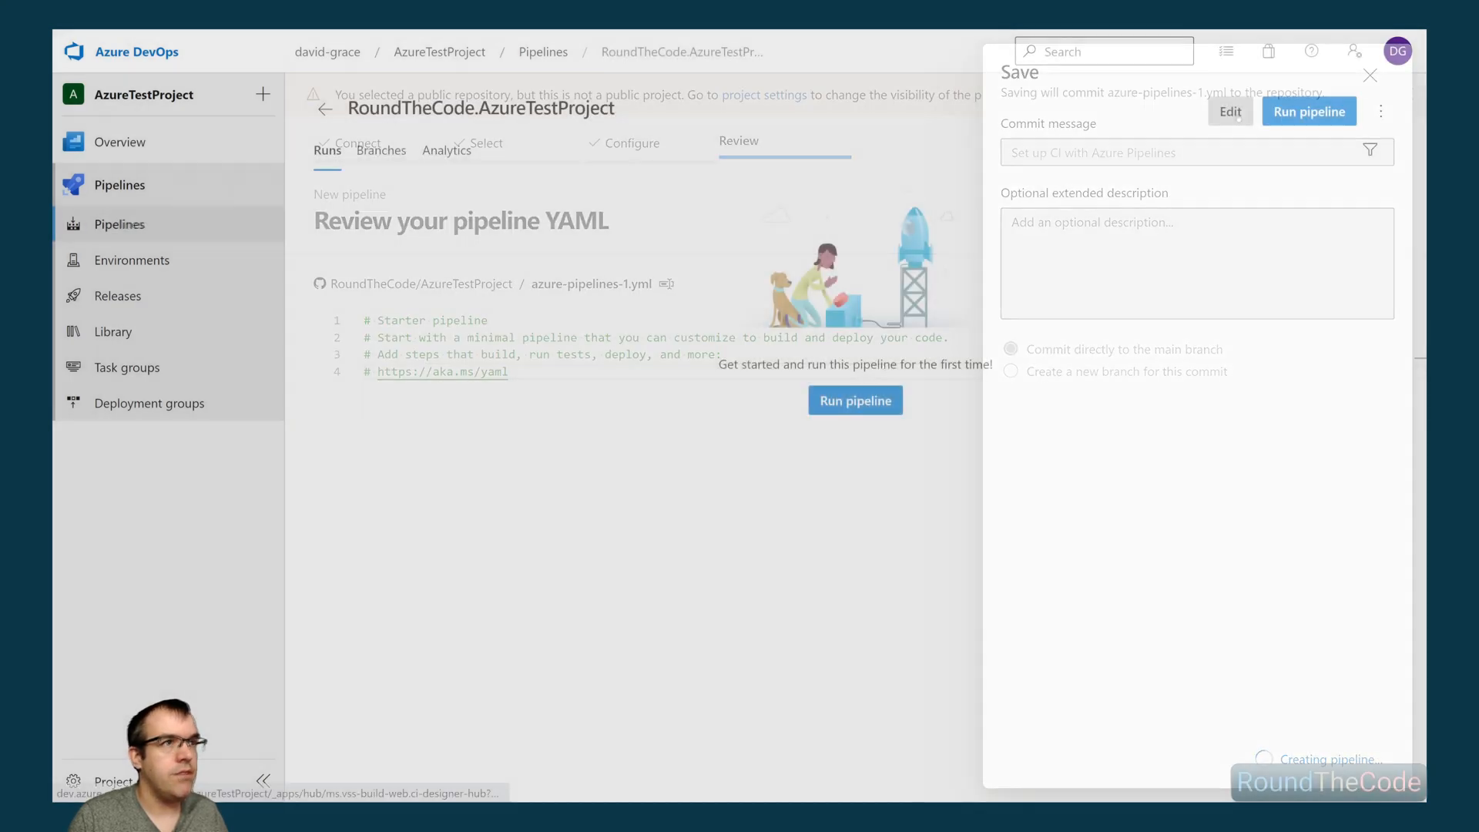
- Rename the new RoundTheCode.AzureTestProject pipeline that uses azure-pipelines-1.yml to "Release pipeline" and save it without queuing a run
{"action": "left_click", "coordinate": [1232, 112]}
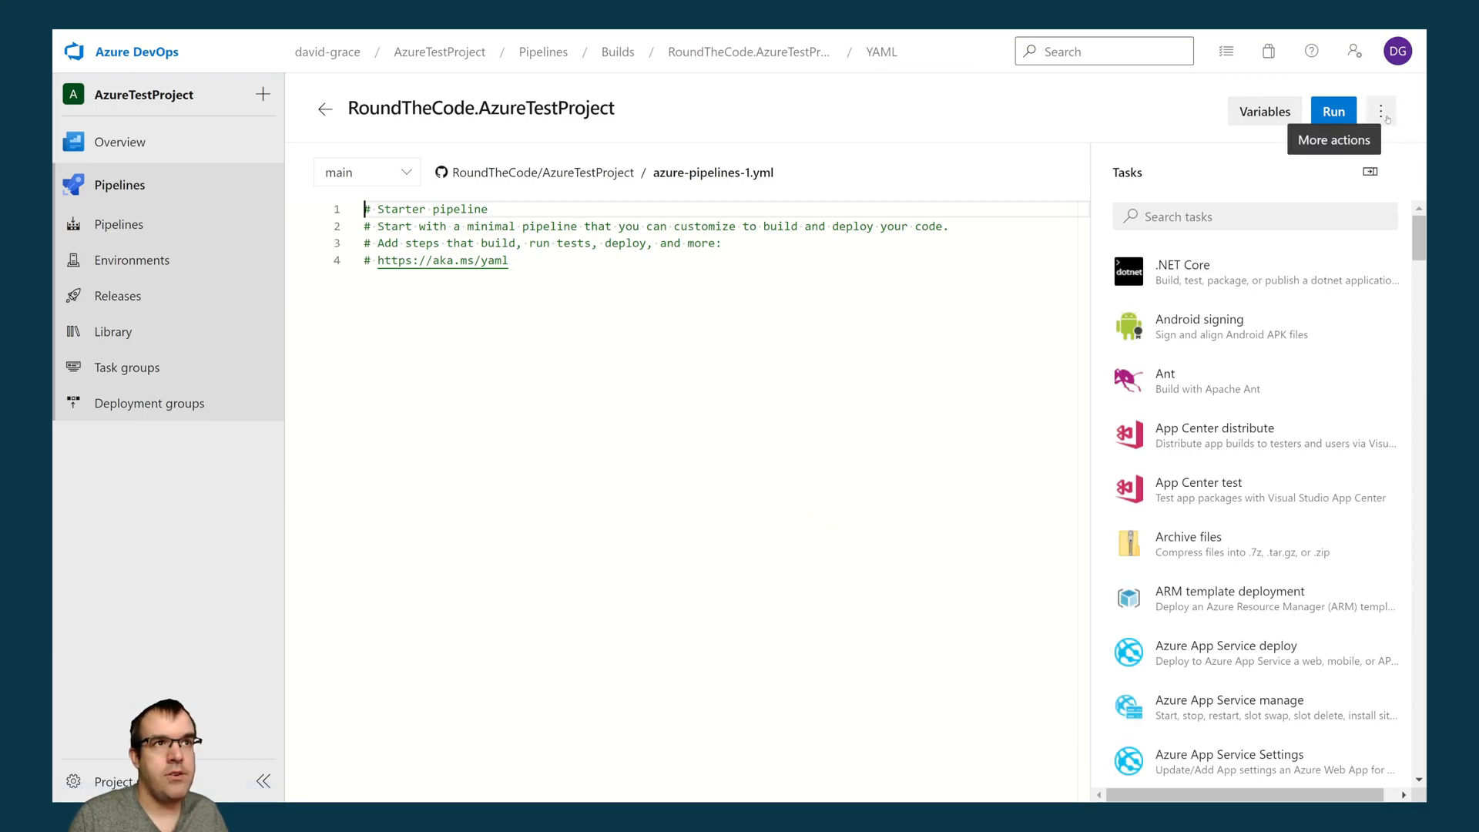
{"action": "left_click", "coordinate": [1382, 113]}
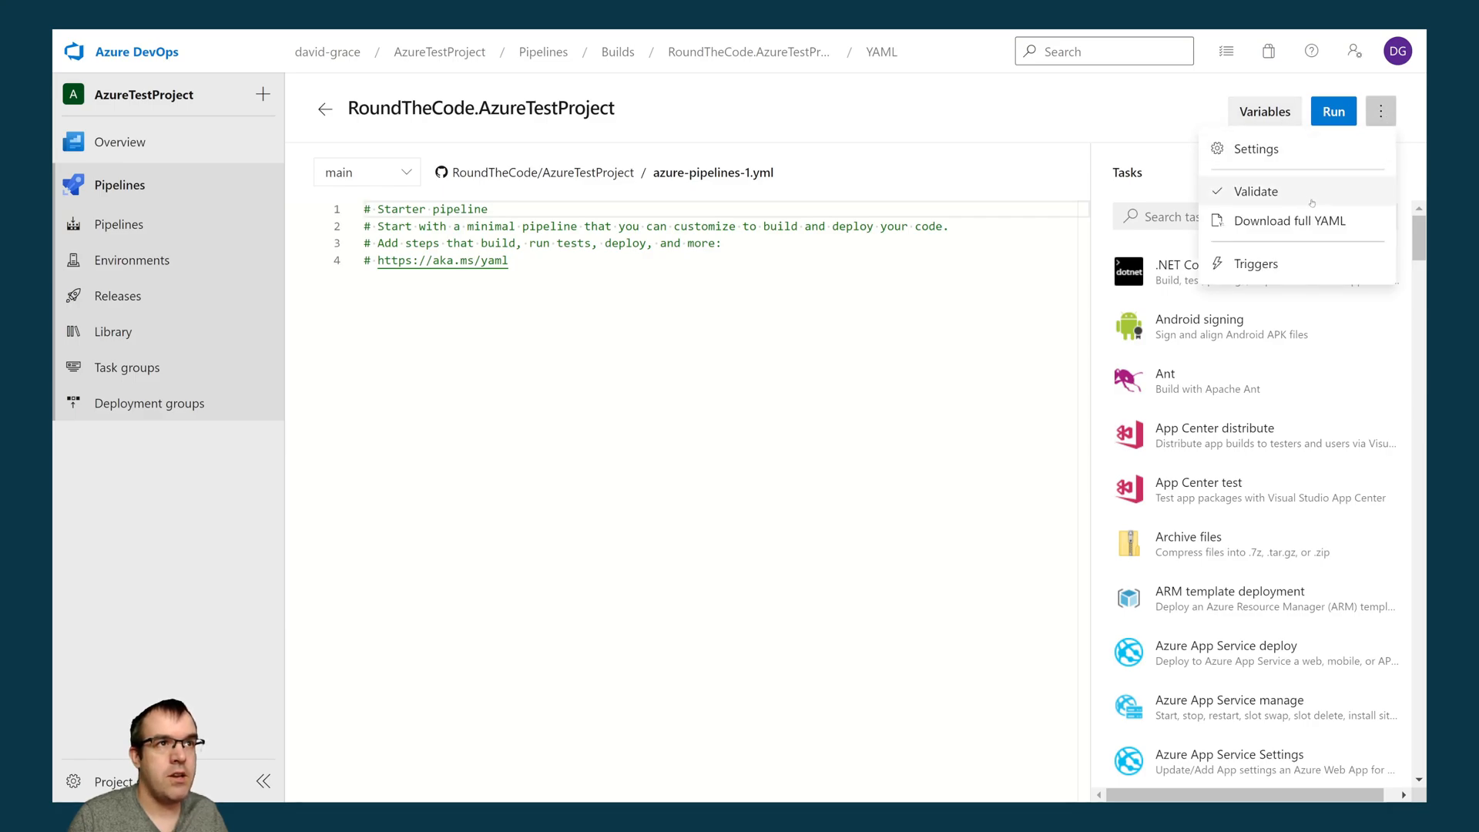
{"action": "left_click", "coordinate": [1256, 264]}
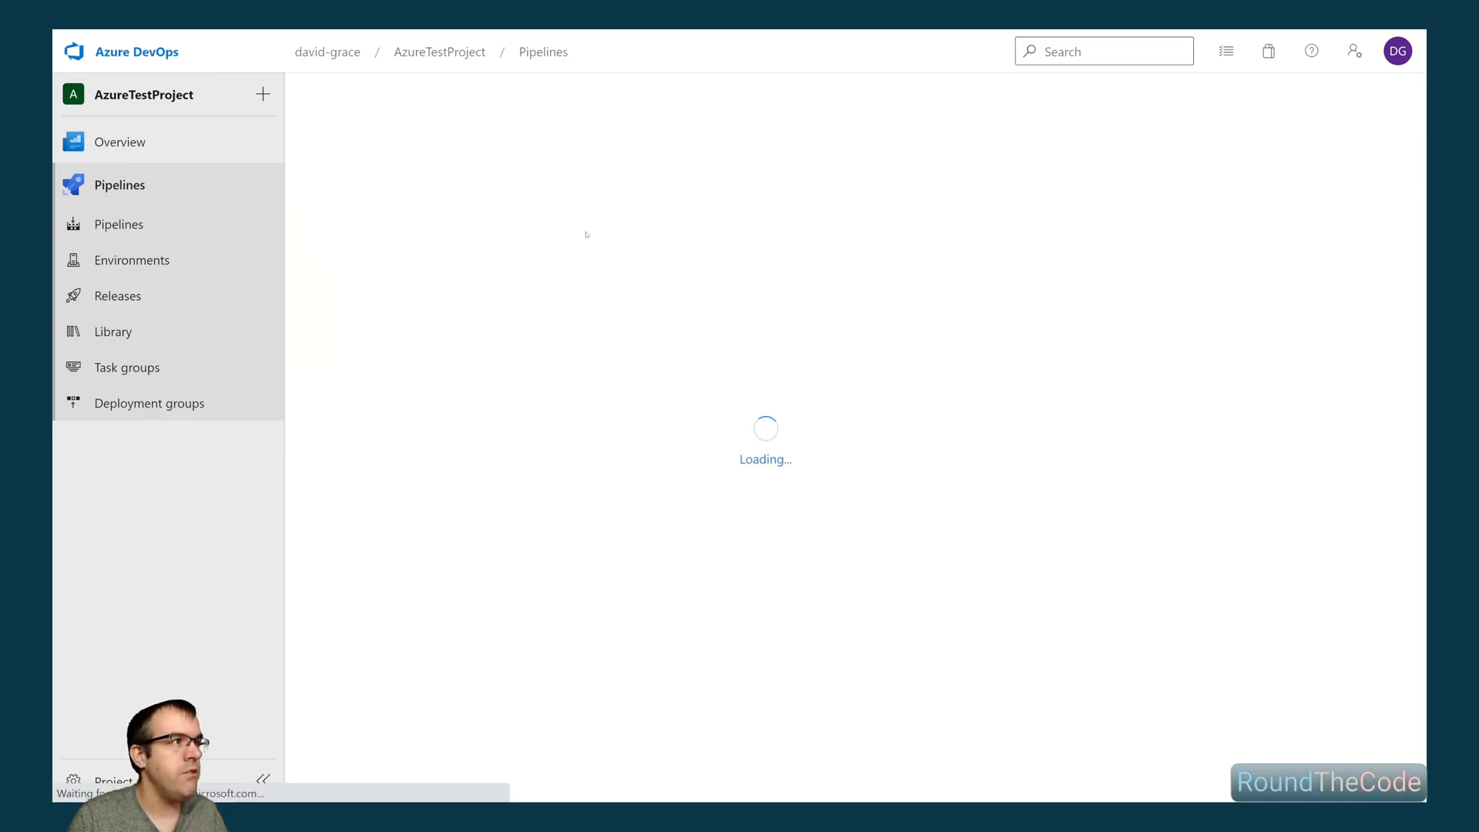
{"action": "left_click", "coordinate": [320, 156]}
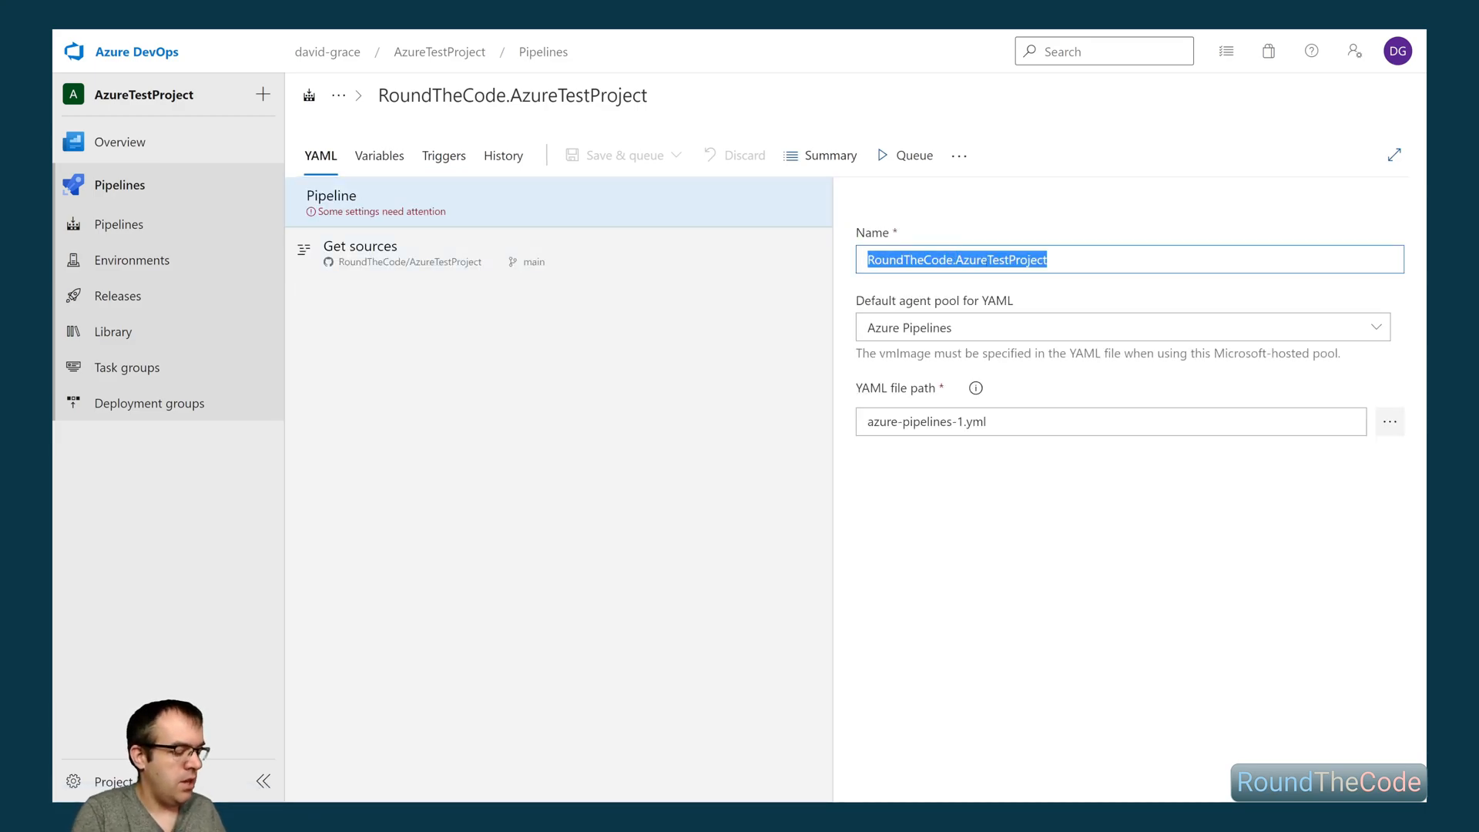
{"action": "type", "text": "Release pipeline"}
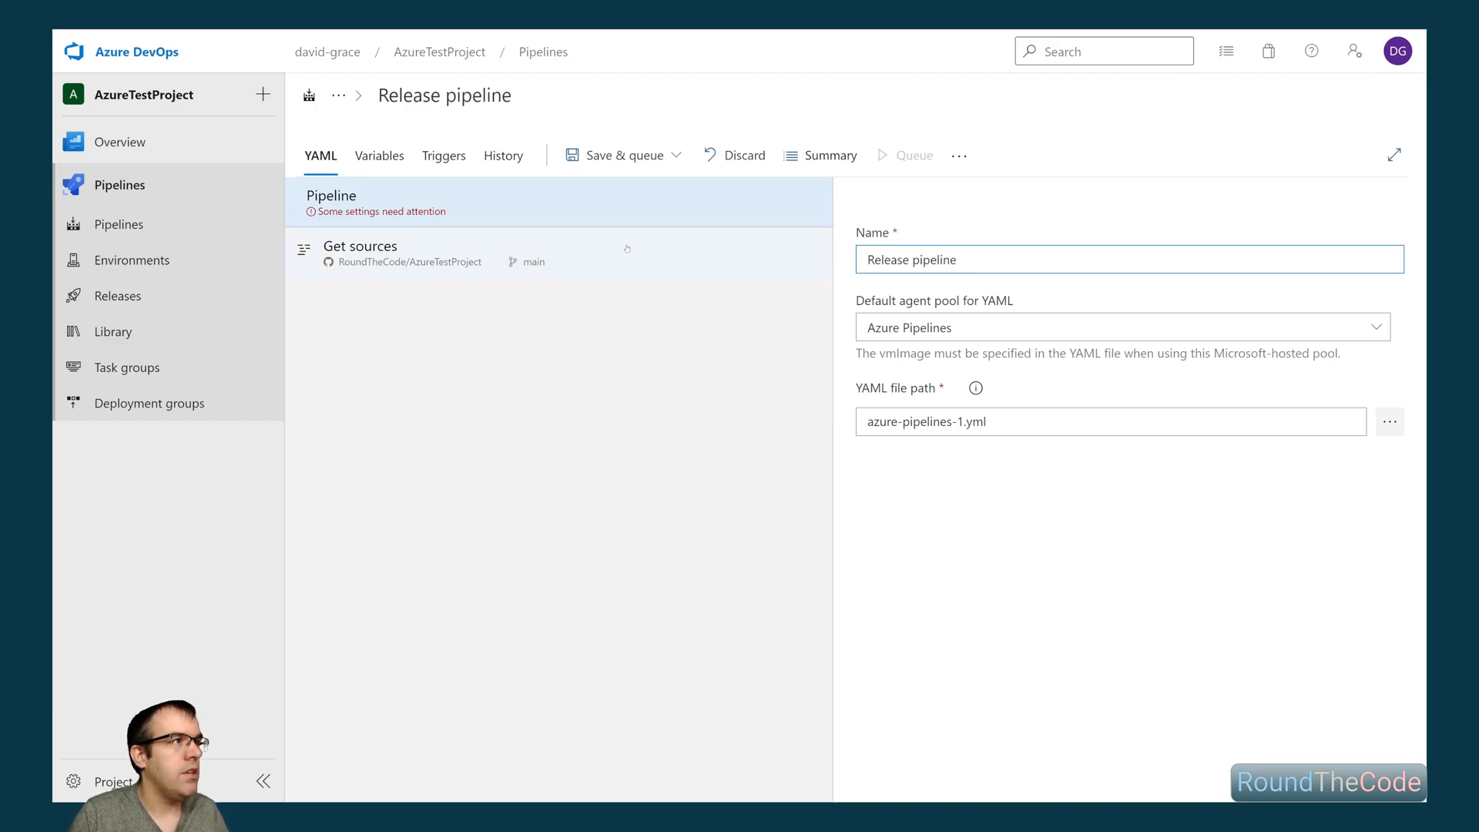
{"action": "left_click", "coordinate": [622, 155]}
{"action": "left_click", "coordinate": [597, 219]}
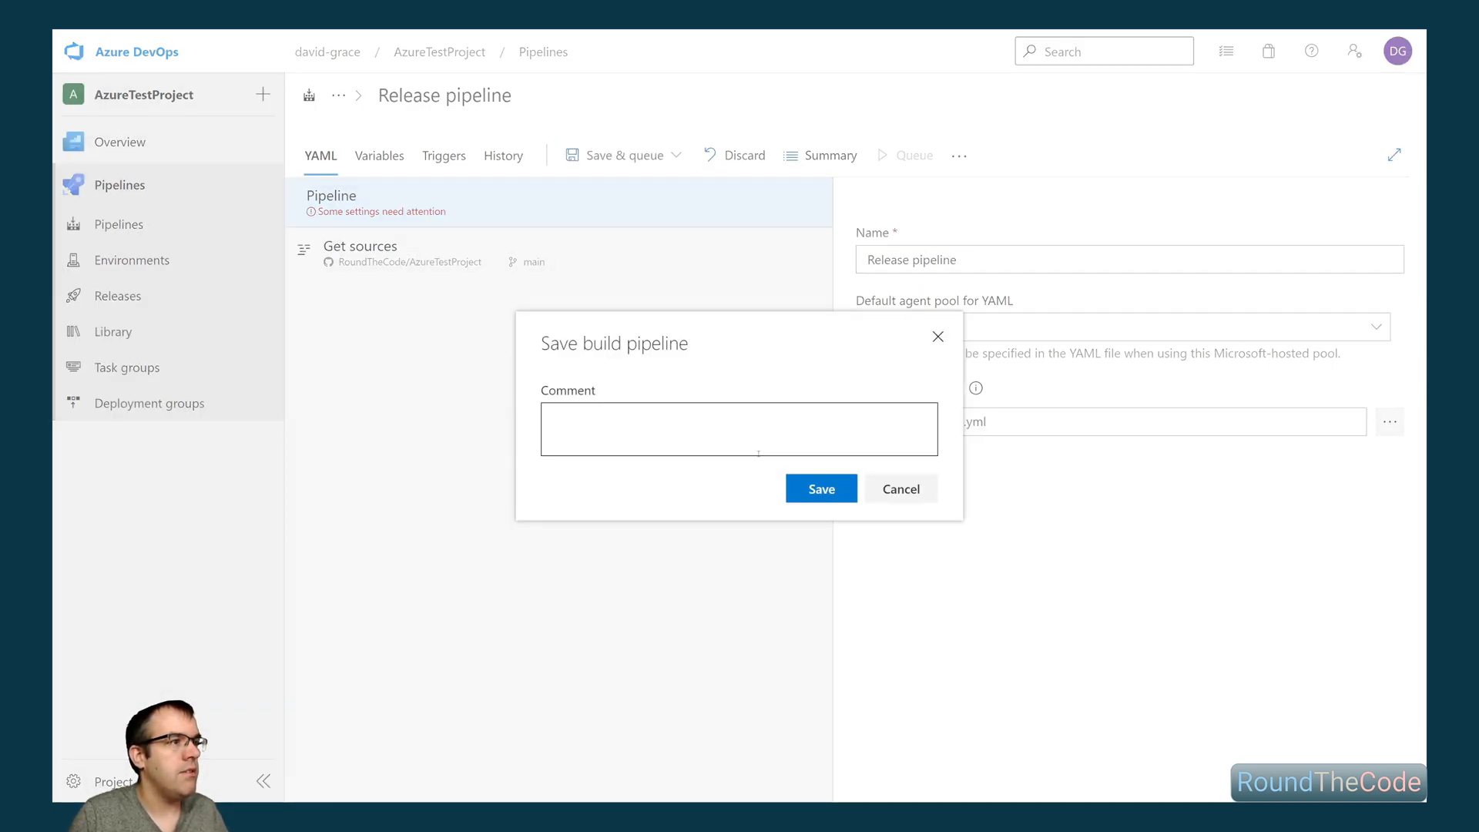
{"action": "left_click", "coordinate": [818, 490]}
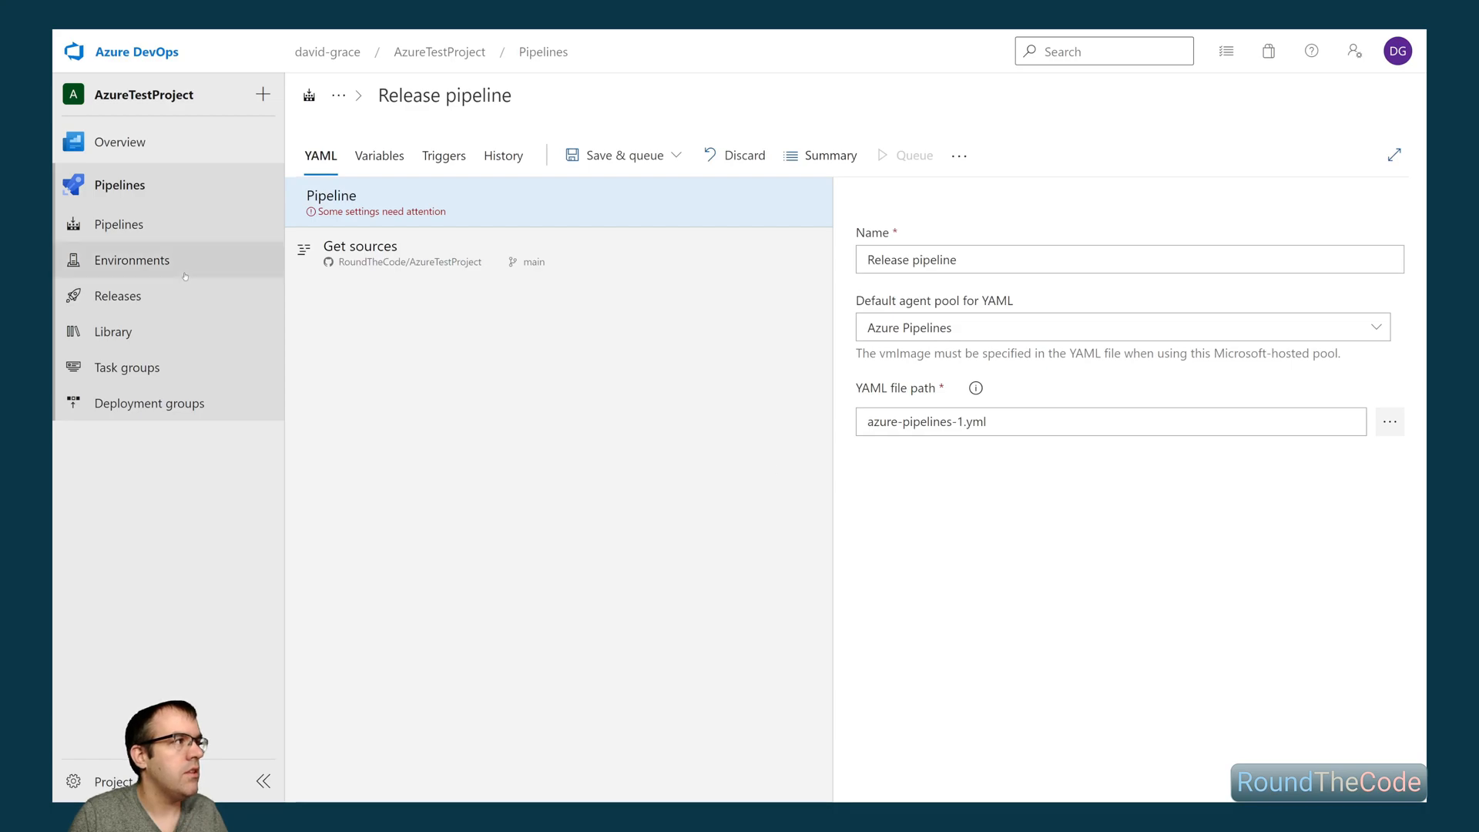
- Find the Release pipeline in the list of all pipelines and open its YAML for editing
{"action": "left_click", "coordinate": [125, 221]}
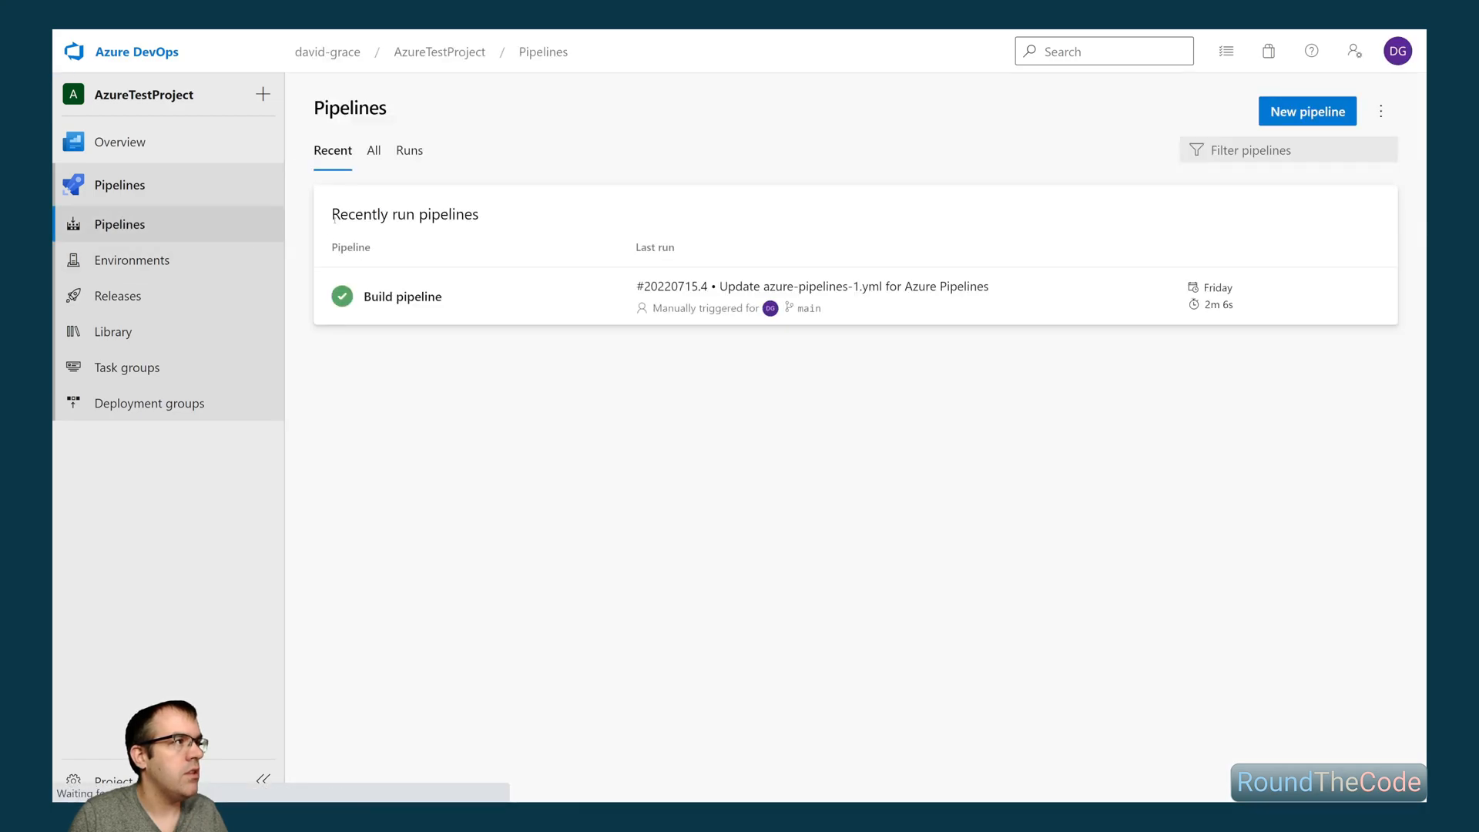
{"action": "left_click", "coordinate": [376, 155]}
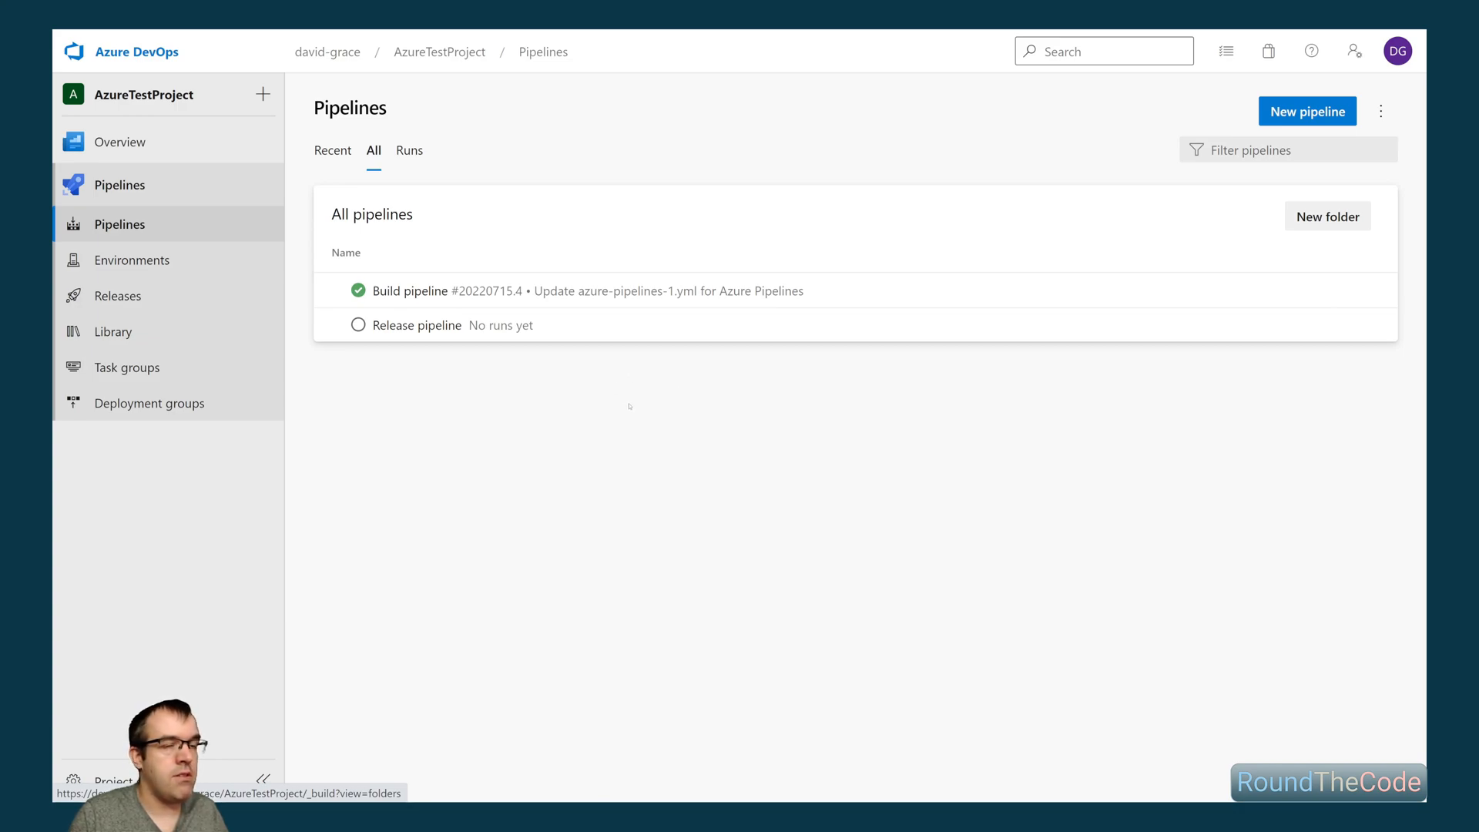
{"action": "left_click", "coordinate": [1371, 325]}
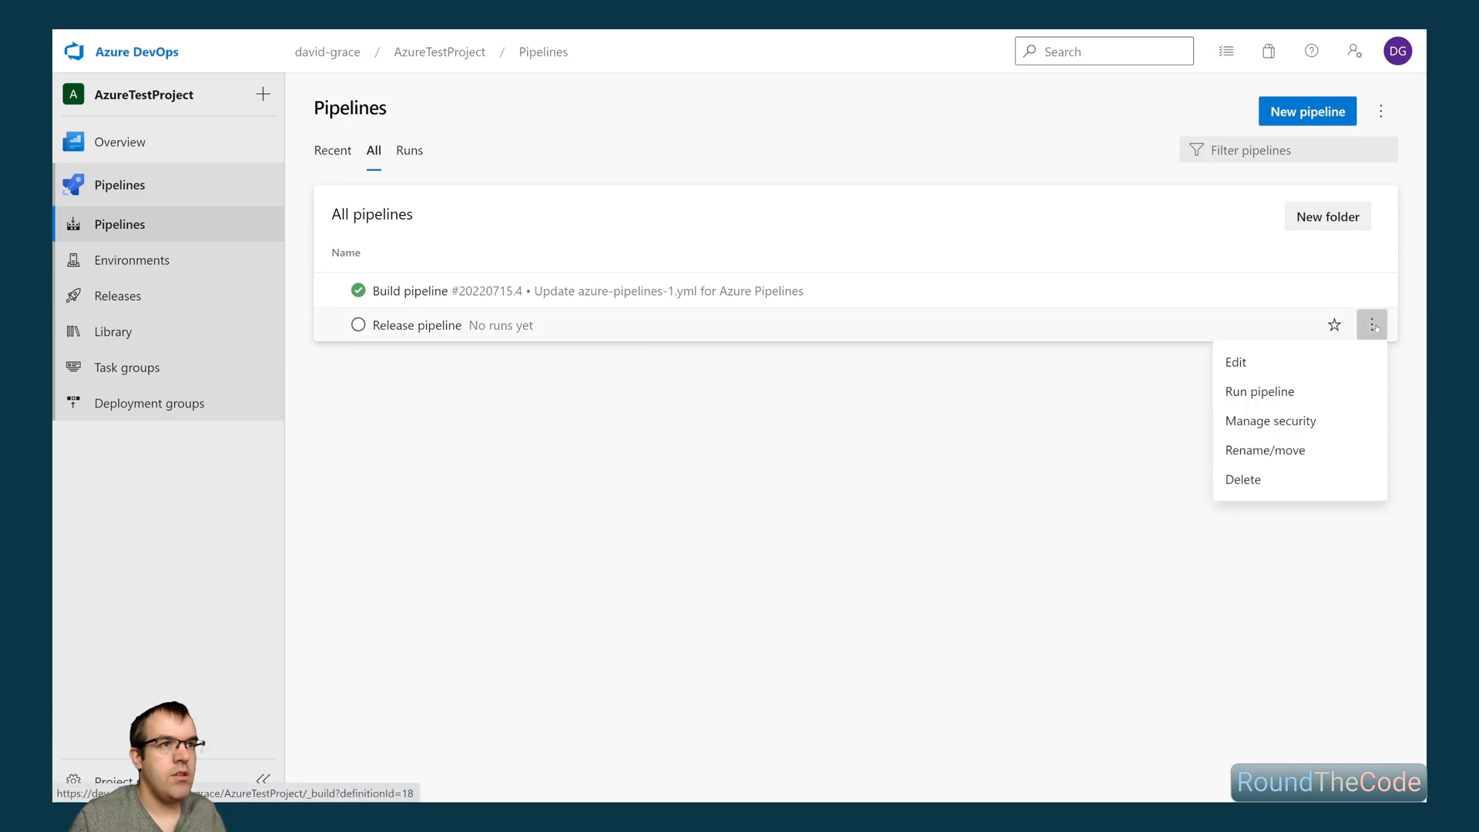
{"action": "left_click", "coordinate": [1237, 362]}
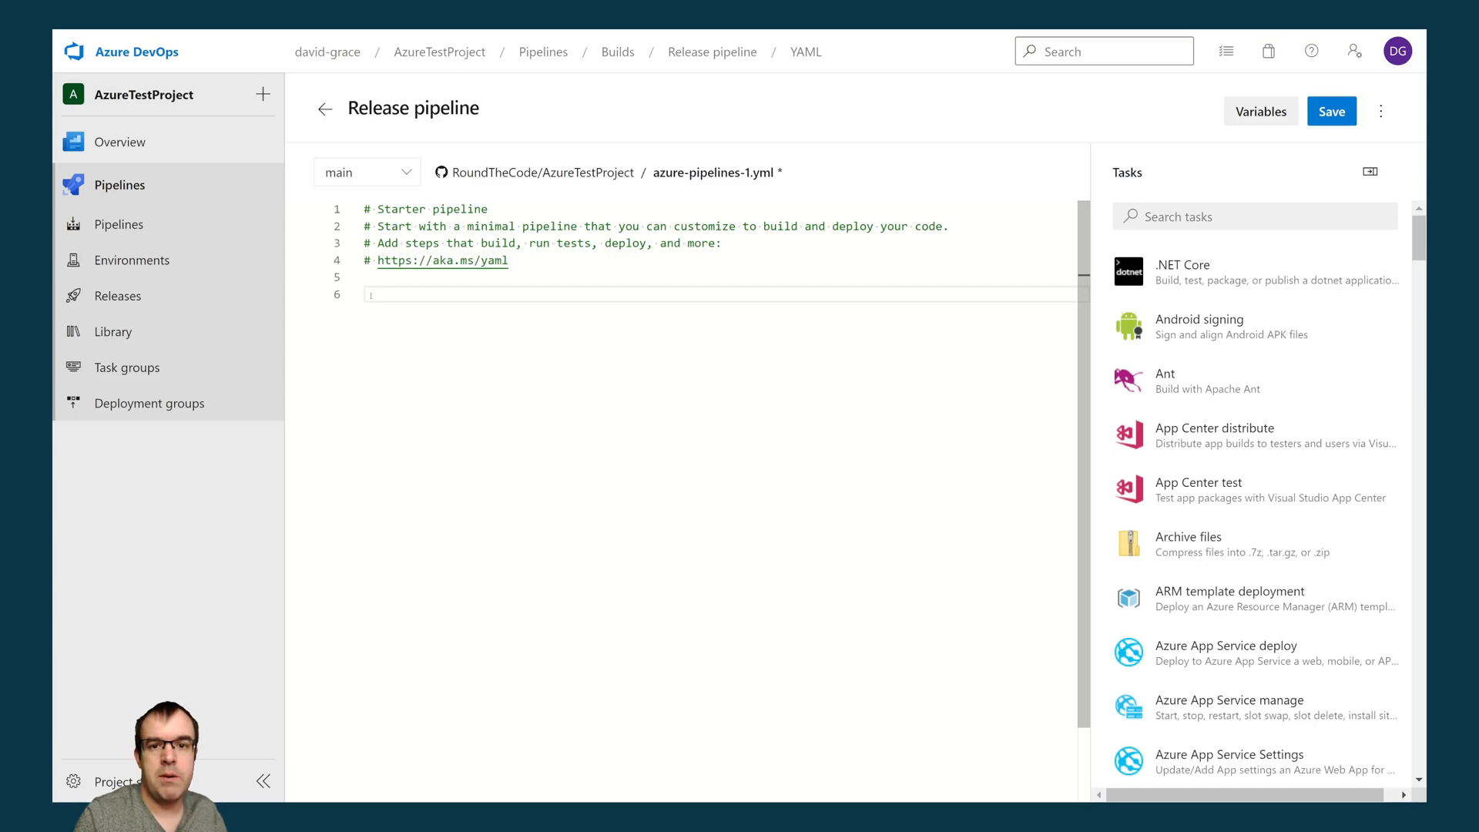
- Add a trigger section set to "- none" below the comment lines in azure-pipelines-1.yml
{"action": "type", "text": "trigg"}
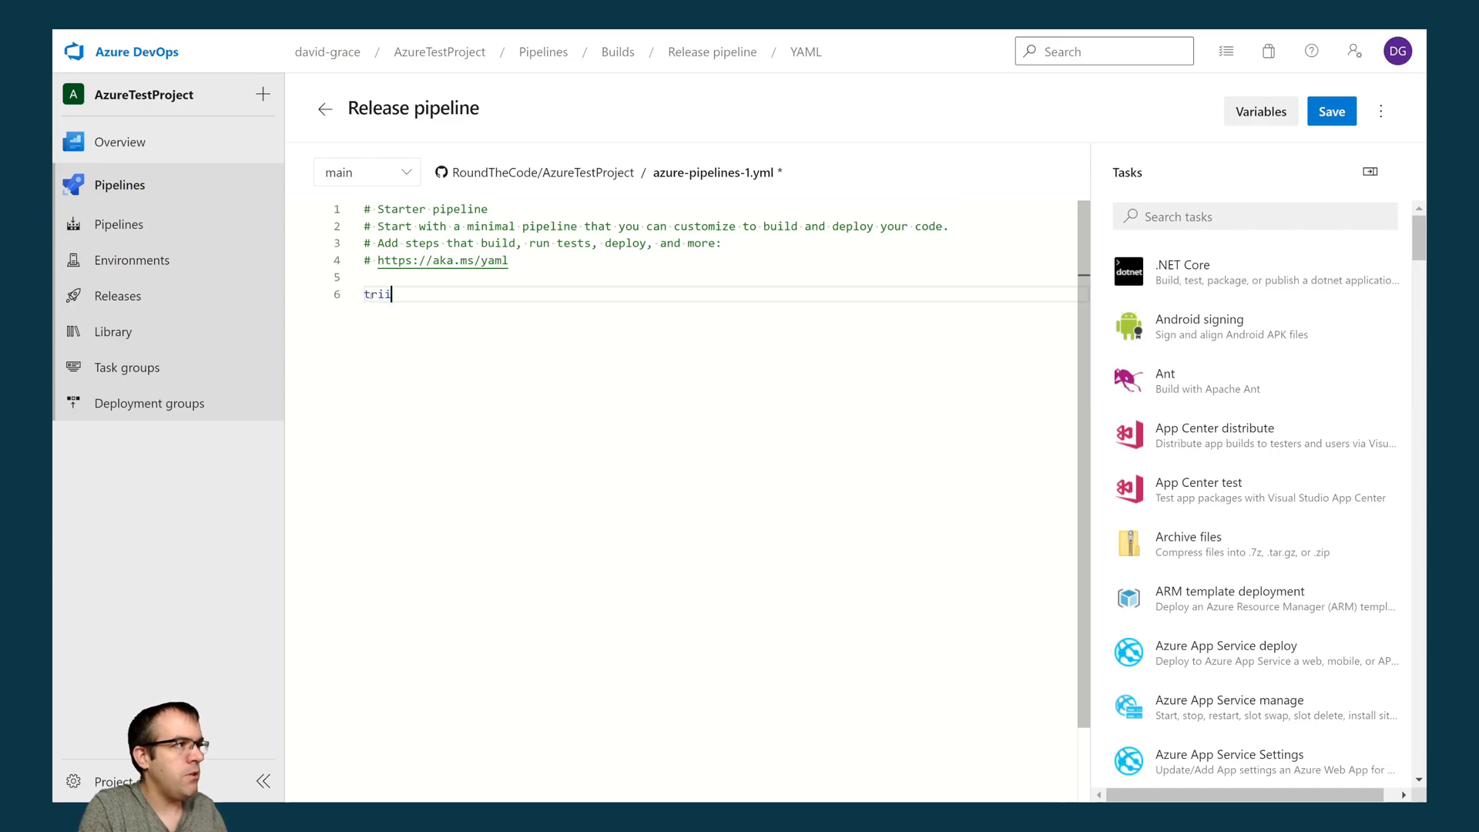
{"action": "type", "text": "er:"}
{"action": "key", "text": "Return"}
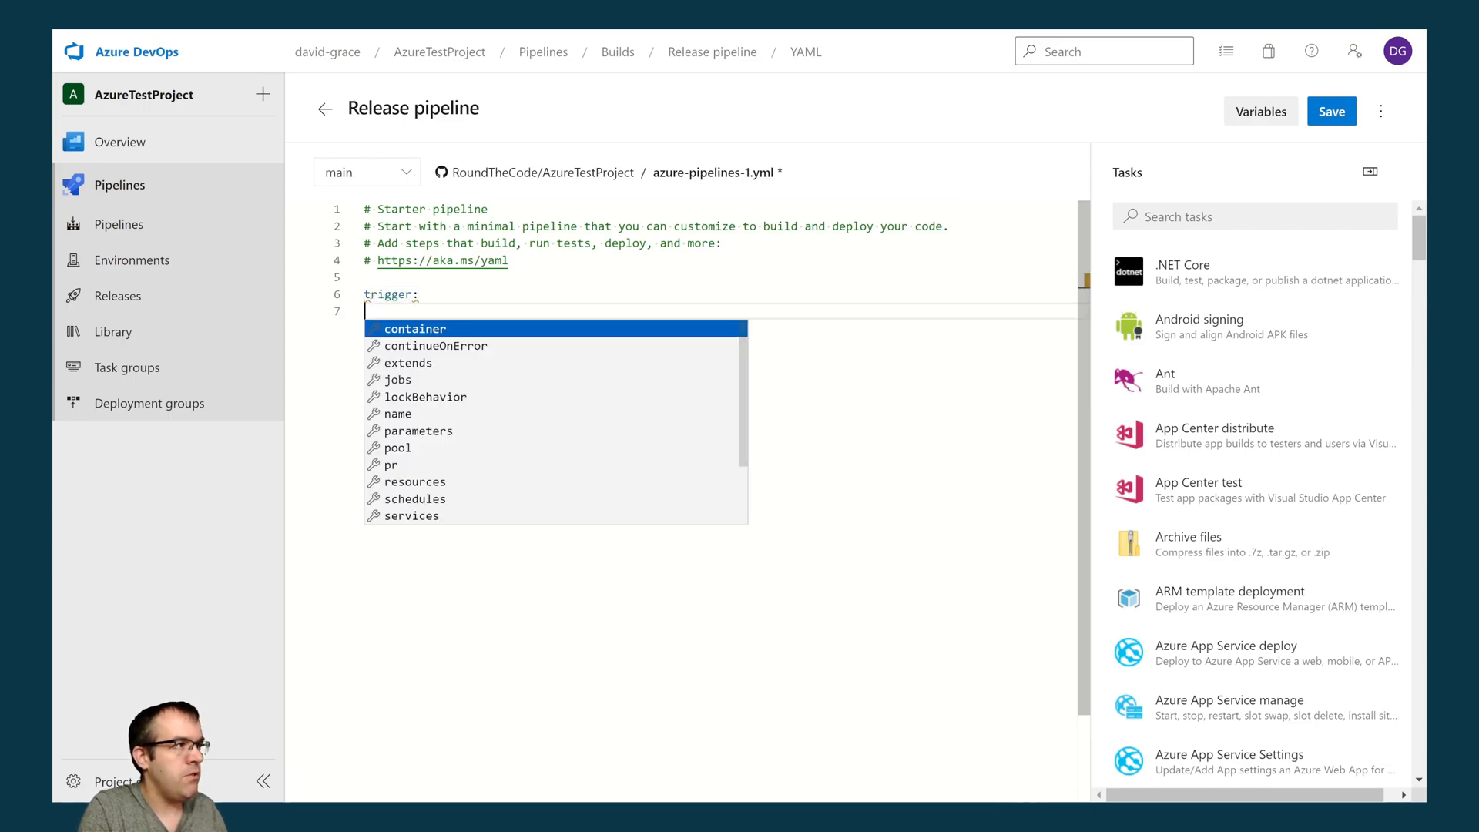
{"action": "key", "text": "BackSpace"}
{"action": "key", "text": "BackSpace"}
{"action": "type", "text": "- none"}
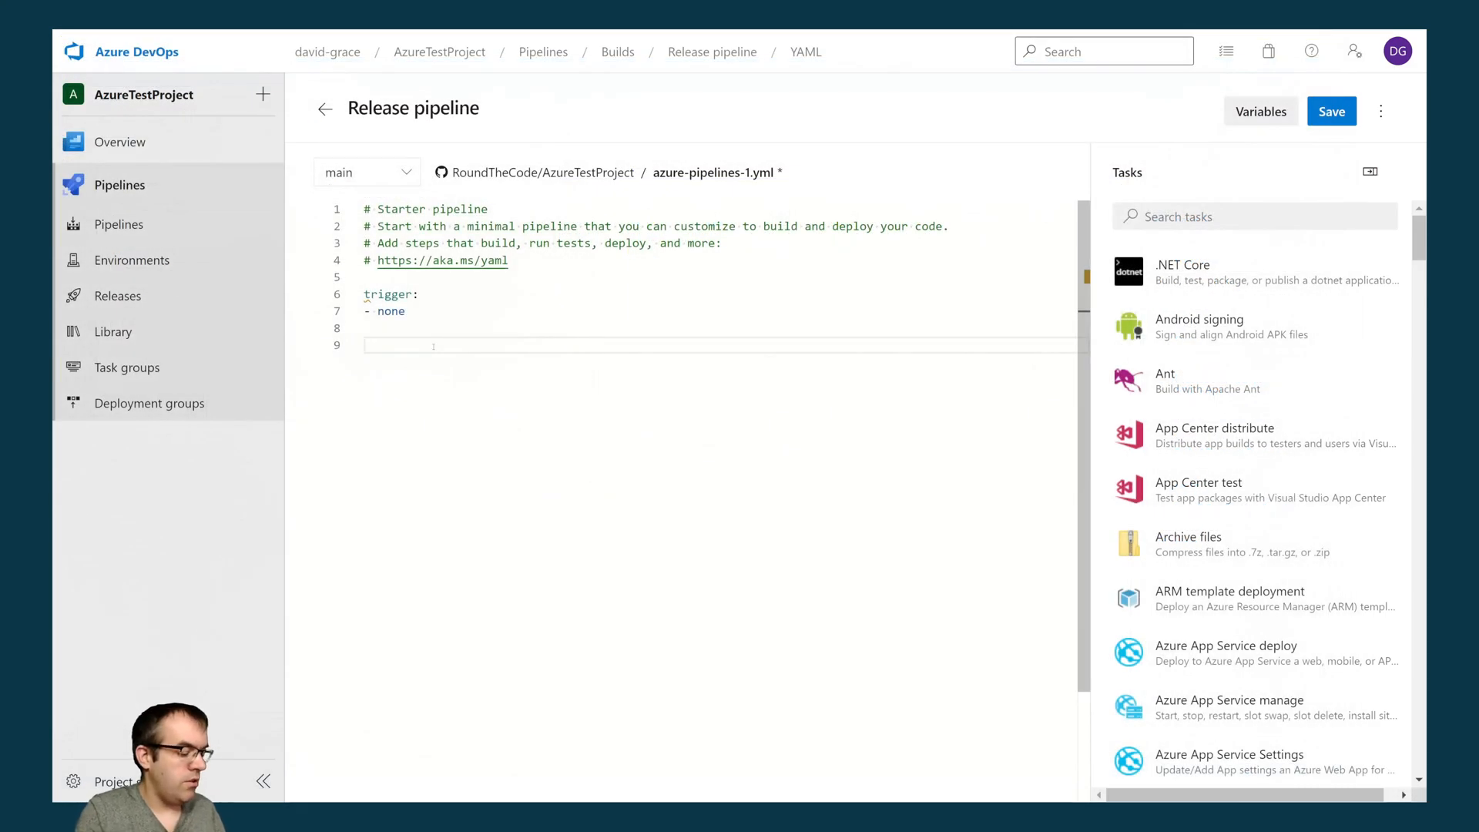
- Add a variables section below the trigger that defines IISWebsiteName as 'AzureTestProject'
{"action": "type", "text": "variables:"}
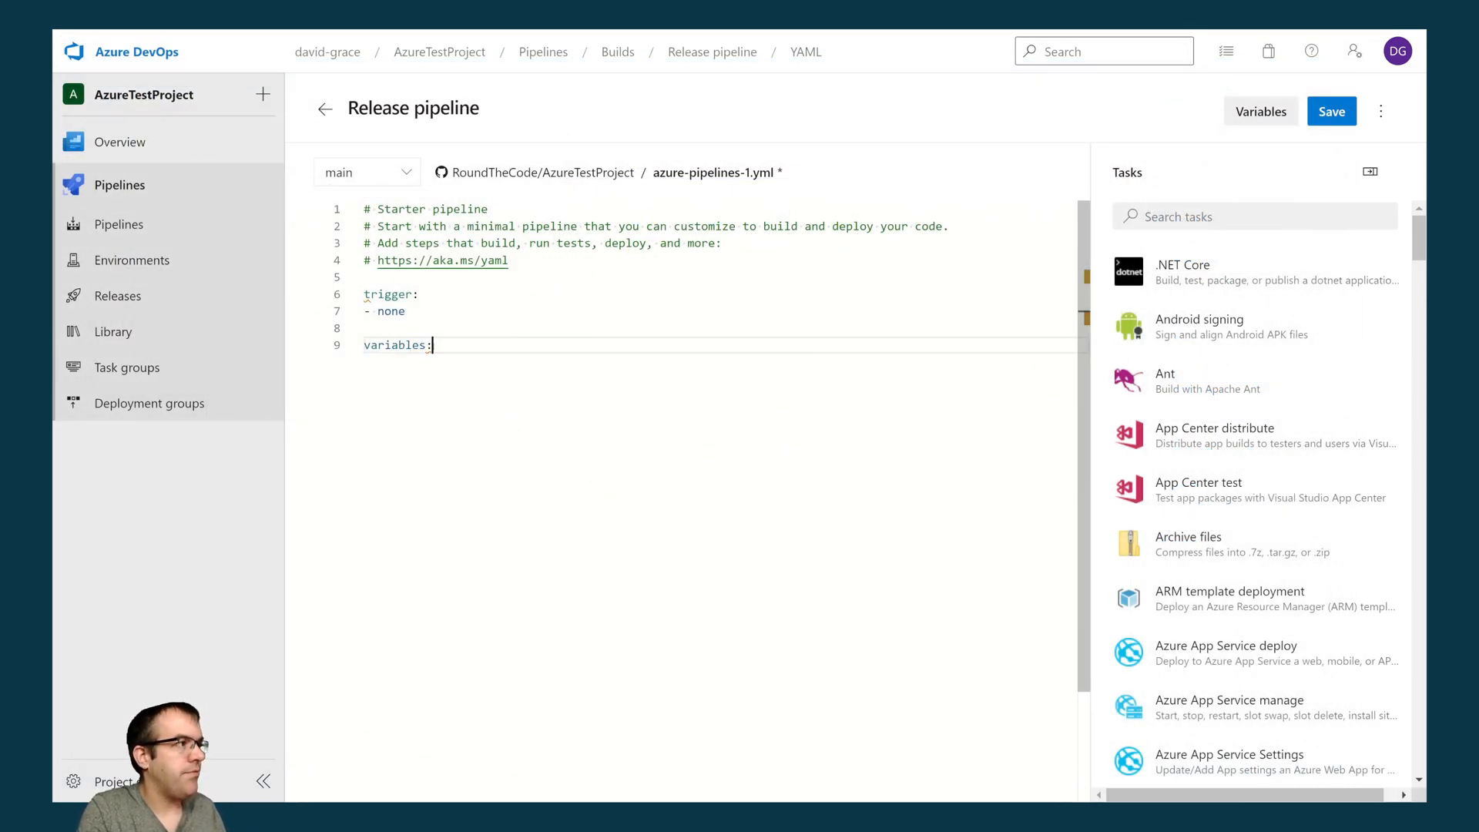
{"action": "key", "text": "Return"}
{"action": "key", "text": "Escape"}
{"action": "type", "text": "IIISWebsi"}
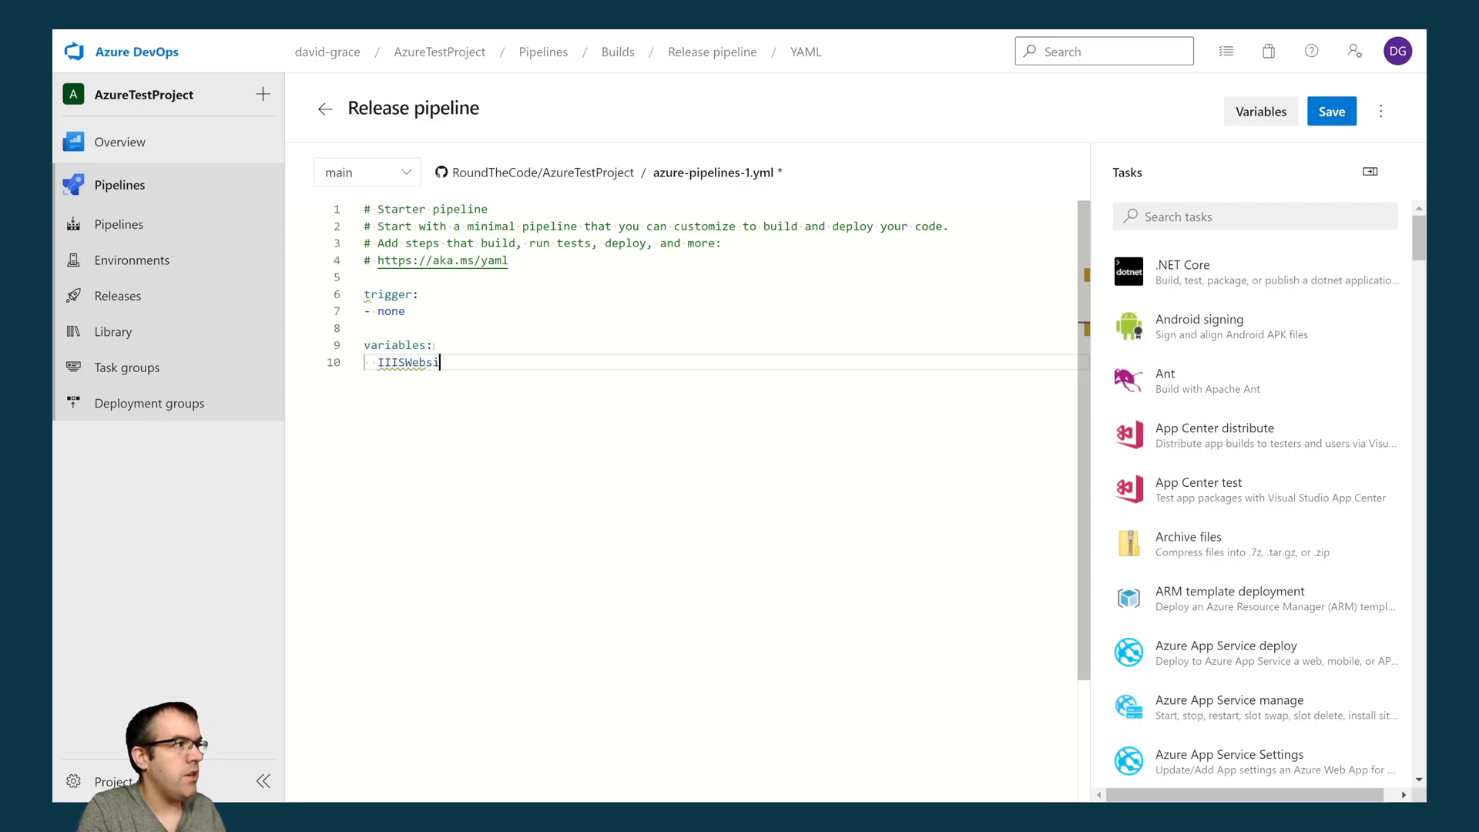
{"action": "key", "text": "BackSpace"}
{"action": "key", "text": "BackSpace"}
{"action": "key", "text": "BackSpace"}
{"action": "key", "text": "BackSpace"}
{"action": "key", "text": "BackSpace"}
{"action": "key", "text": "BackSpace"}
{"action": "key", "text": "BackSpace"}
{"action": "type", "text": "SW"}
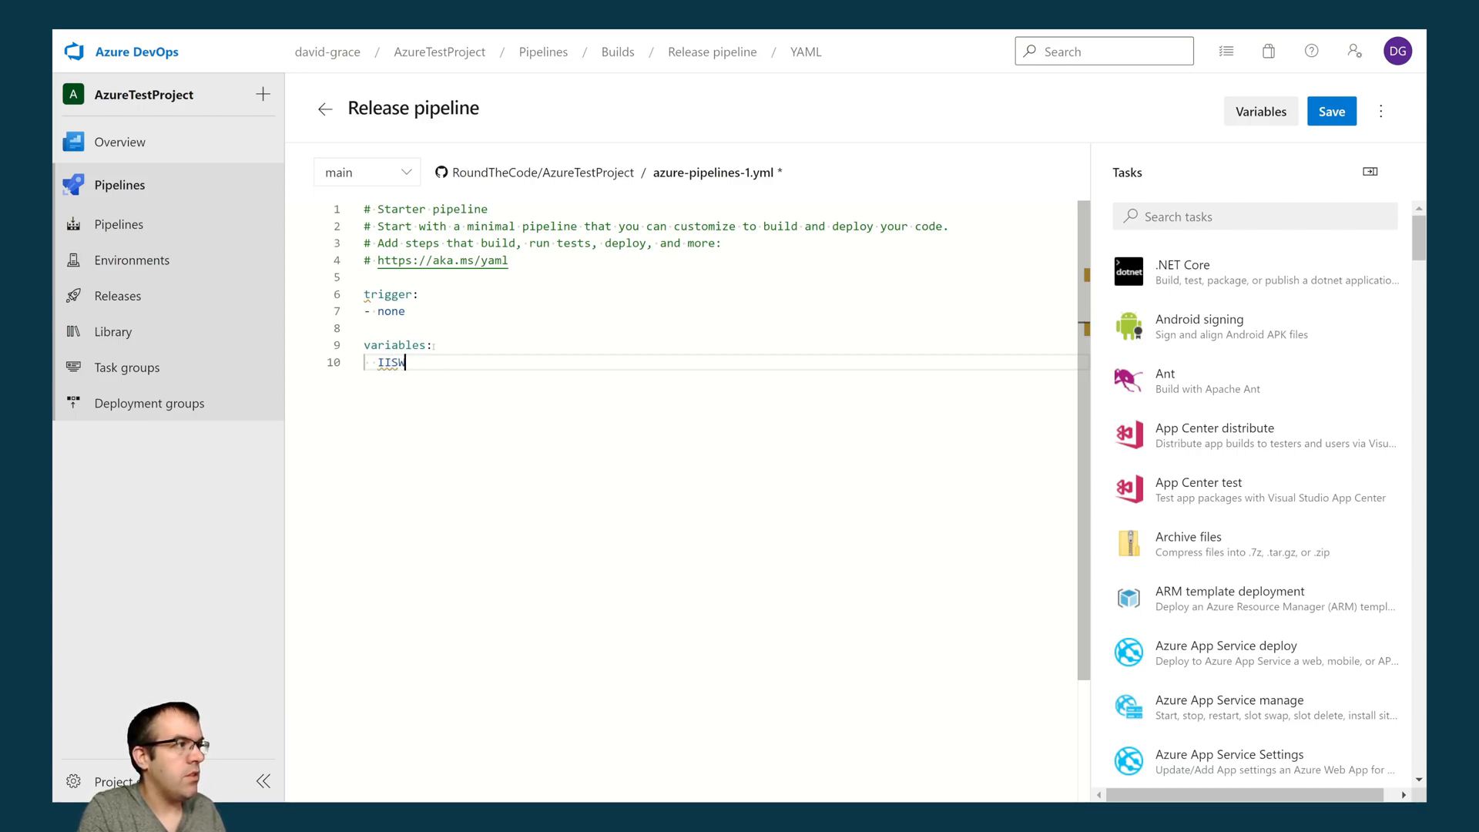
{"action": "type", "text": "ebsiteName: "}
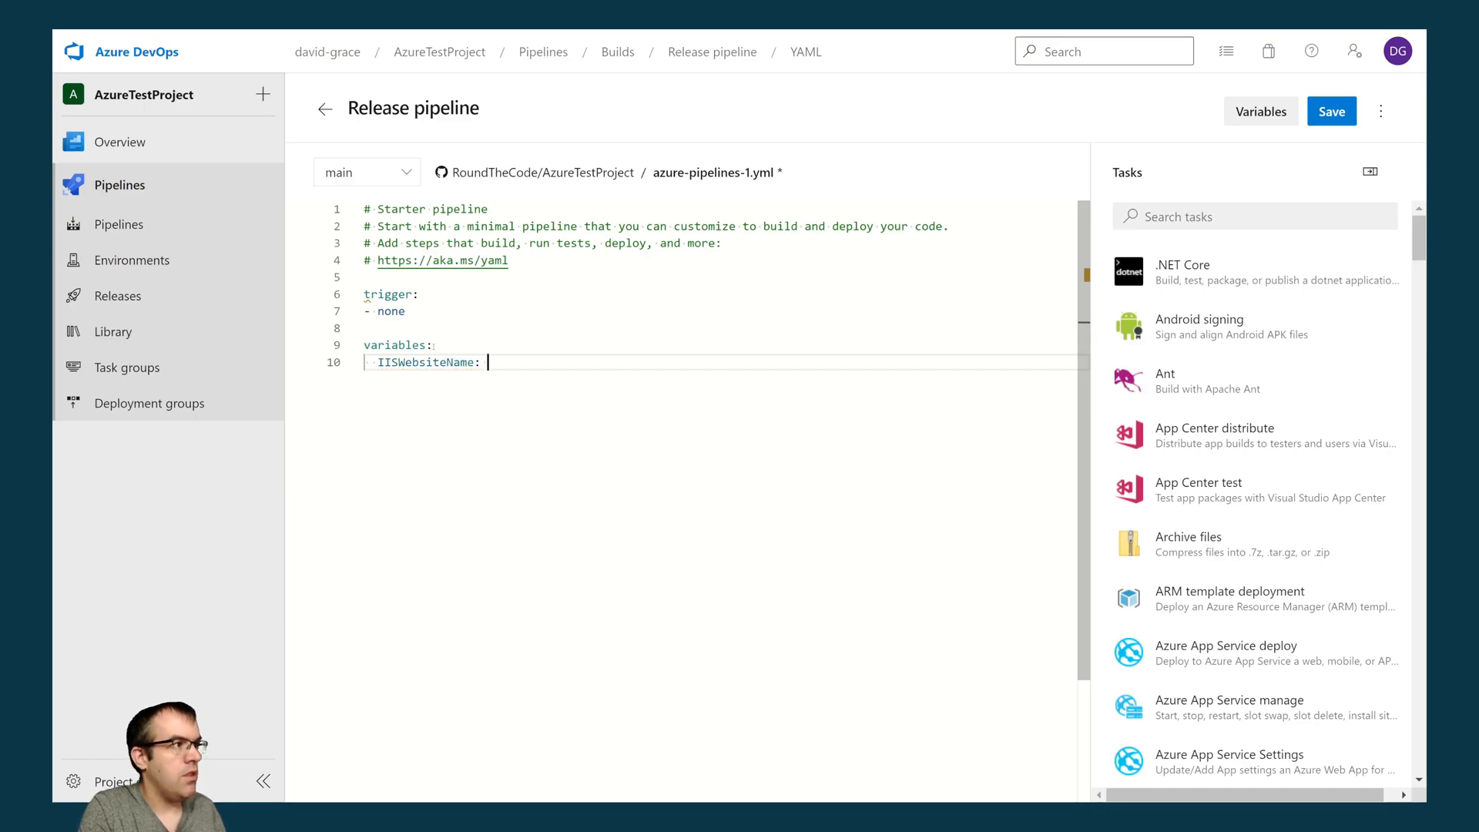
{"action": "type", "text": "'Azure"}
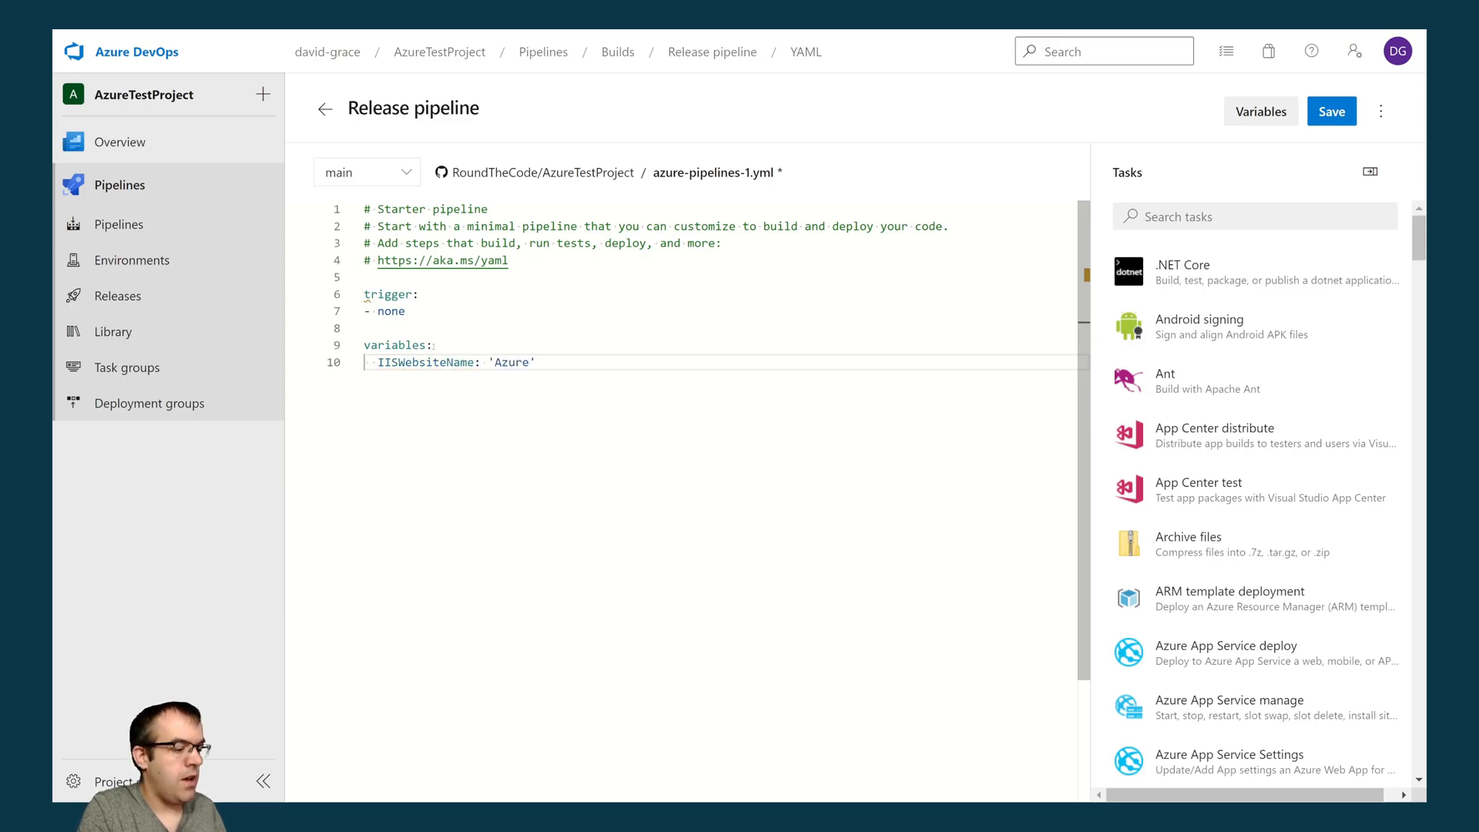
{"action": "type", "text": "TestProj"}
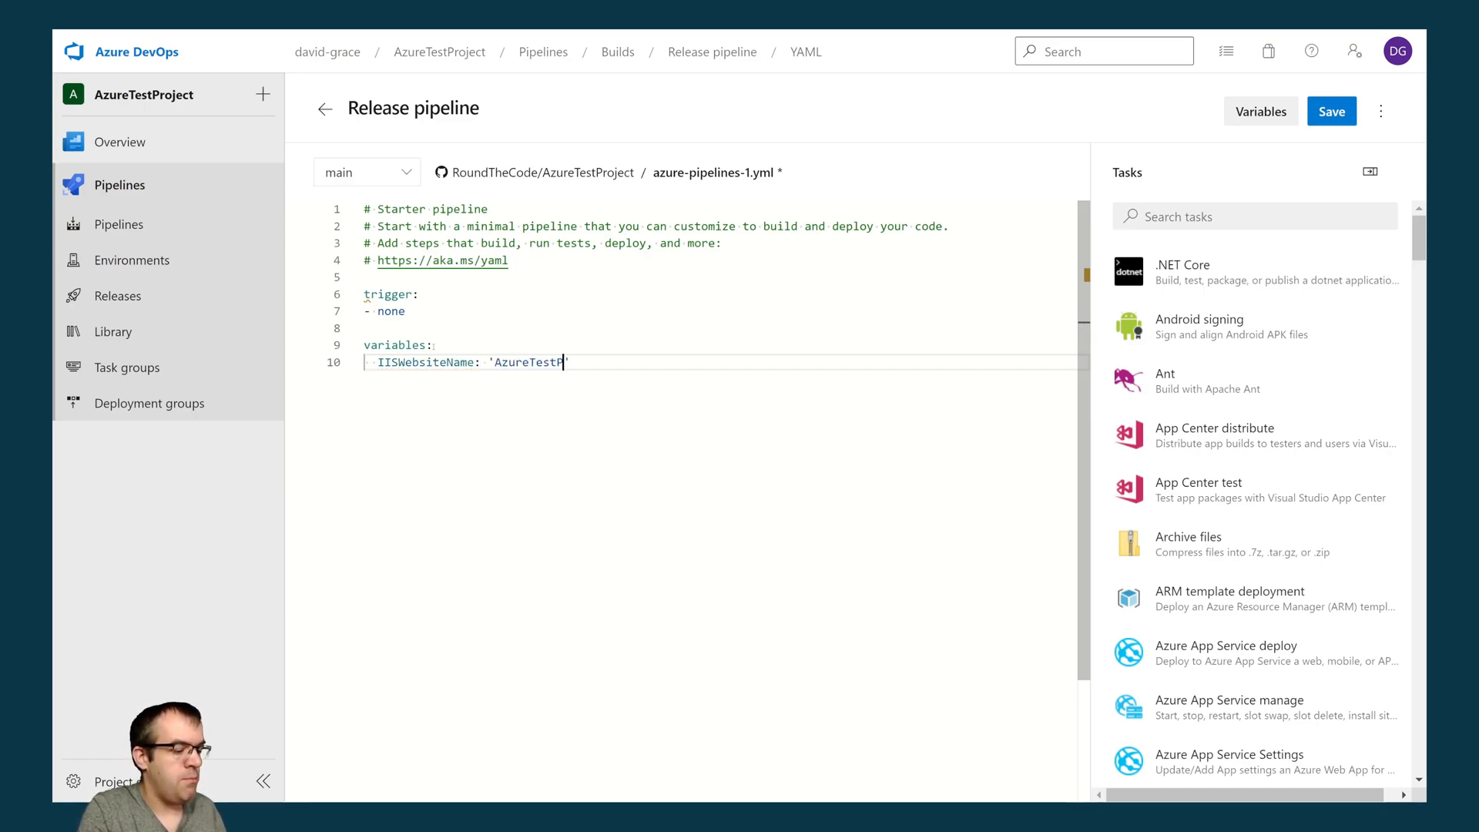
{"action": "type", "text": "ect"}
{"action": "key", "text": "End"}
{"action": "key", "text": "Return"}
{"action": "key", "text": "Return"}
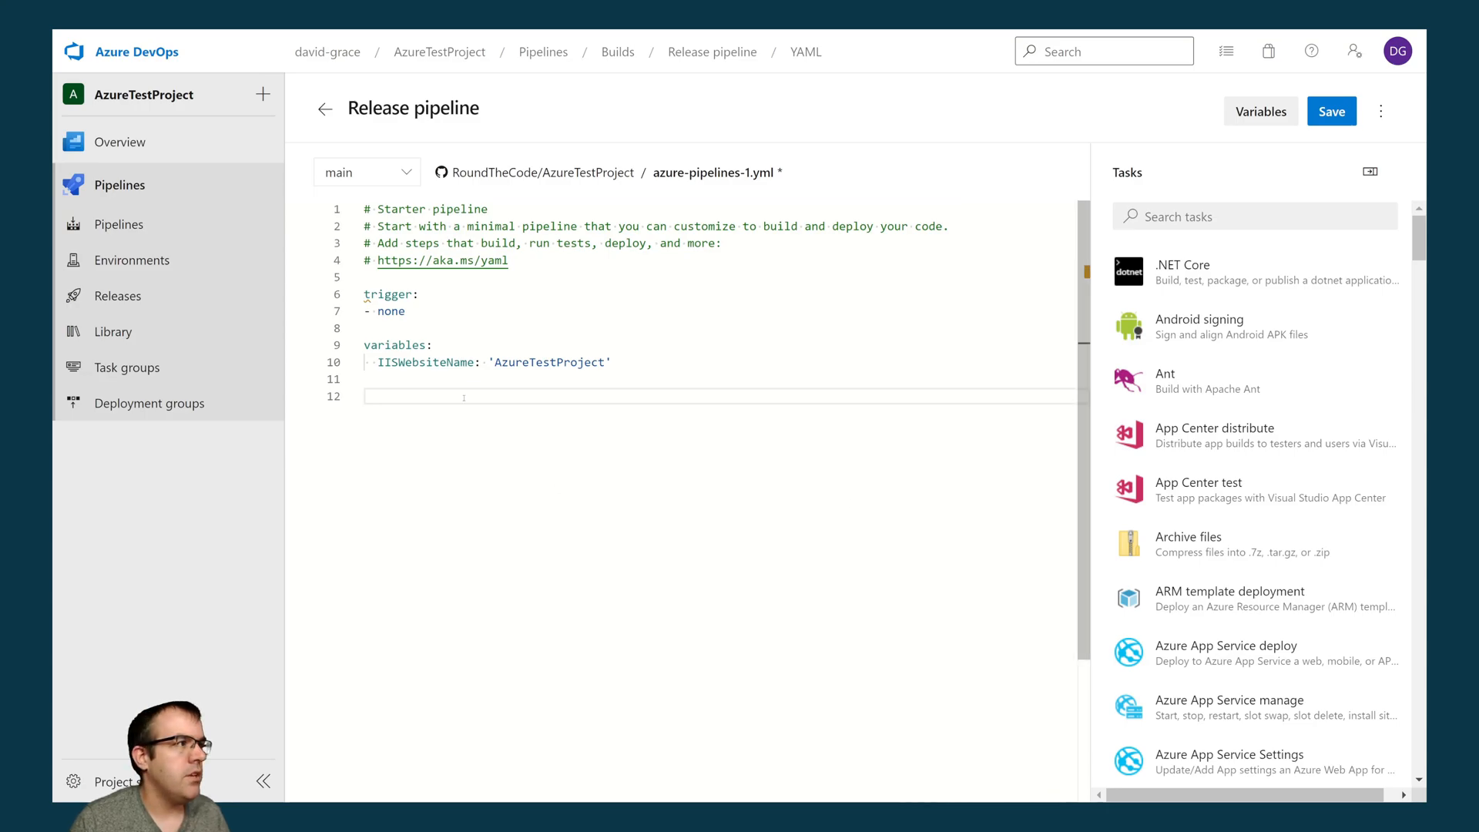
- Add a resources section with a pipelines list containing the entry "- pipeline: 'buildPipeline'"
{"action": "type", "text": "resources"}
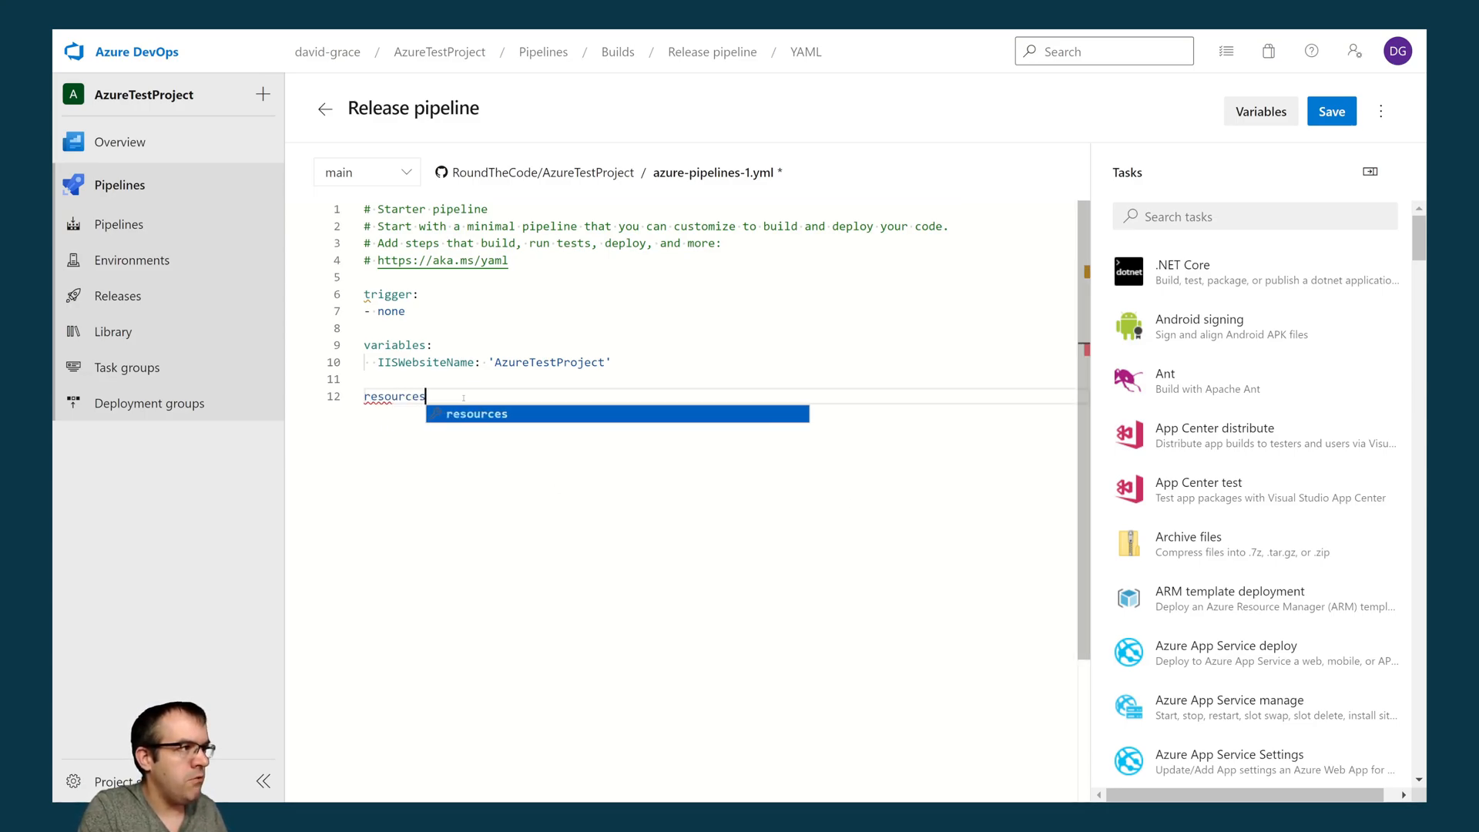
{"action": "key", "text": "Return"}
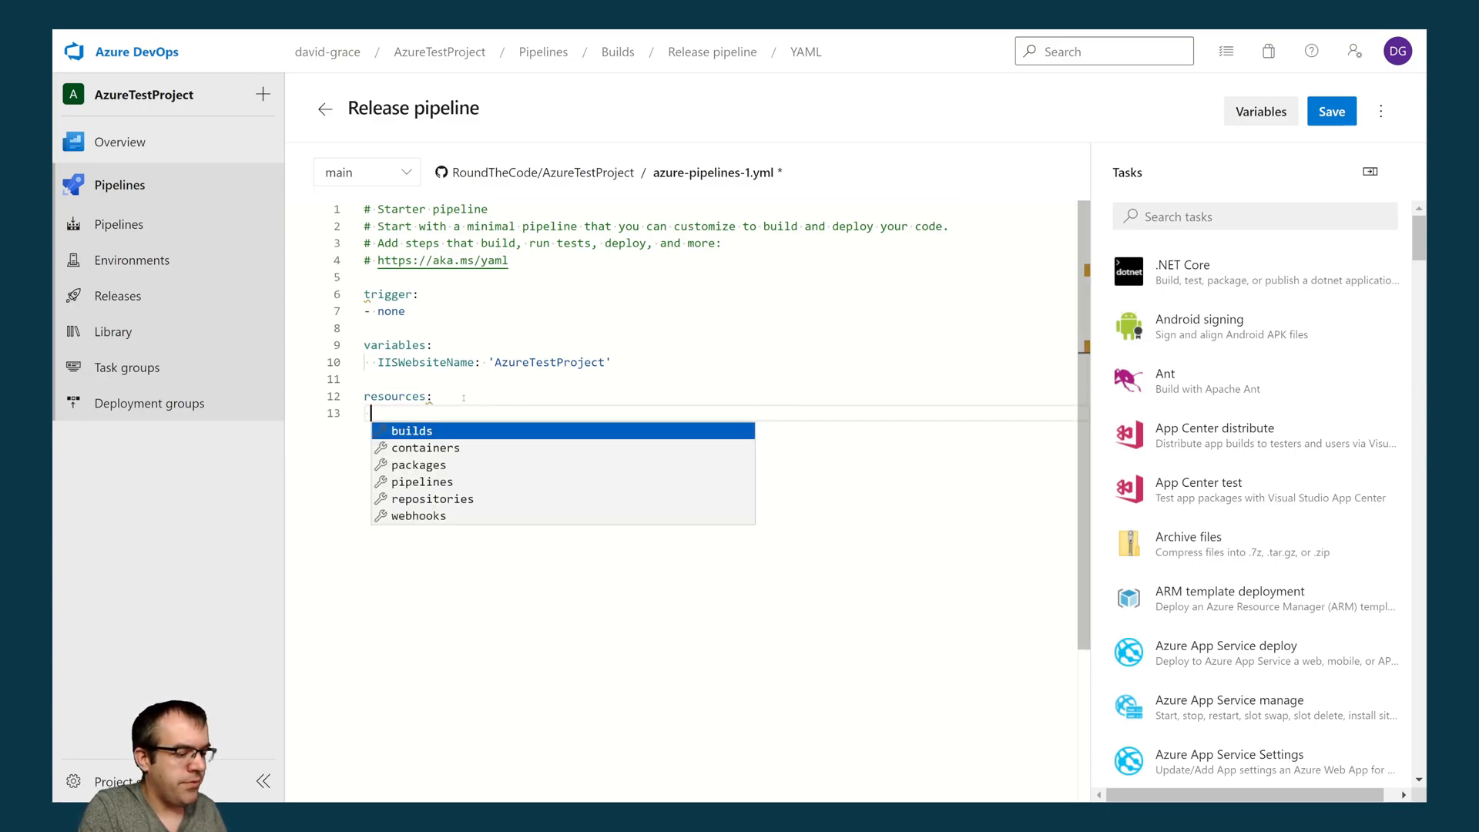
{"action": "type", "text": "pi"}
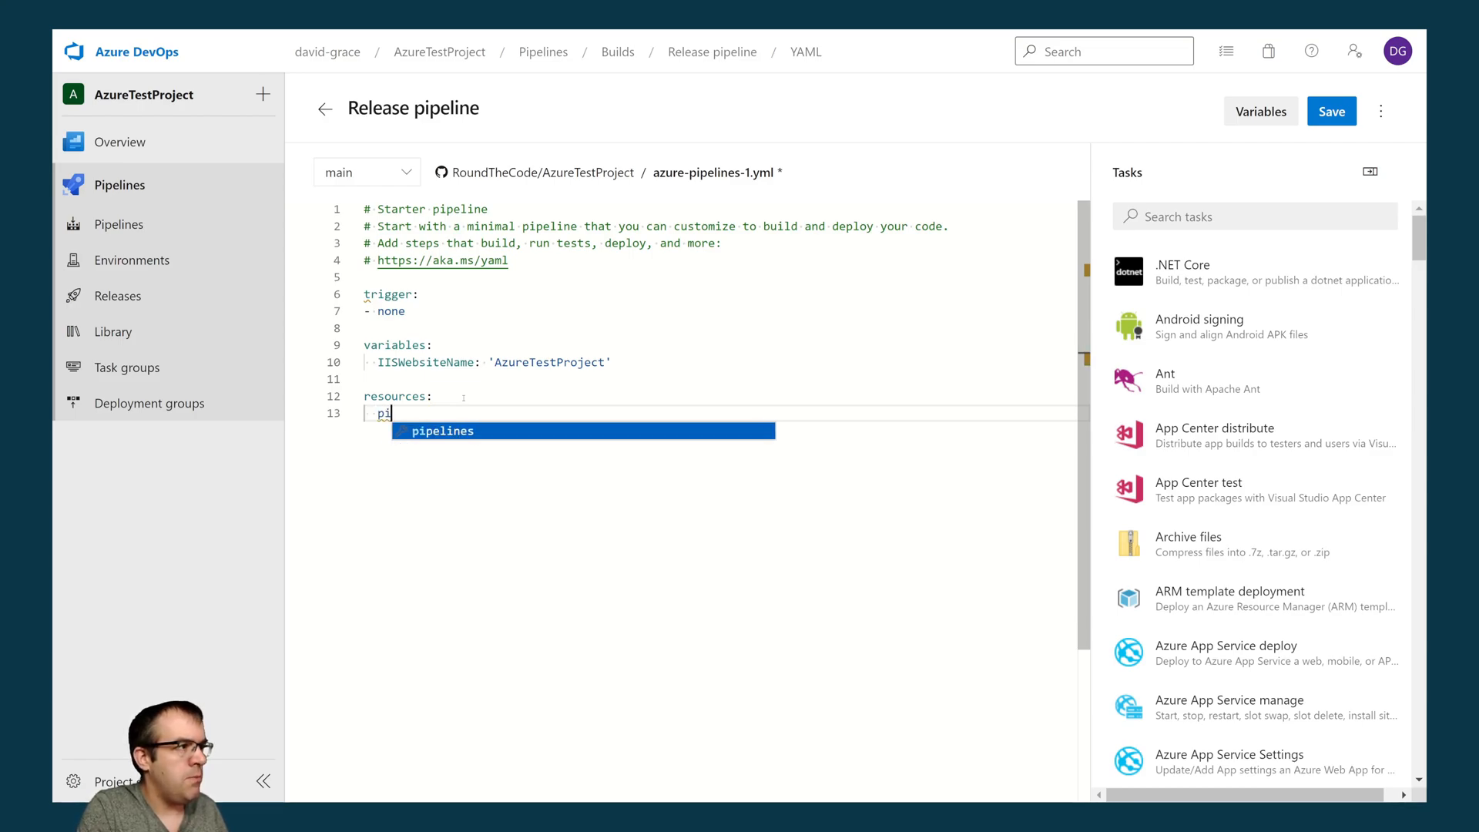
{"action": "key", "text": "Return"}
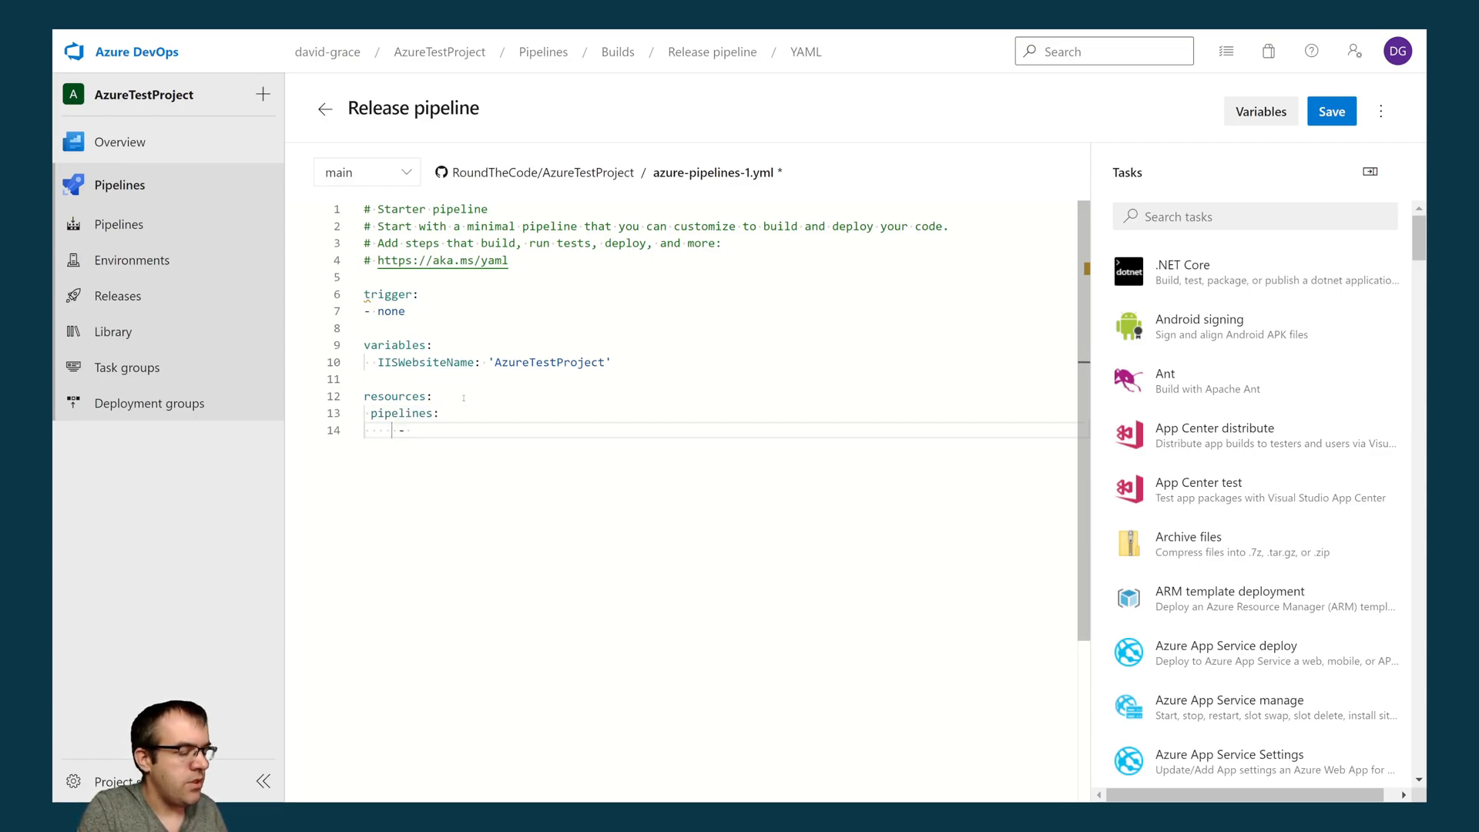
{"action": "type", "text": "pipeline"}
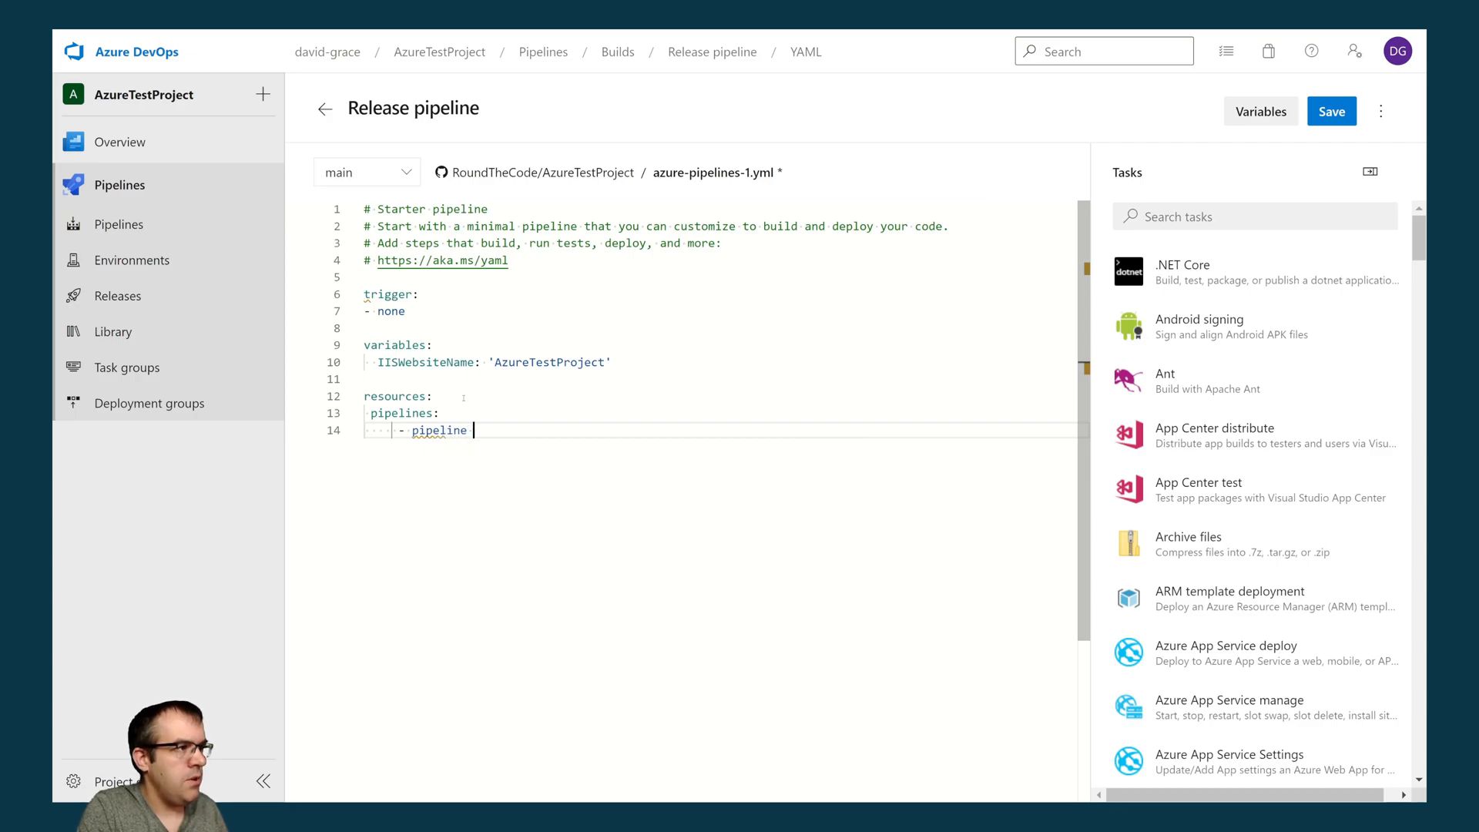
{"action": "key", "text": "BackSpace"}
{"action": "type", "text": ": '"}
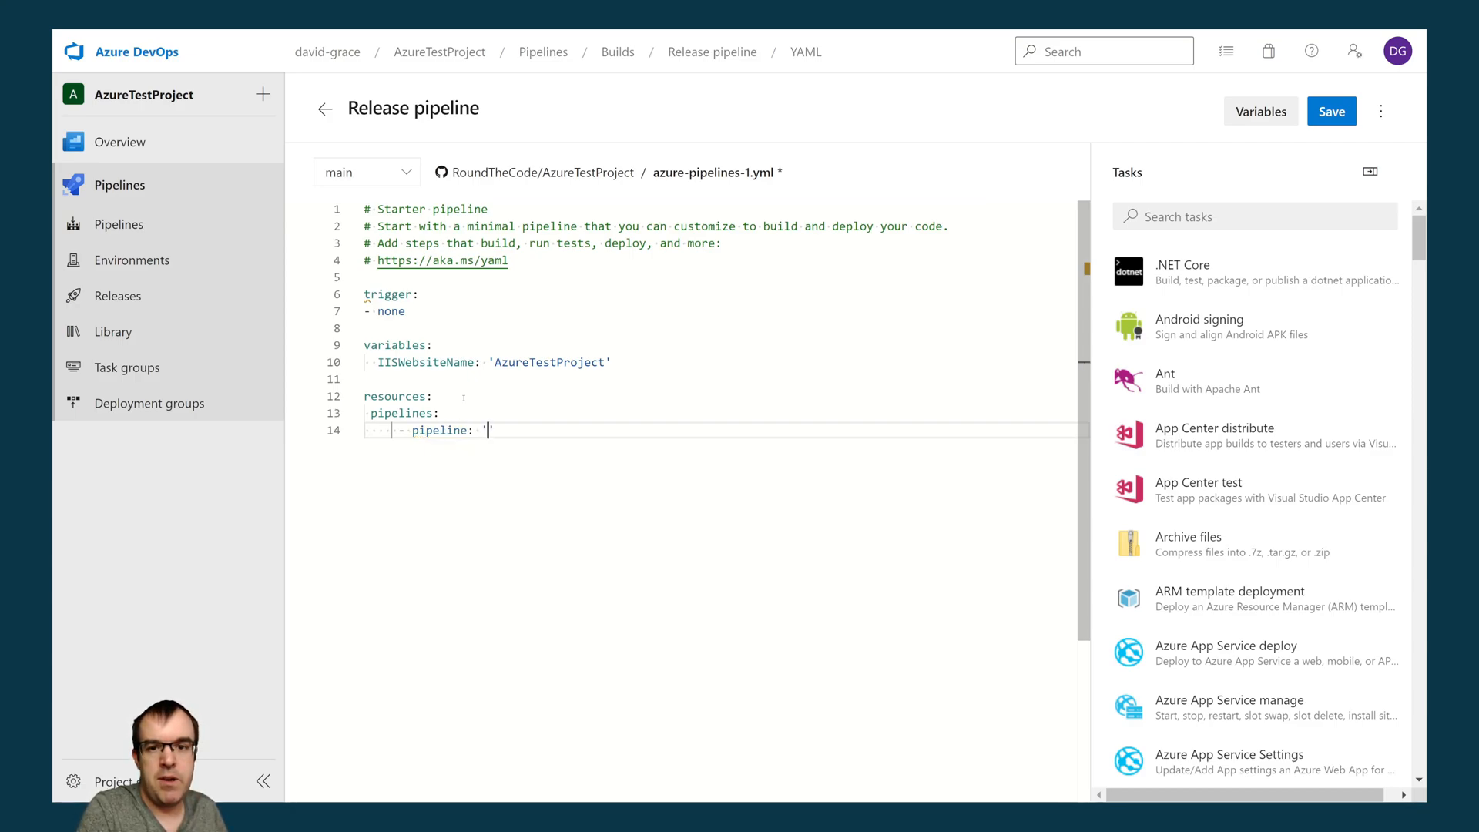
{"action": "type", "text": "buildPipe"}
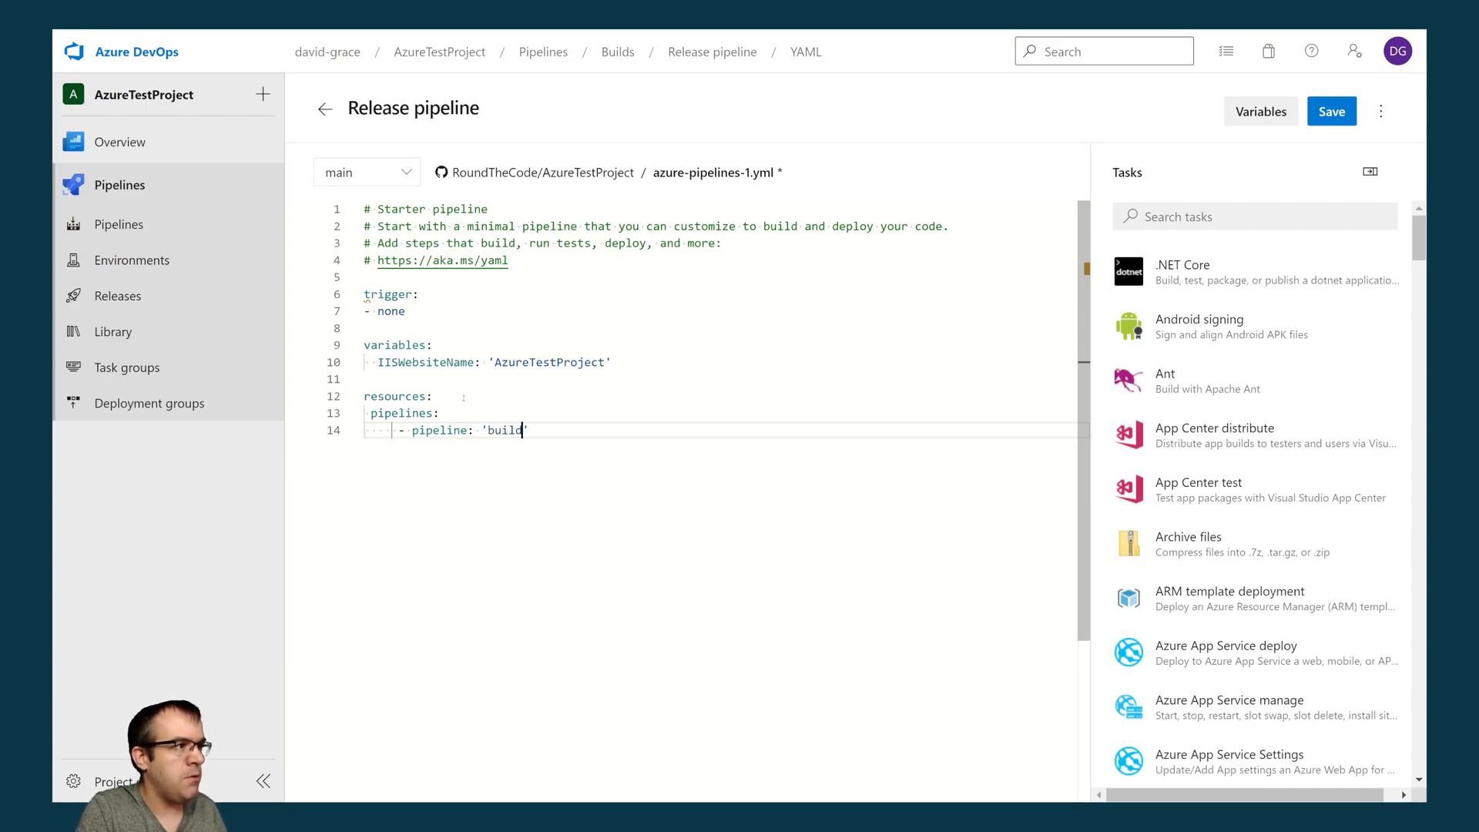
{"action": "type", "text": "line'"}
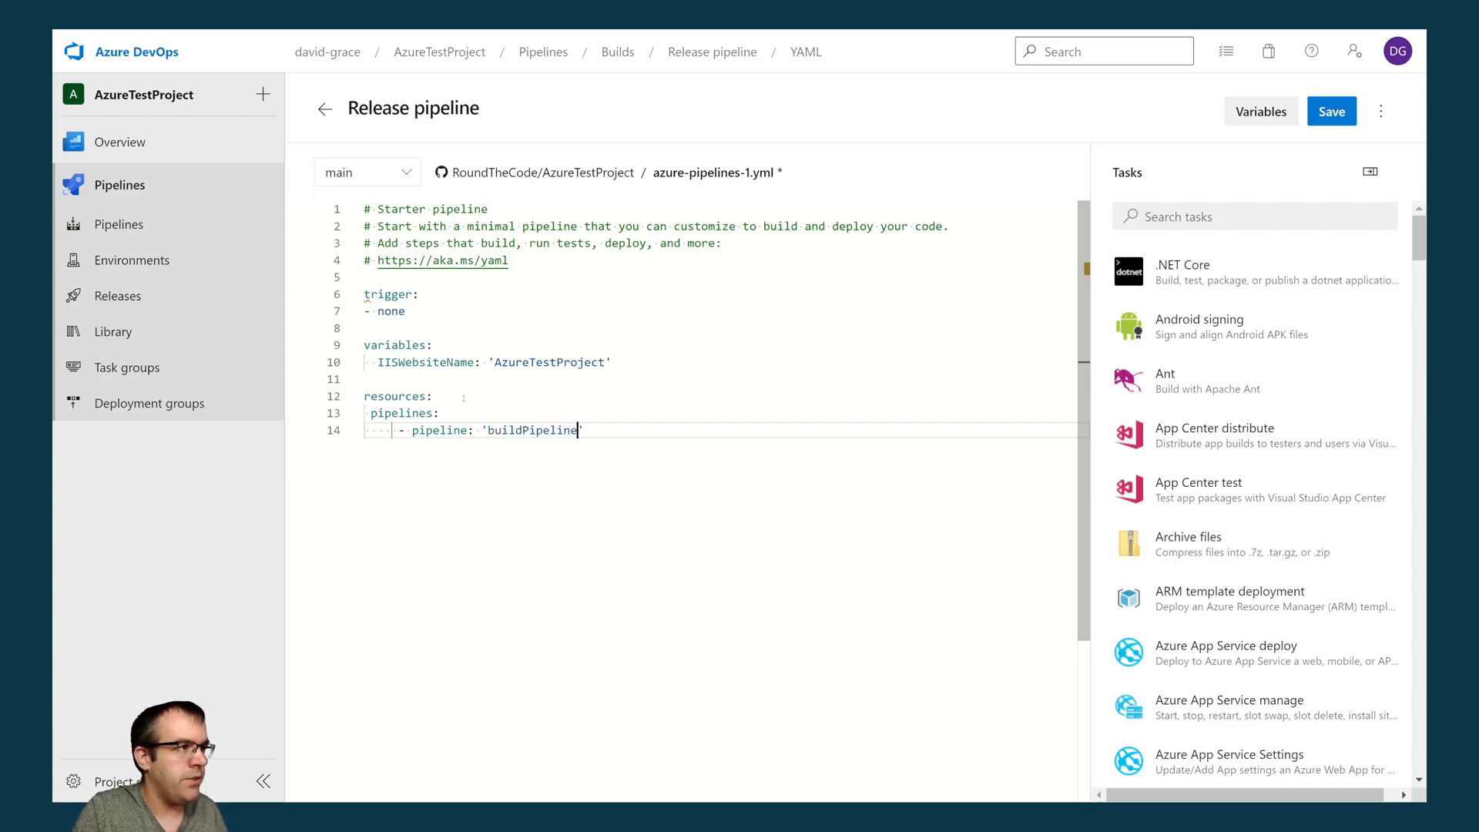
{"action": "key", "text": "Return"}
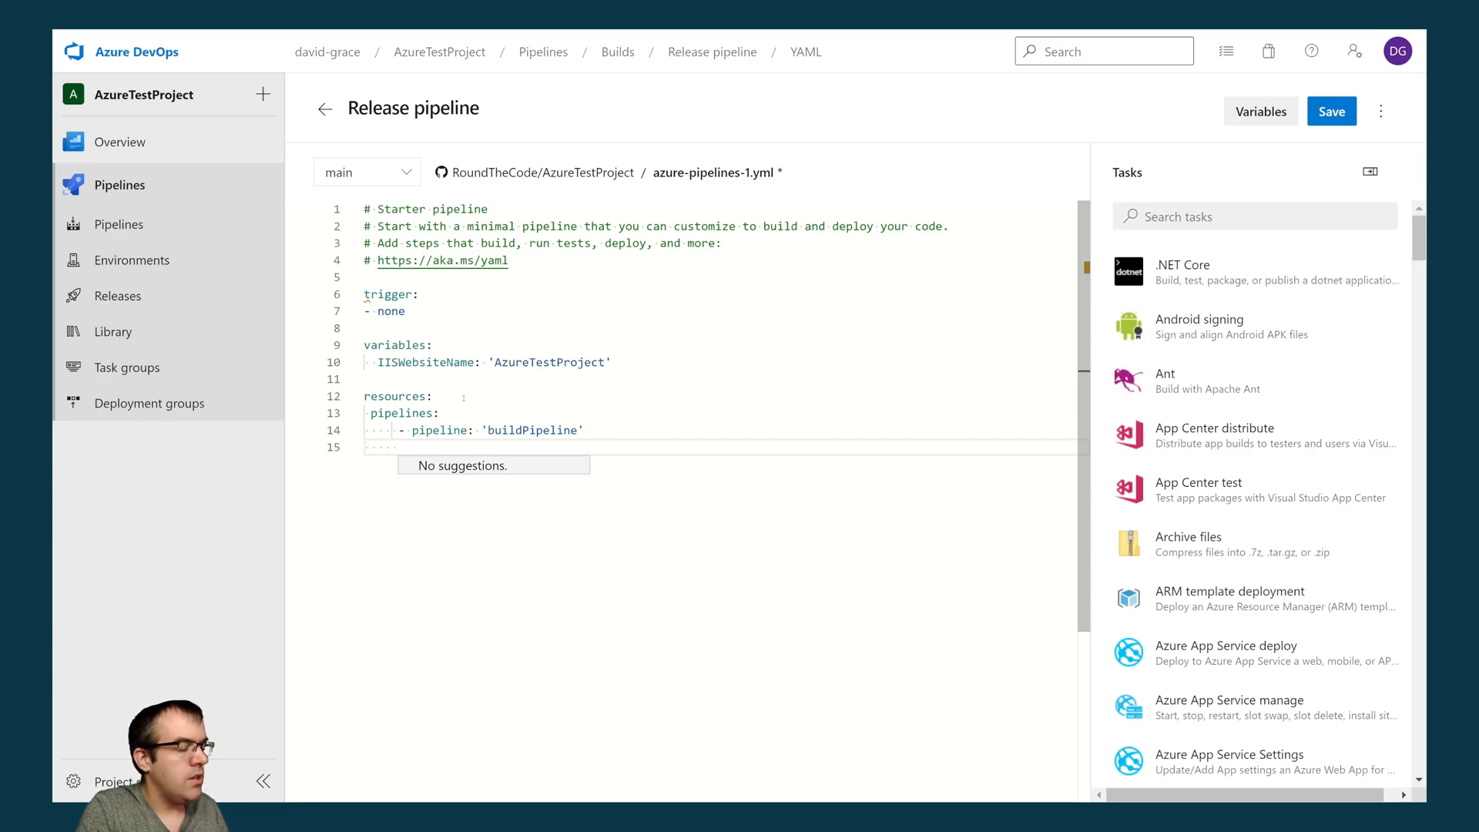
- Set the project of the buildPipeline resource to 'AzureTestProject'
{"action": "type", "text": "project:"}
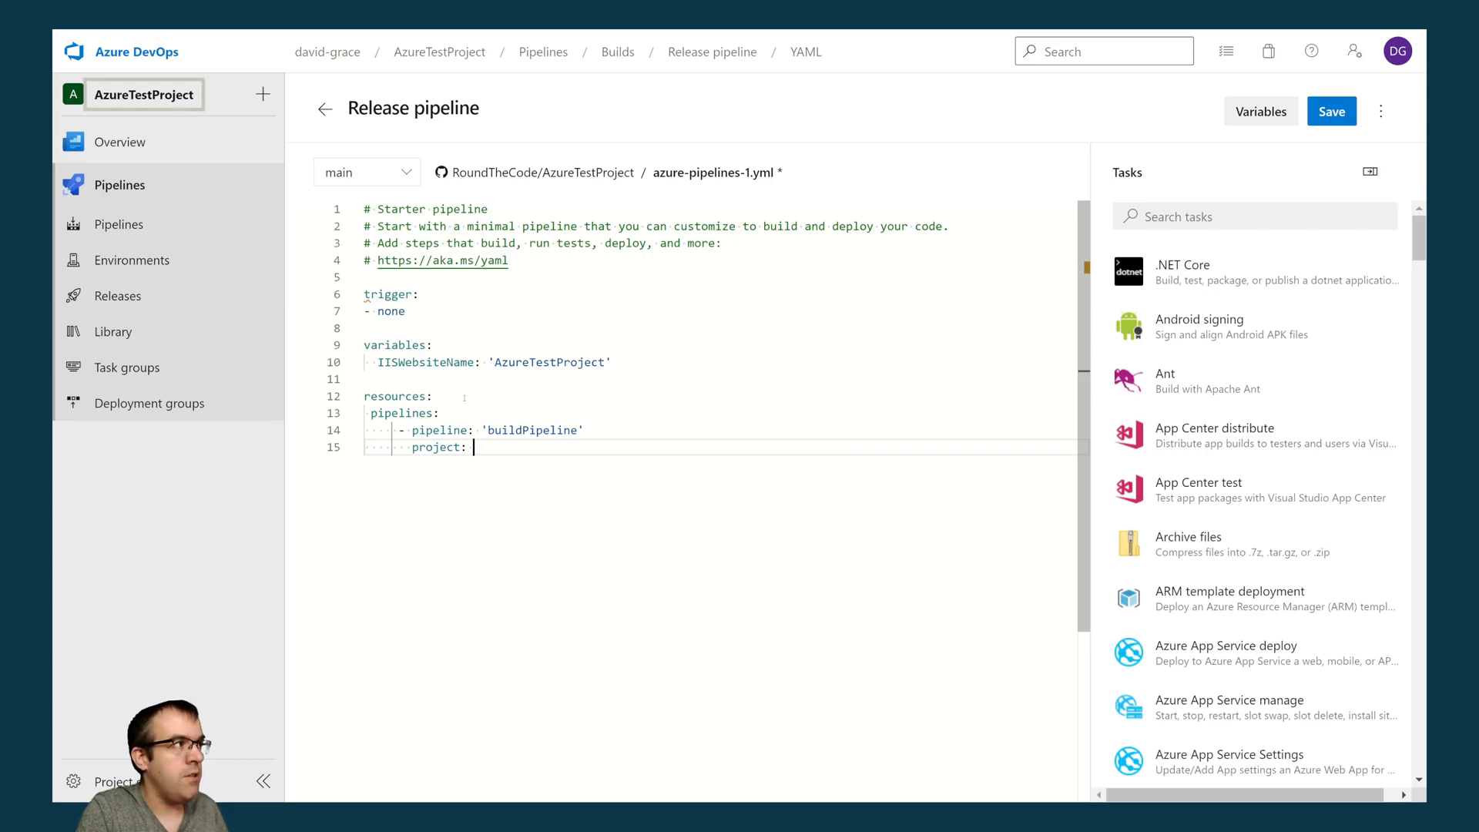
{"action": "type", "text": " Azure"}
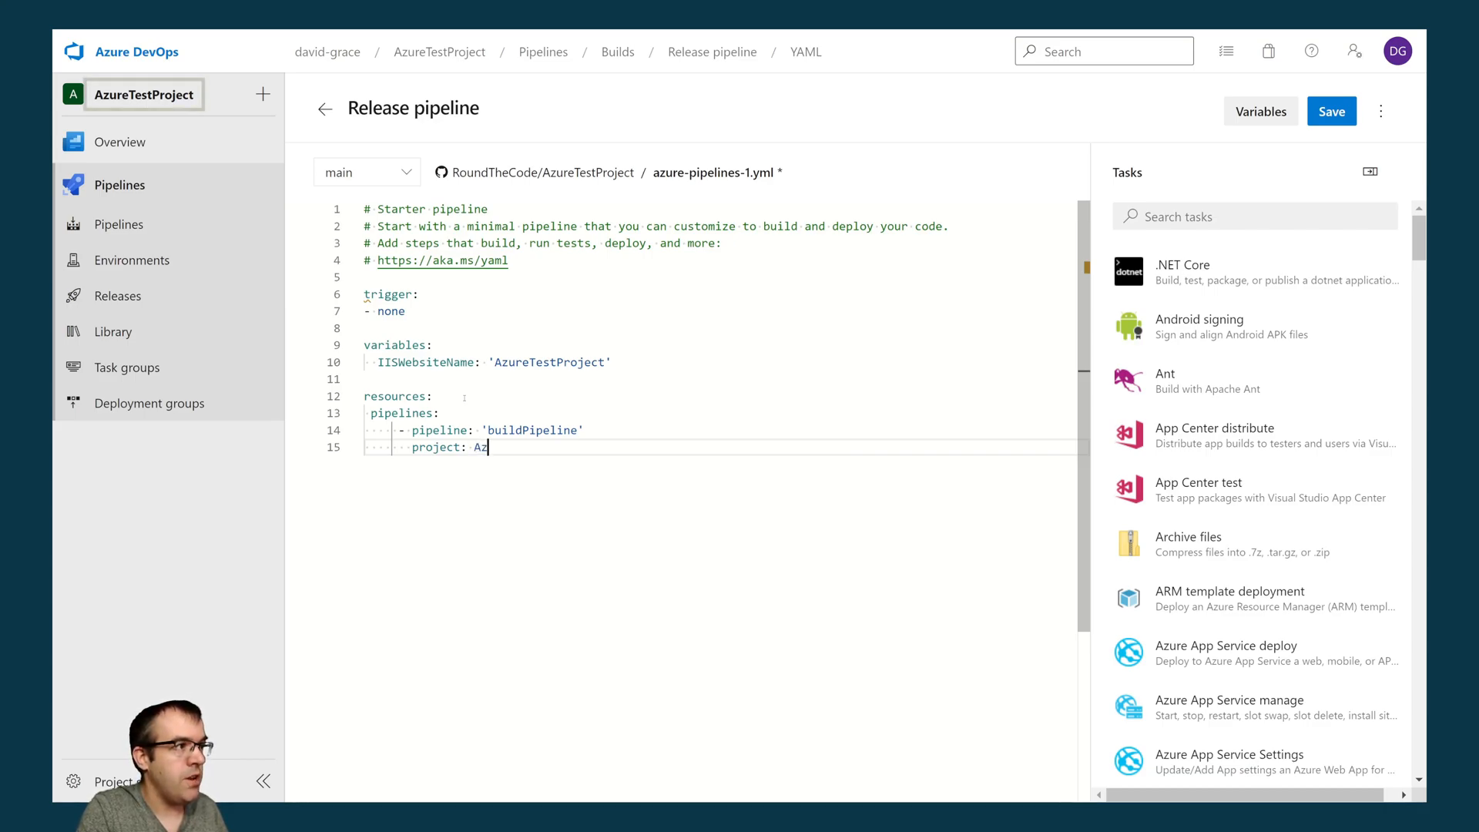
{"action": "key", "text": "BackSpace"}
{"action": "key", "text": "BackSpace"}
{"action": "key", "text": "BackSpace"}
{"action": "key", "text": "BackSpace"}
{"action": "key", "text": "BackSpace"}
{"action": "type", "text": "'"}
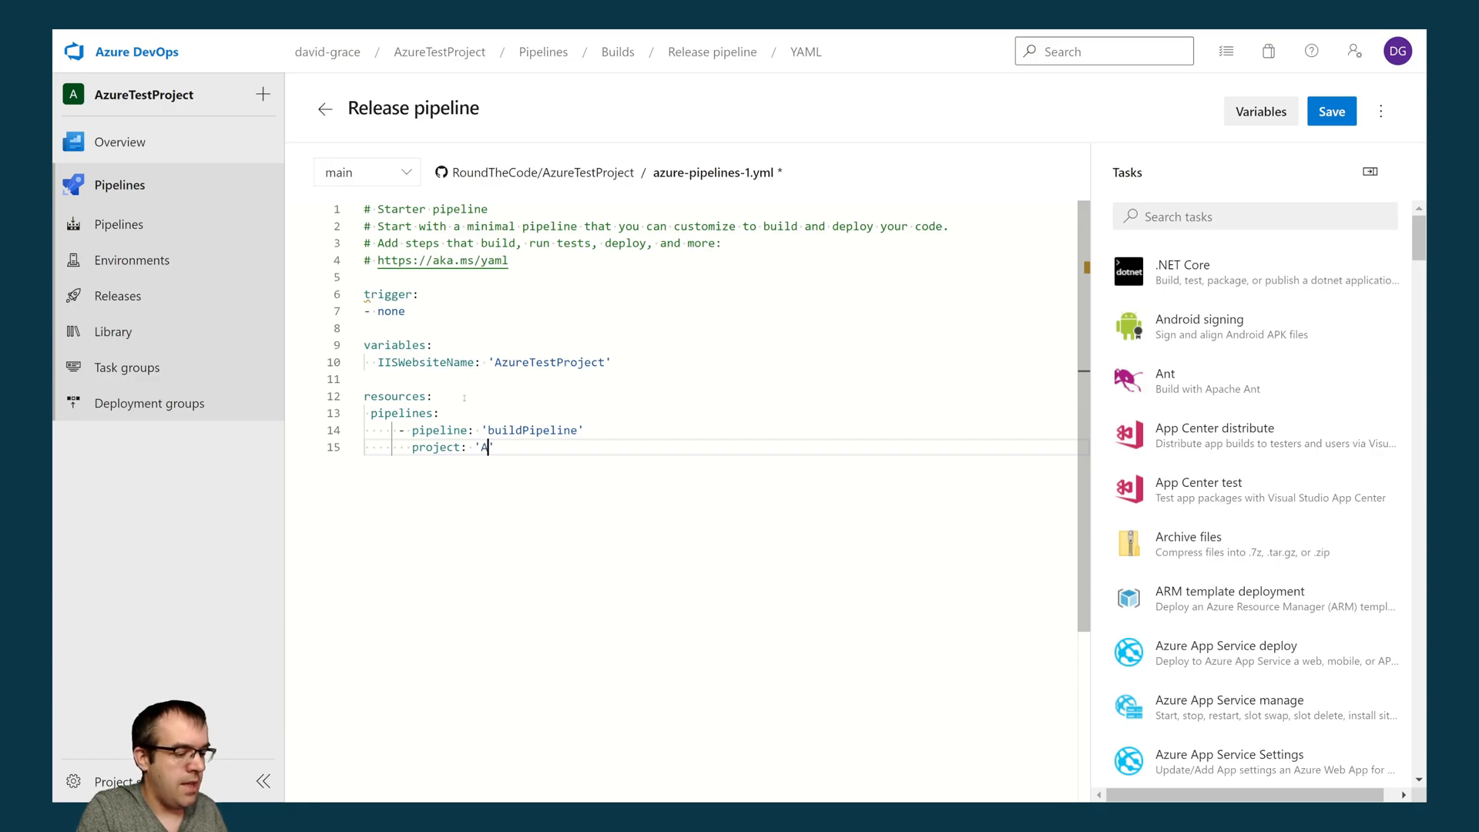
{"action": "type", "text": "AzureTestProject'"}
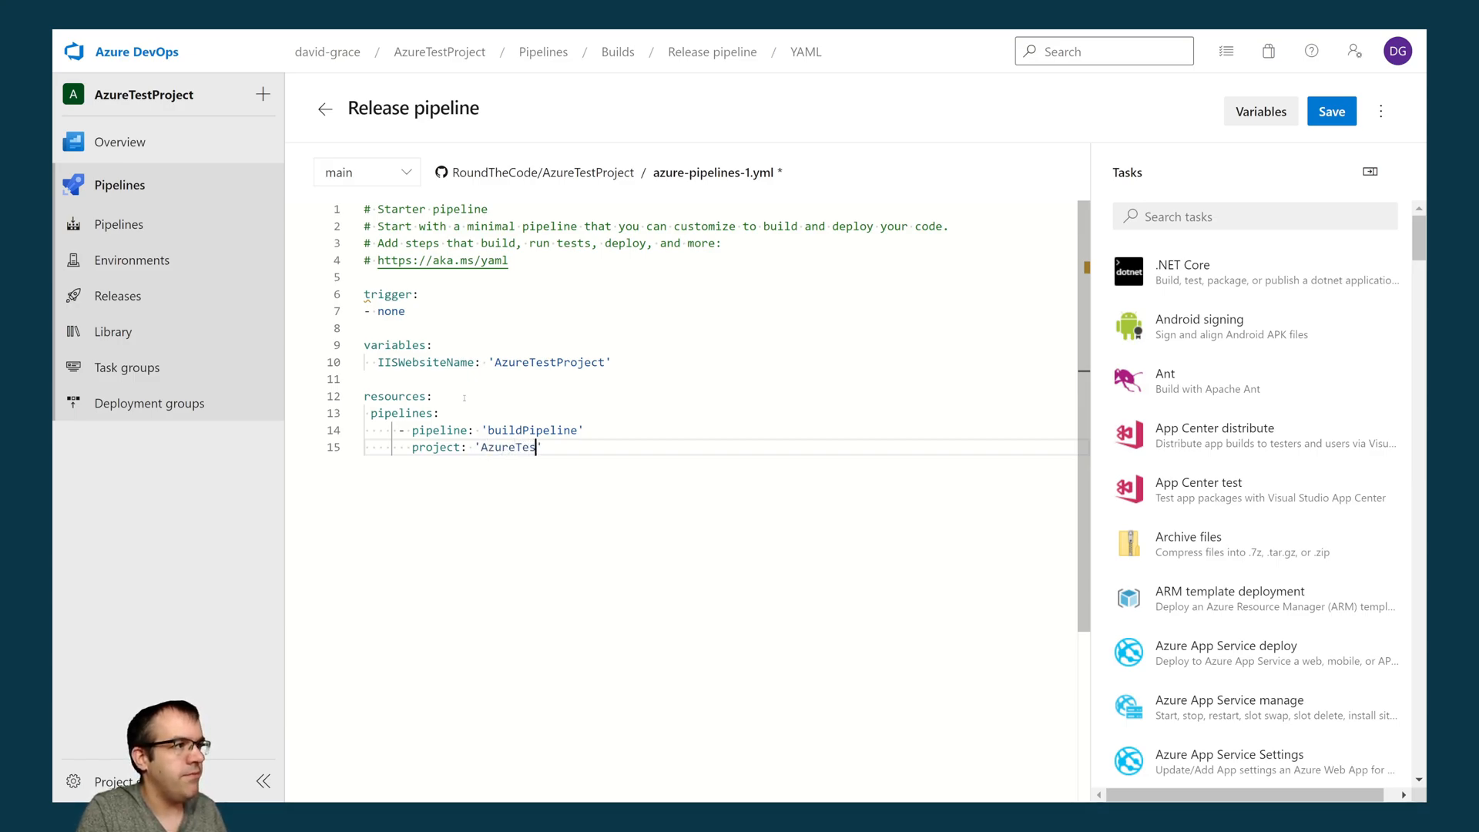
{"action": "key", "text": "Return"}
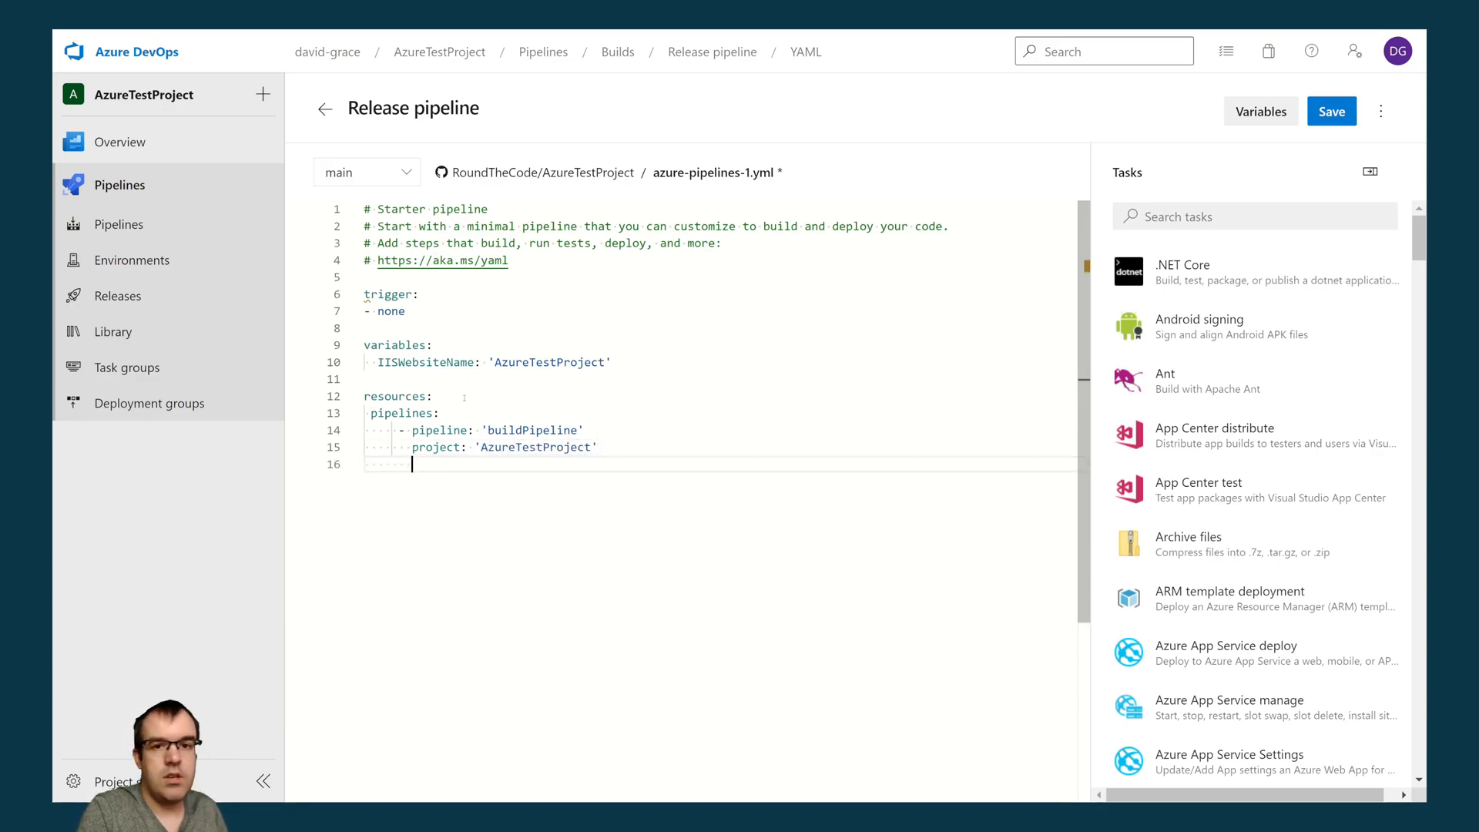
- Set the buildPipeline resource's source to 'Build pipeline' and its branch to 'main'
{"action": "type", "text": "source: "}
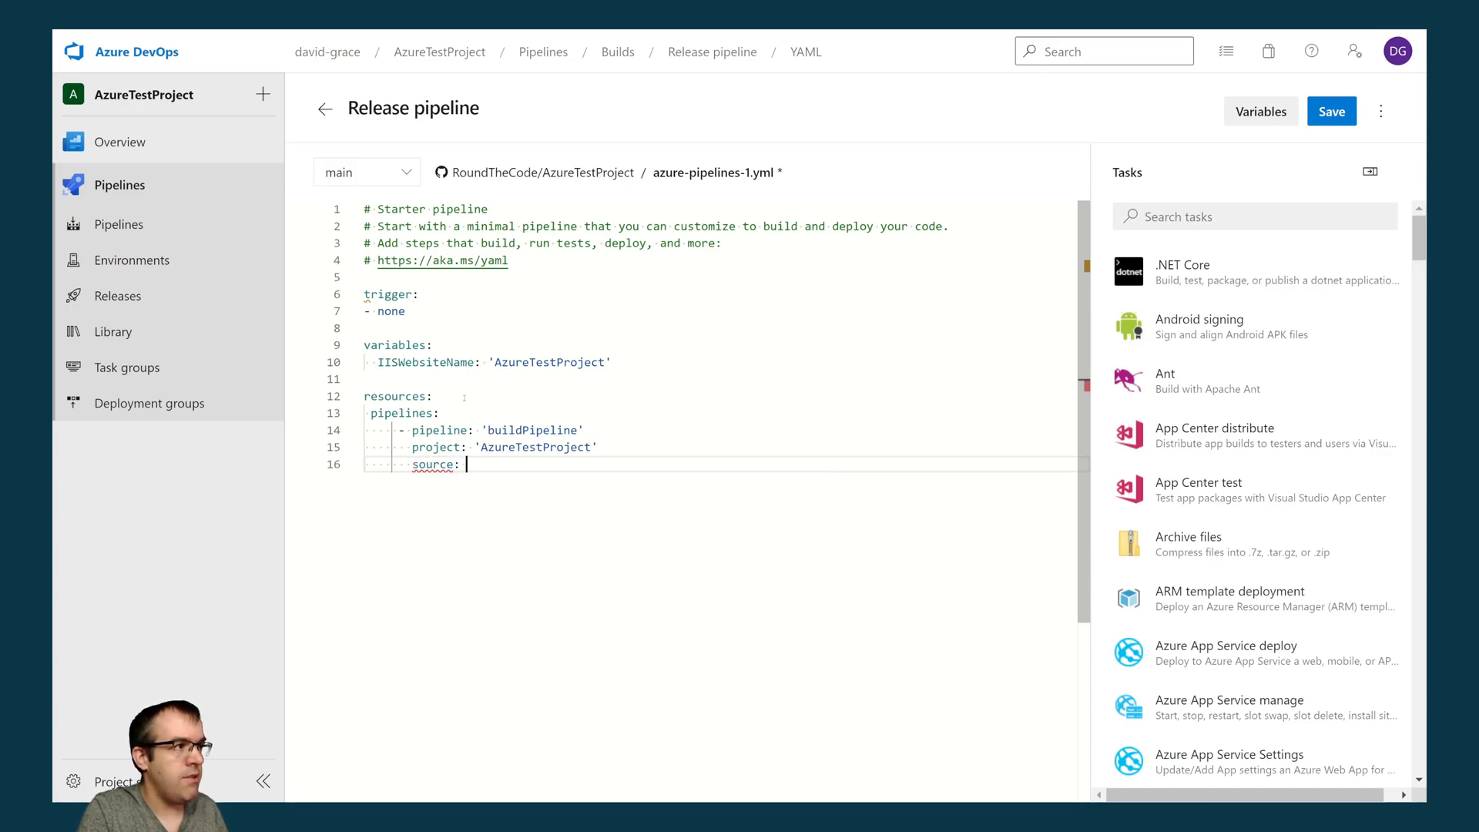
{"action": "type", "text": "'Buil"}
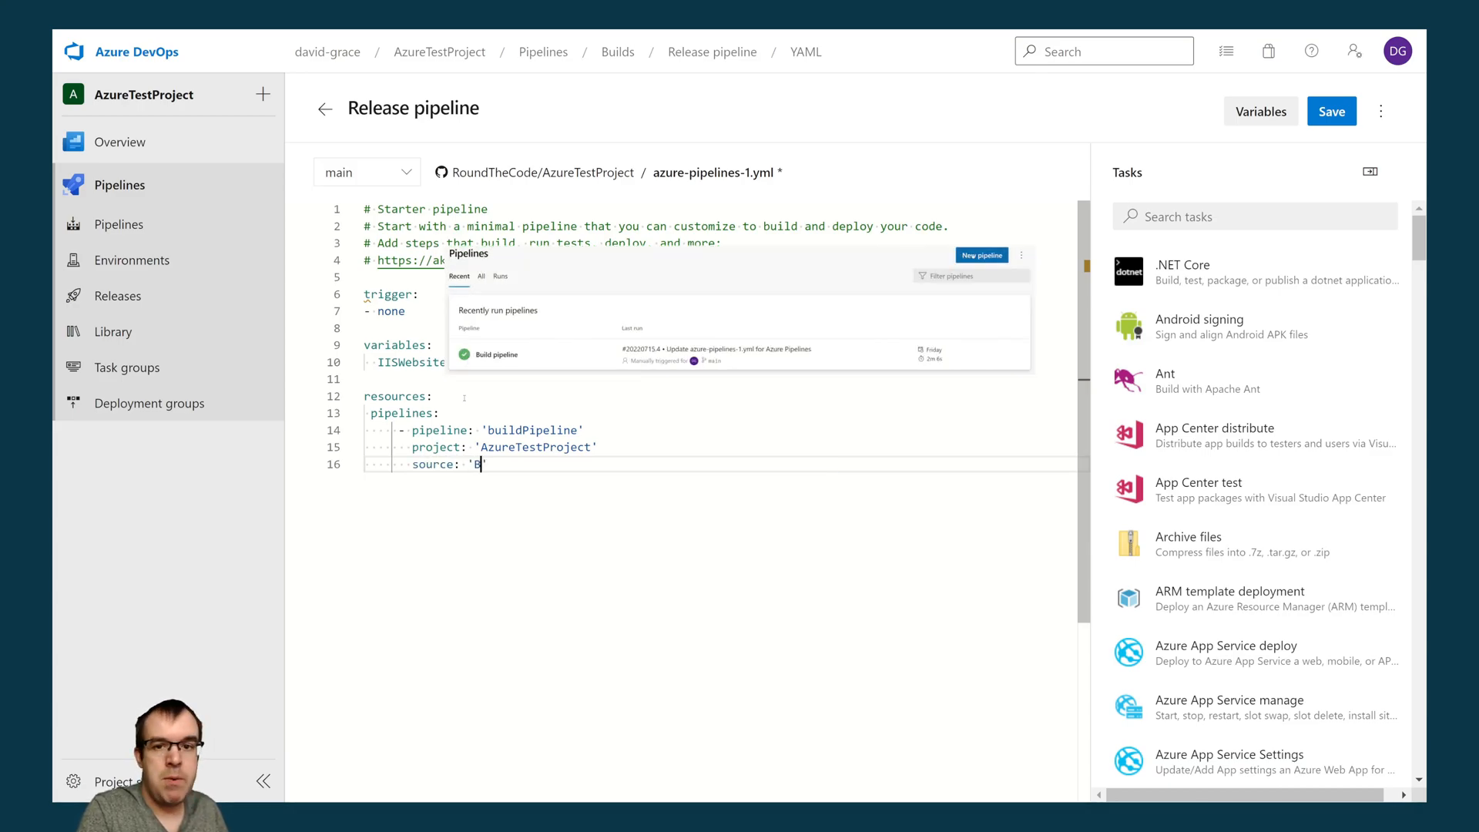
{"action": "type", "text": "d pipeline"}
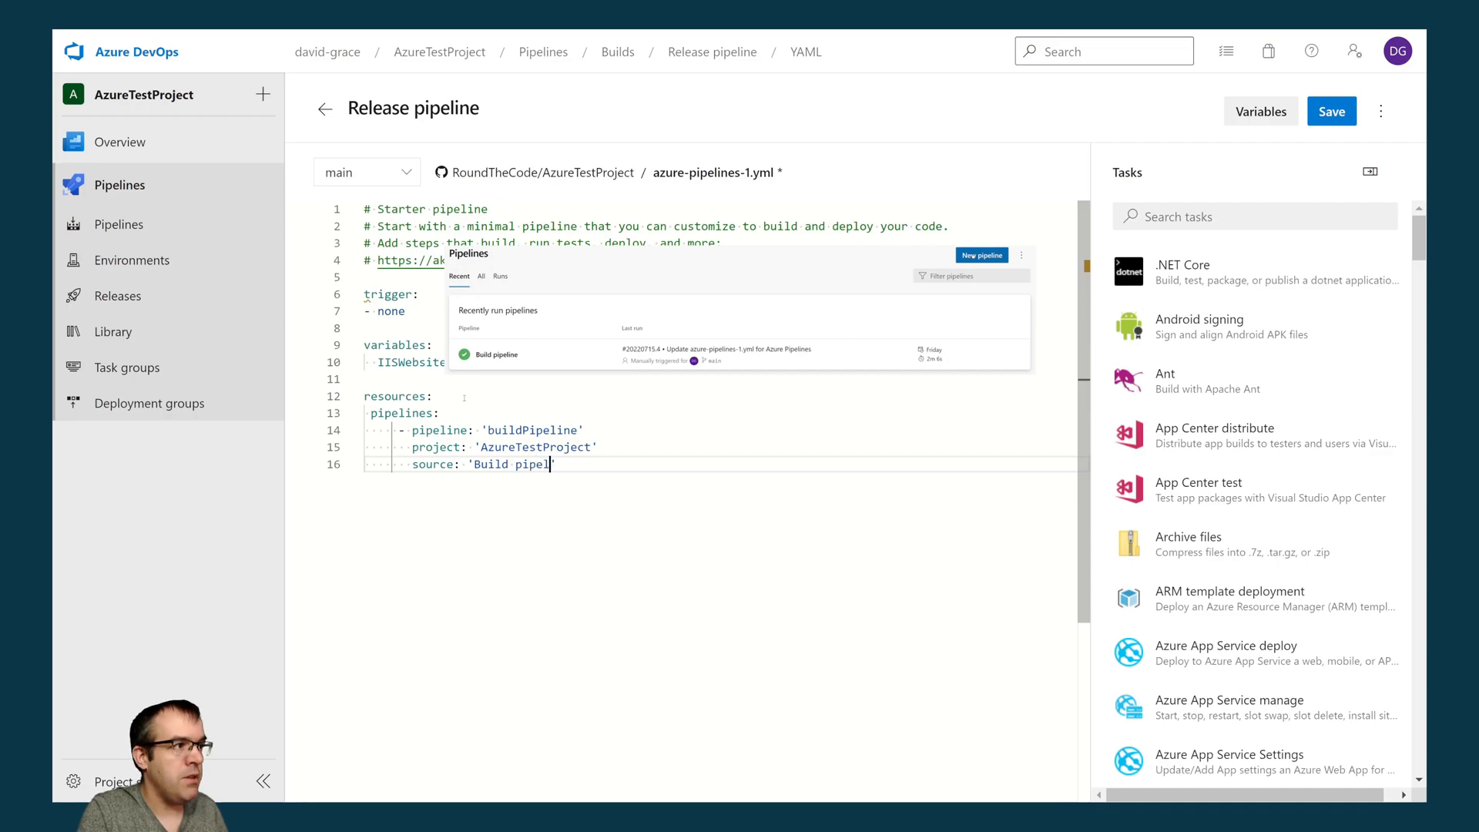
{"action": "key", "text": "Return"}
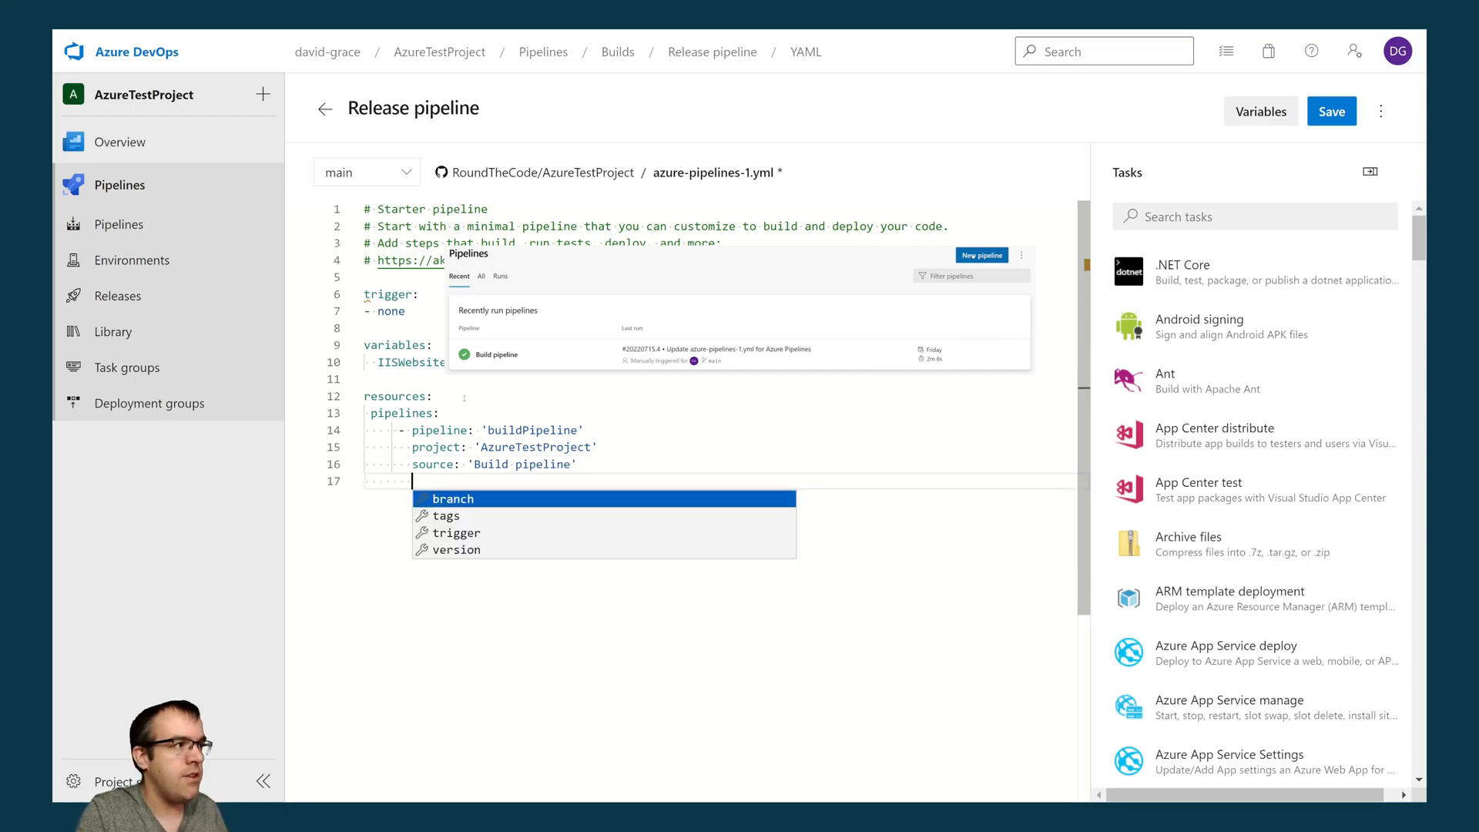
{"action": "key", "text": "Escape"}
{"action": "type", "text": "b"}
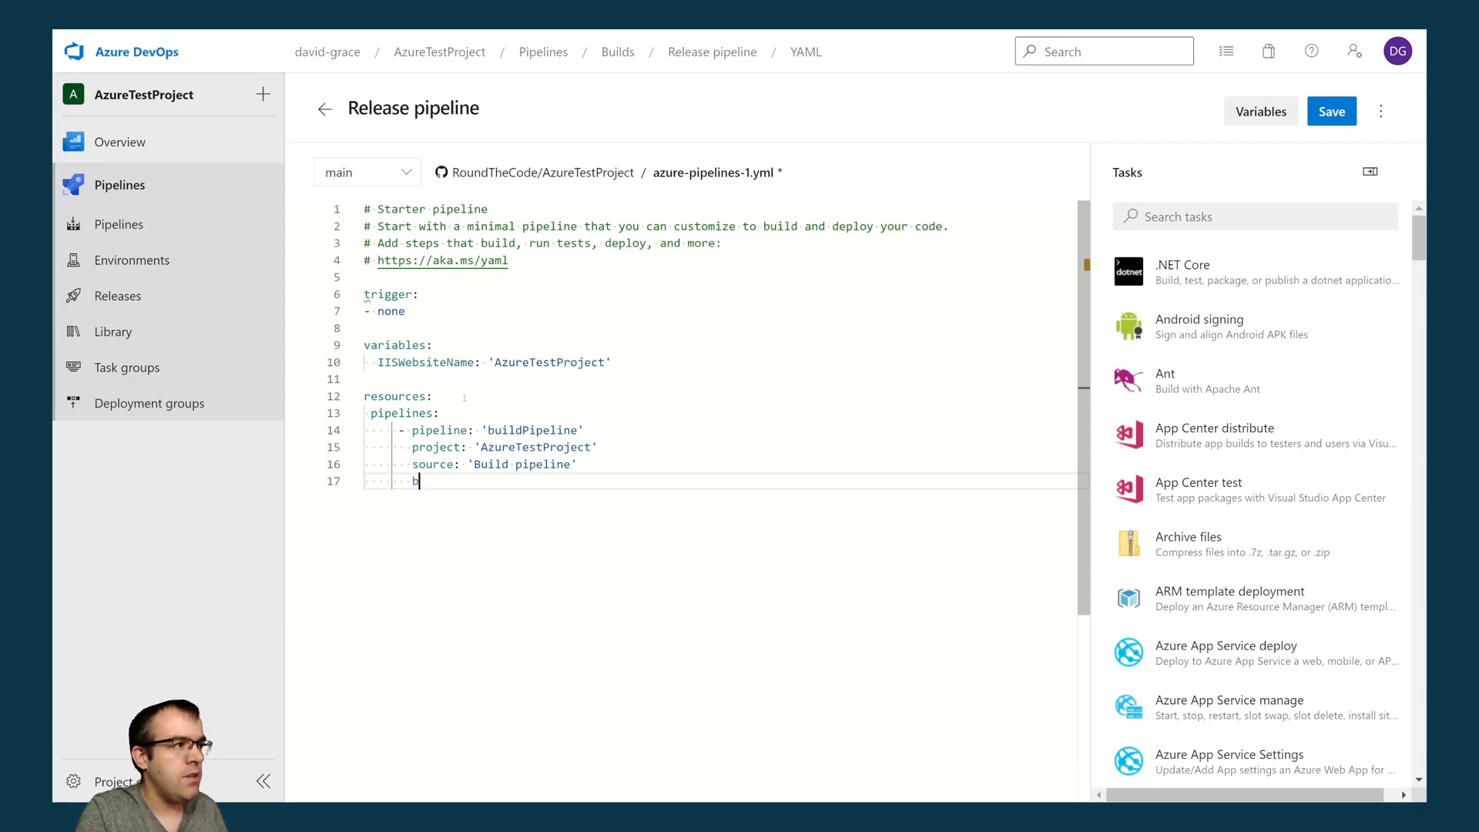
{"action": "type", "text": "ranch: 'ma"}
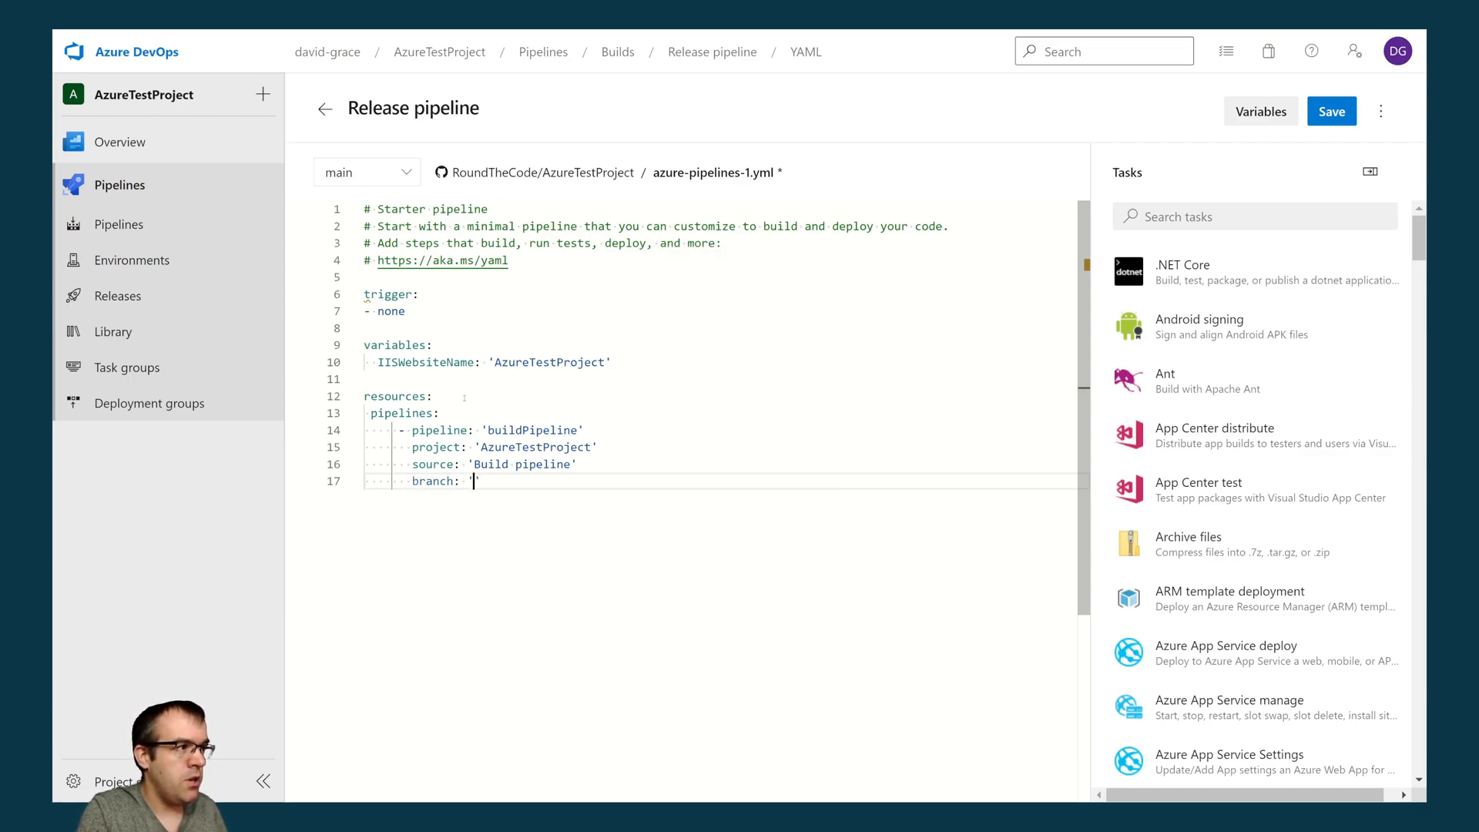
{"action": "type", "text": "in"}
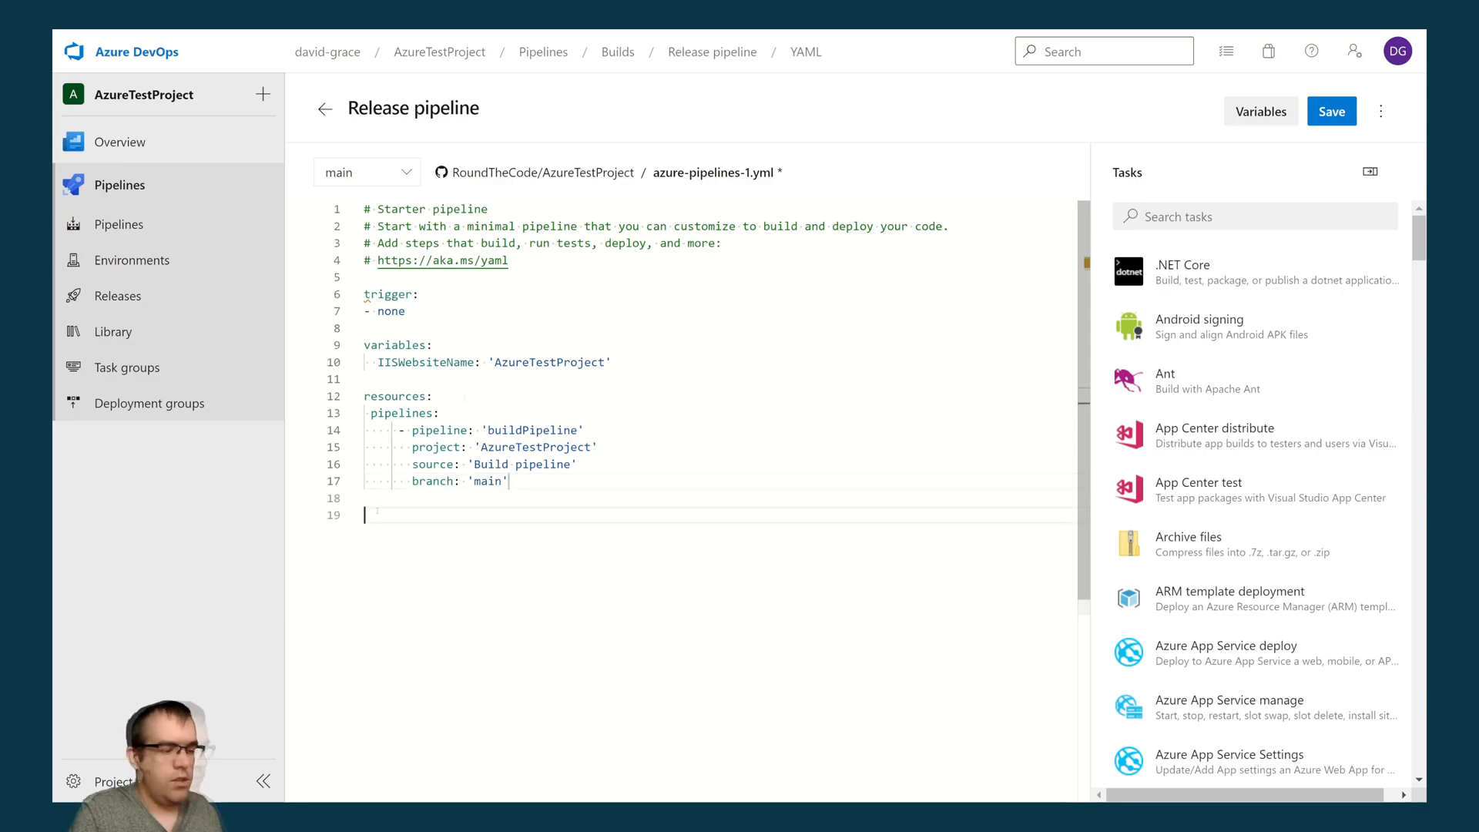
- Add a stages section below the resources with a stage named DeployWebsite and the displayName 'Deploy website'
{"action": "type", "text": "stages:"}
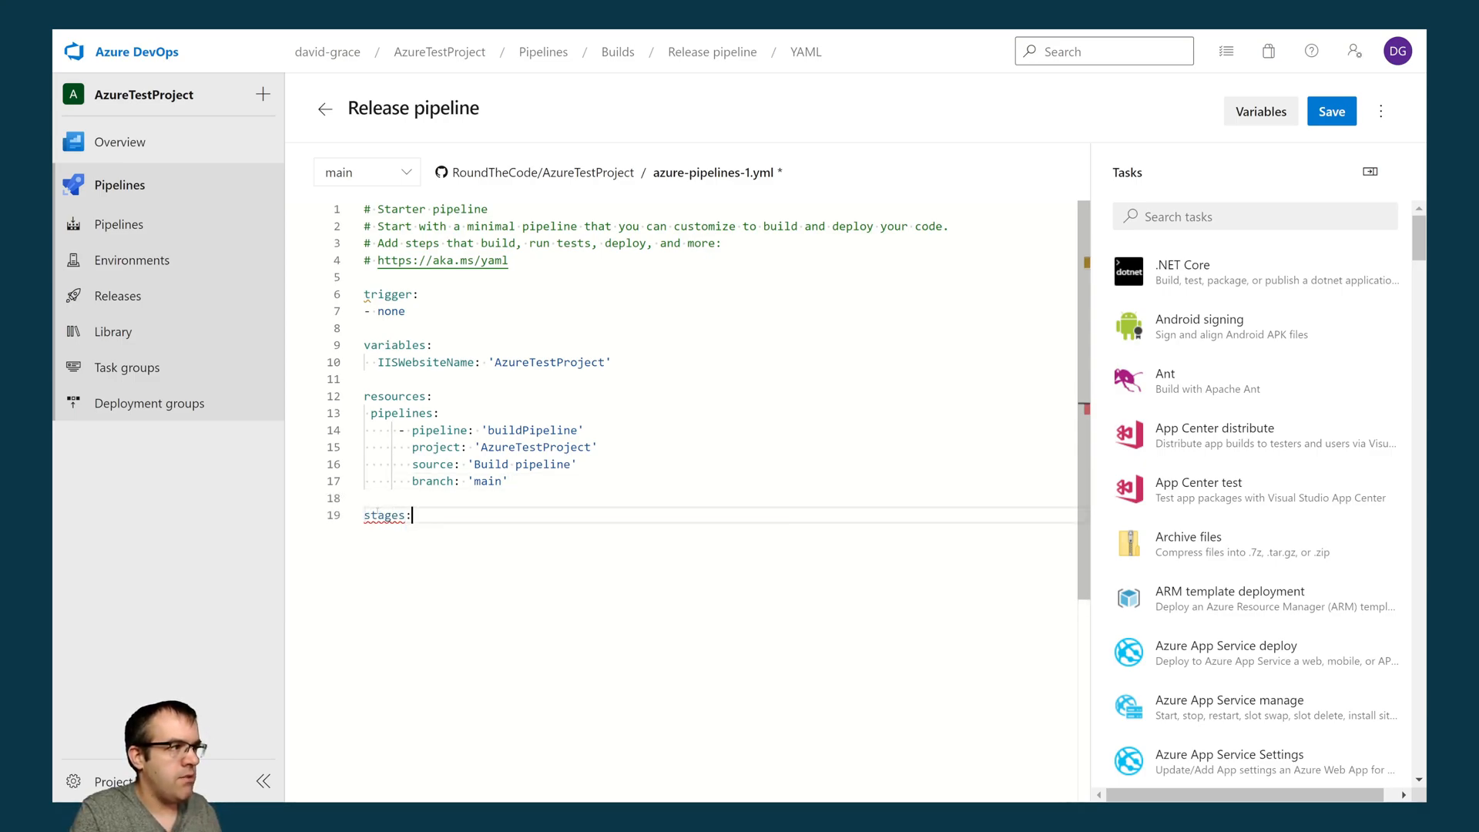
{"action": "key", "text": "Return"}
{"action": "type", "text": "- stage:"}
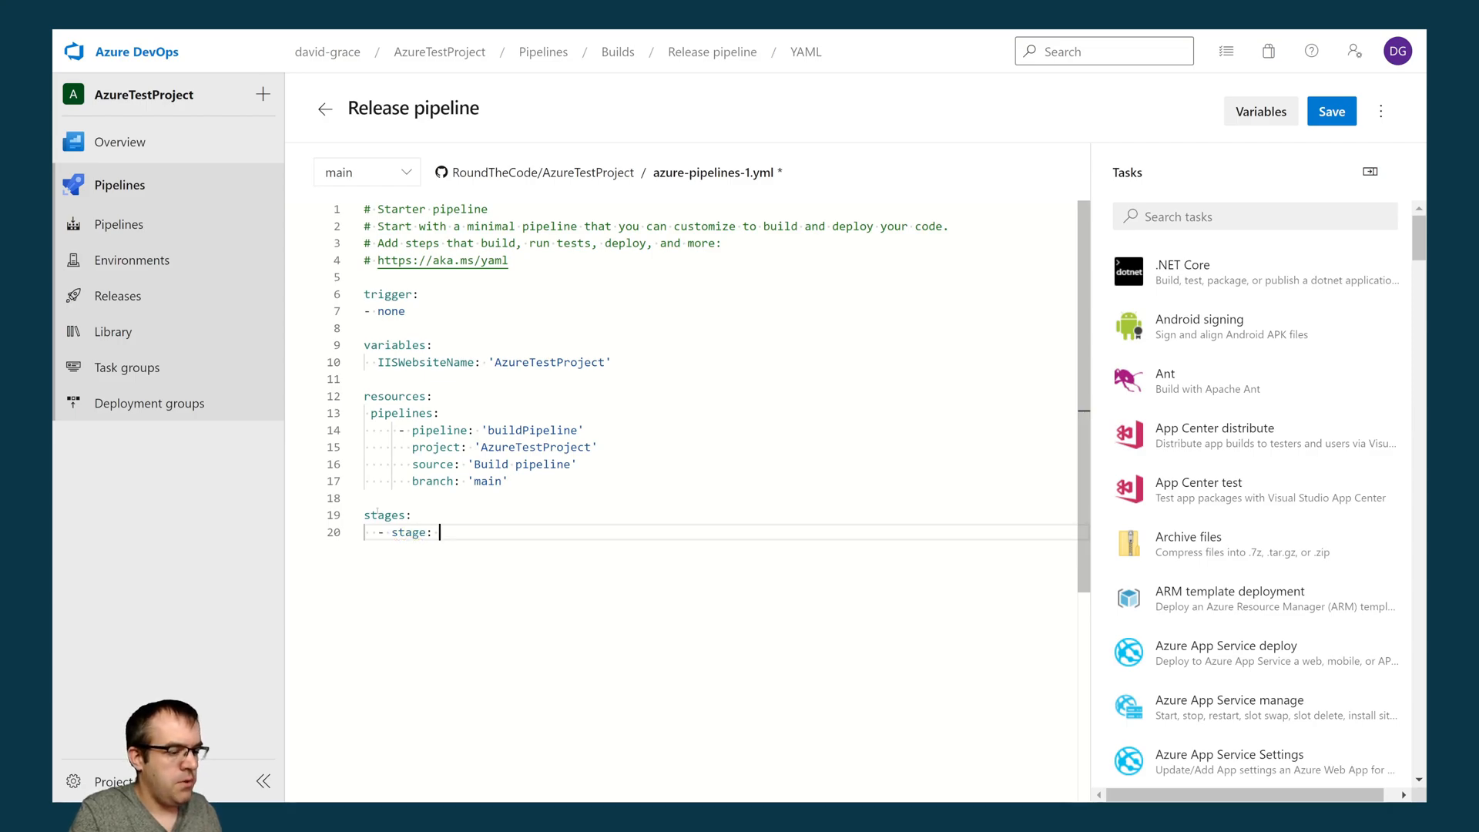
{"action": "type", "text": " DeployWebsite"}
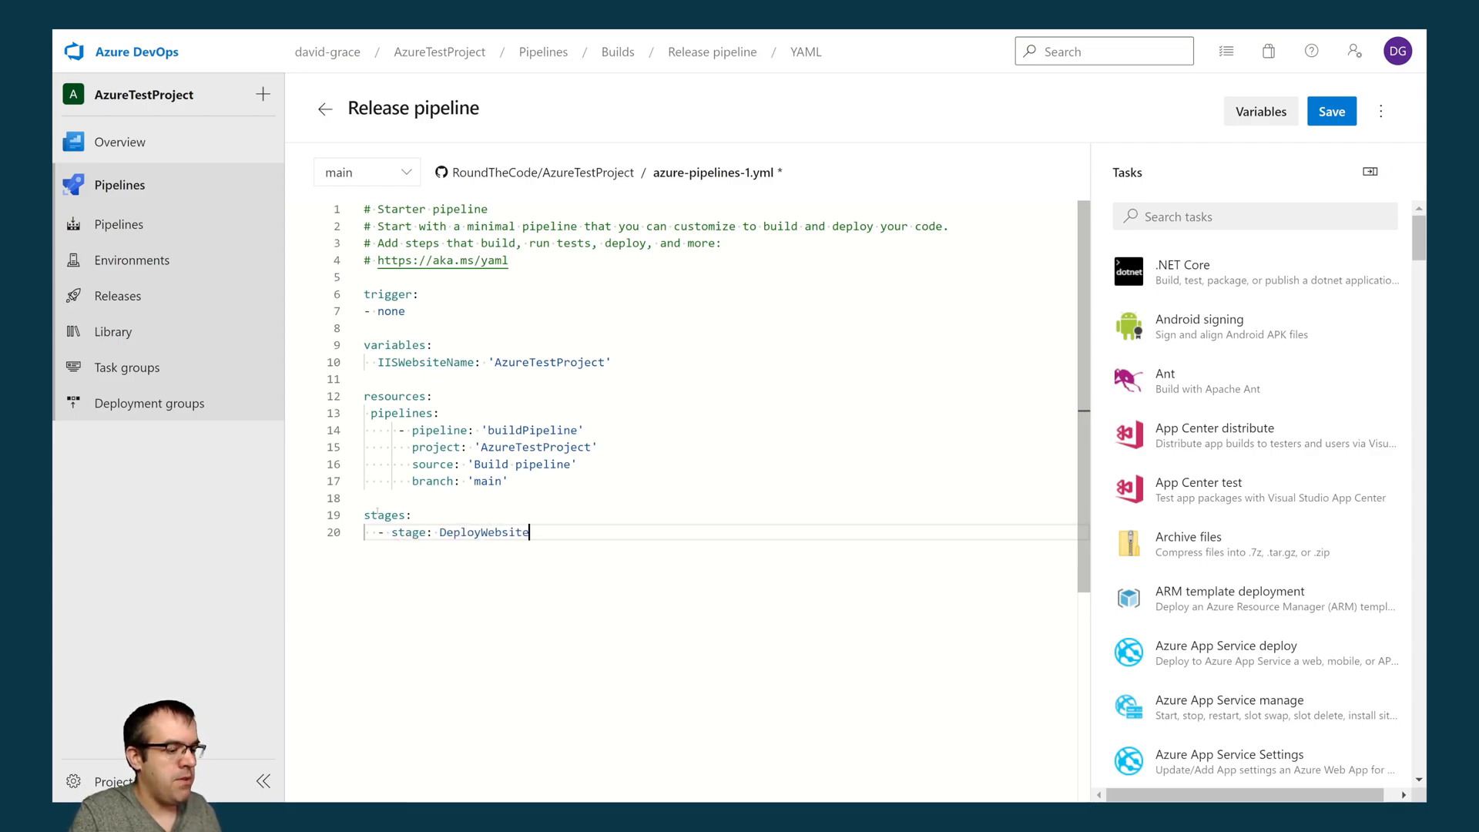
{"action": "key", "text": "Return"}
{"action": "type", "text": "disply"}
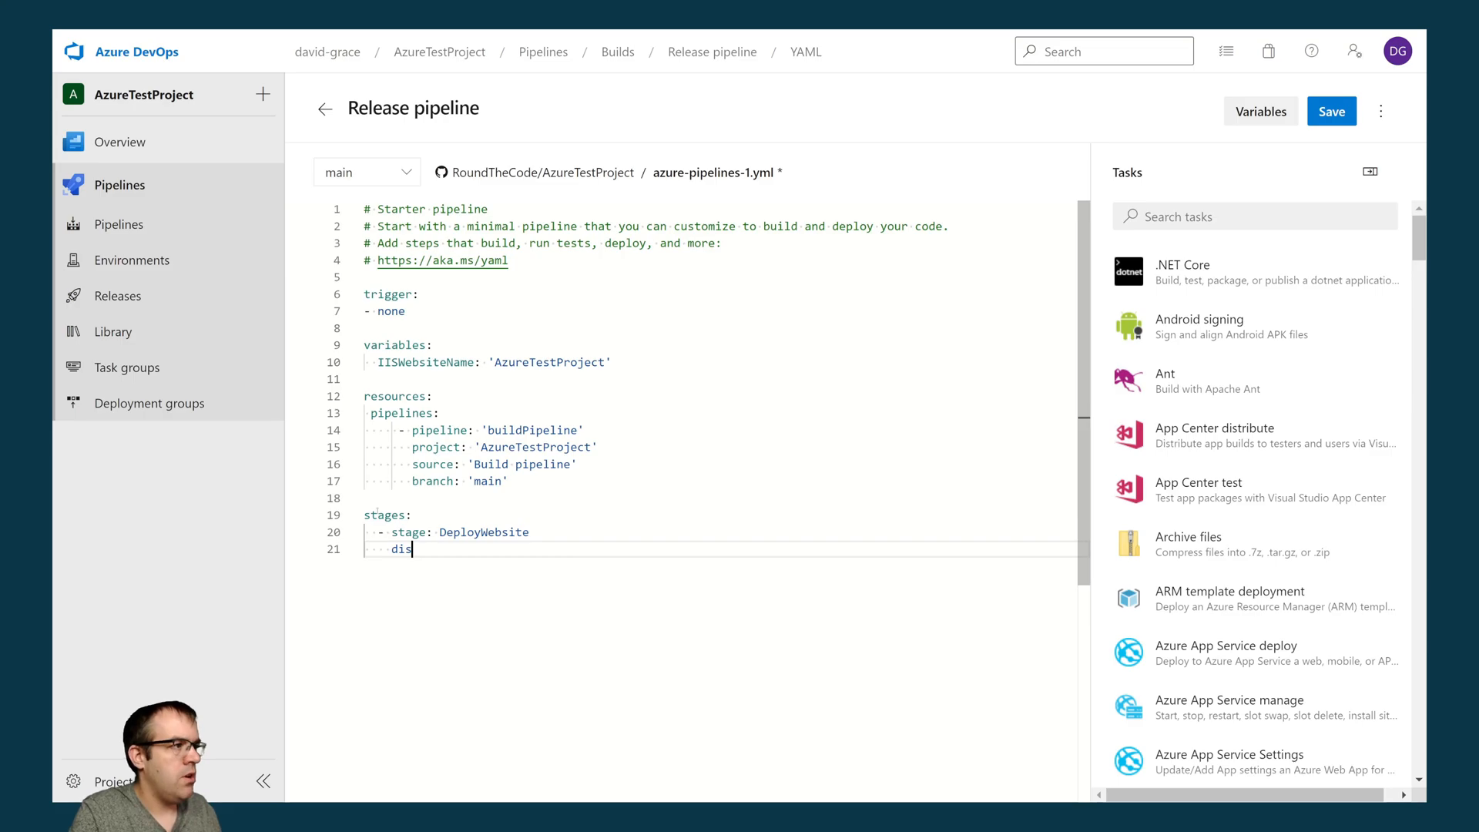
{"action": "key", "text": "Tab"}
{"action": "type", "text": "'"}
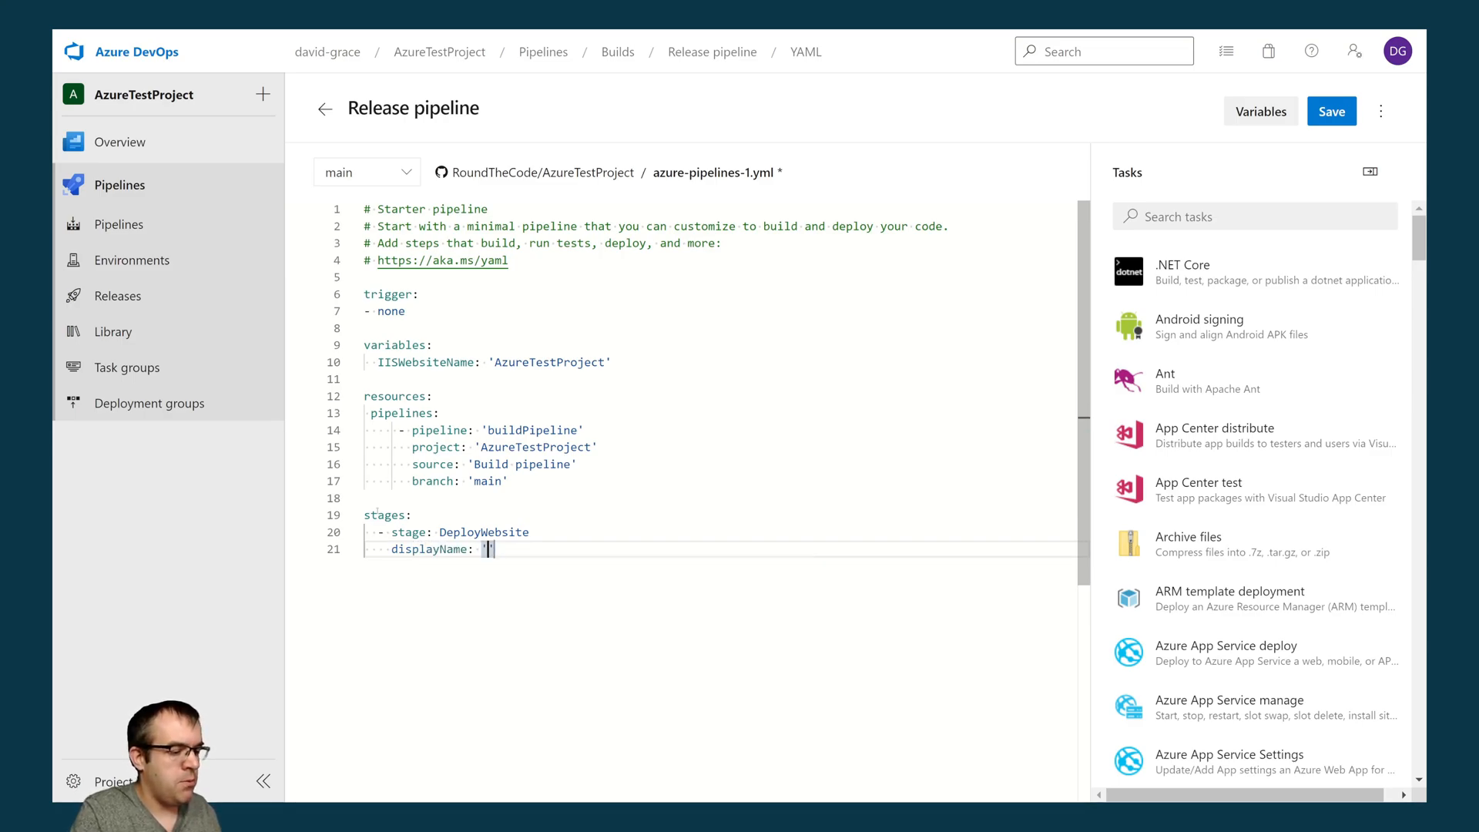
{"action": "type", "text": "Deploy website"}
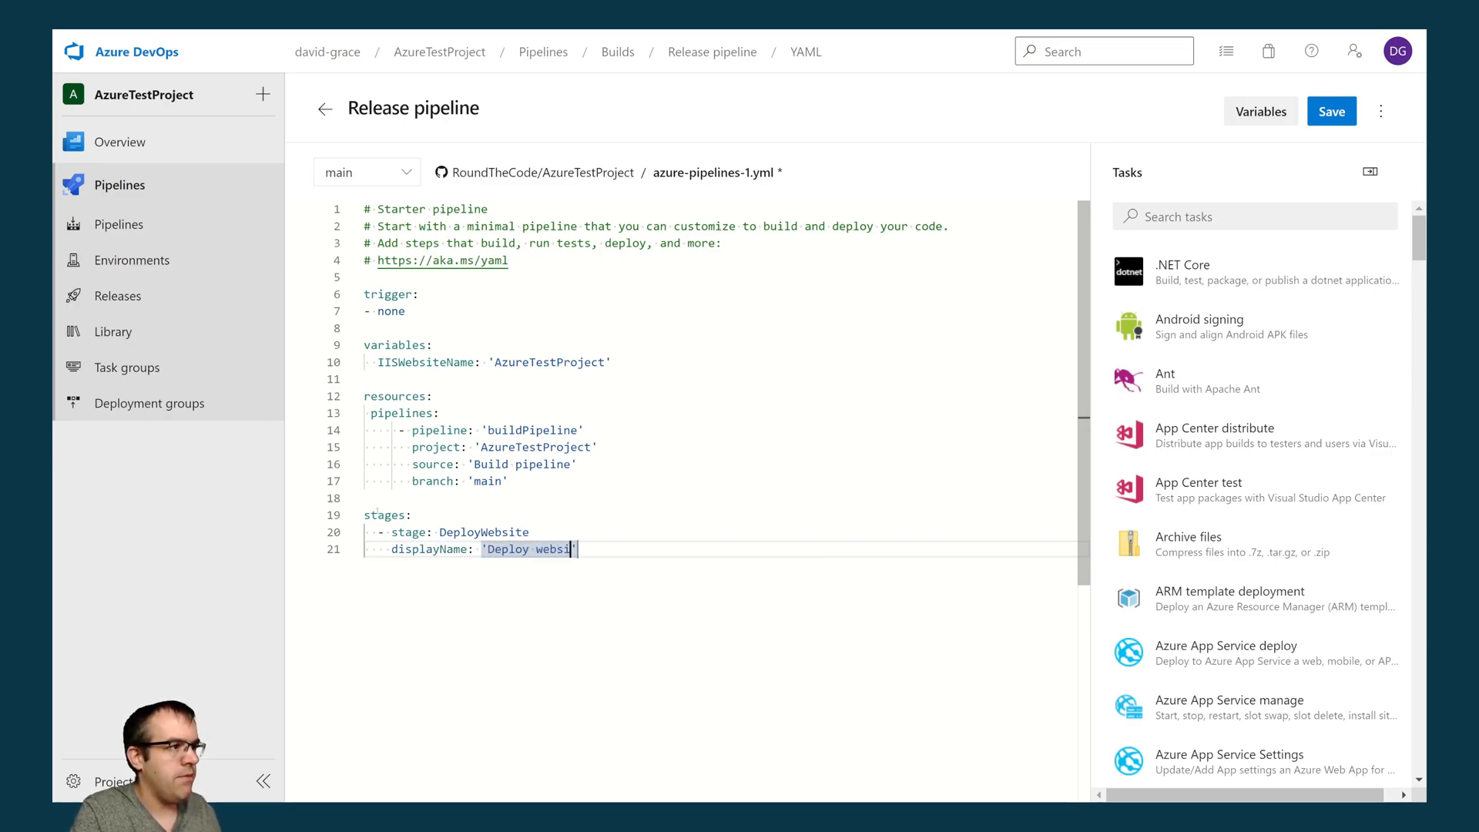
{"action": "key", "text": "Right"}
- Add a pool to the DeployWebsite stage with vmImage set to windows-latest
{"action": "key", "text": "Return"}
{"action": "type", "text": "pool:"}
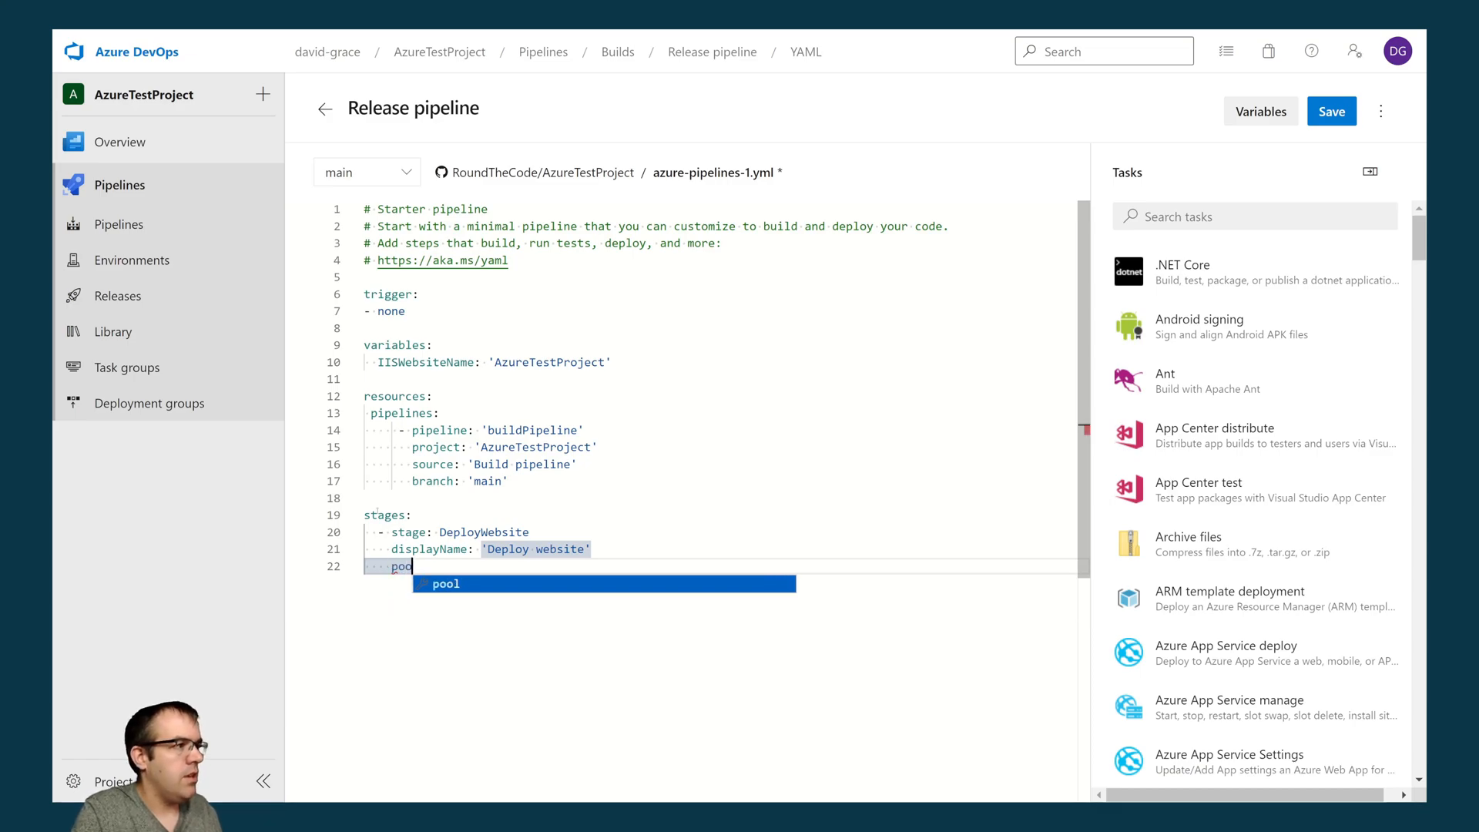
{"action": "key", "text": "Return"}
{"action": "type", "text": "vmImage: win"}
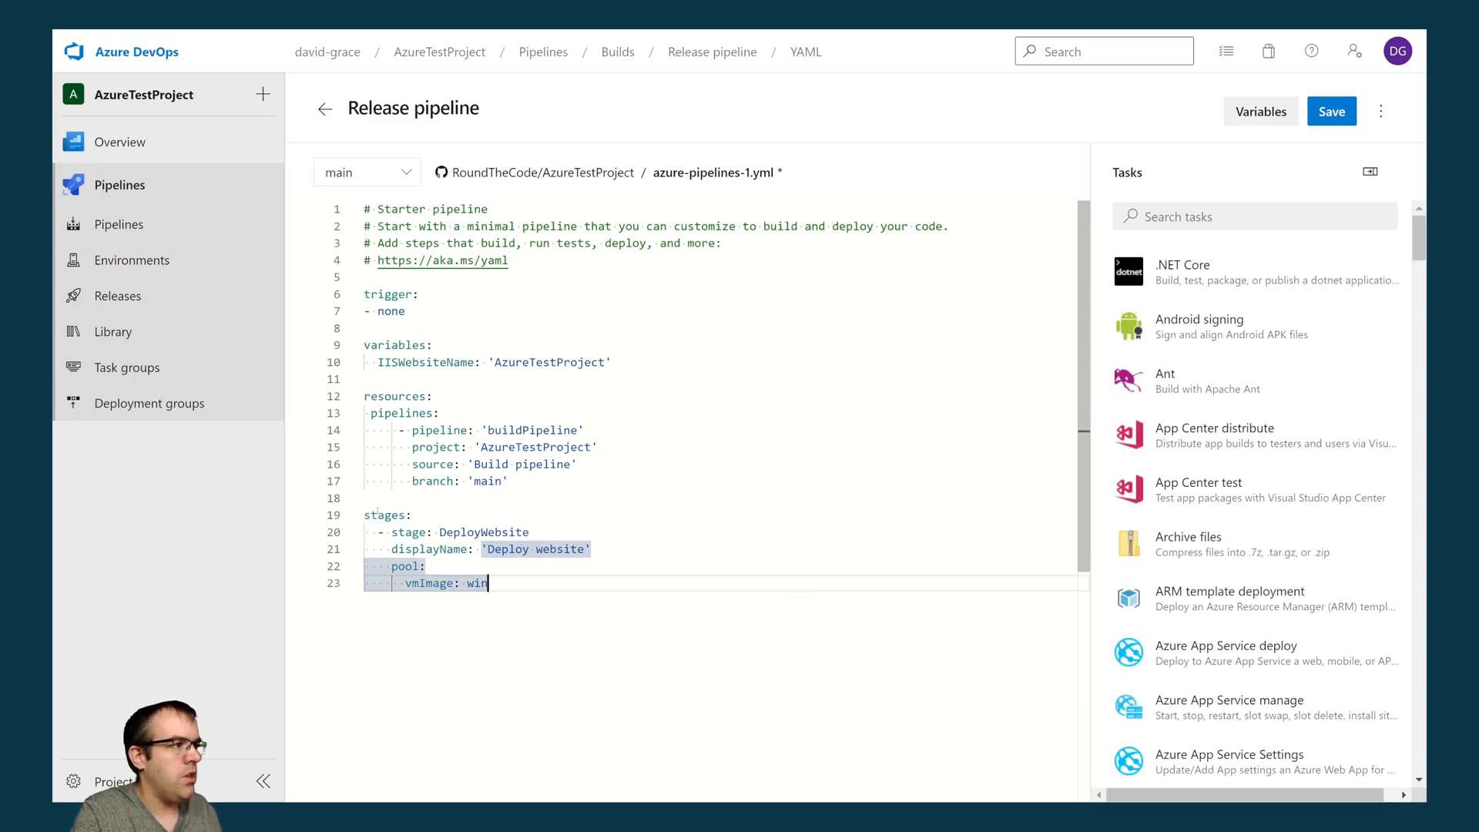
{"action": "type", "text": "dows-latest"}
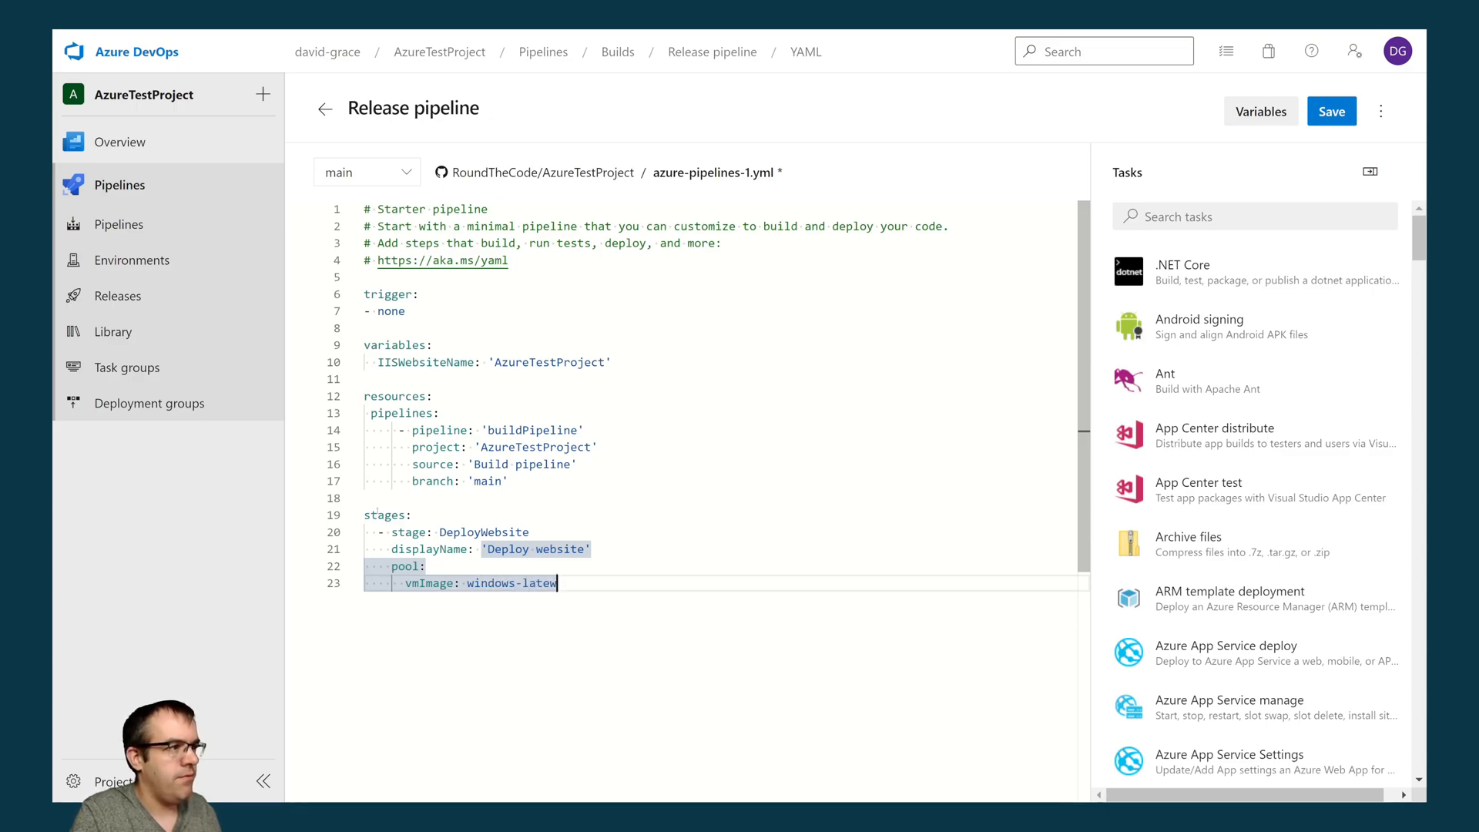
- Add a jobs section to the stage, separated by a blank line, containing the entry "- deployment: DeployWebsite"
{"action": "key", "text": "Return"}
{"action": "key", "text": "BackSpace"}
{"action": "key", "text": "Return"}
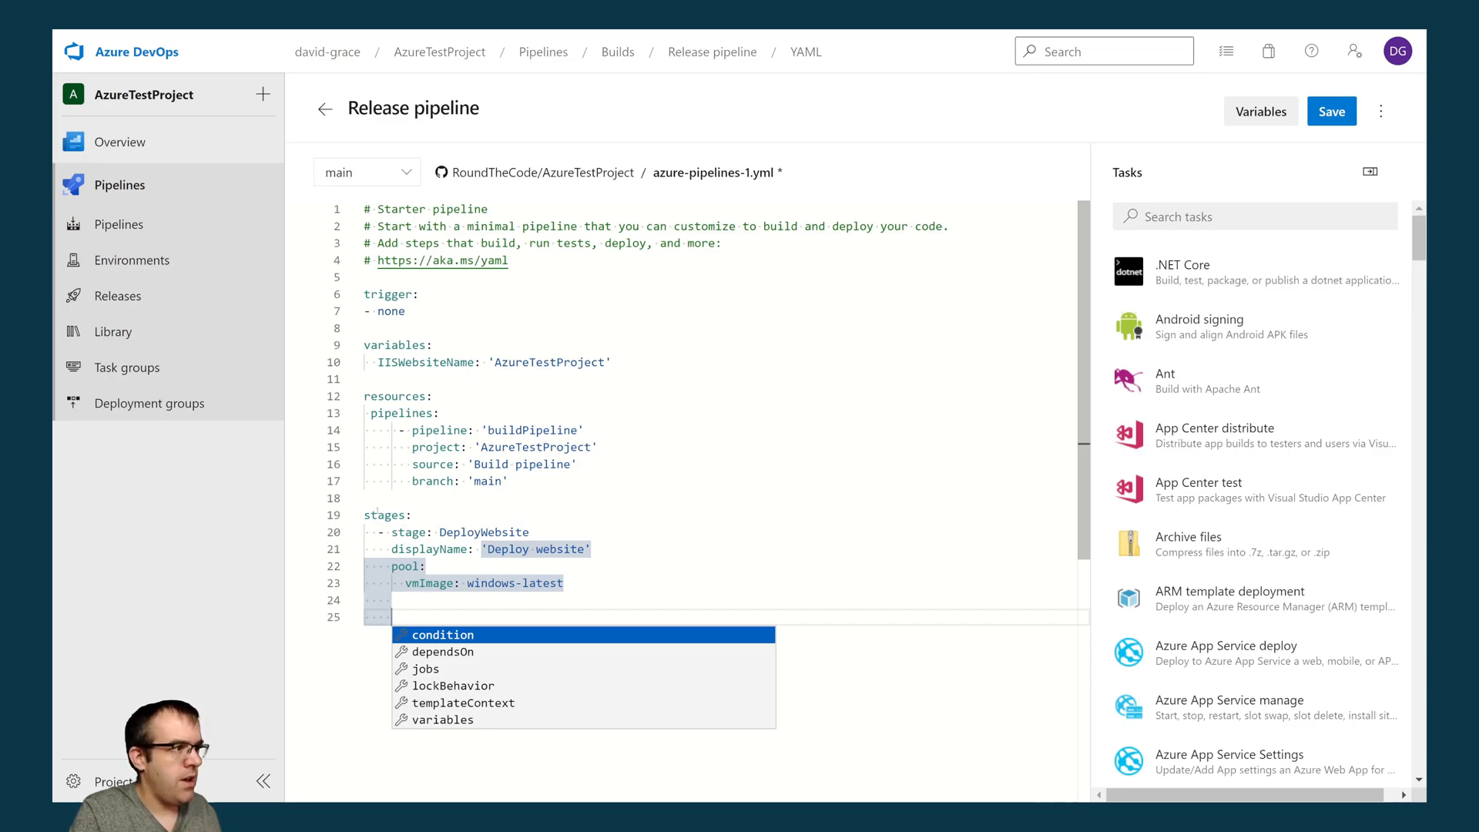
{"action": "type", "text": "jobs:"}
{"action": "key", "text": "Return"}
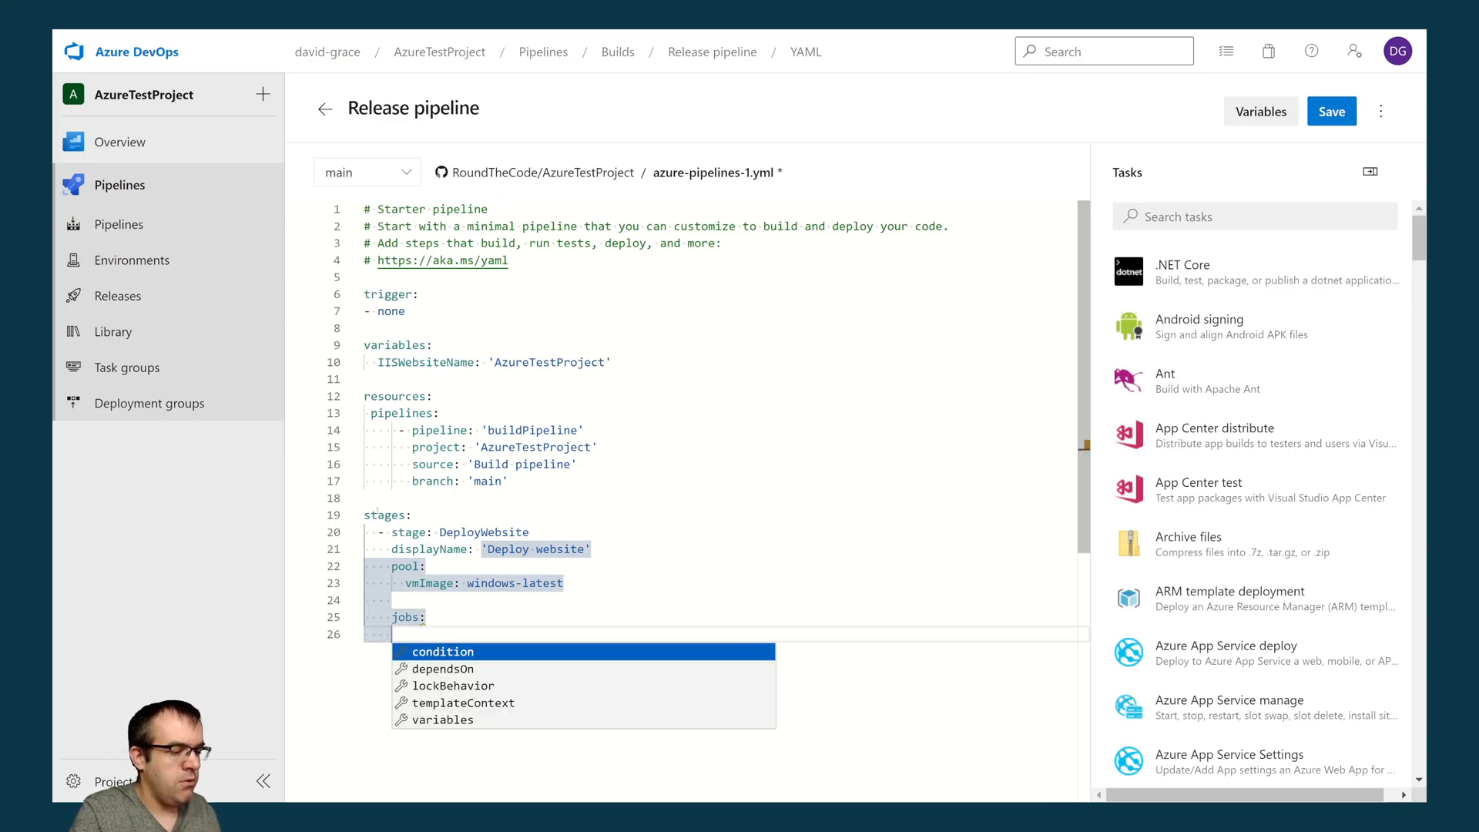
{"action": "type", "text": "- deployment: "}
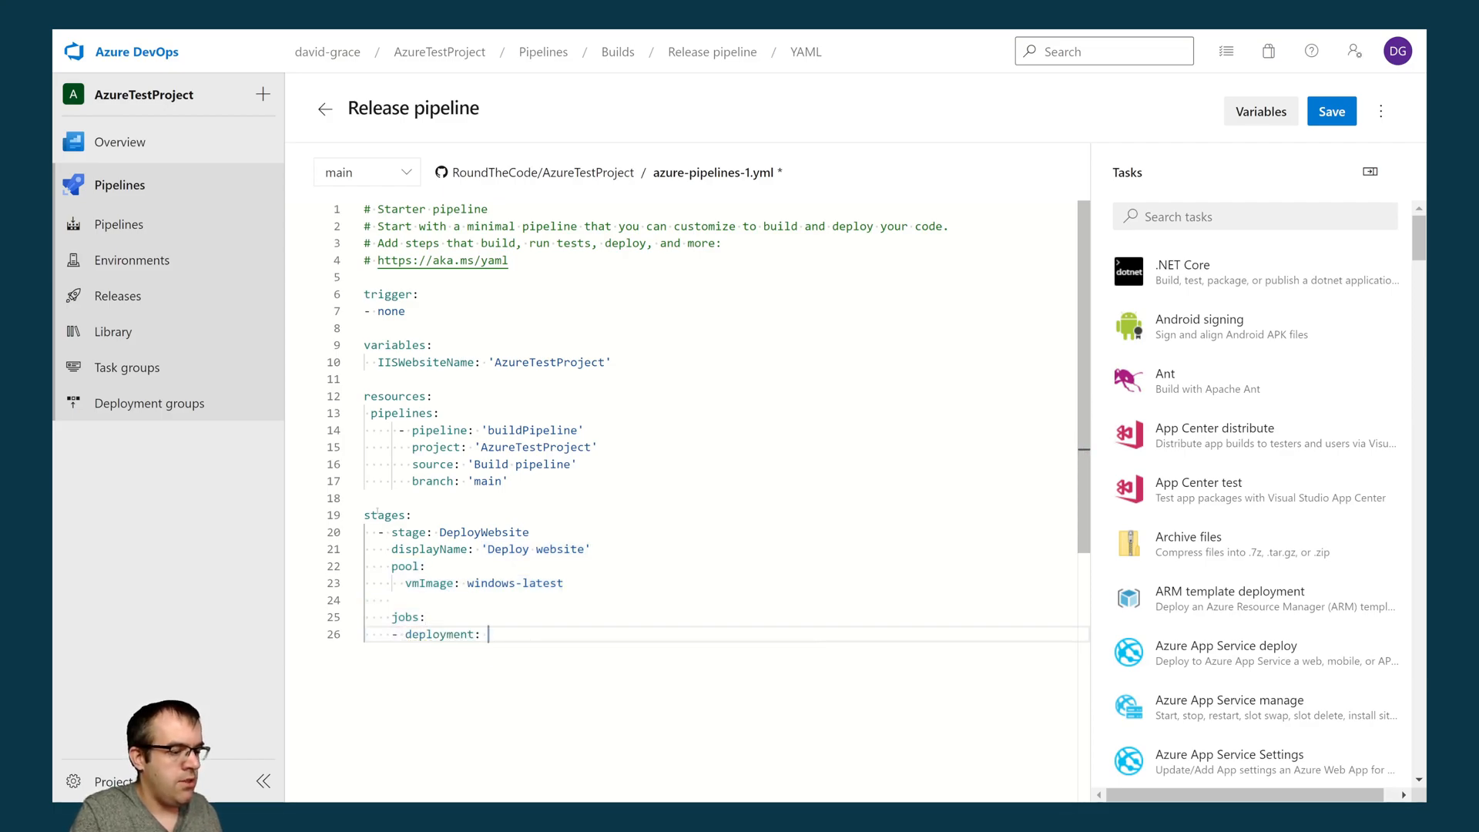
{"action": "type", "text": "Deploy"}
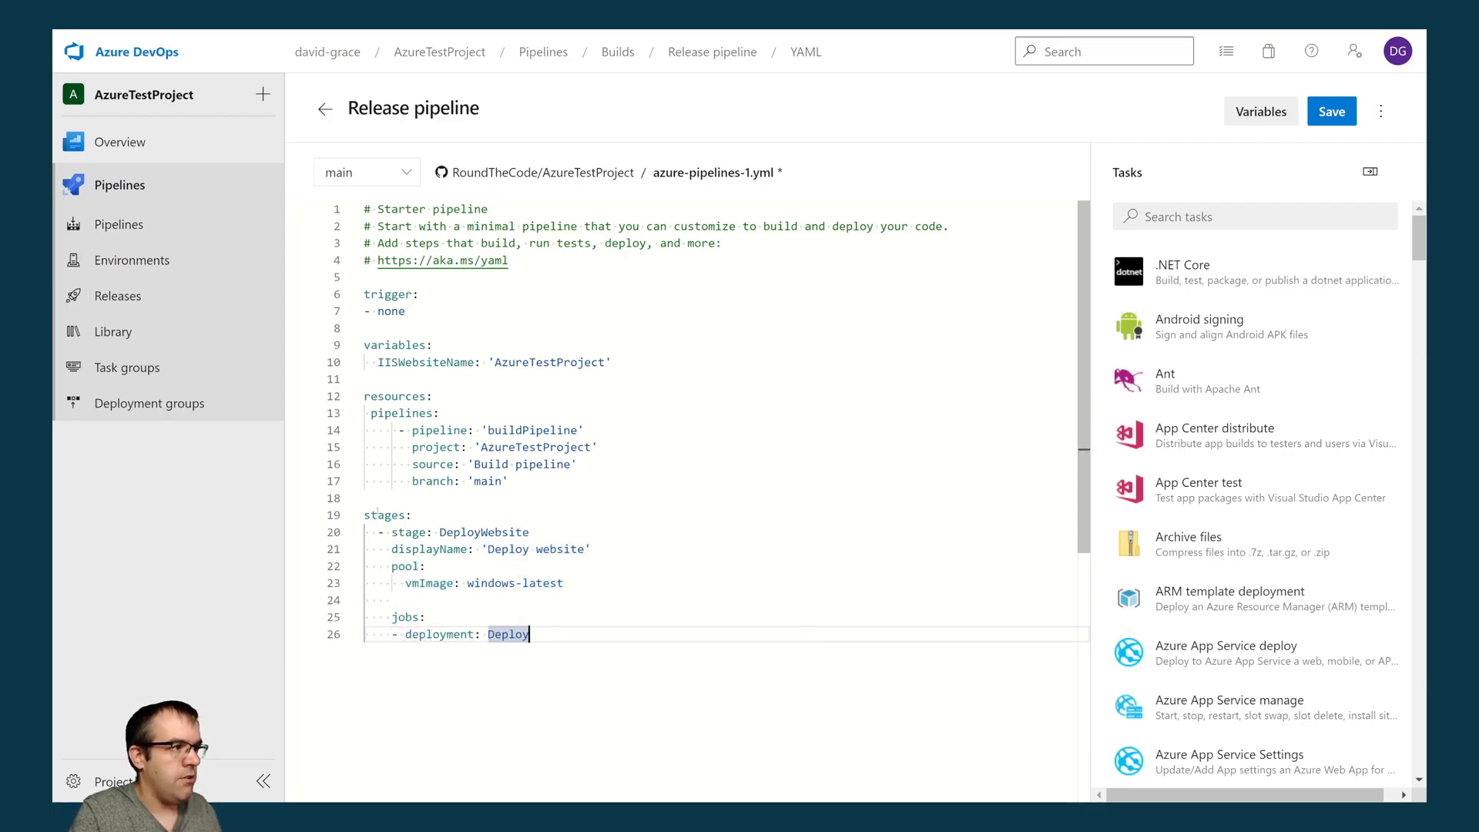
{"action": "type", "text": "Website"}
- Give the DeployWebsite deployment job the displayName 'Deploy website'
{"action": "key", "text": "Return"}
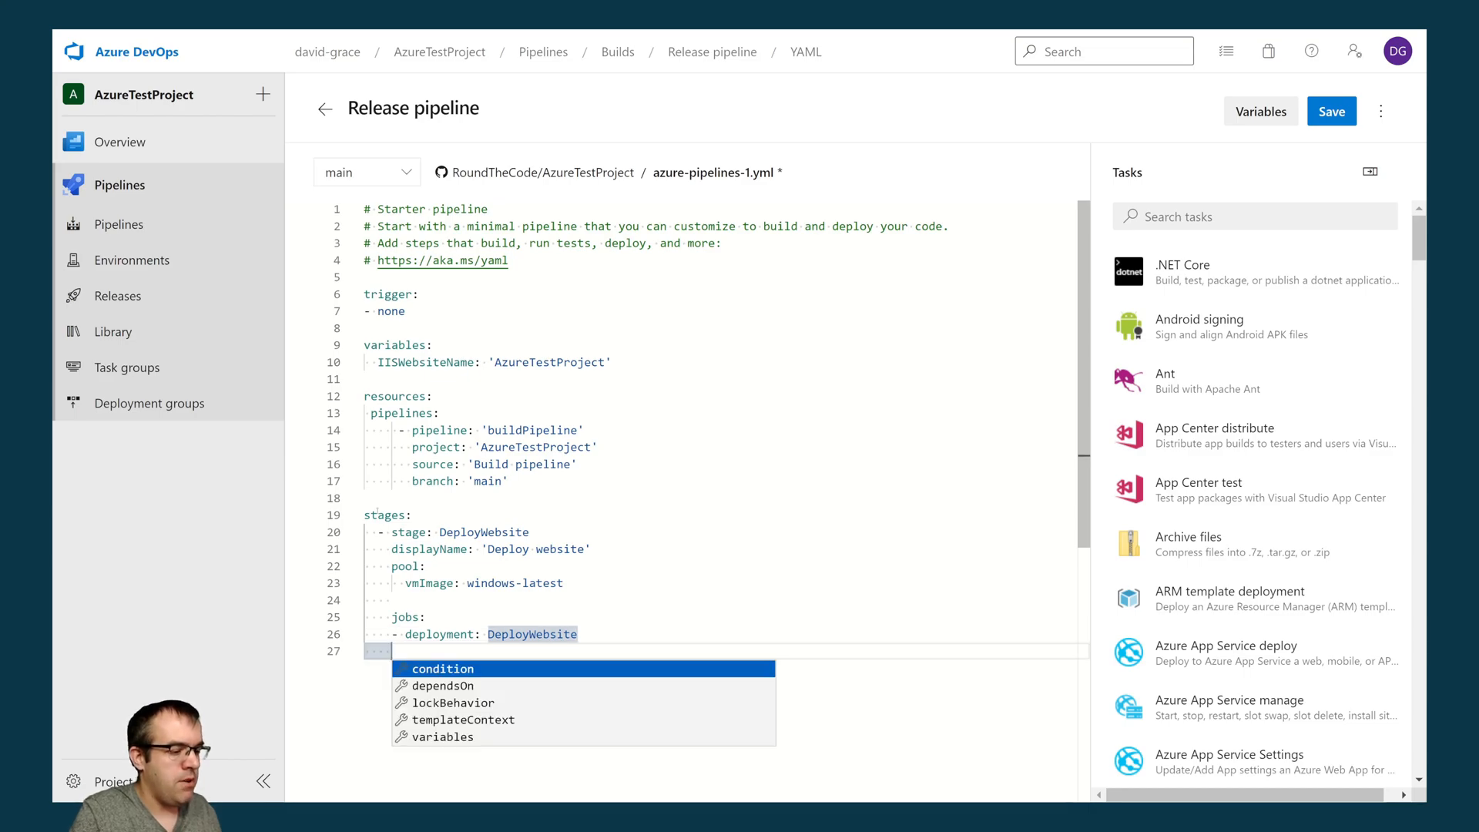
{"action": "type", "text": "displa"}
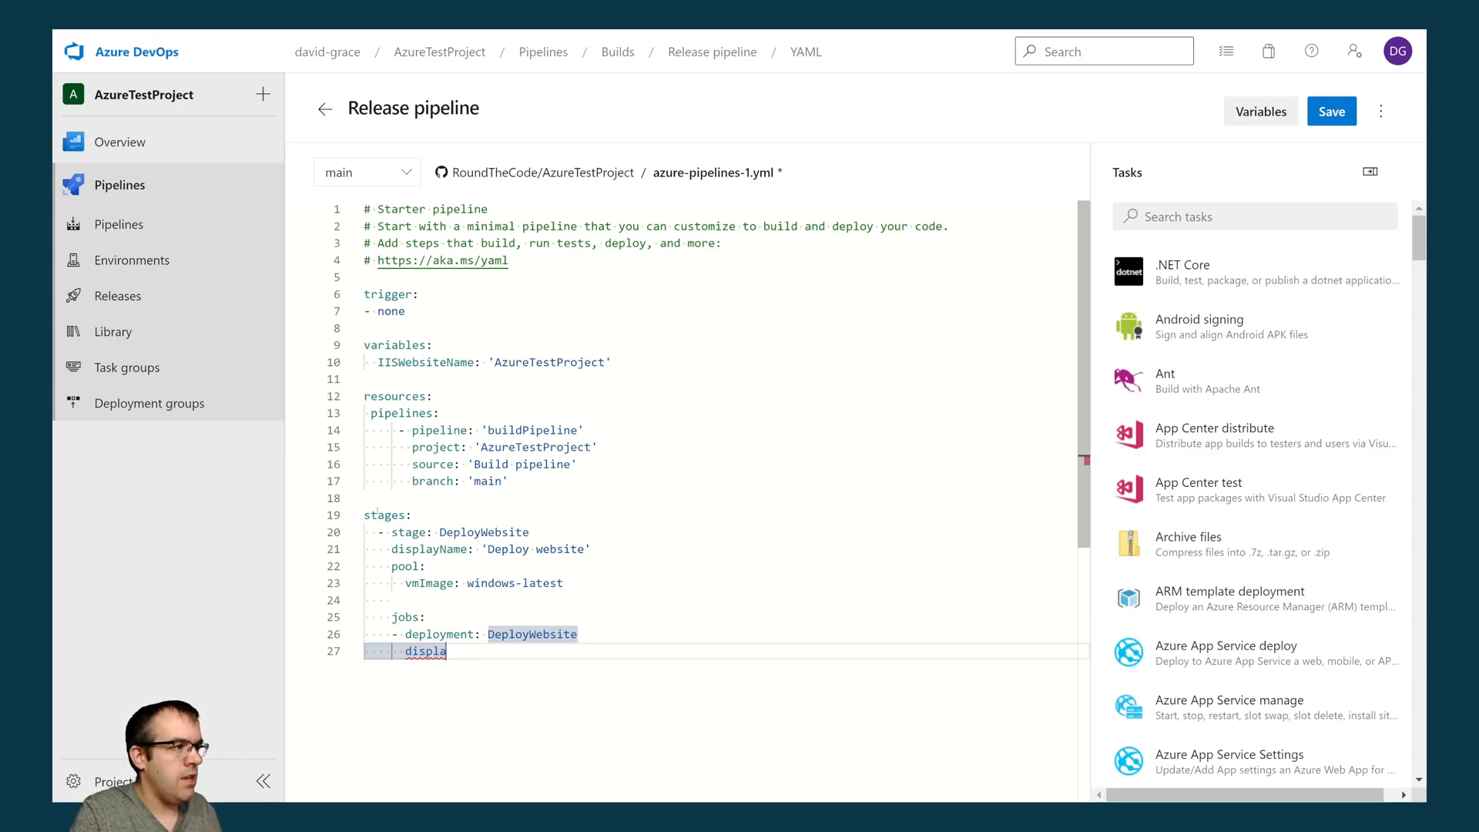
{"action": "type", "text": "yName: 'De"}
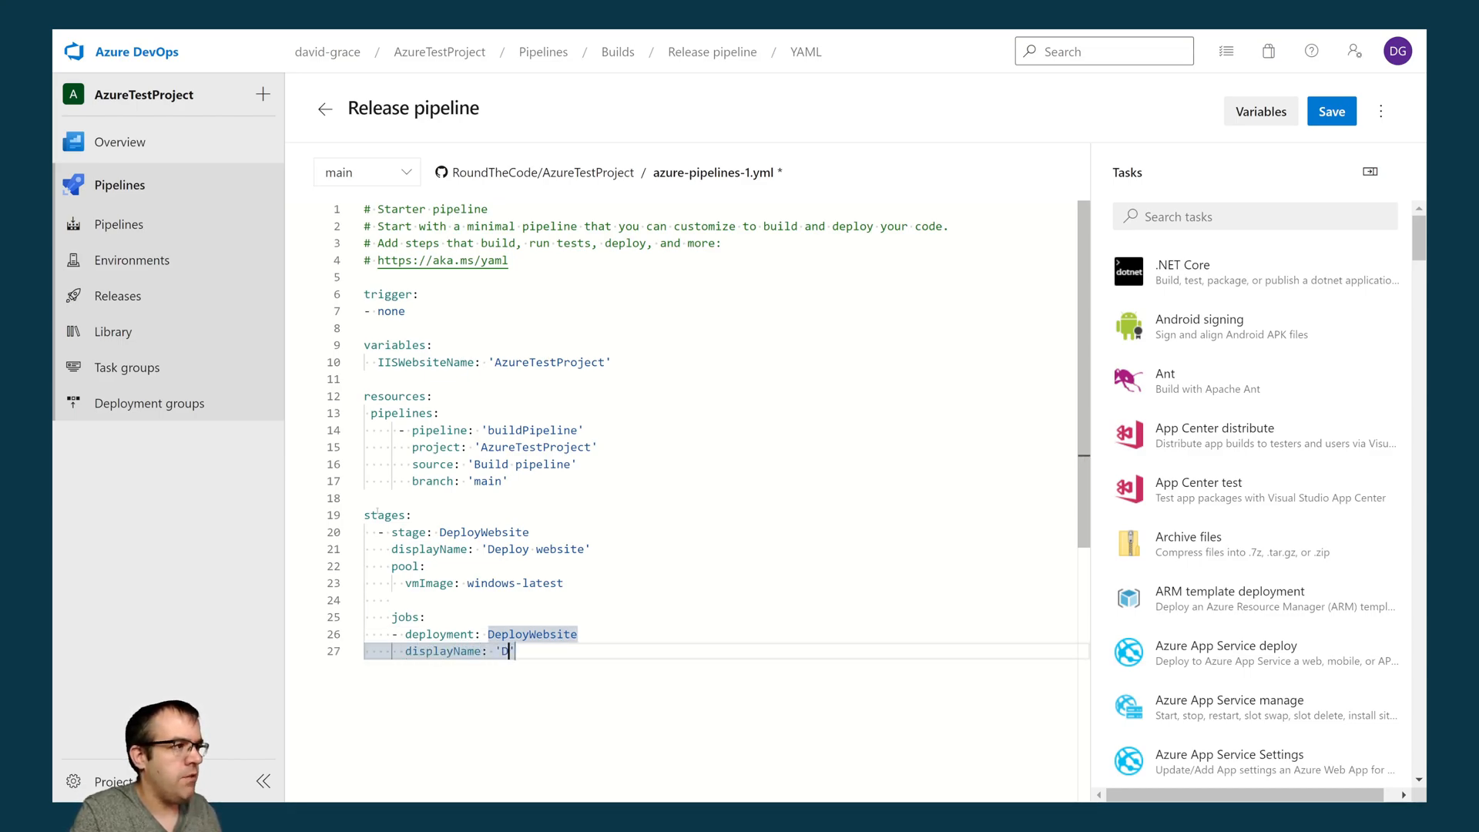
{"action": "type", "text": "ploy website"}
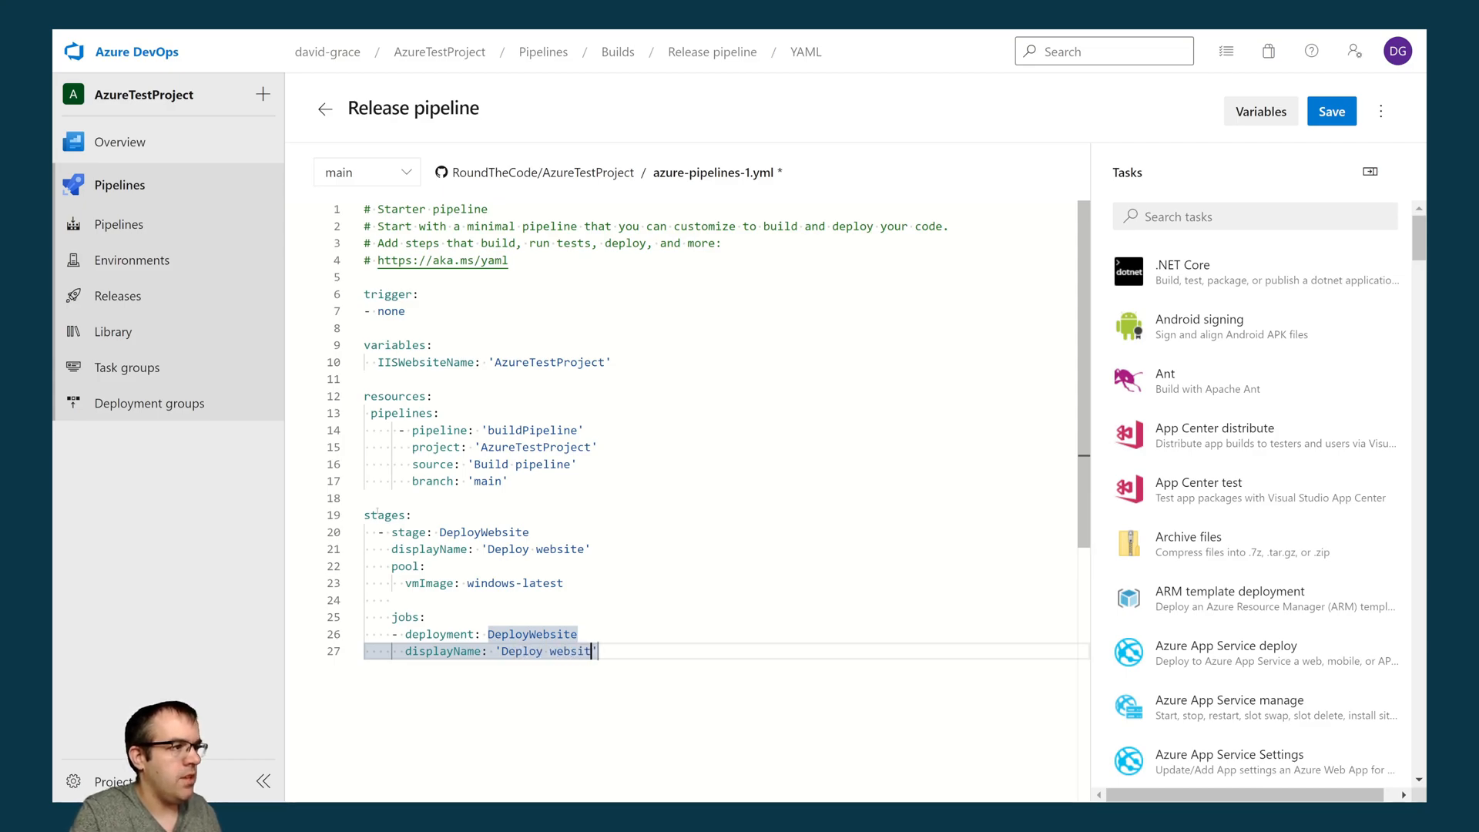
{"action": "key", "text": "End"}
- Set the deployment job's environment to 'Windows 11 server.DAVE'
{"action": "key", "text": "Return"}
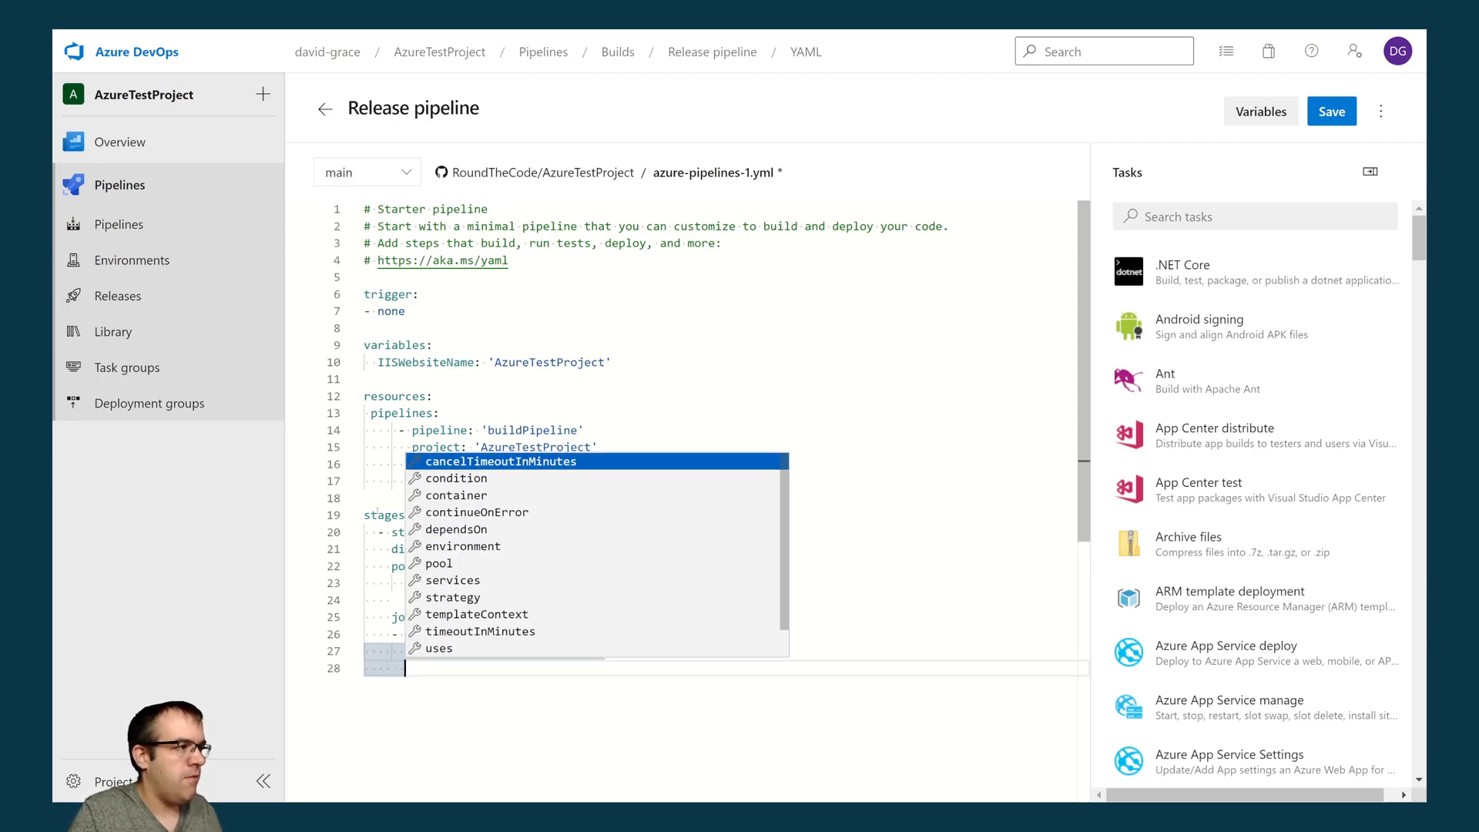
{"action": "type", "text": "en"}
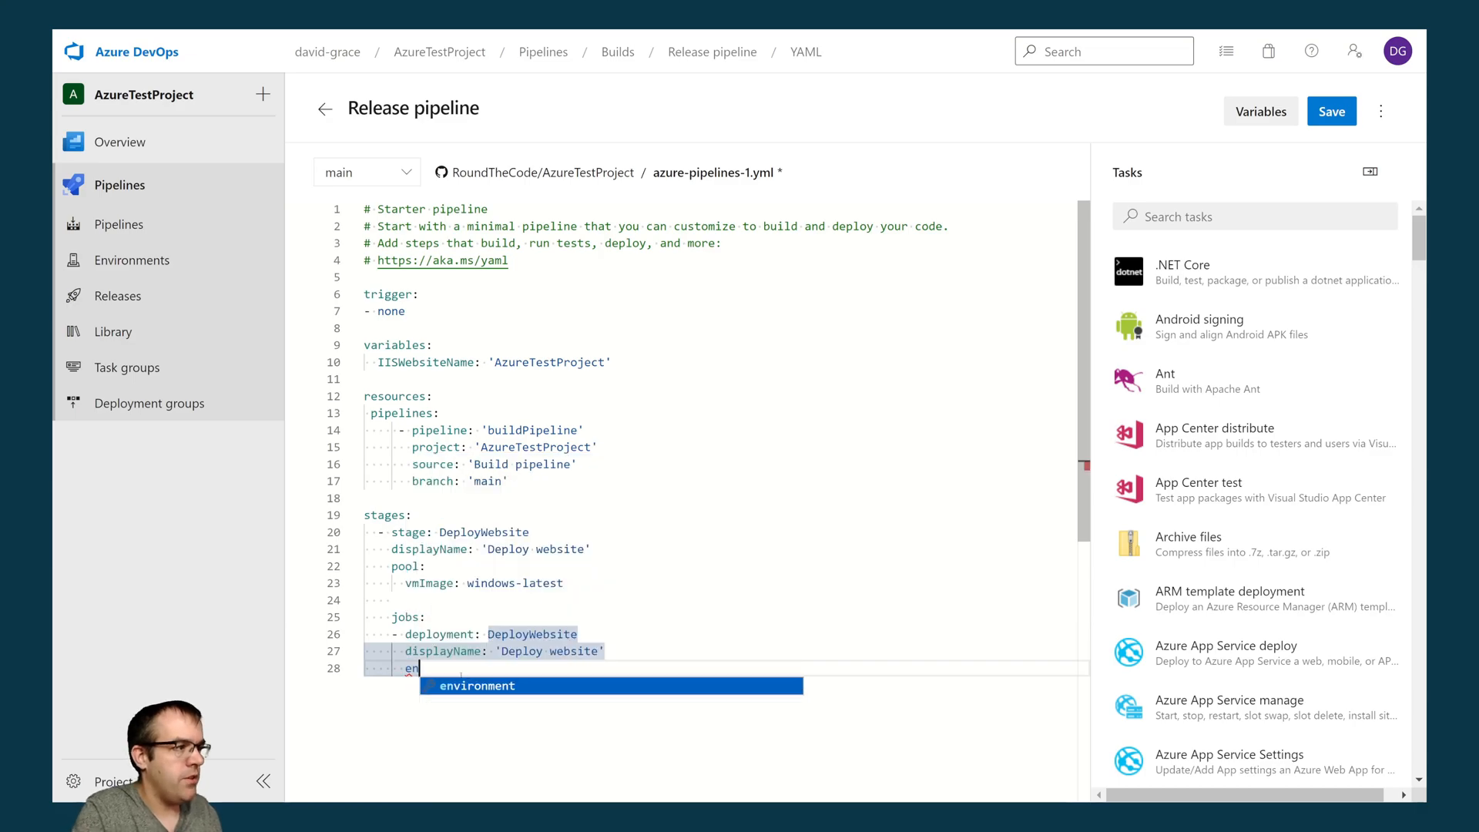
{"action": "key", "text": "Return"}
{"action": "type", "text": "'Windo"}
{"action": "type", "text": "ws 11 "}
{"action": "type", "text": "server"}
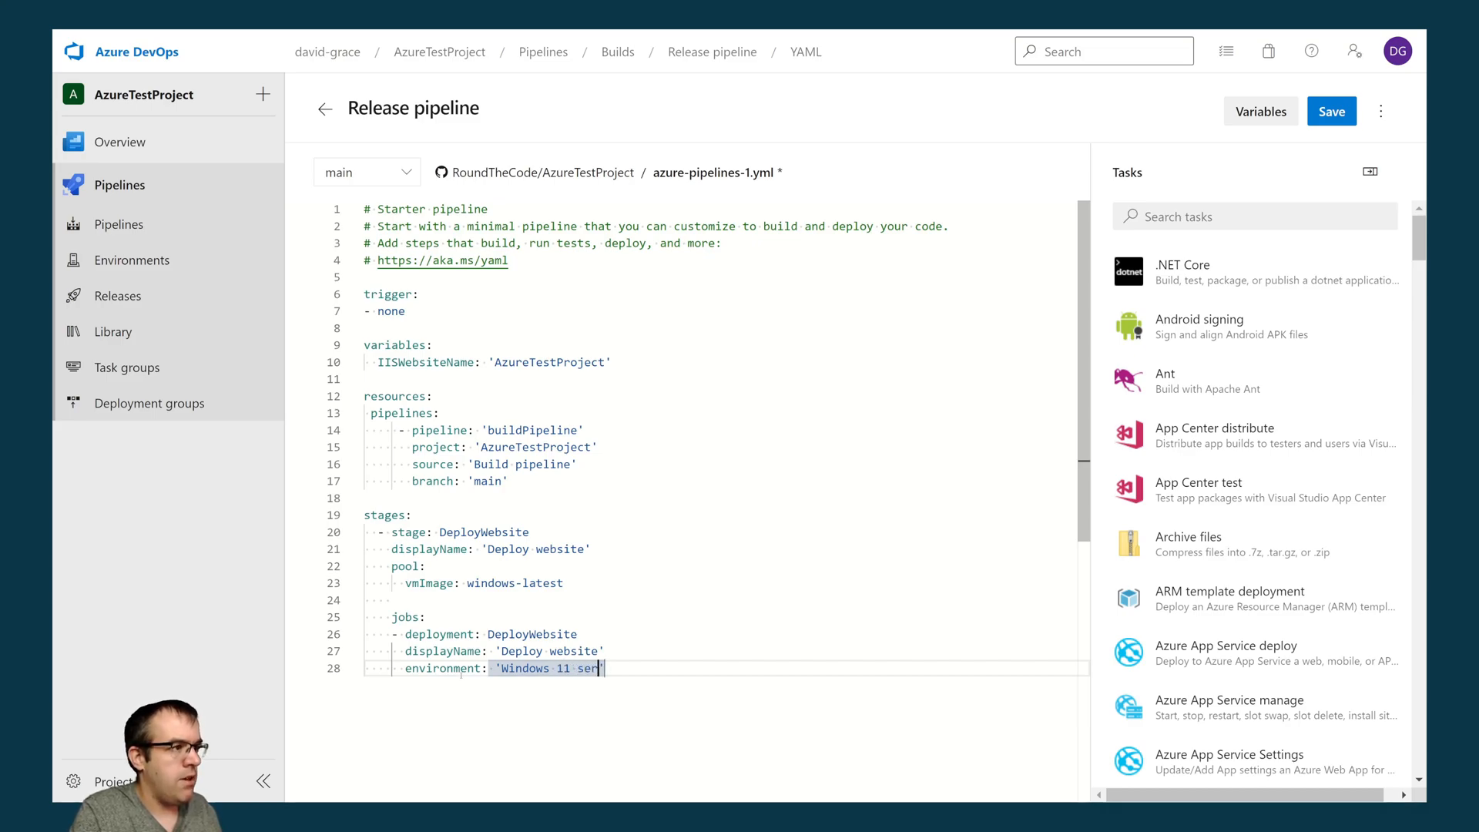
{"action": "type", "text": ".DAVE"}
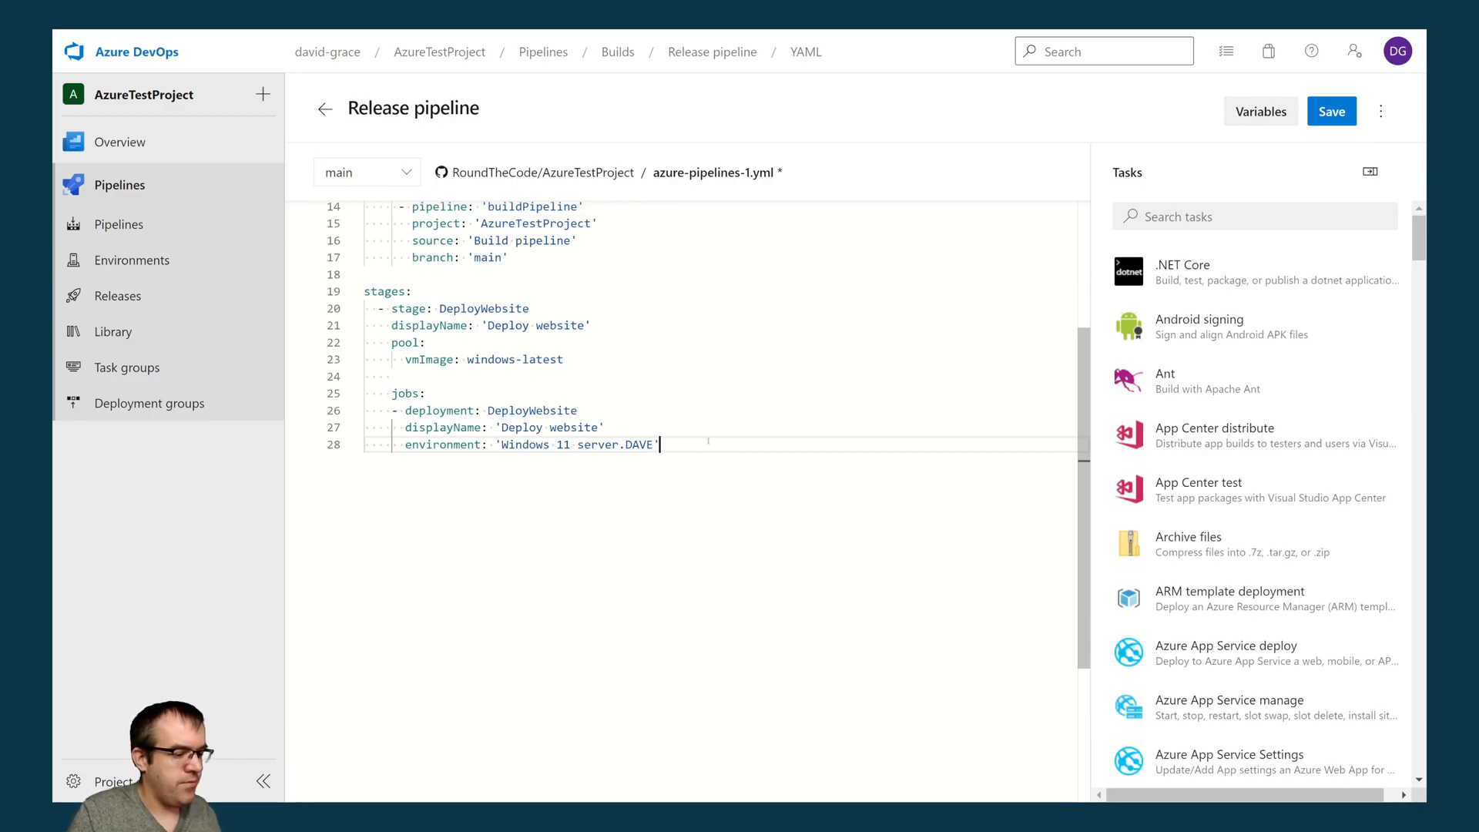
- Add a strategy to the deployment job with a runOnce block containing a deploy key
{"action": "key", "text": "Return"}
{"action": "type", "text": "st"}
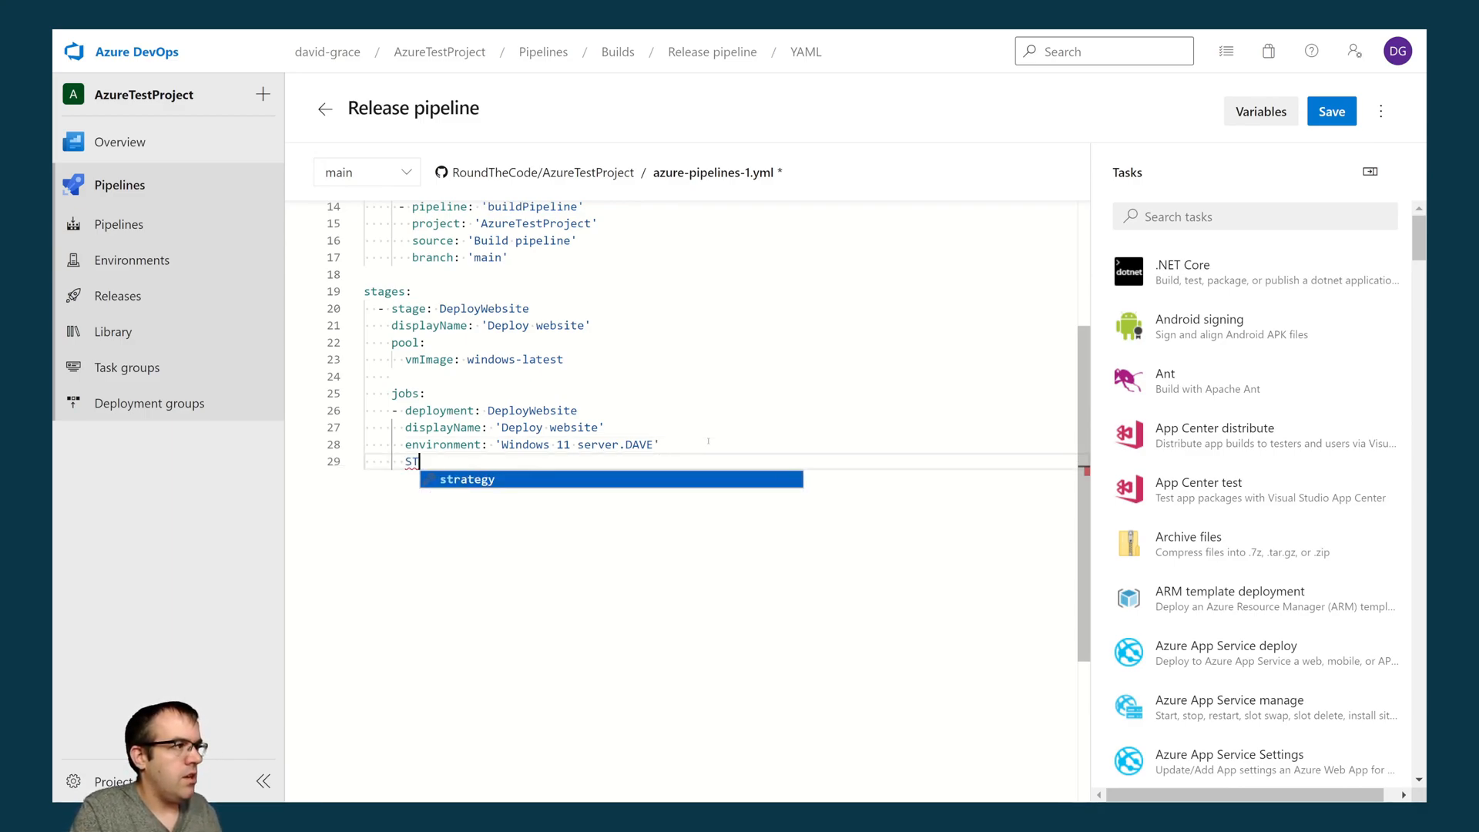
{"action": "key", "text": "Return"}
{"action": "key", "text": "Return"}
{"action": "type", "text": "runOnce:"}
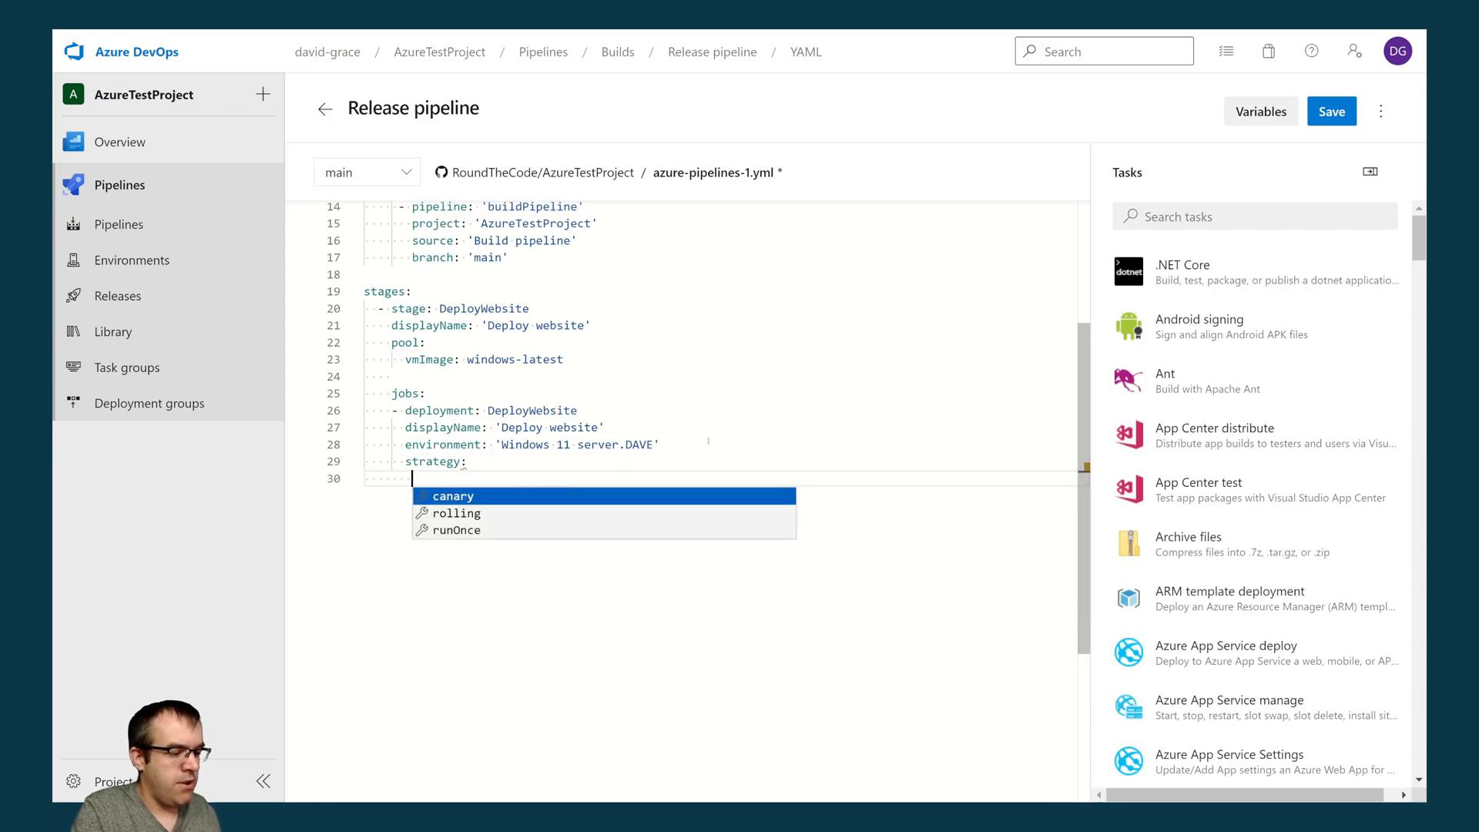
{"action": "key", "text": "Return"}
{"action": "type", "text": "DE"}
{"action": "type", "text": "loy:"}
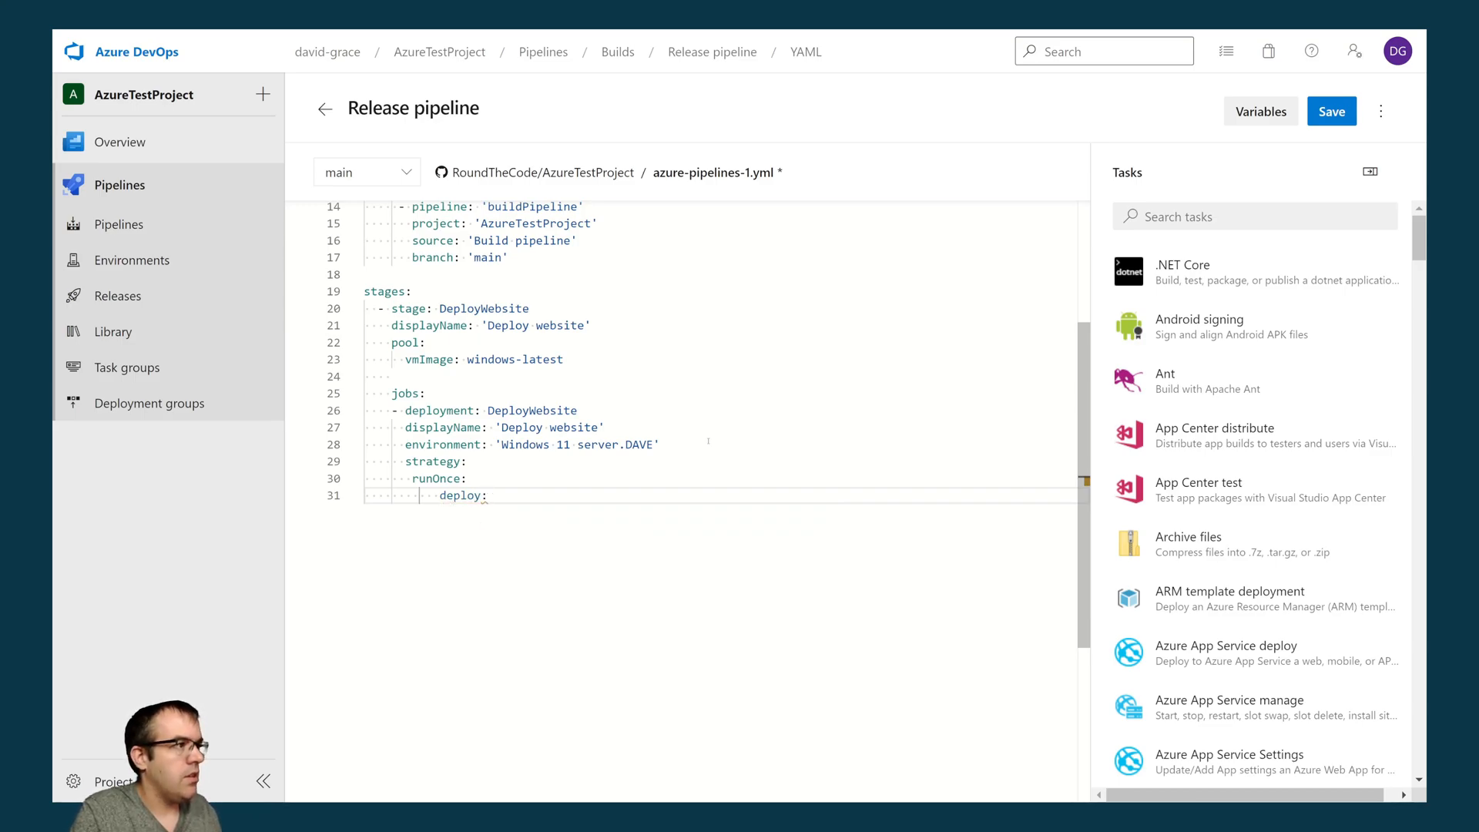
- Add a steps list under deploy with the first entry "- checkout: none" and start a new line below it
{"action": "key", "text": "Return"}
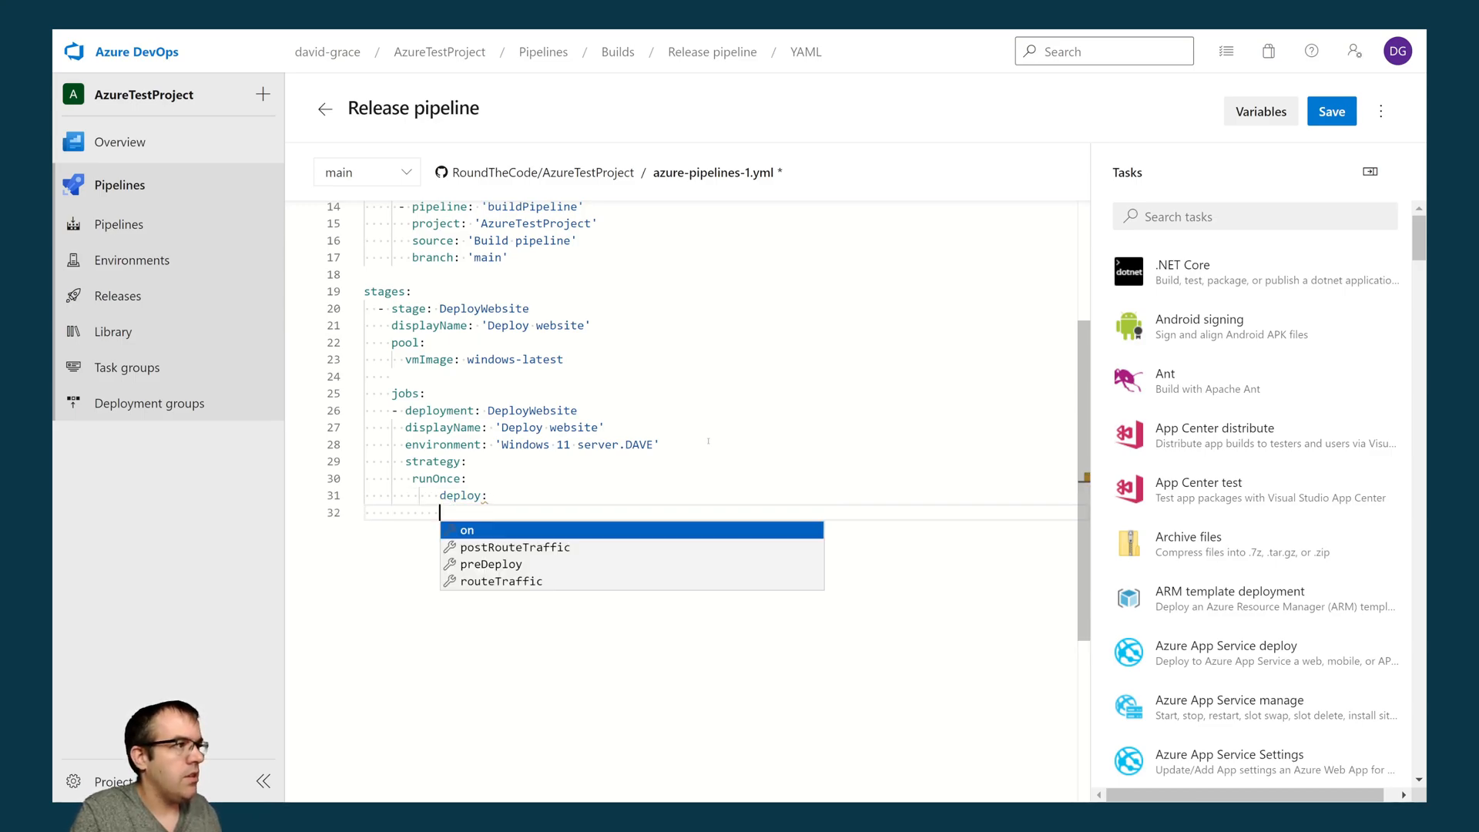
{"action": "type", "text": "st"}
{"action": "key", "text": "Return"}
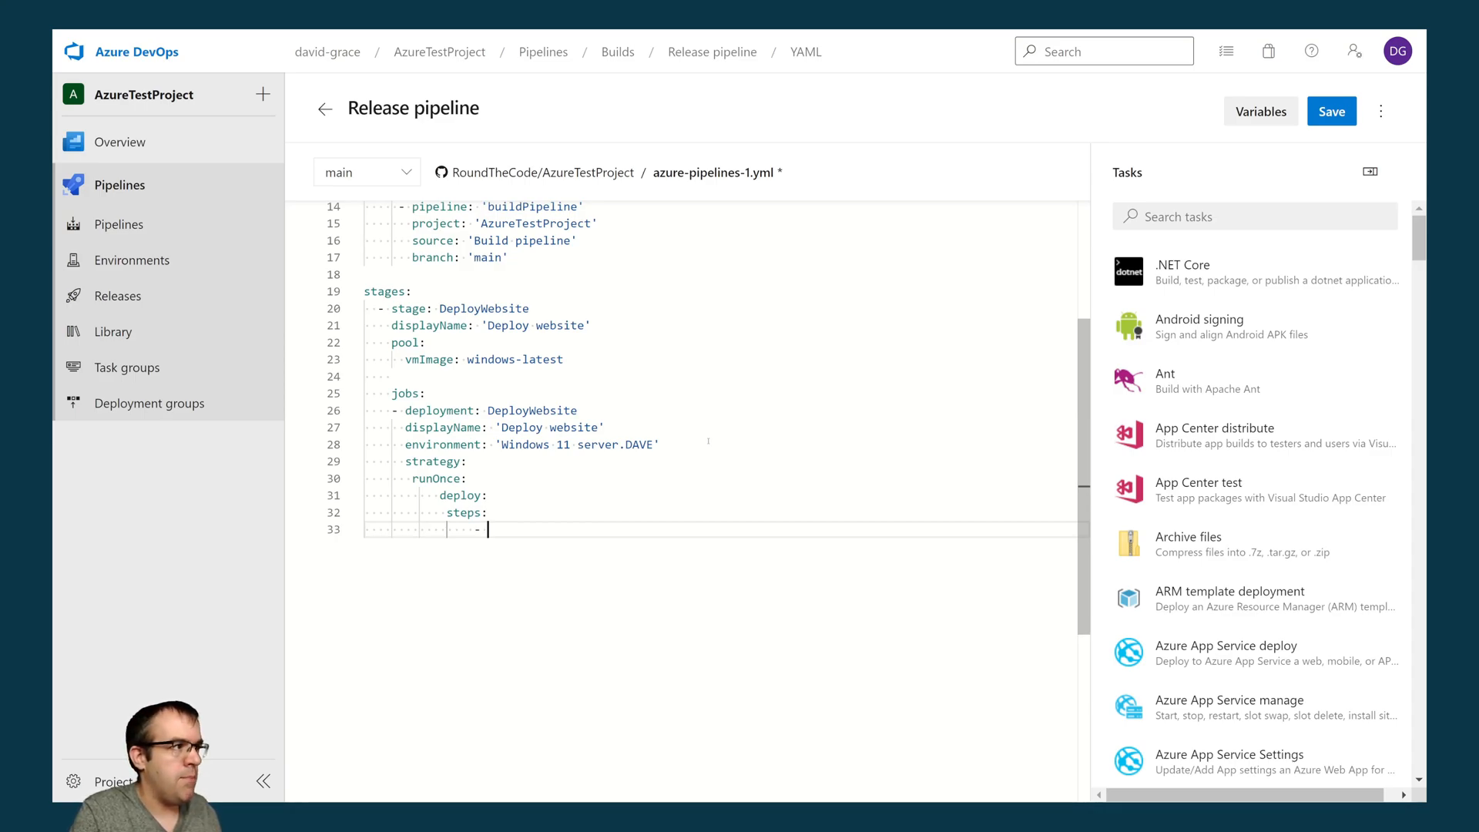
{"action": "type", "text": "checkout: none"}
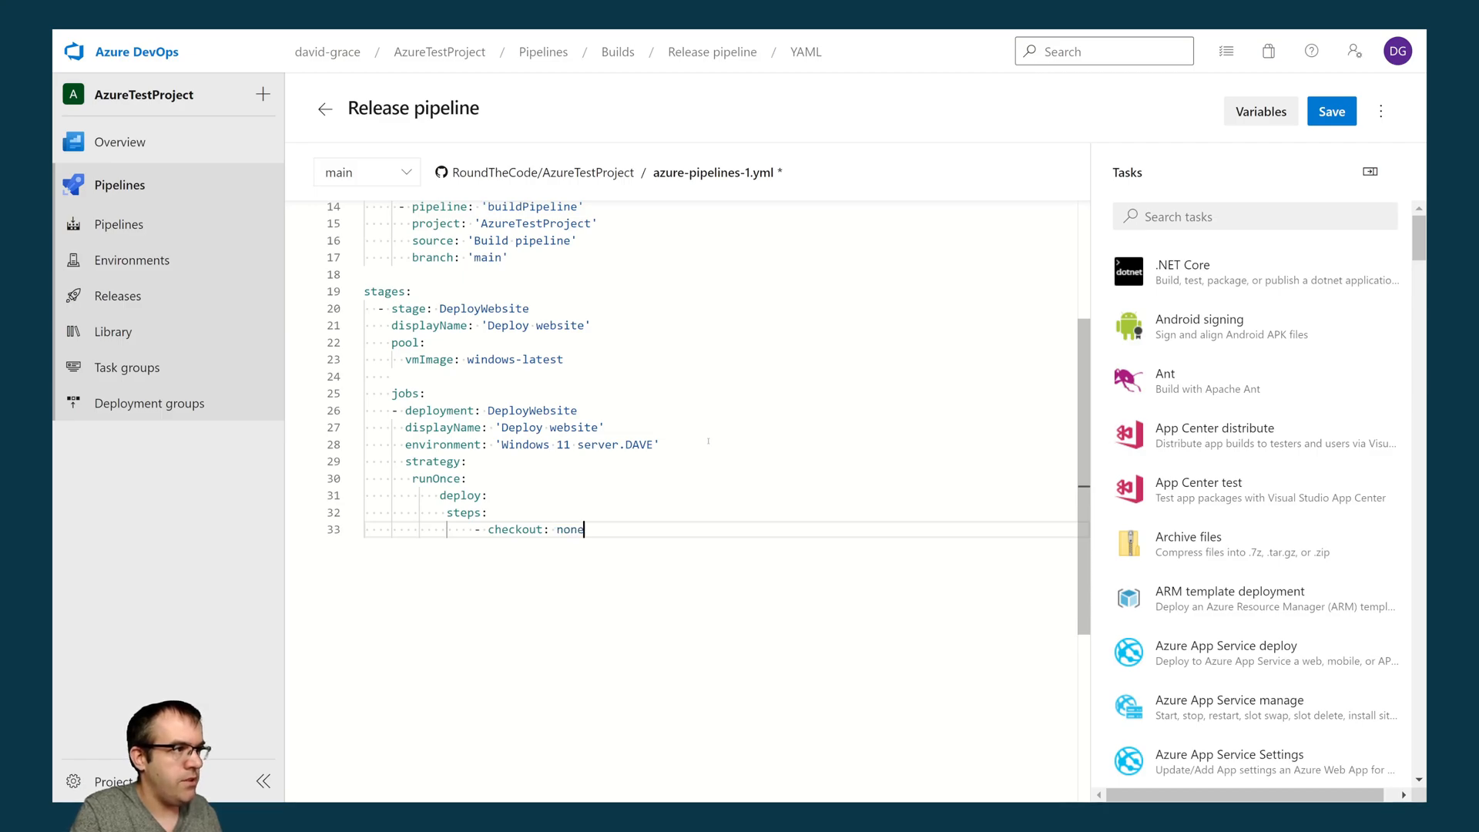
{"action": "key", "text": "Return"}
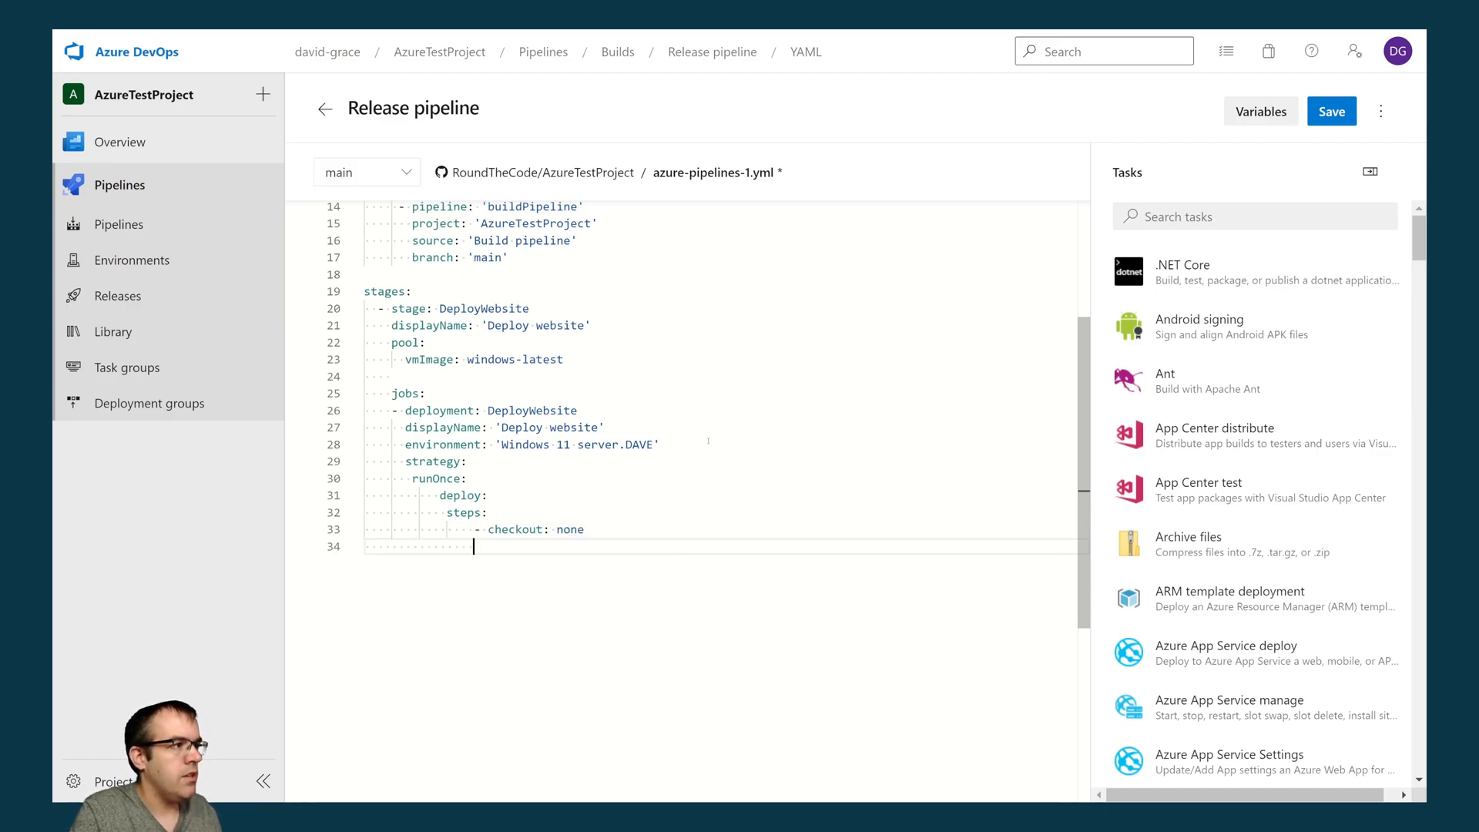
- Add a download step for 'buildPipeline' below the checkout entry, separated by a blank line
{"action": "key", "text": "Return"}
{"action": "type", "text": "- download: "}
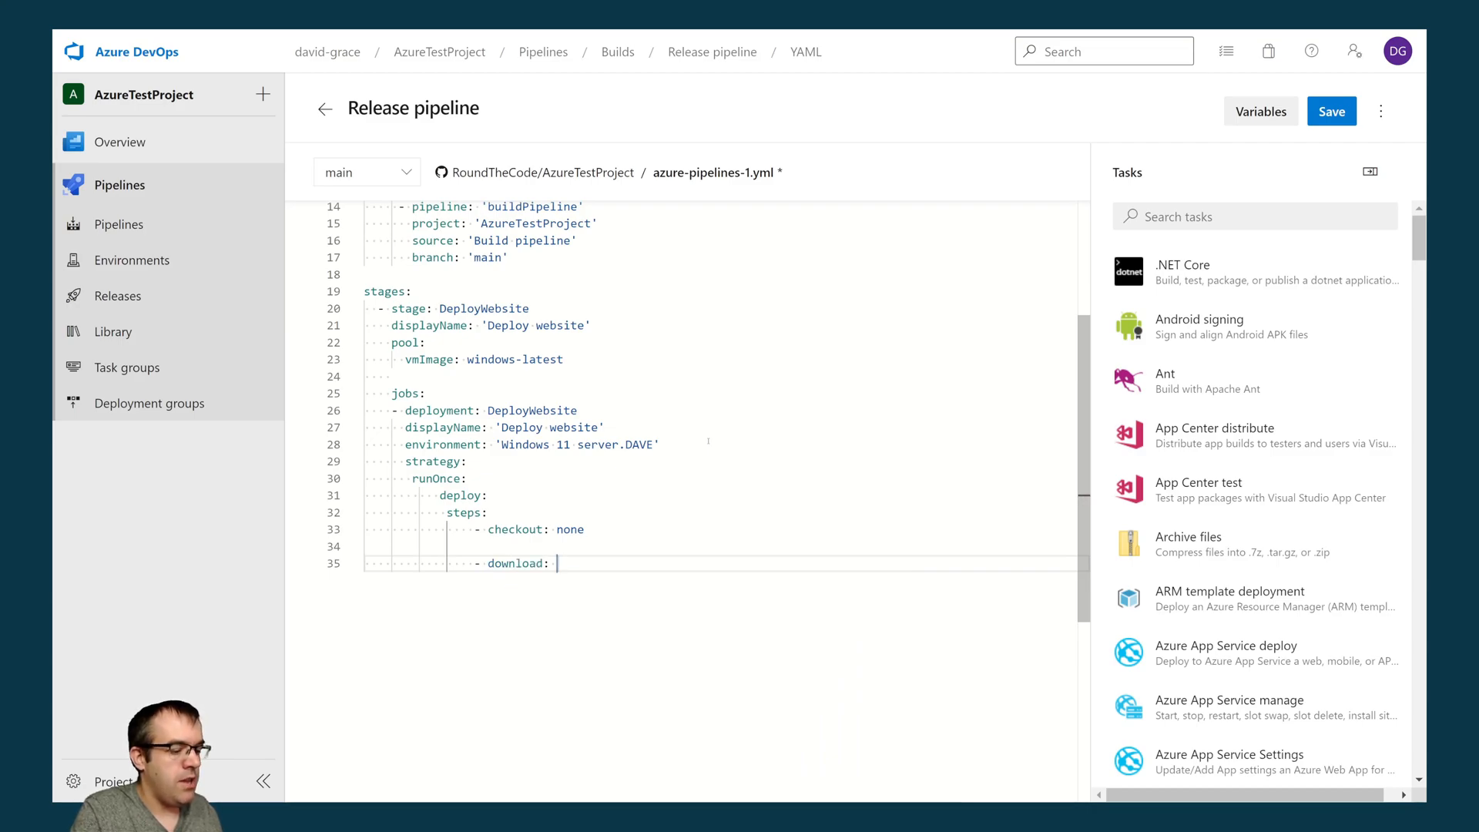
{"action": "type", "text": "'buildPip"}
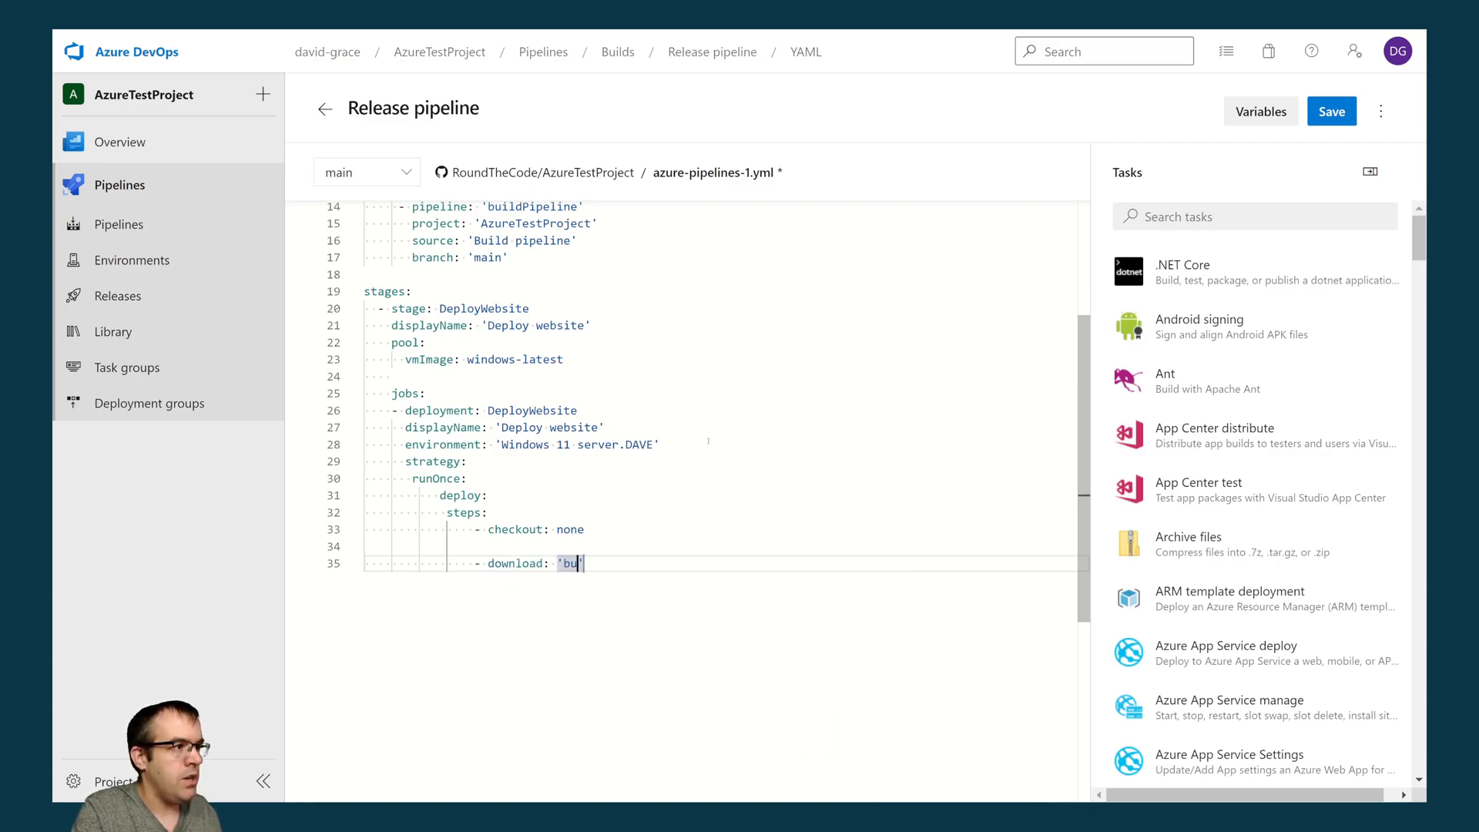
{"action": "type", "text": "eline"}
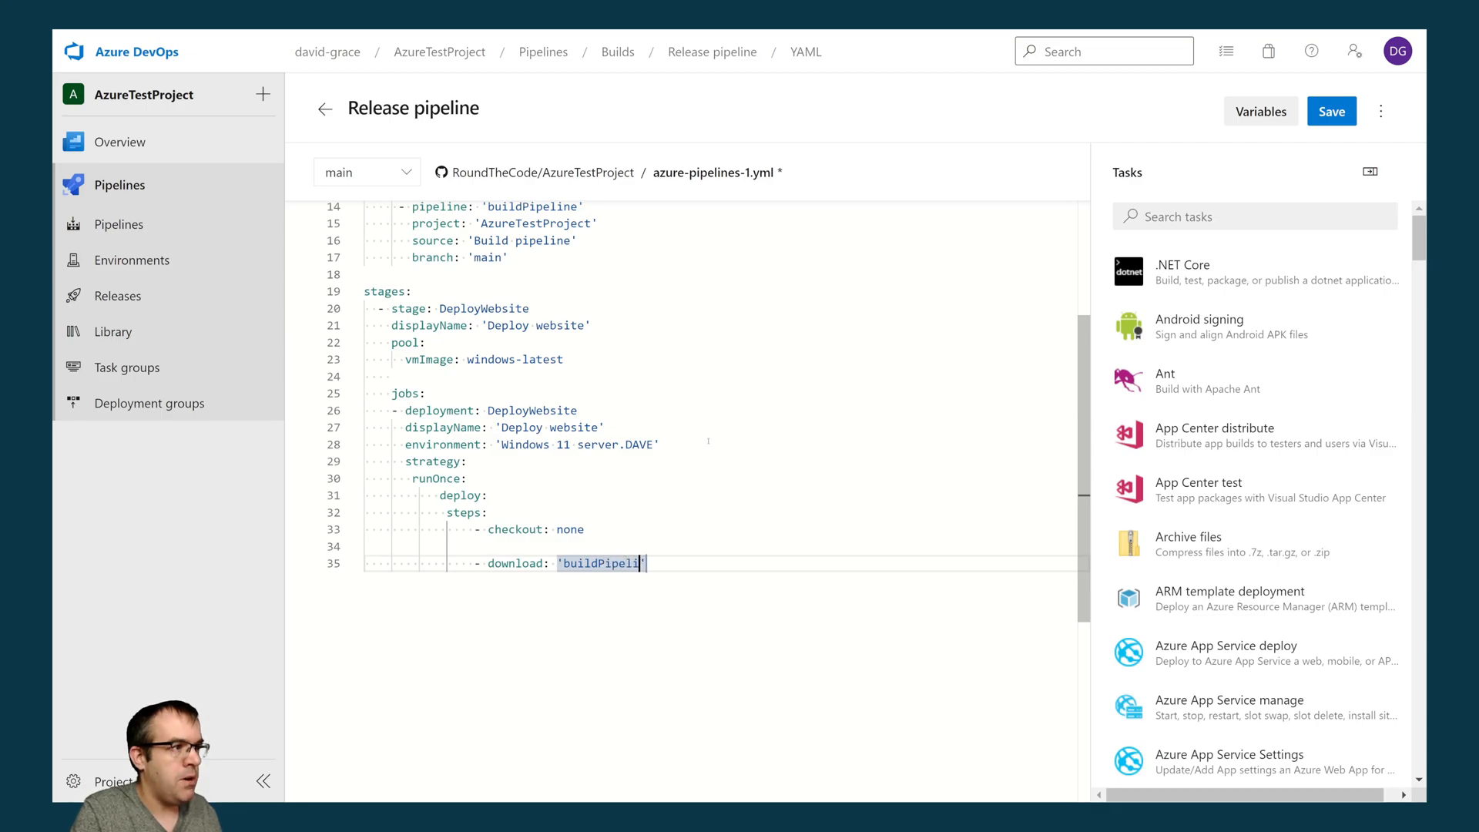
{"action": "scroll", "coordinate": [640, 514], "scroll_direction": "up", "scroll_amount": 3}
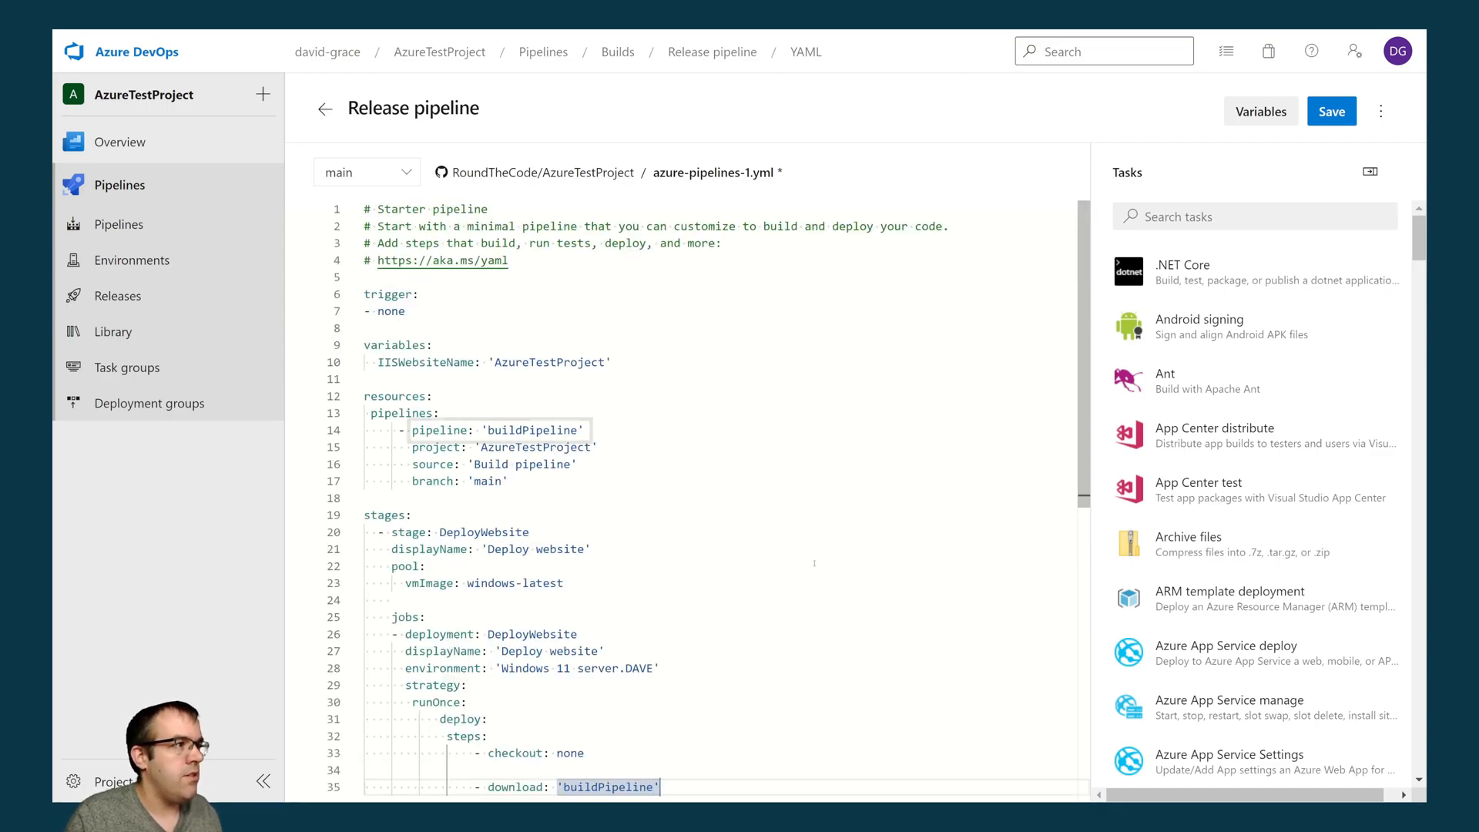
{"action": "scroll", "coordinate": [812, 567], "scroll_direction": "down", "scroll_amount": 3}
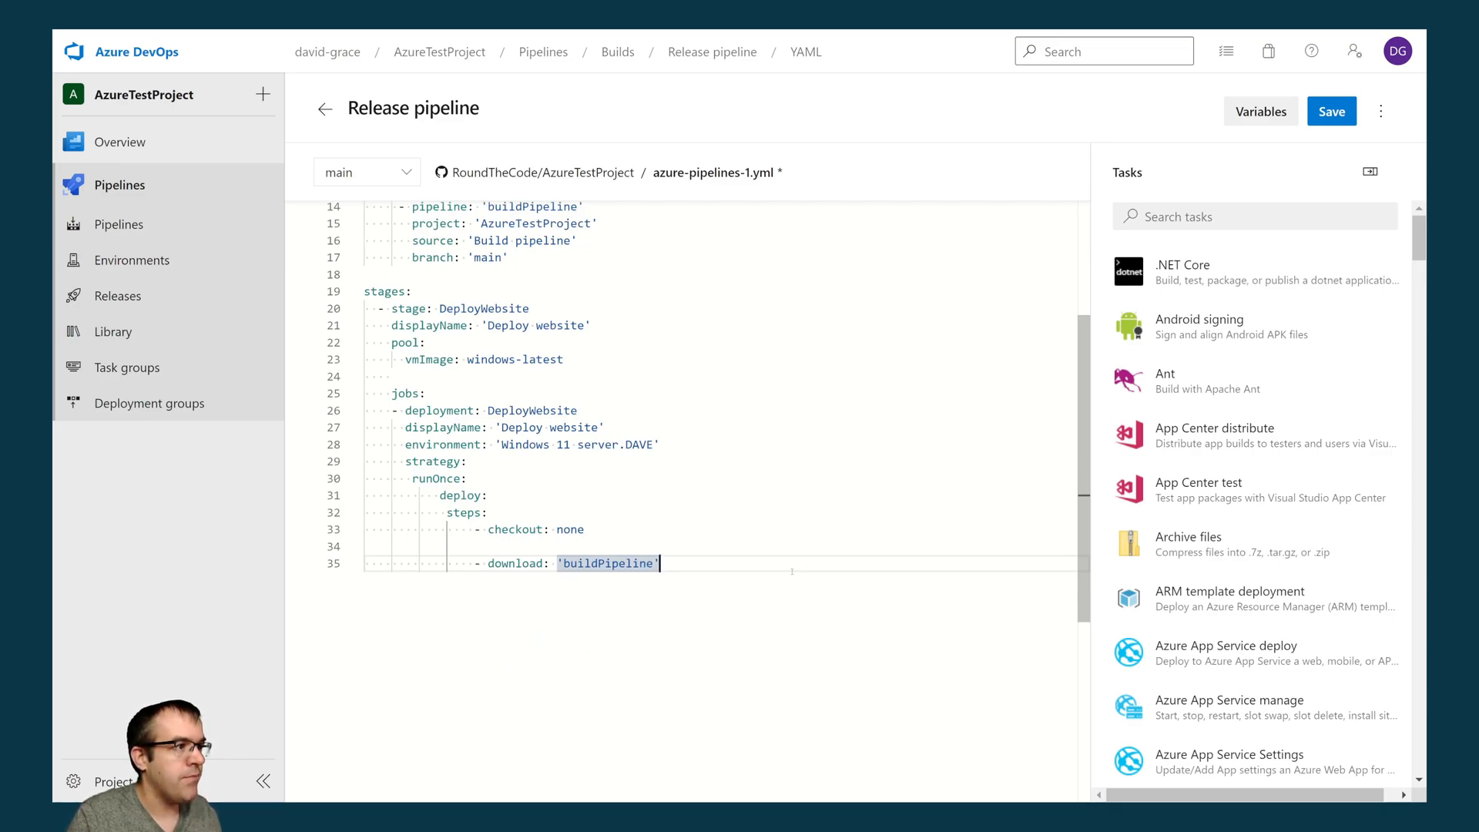
- Name the download step 'DownloadBuildArtifacts'
{"action": "key", "text": "Return"}
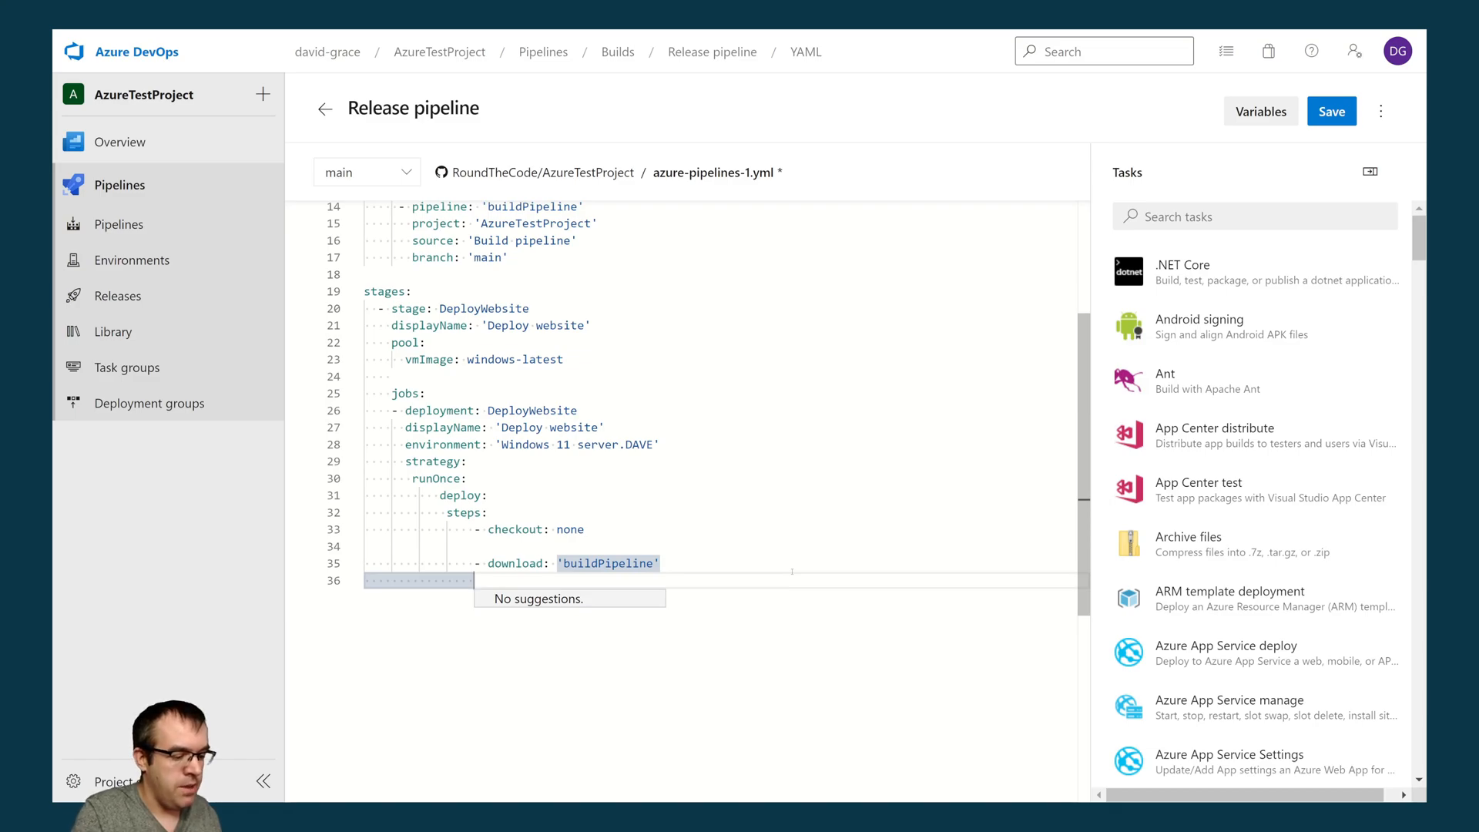
{"action": "type", "text": "name: "}
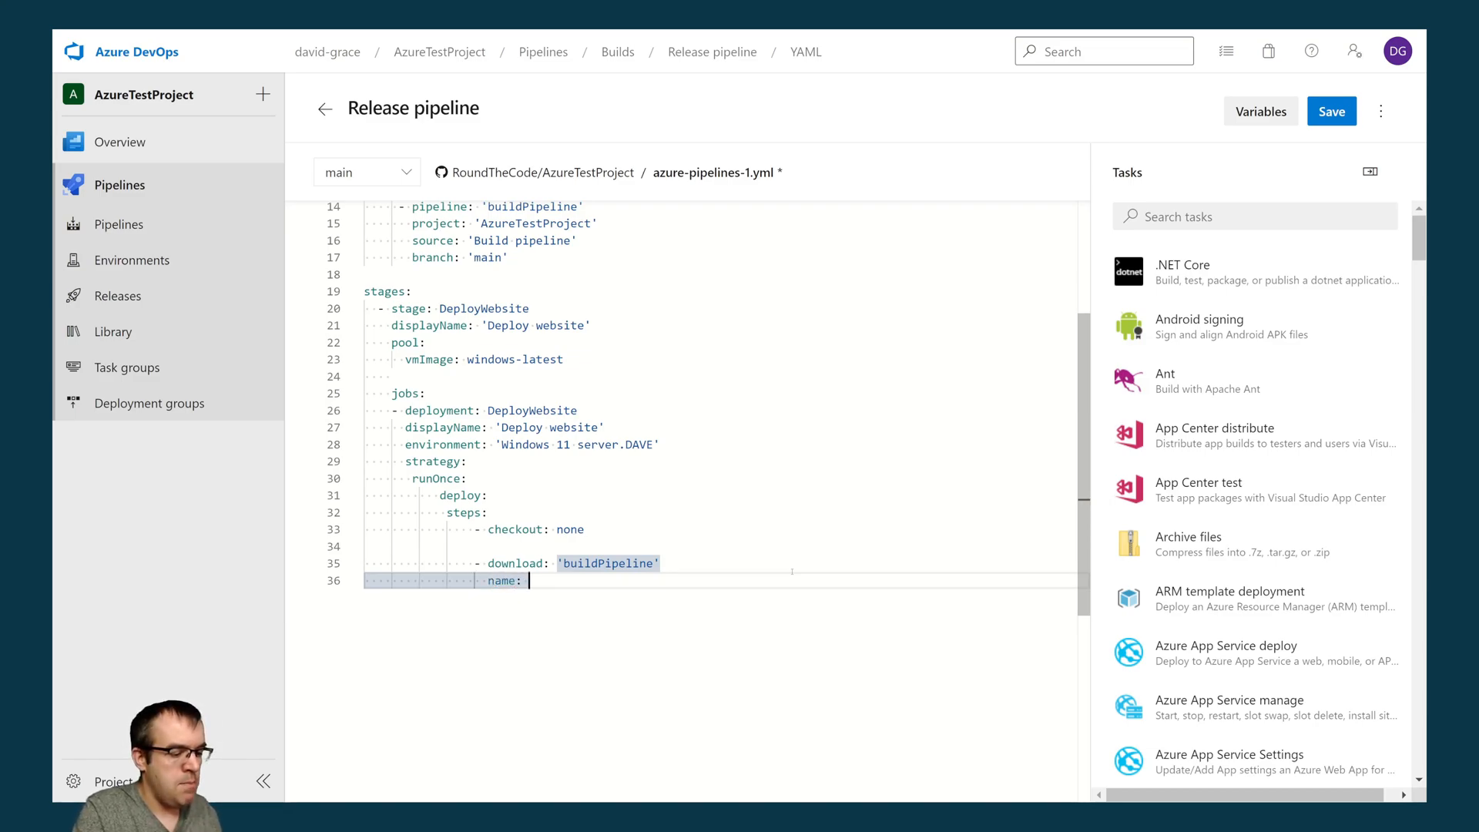
{"action": "type", "text": "'DownloadVB"}
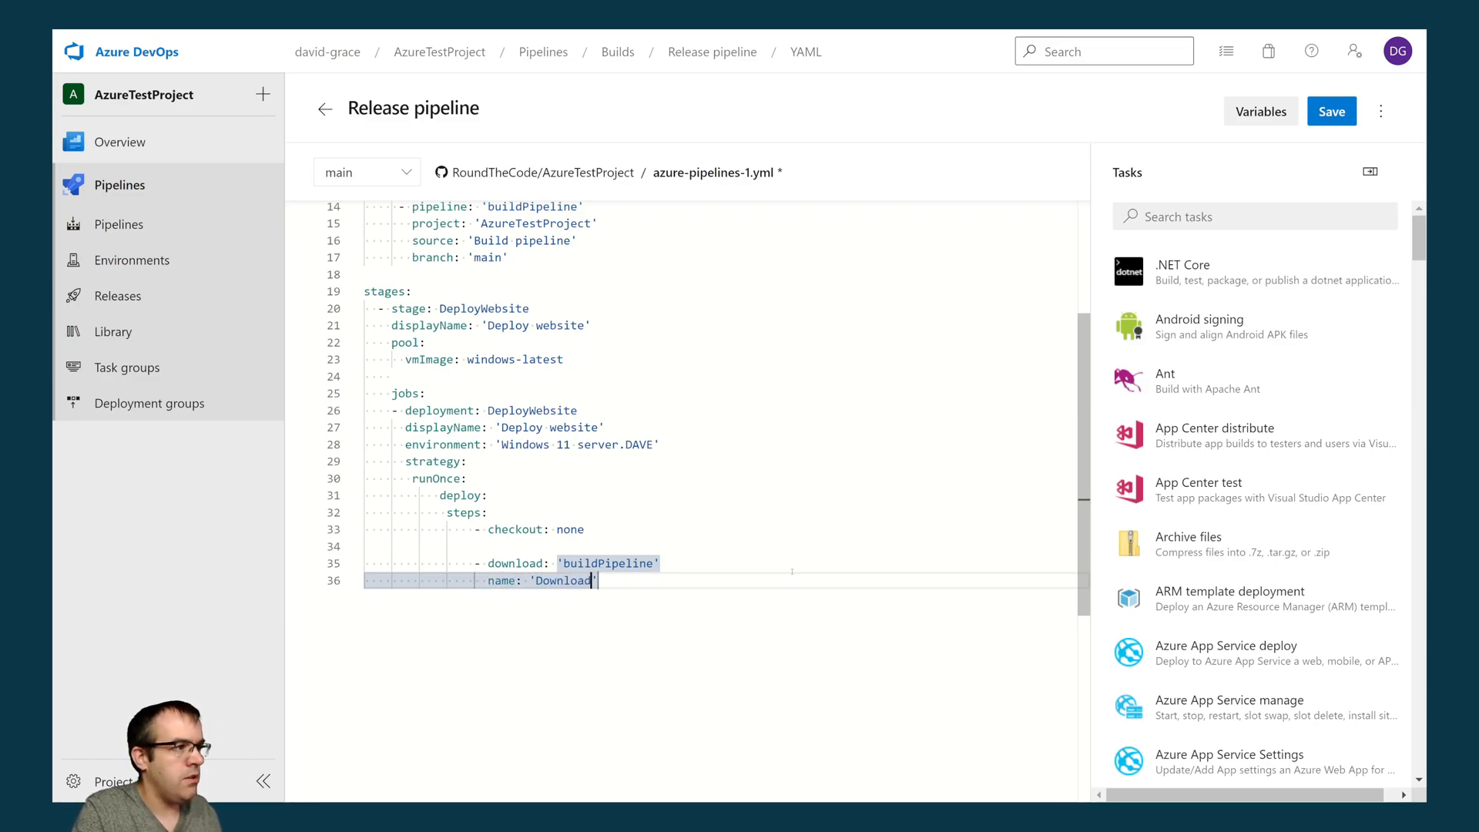
{"action": "key", "text": "BackSpace"}
{"action": "key", "text": "BackSpace"}
{"action": "type", "text": "BuildArtifa"}
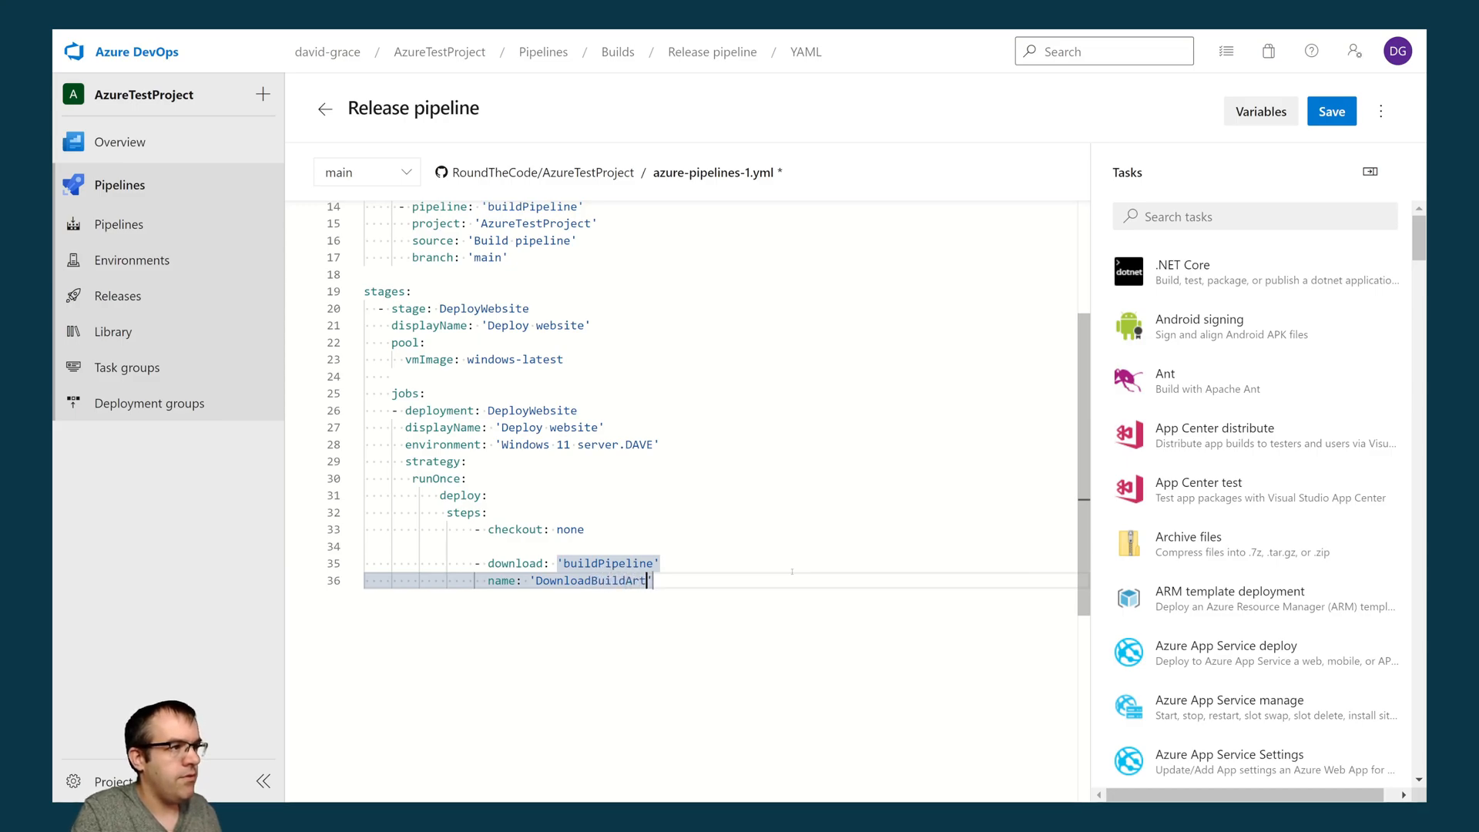
{"action": "type", "text": "cts"}
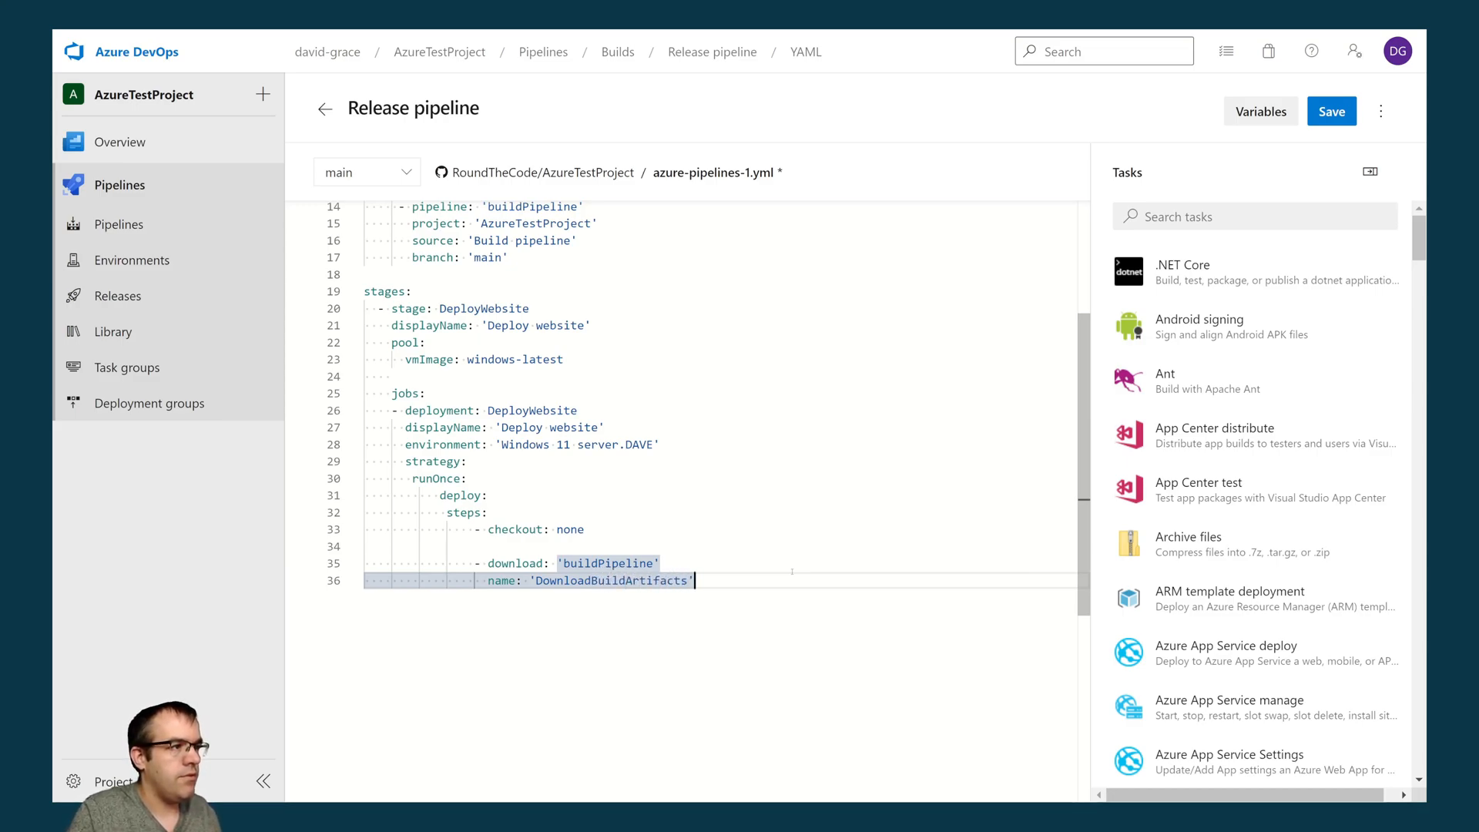
- Give the download step the displayName 'Download Build Artifacts', reusing its name with spaces between the words
{"action": "key", "text": "End"}
{"action": "key", "text": "Return"}
{"action": "type", "text": "displayName:"}
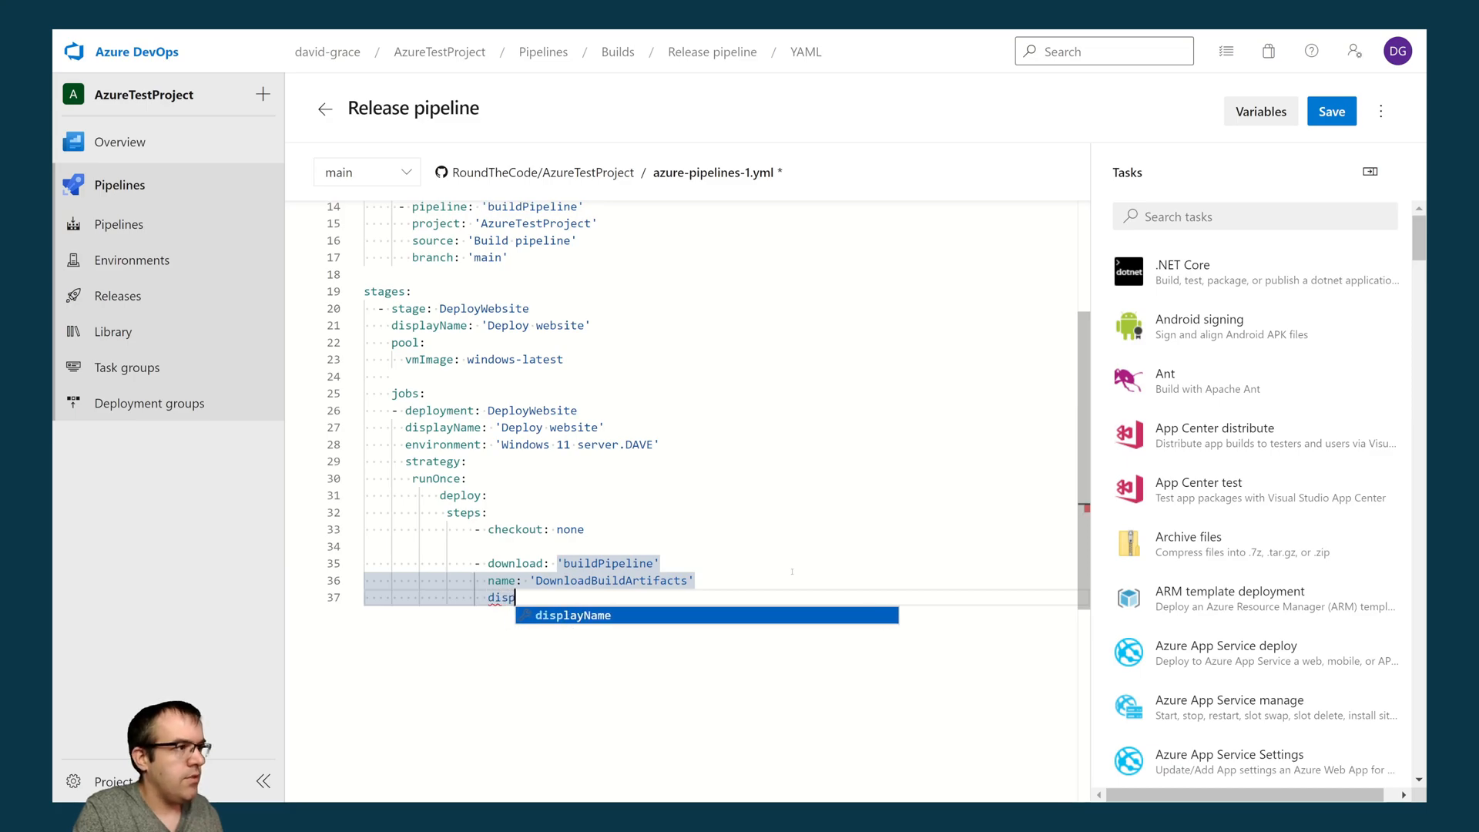
{"action": "key", "text": "Up"}
{"action": "key", "text": "End"}
{"action": "key", "text": "ctrl+shift+Left"}
{"action": "key", "text": "ctrl+shift+Left"}
{"action": "key", "text": "ctrl+c"}
{"action": "key", "text": "Down"}
{"action": "key", "text": "End"}
{"action": "key", "text": "ctrl+v"}
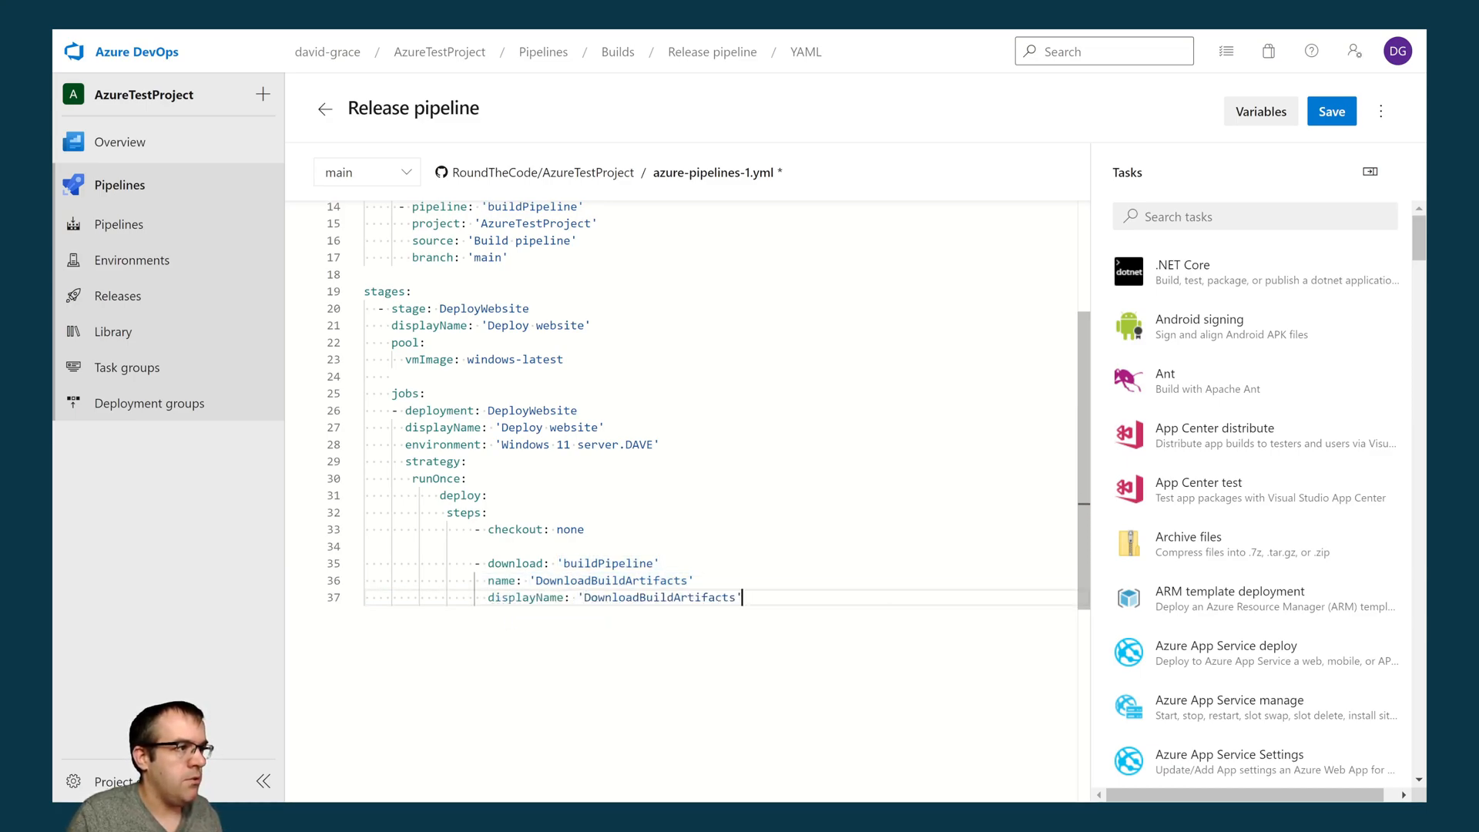
{"action": "key", "text": "Right"}
{"action": "key", "text": "Right"}
{"action": "key", "text": "Right"}
{"action": "key", "text": "Right"}
{"action": "key", "text": "Right"}
{"action": "key", "text": "End"}
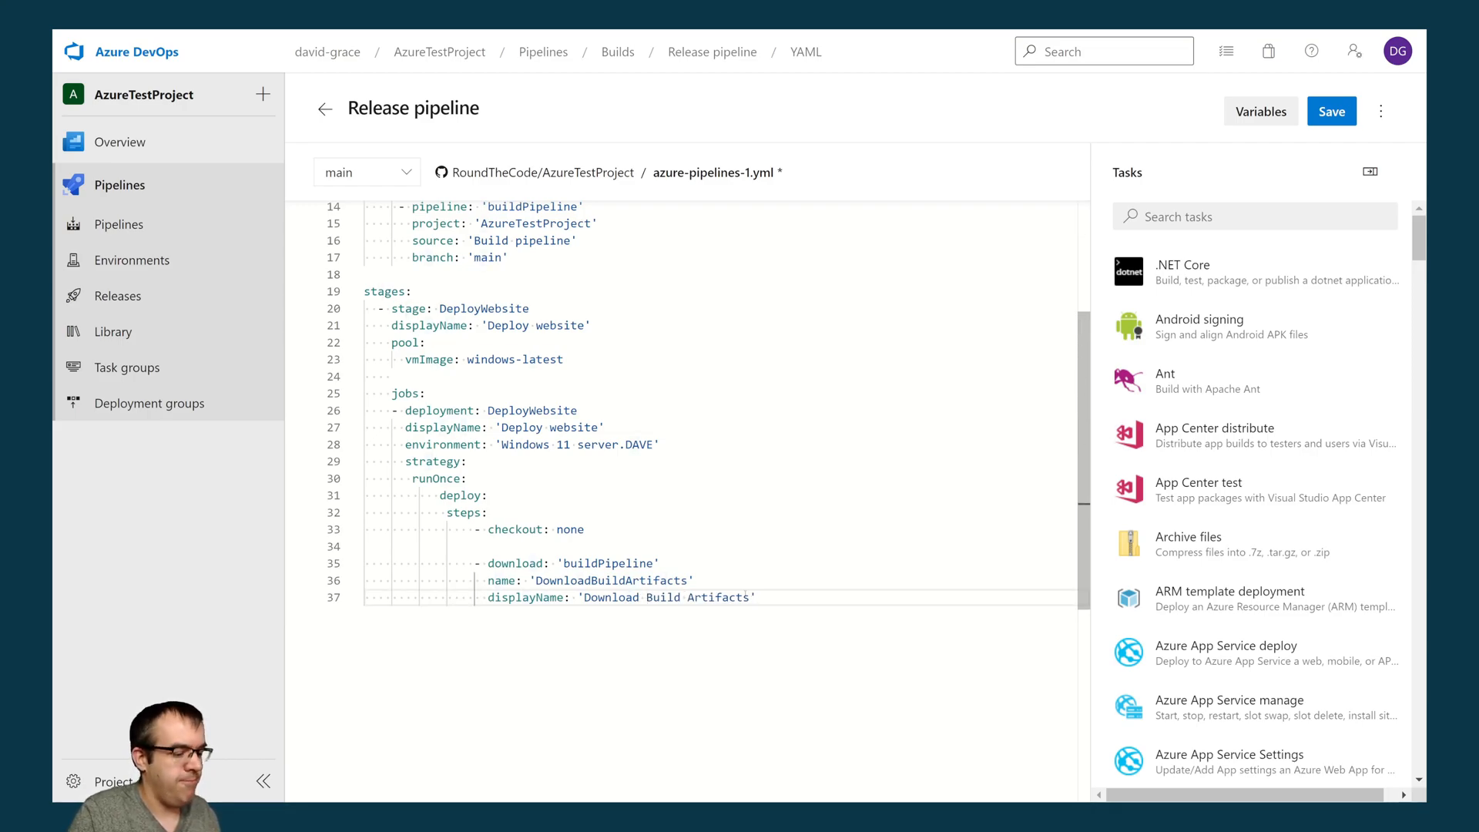
- Add an artifact property to the download step with the value 'AzureTestProject'
{"action": "key", "text": "Return"}
{"action": "key", "text": "ctrl+space"}
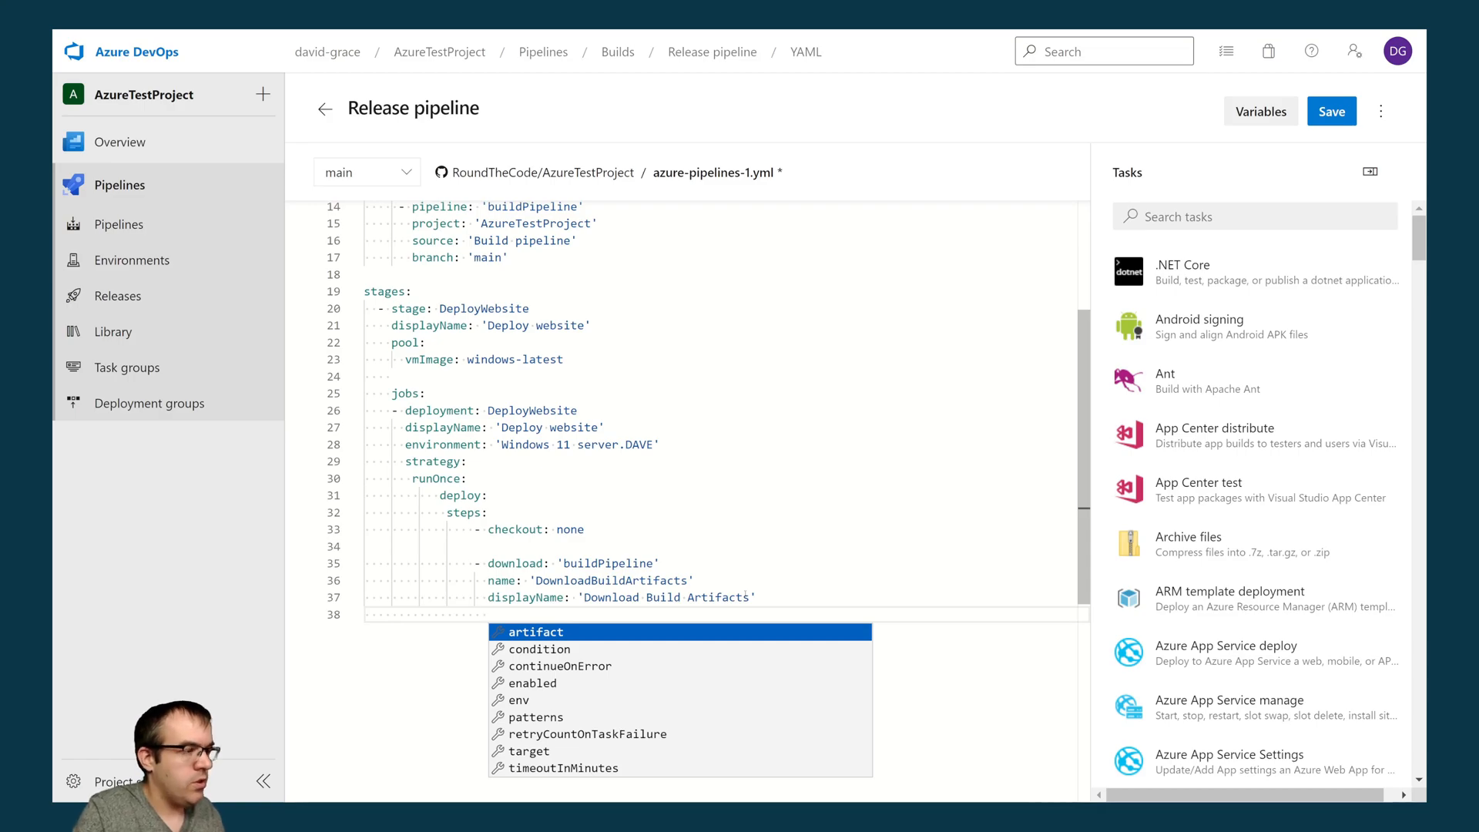
{"action": "key", "text": "Return"}
{"action": "type", "text": "'"}
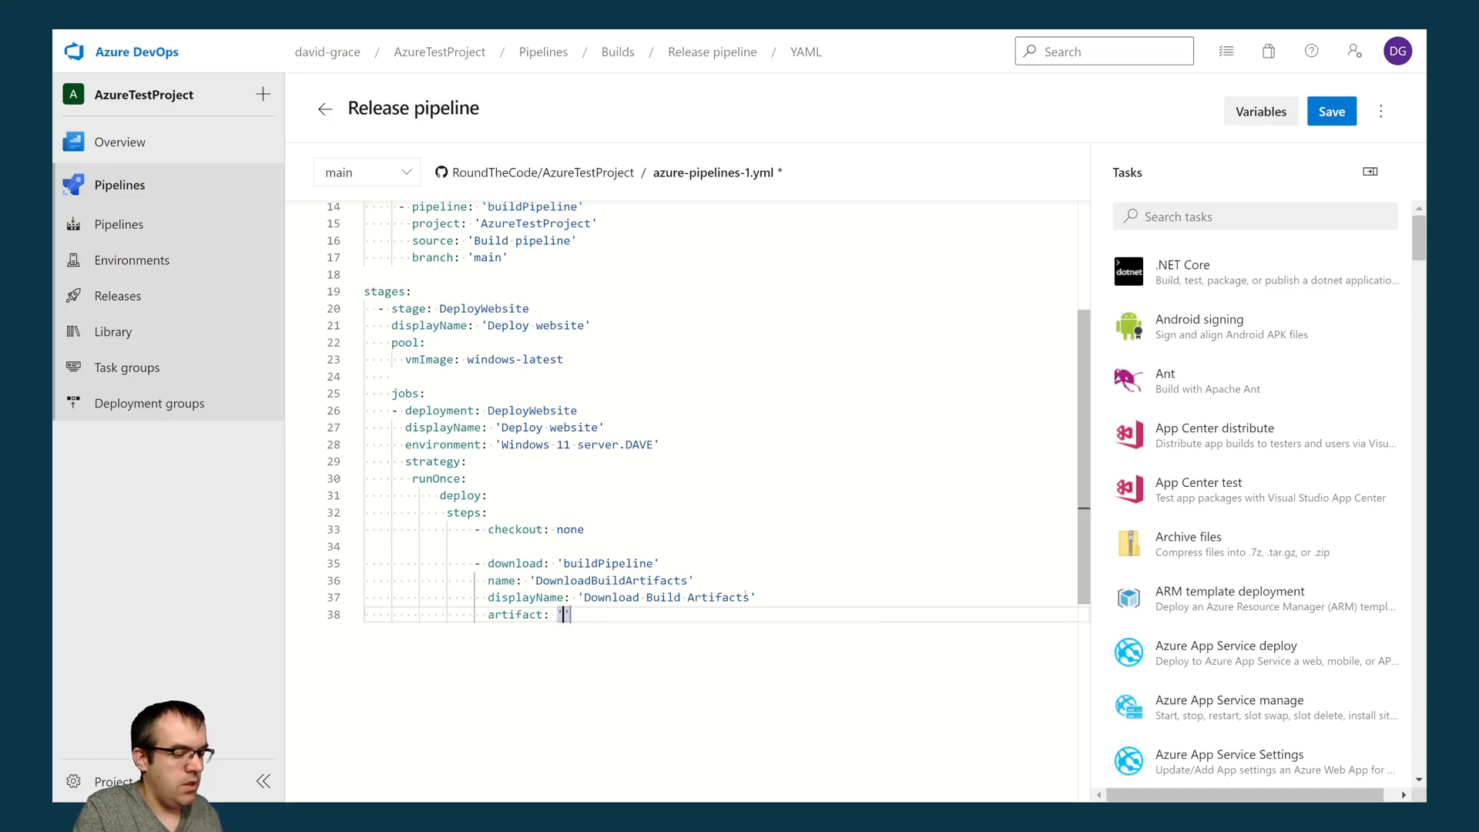
{"action": "type", "text": "Az"}
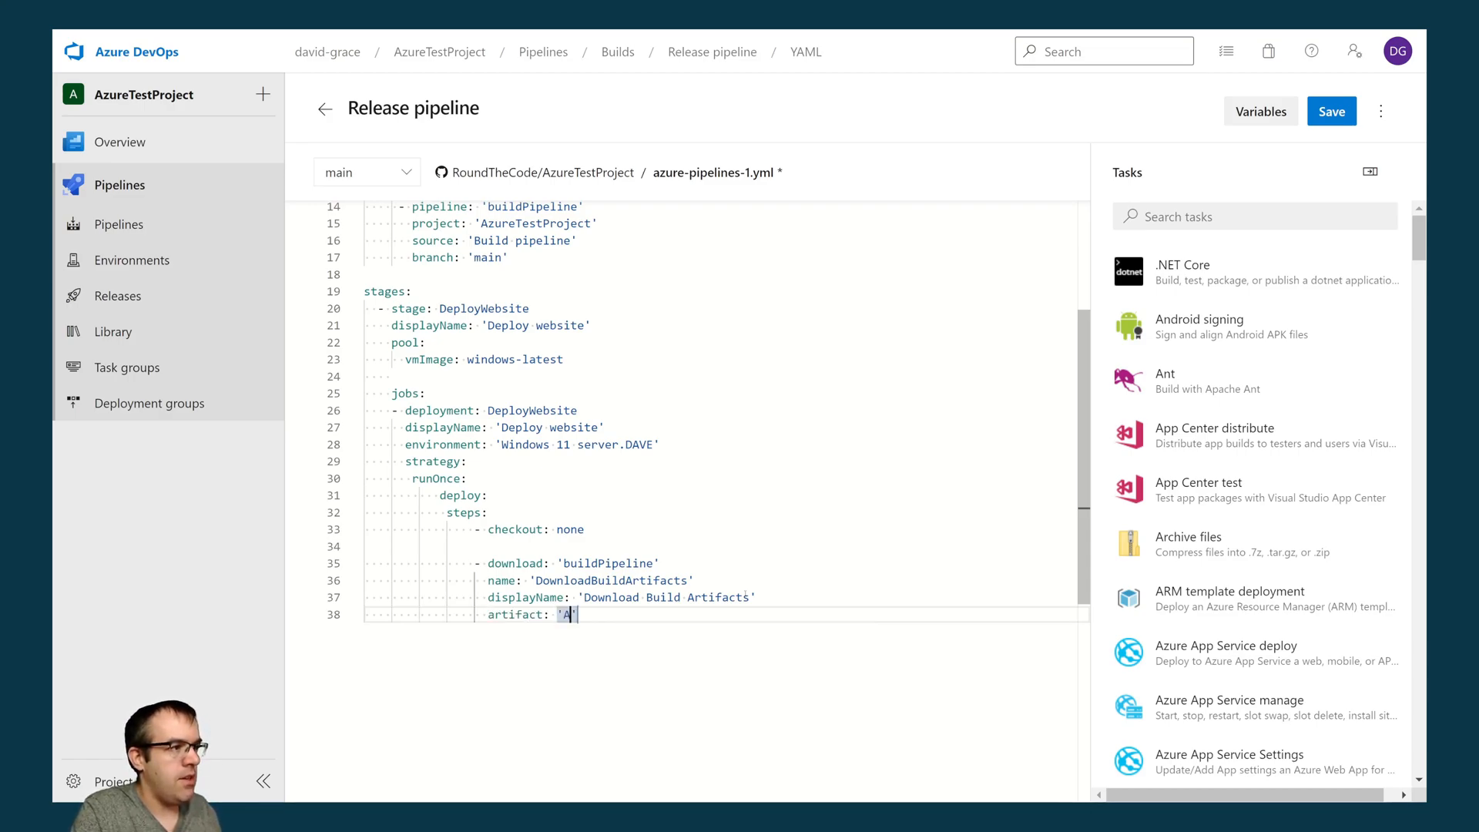
{"action": "type", "text": "ureTestProj"}
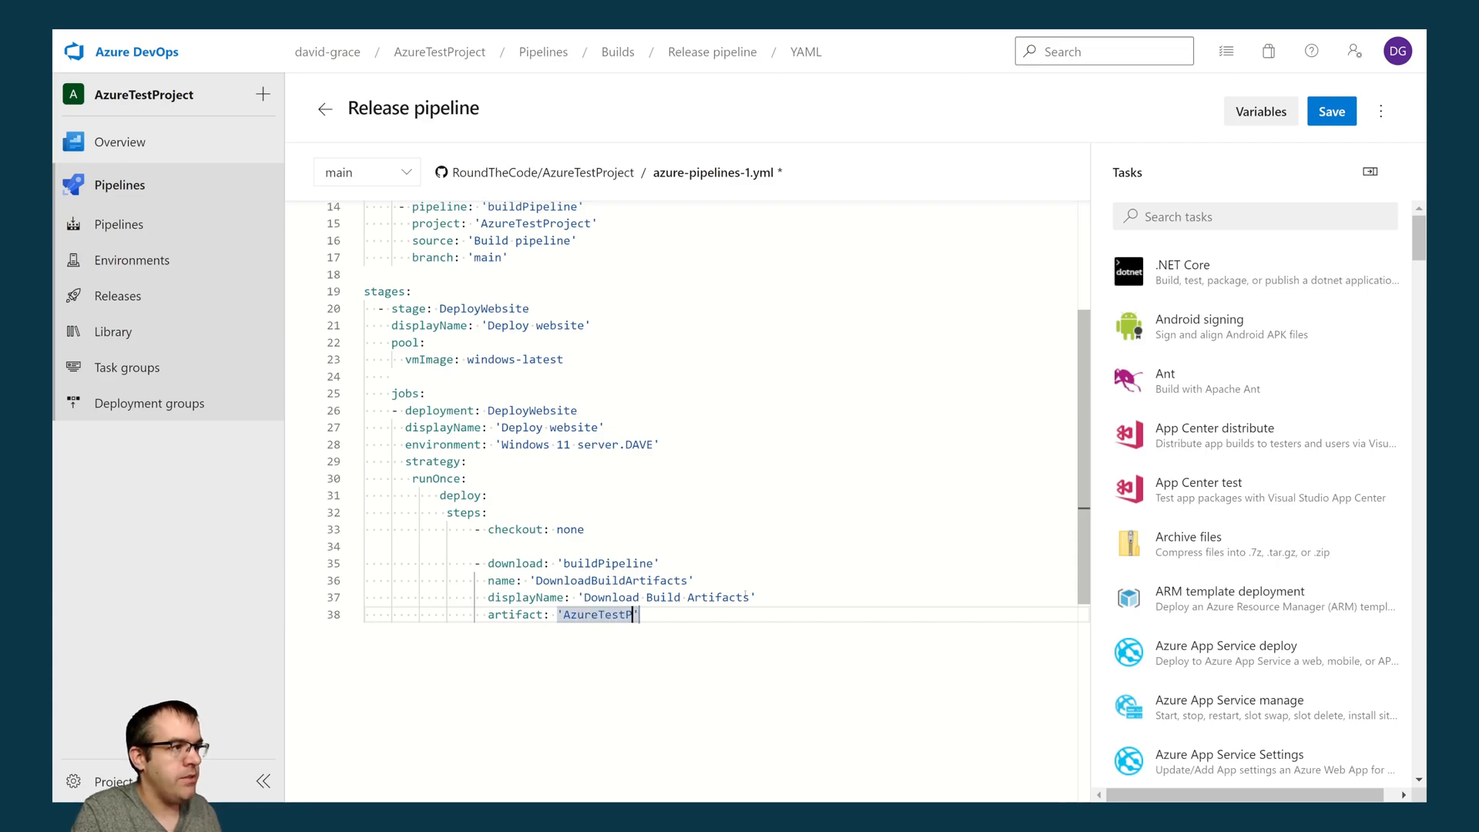
{"action": "type", "text": "ect"}
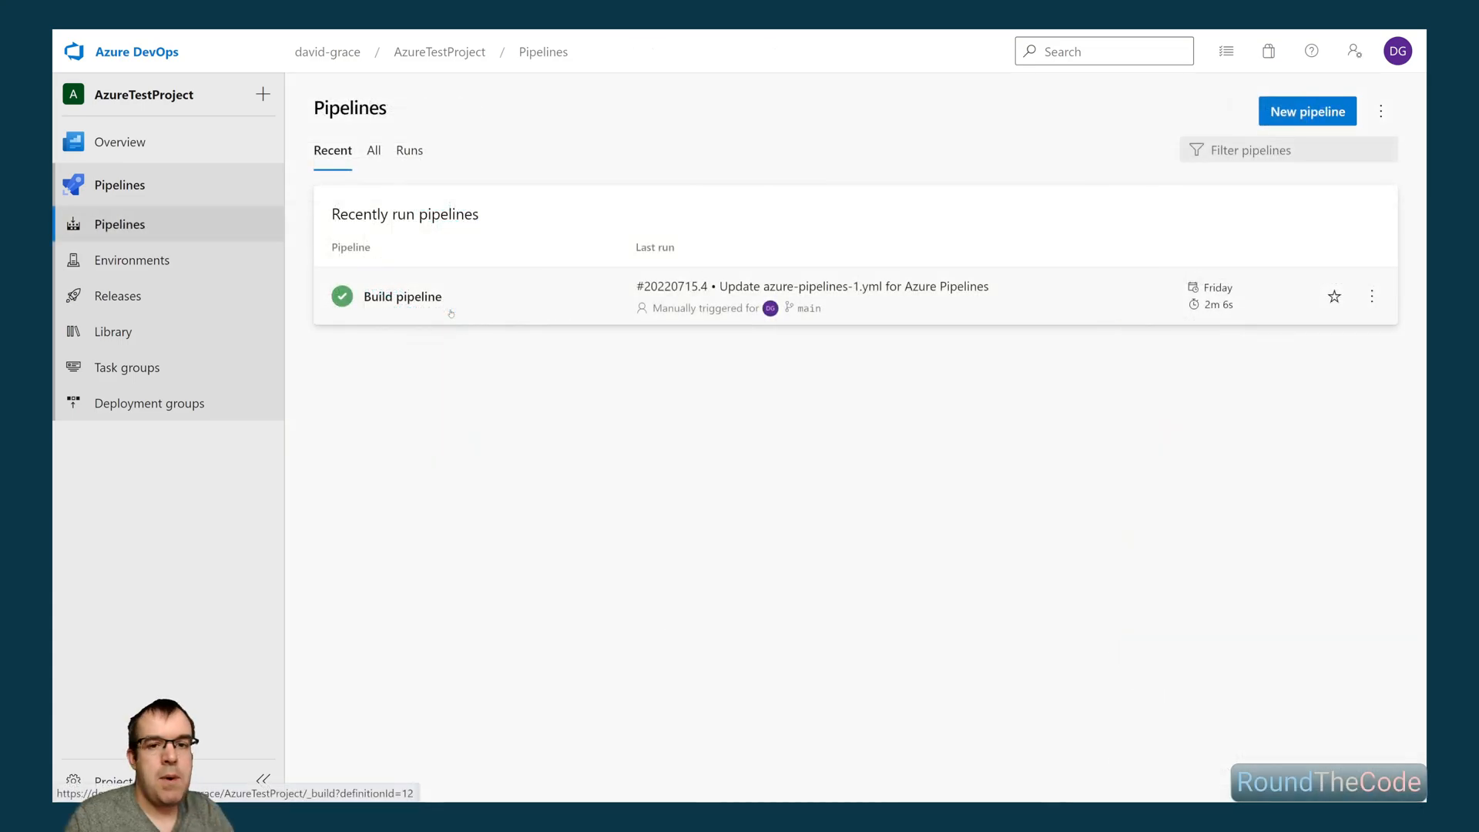
- Open the Build pipeline's latest run, #20220715.4, and examine the artifact its job produced
{"action": "left_click", "coordinate": [450, 312]}
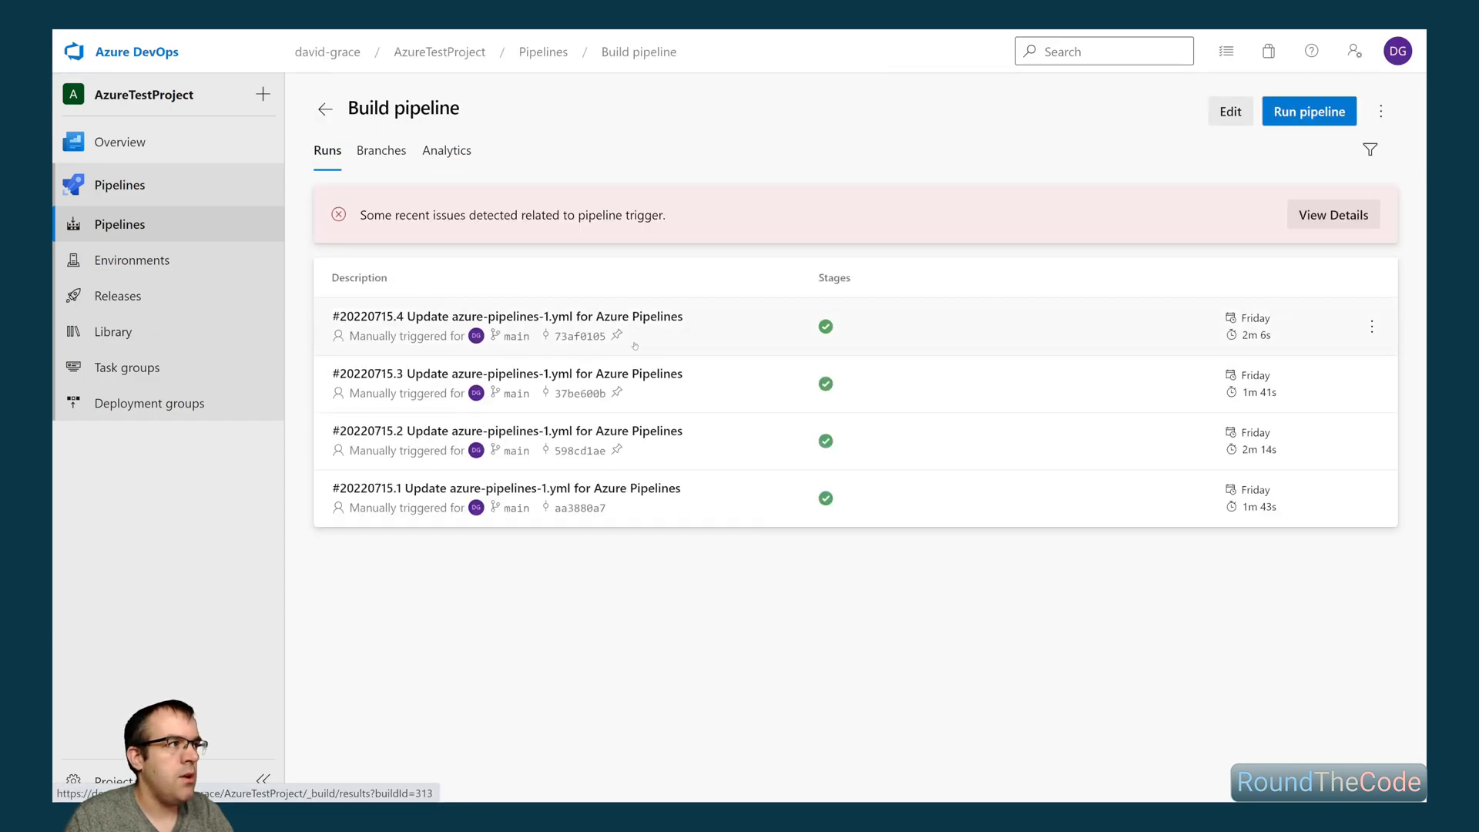
{"action": "left_click", "coordinate": [635, 344]}
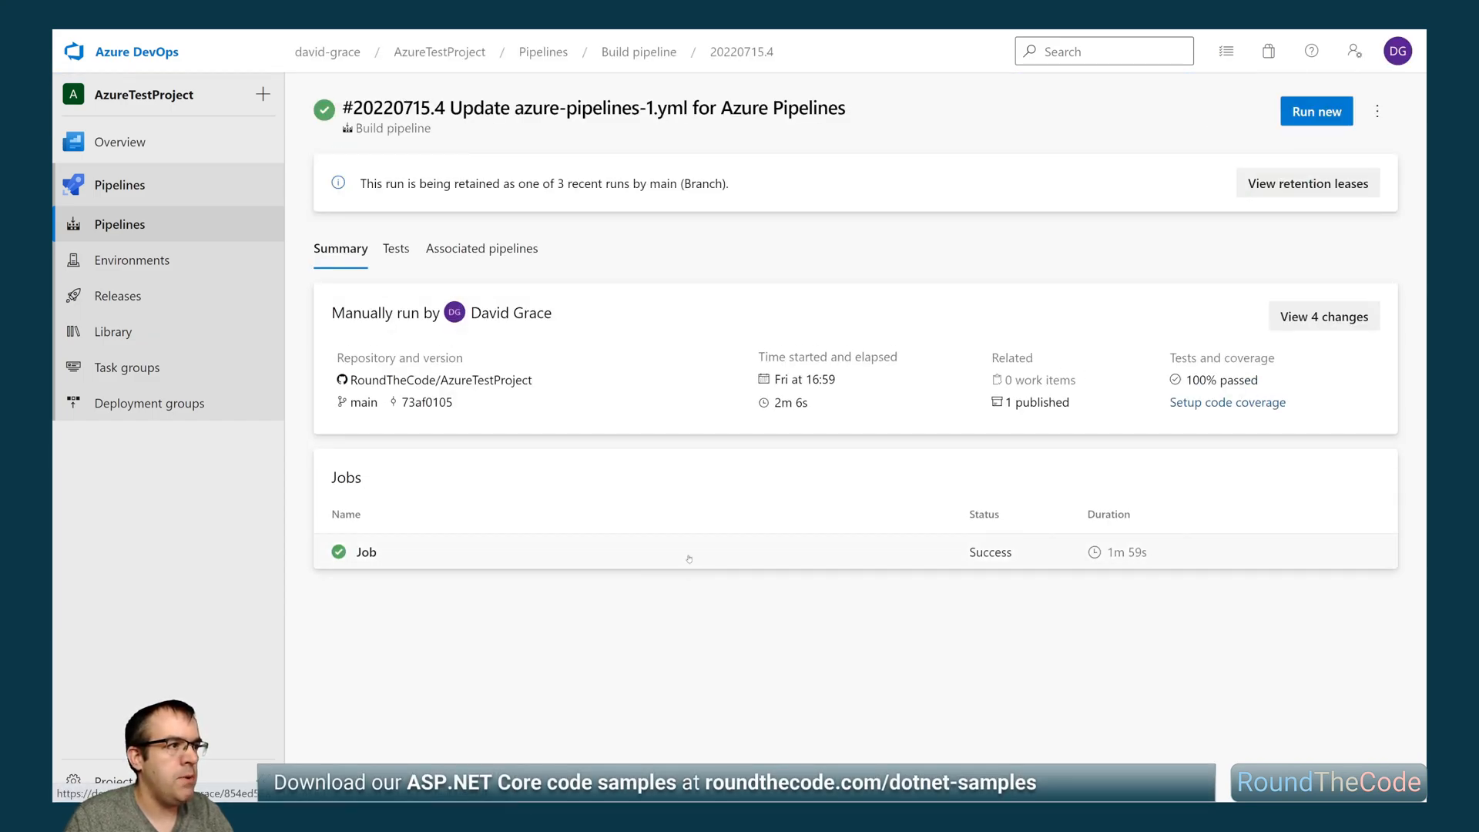
{"action": "left_click", "coordinate": [852, 541]}
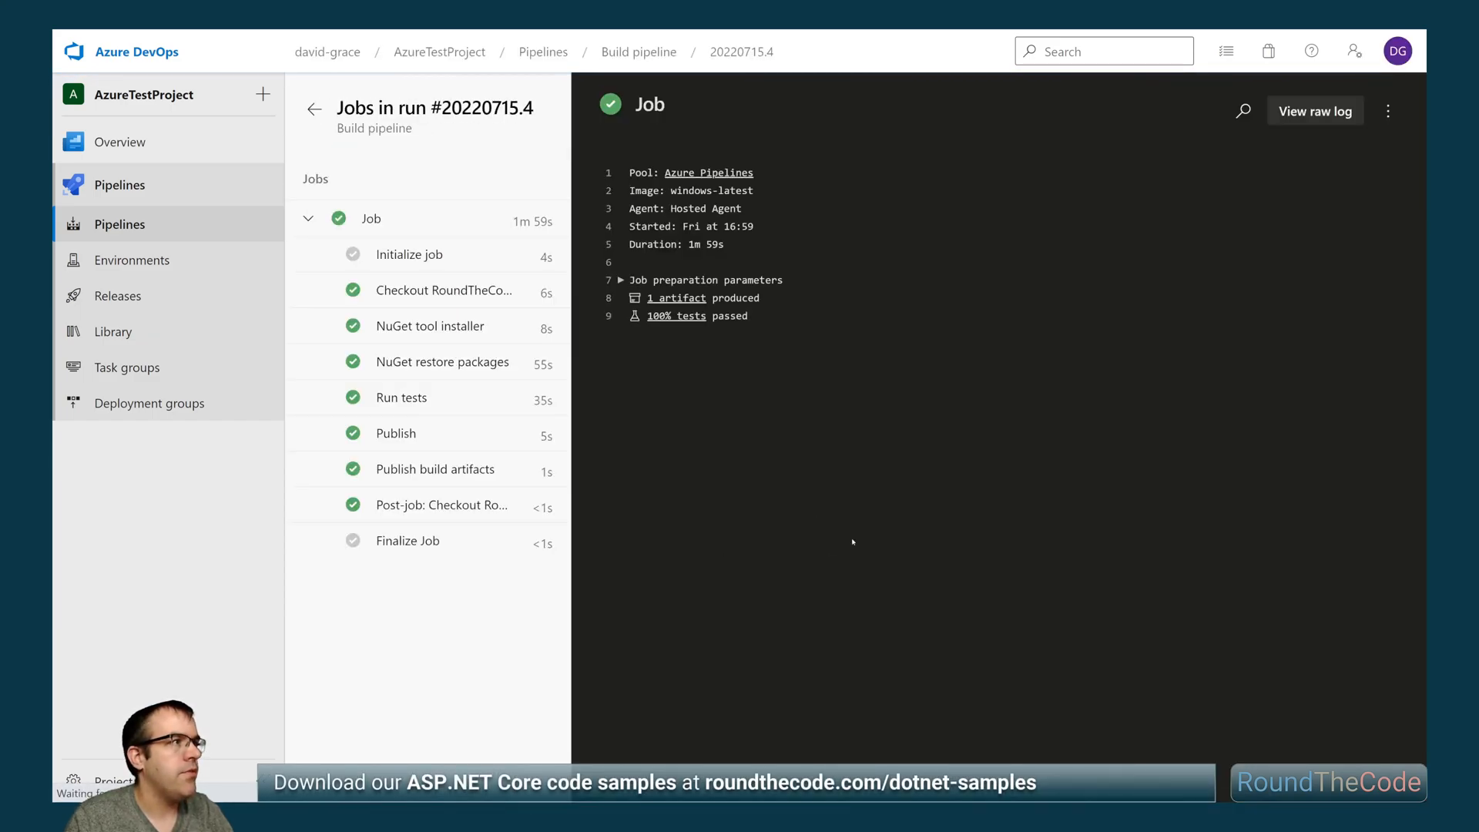
{"action": "left_click", "coordinate": [681, 299]}
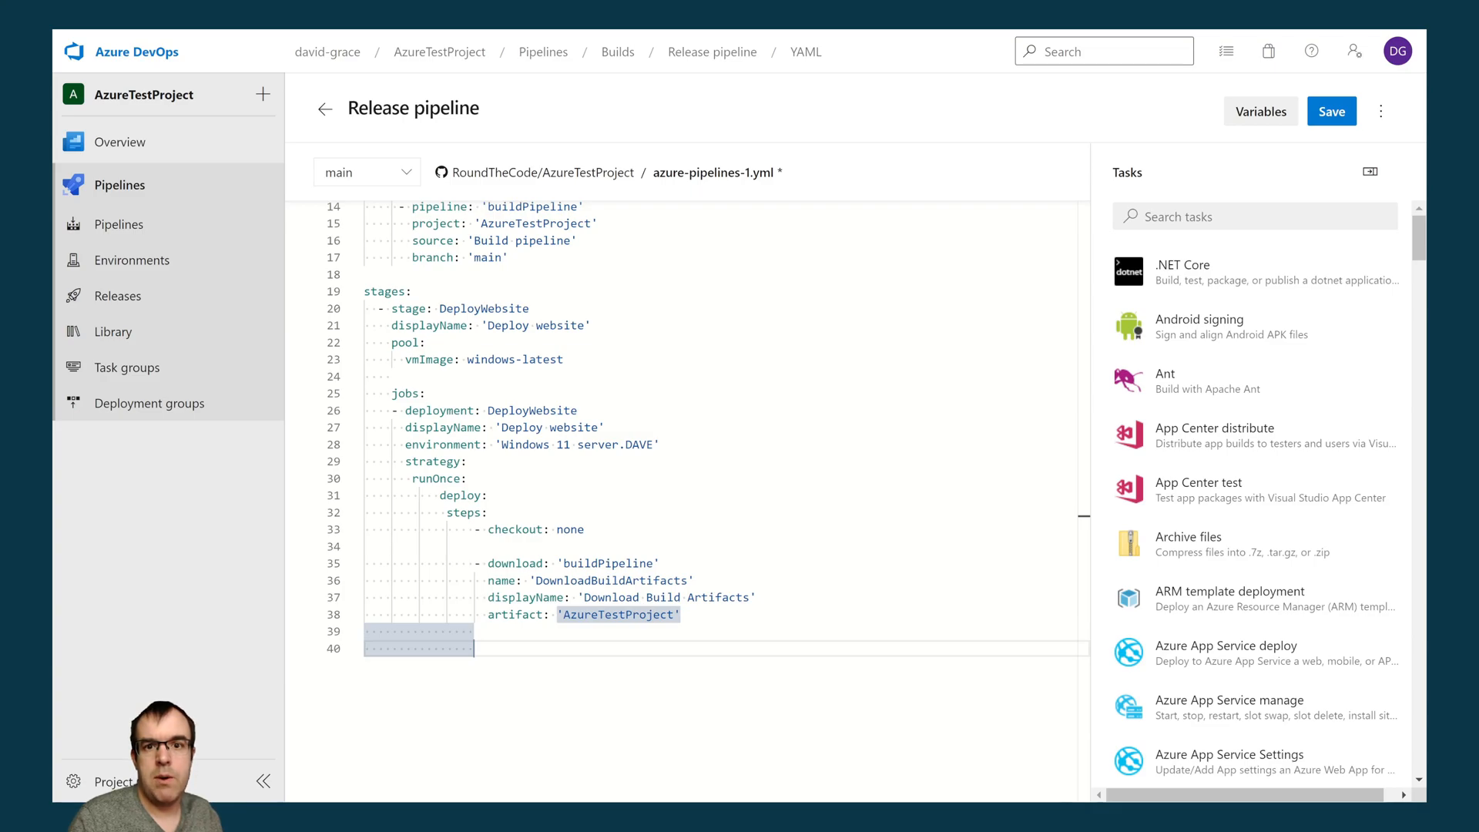
- Find the IIS web app manage task by searching for "iis" and set its action to Stop
{"action": "left_click", "coordinate": [1146, 216]}
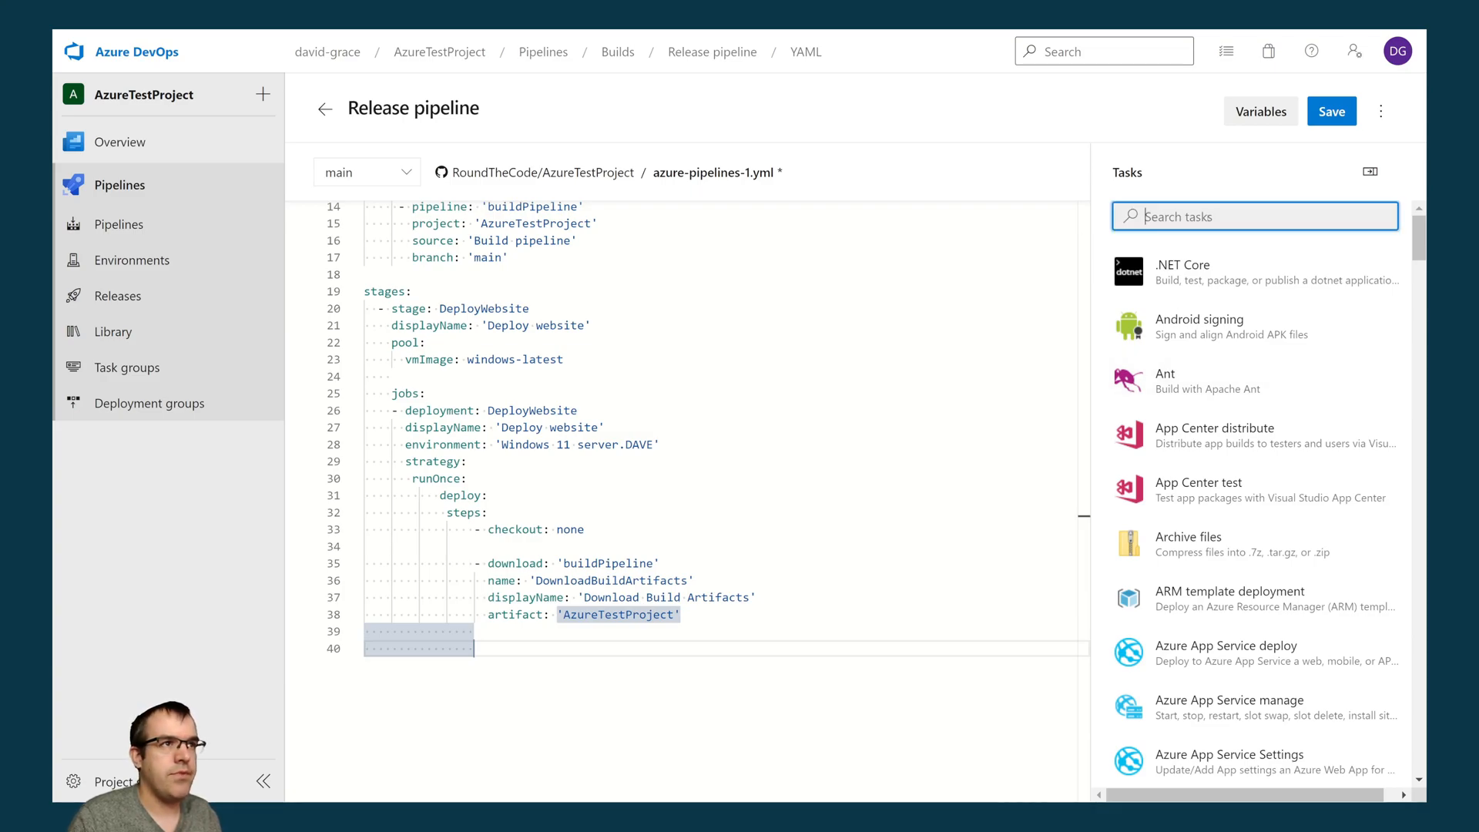
{"action": "type", "text": "iis"}
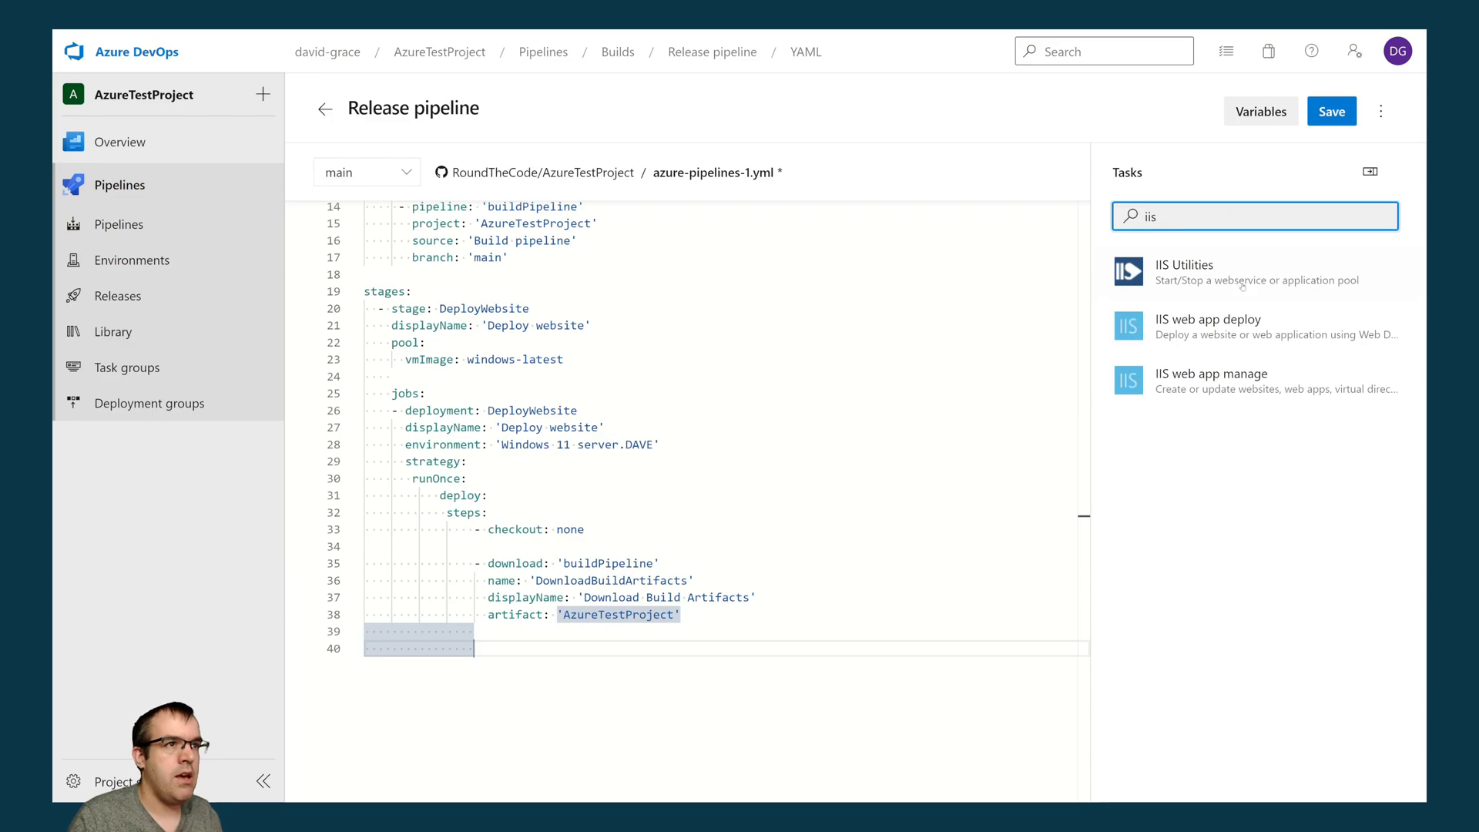
{"action": "left_click", "coordinate": [1253, 387]}
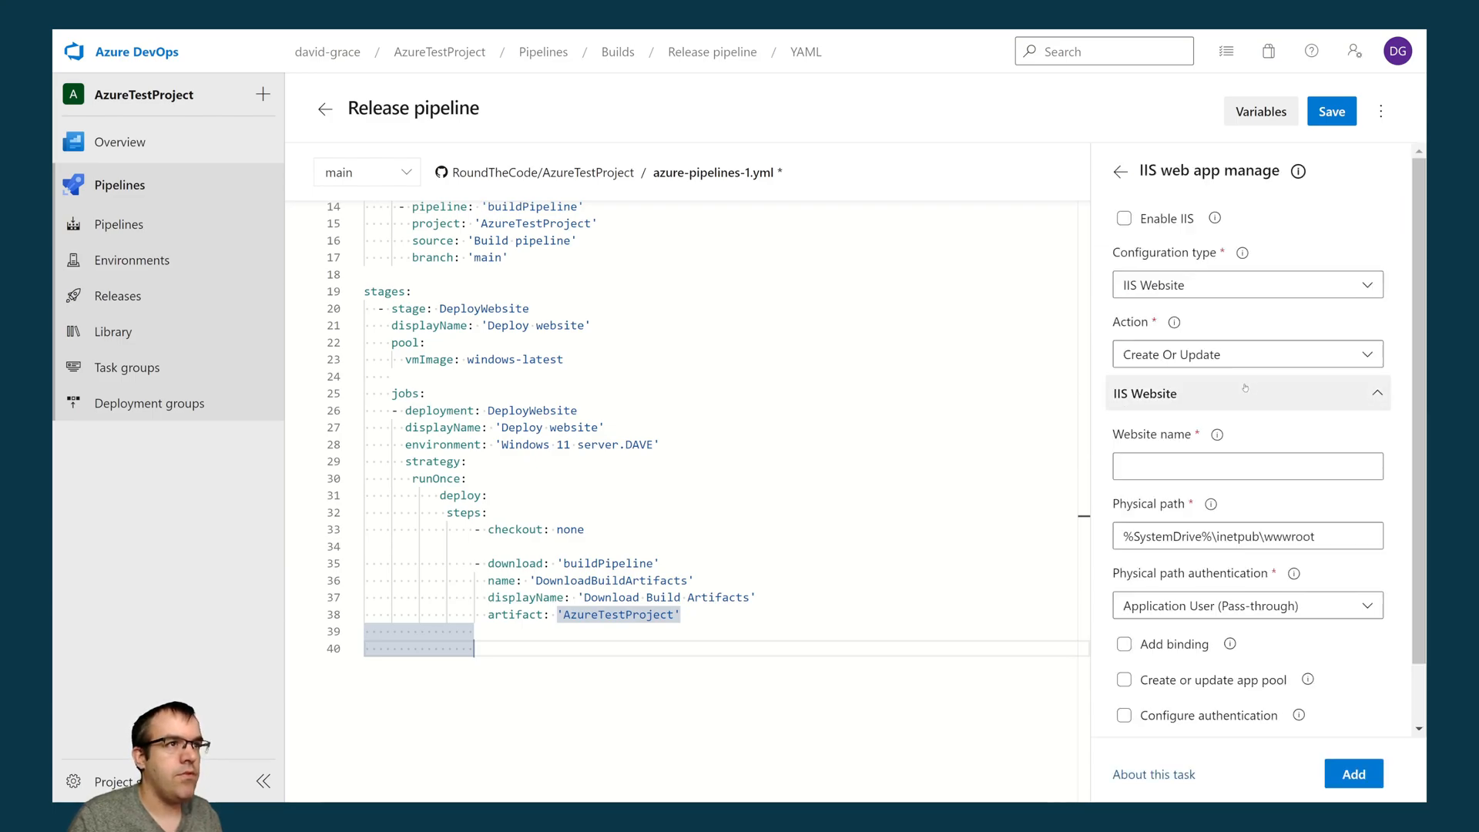
{"action": "left_click", "coordinate": [1187, 358]}
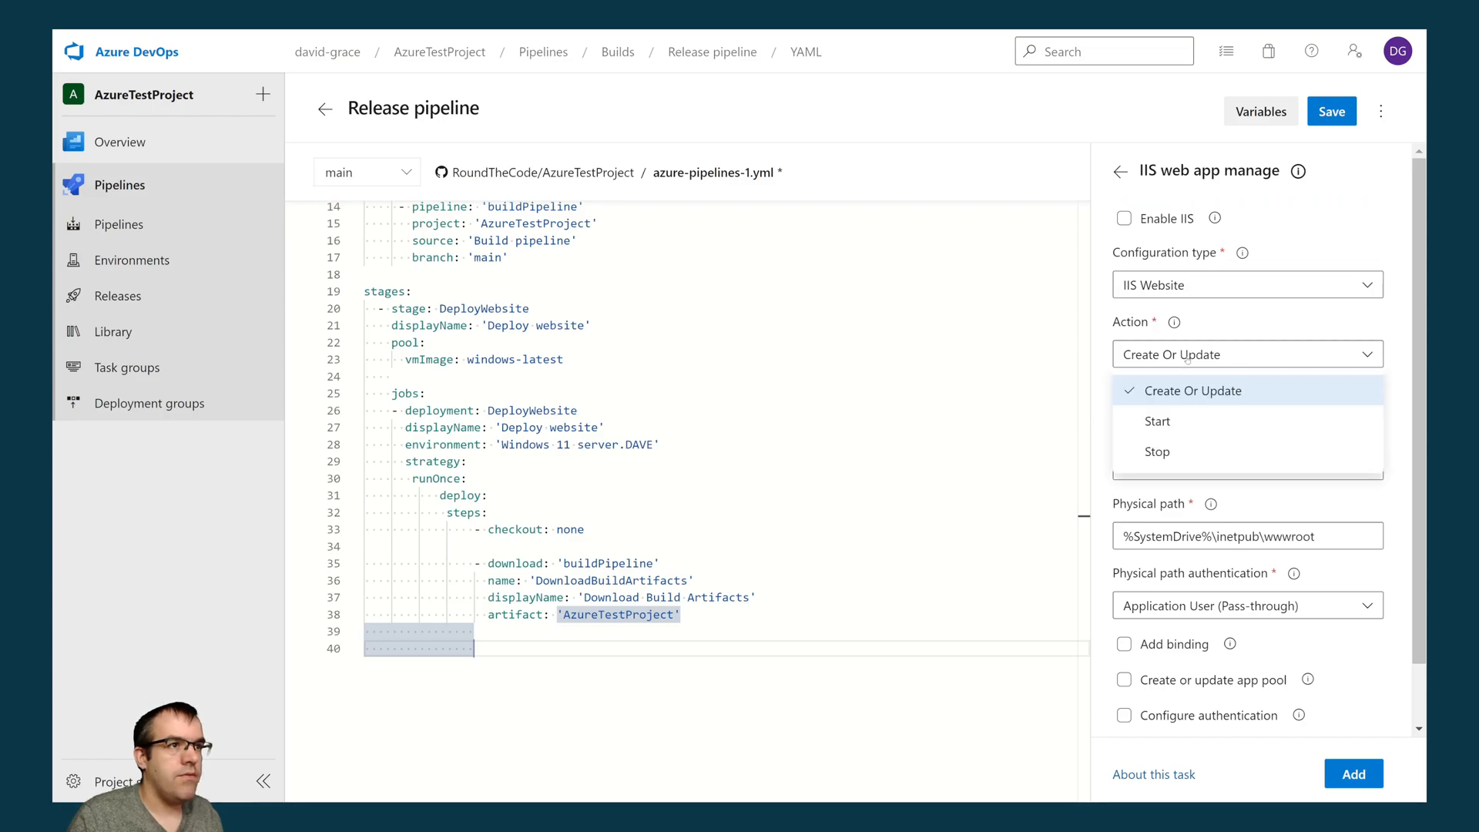
{"action": "left_click", "coordinate": [1165, 451]}
- Set the task's website name to ${{ variables.IISWebsiteName }} and add the task to the pipeline YAML
{"action": "left_click", "coordinate": [1161, 423]}
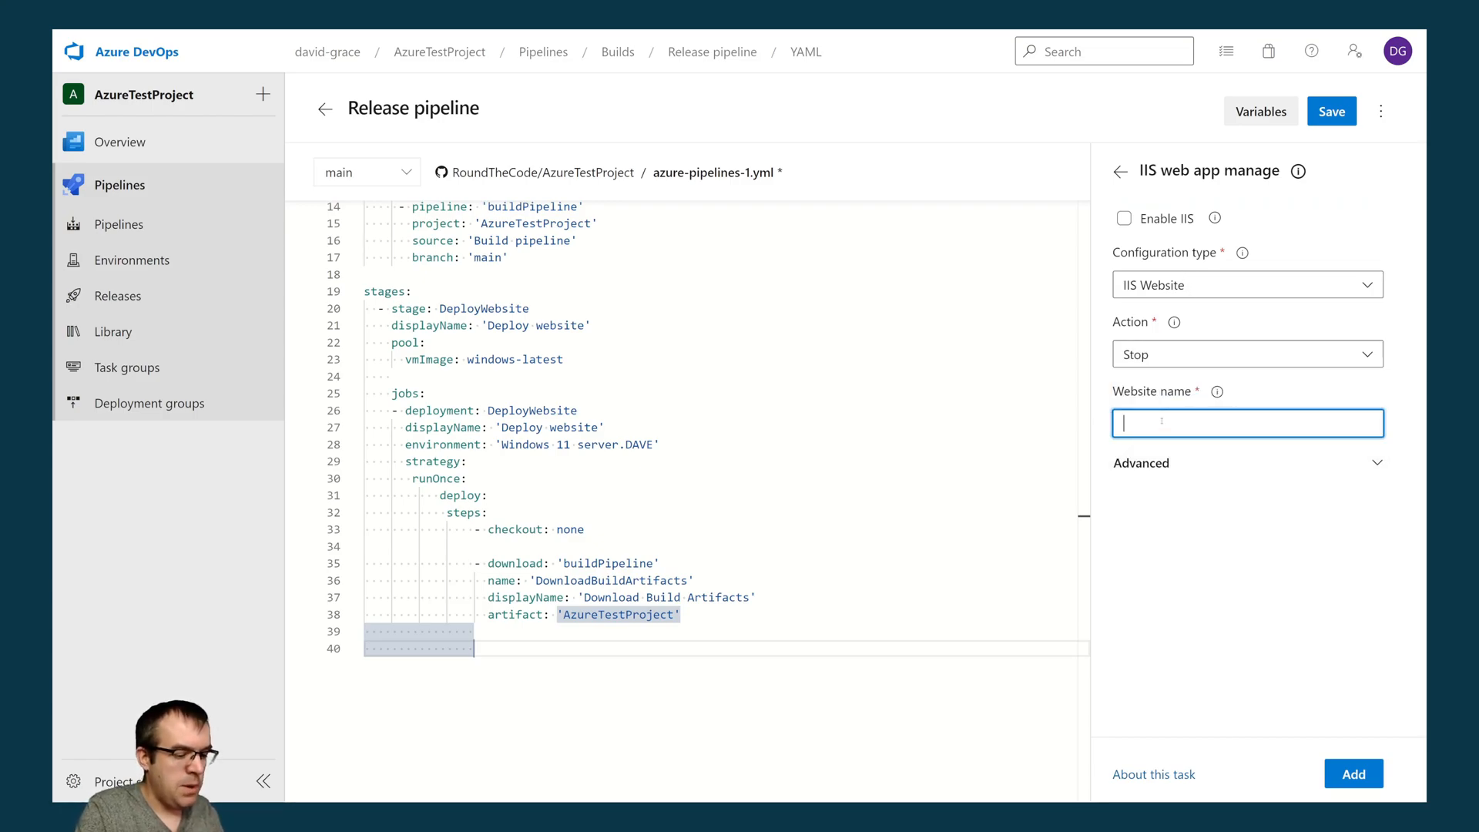
{"action": "type", "text": "${{"}
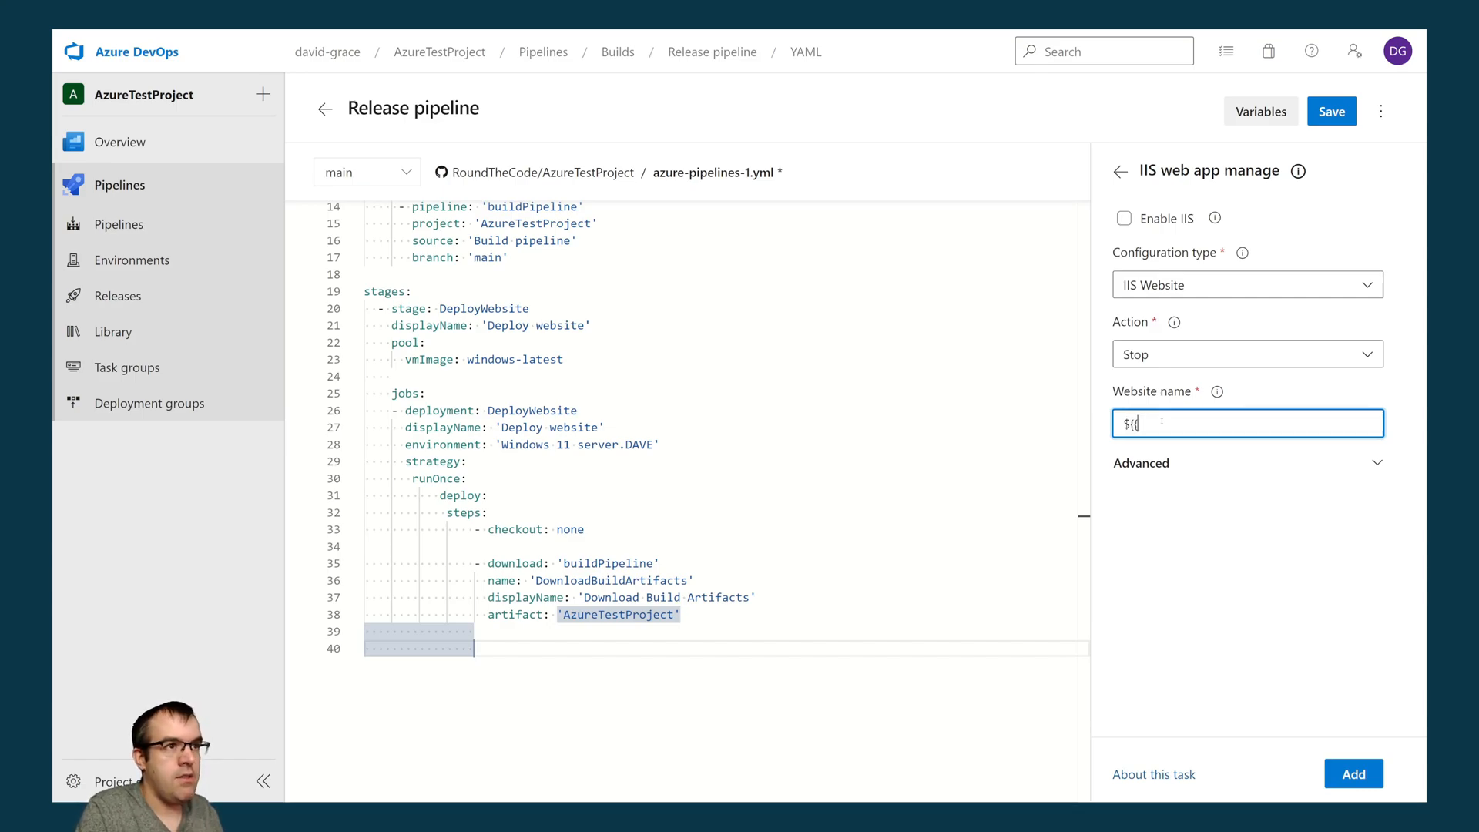
{"action": "type", "text": " variables."}
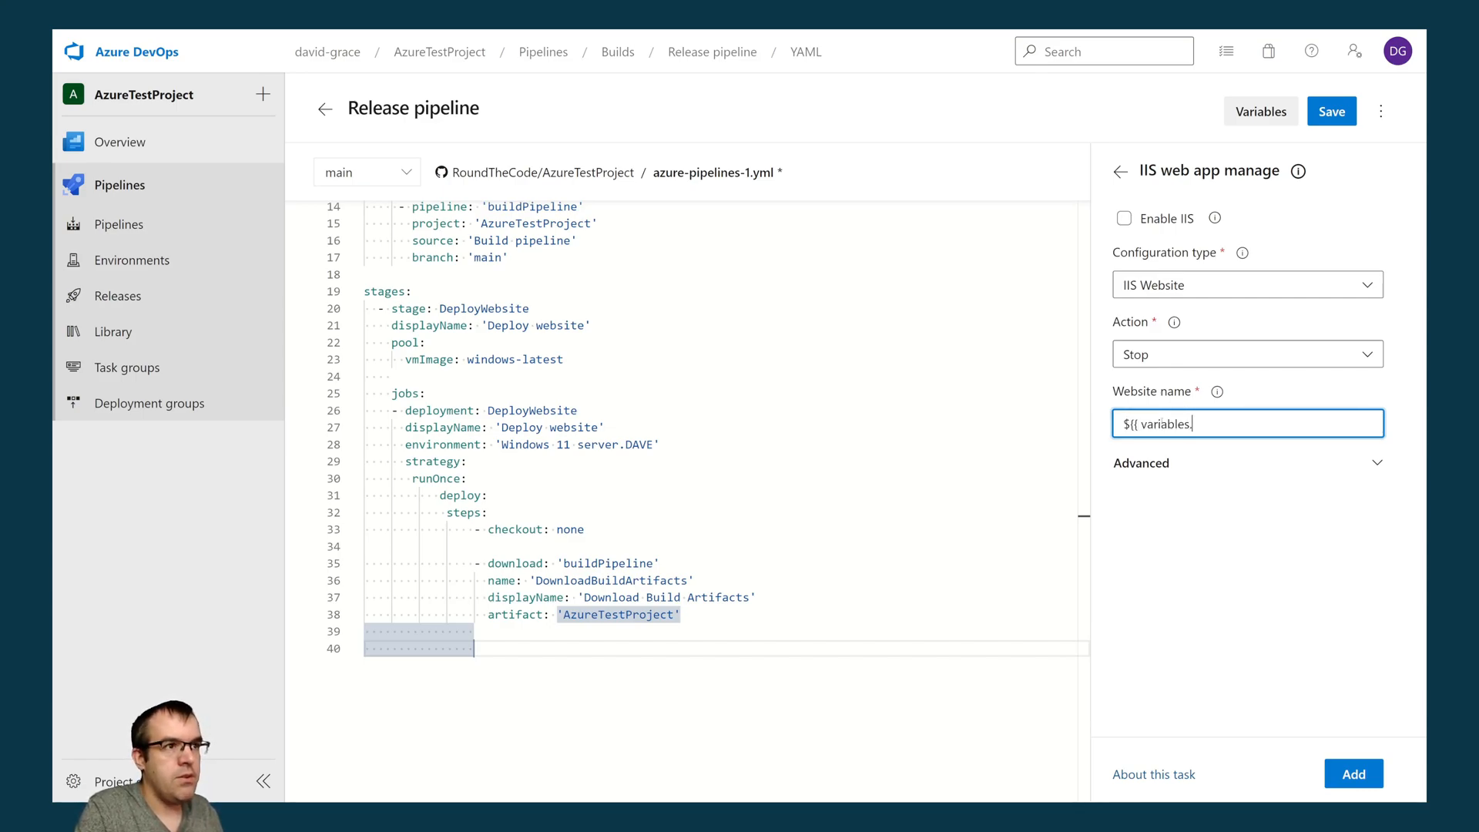
{"action": "type", "text": "IISW"}
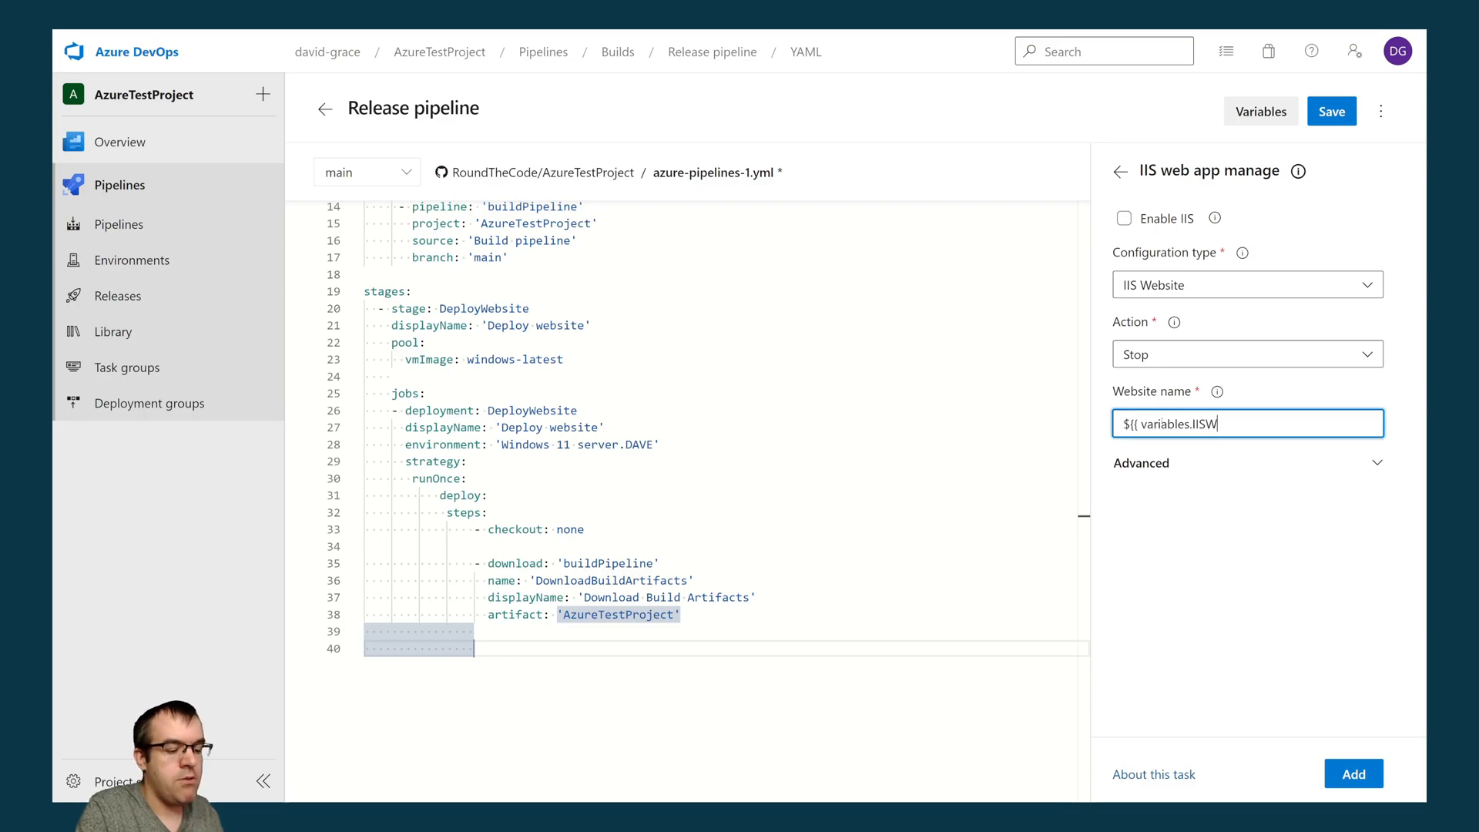
{"action": "type", "text": "ebsiteName }}"}
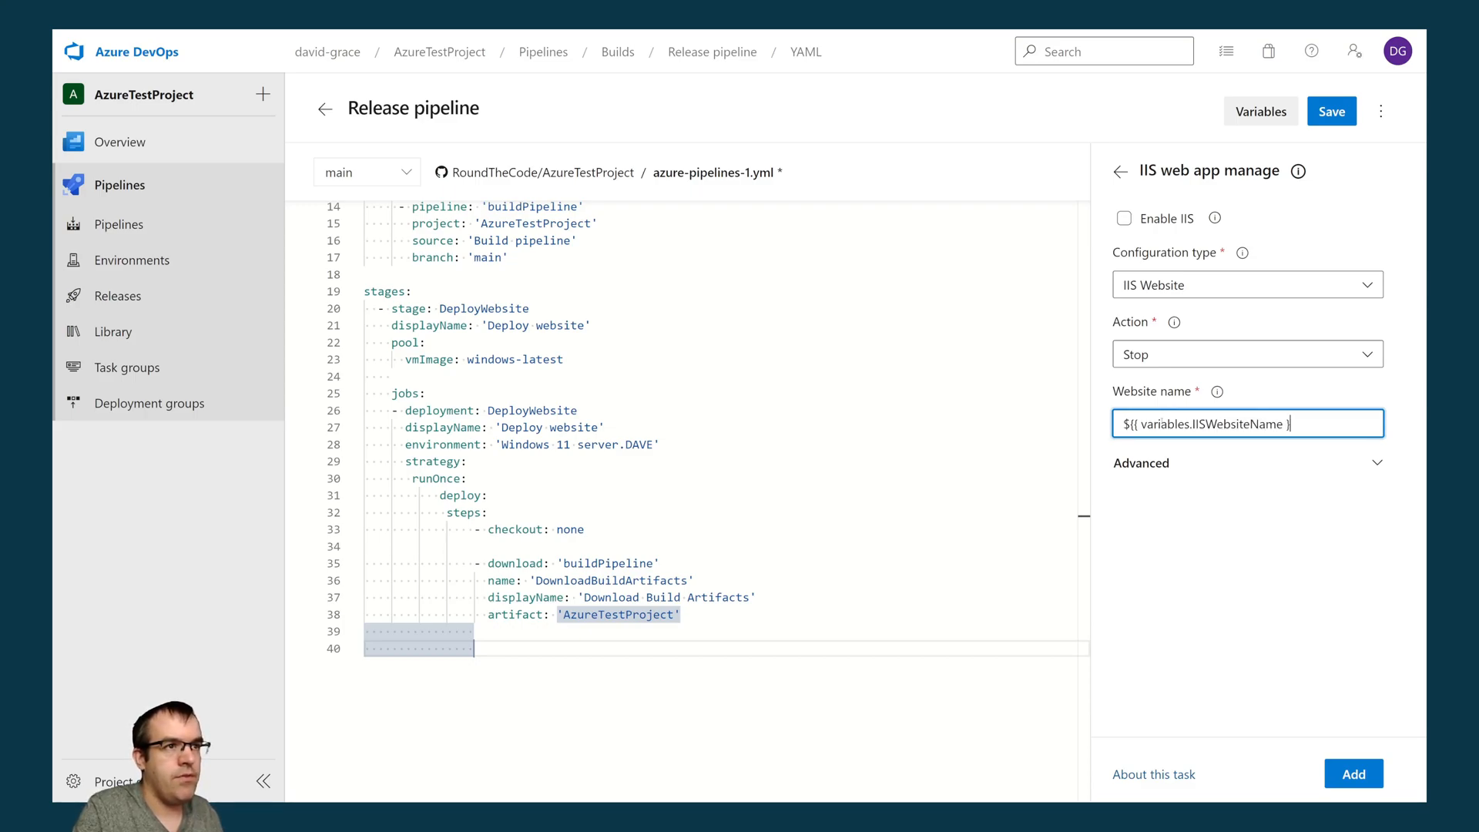
{"action": "left_click", "coordinate": [1353, 774]}
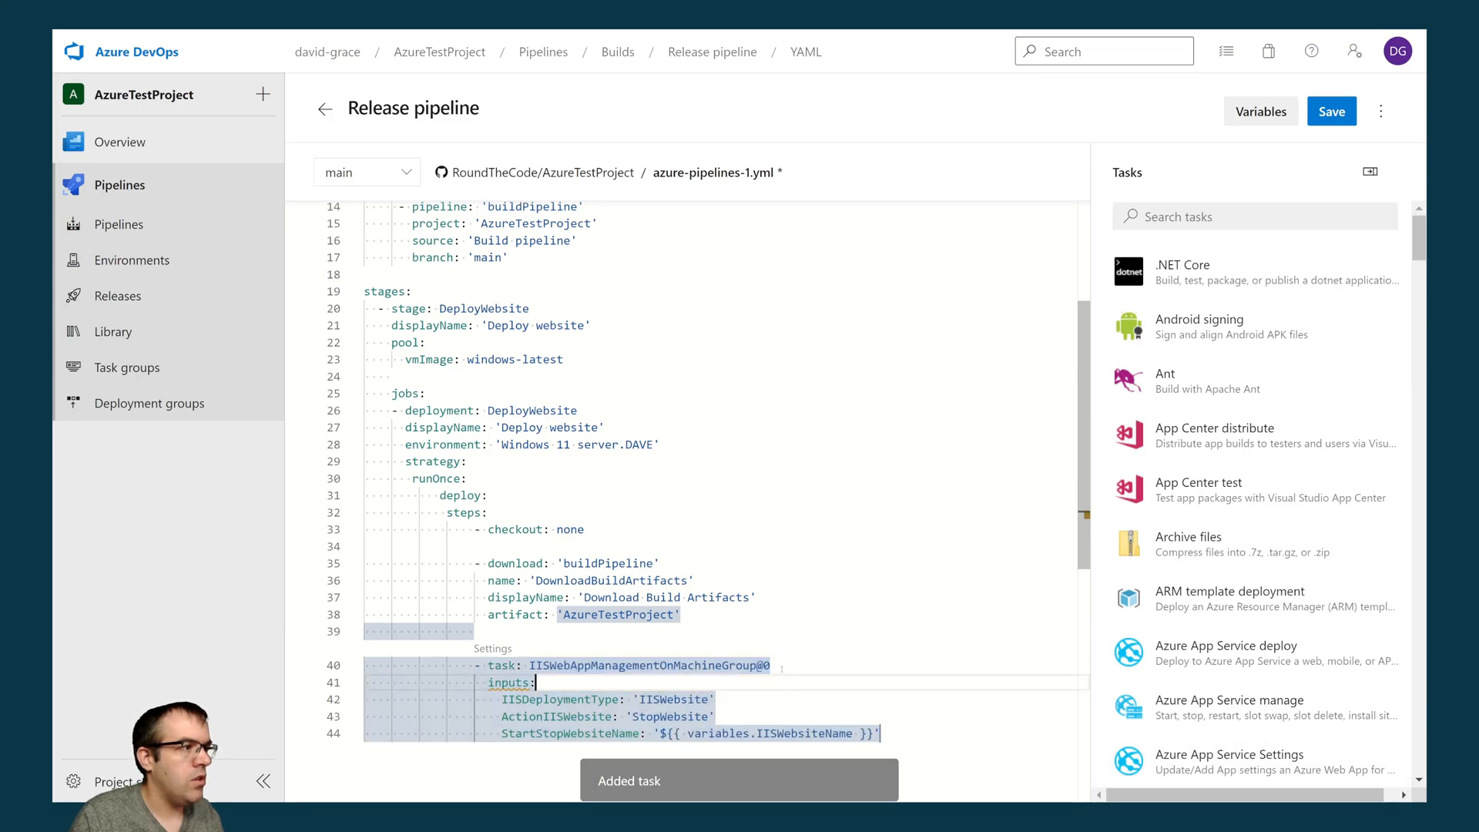
- Give the website-stopping IIS task the name 'StopIIS' and the displayName 'Stop IIS website' in the YAML
{"action": "scroll", "coordinate": [777, 655], "scroll_direction": "up", "scroll_amount": 3}
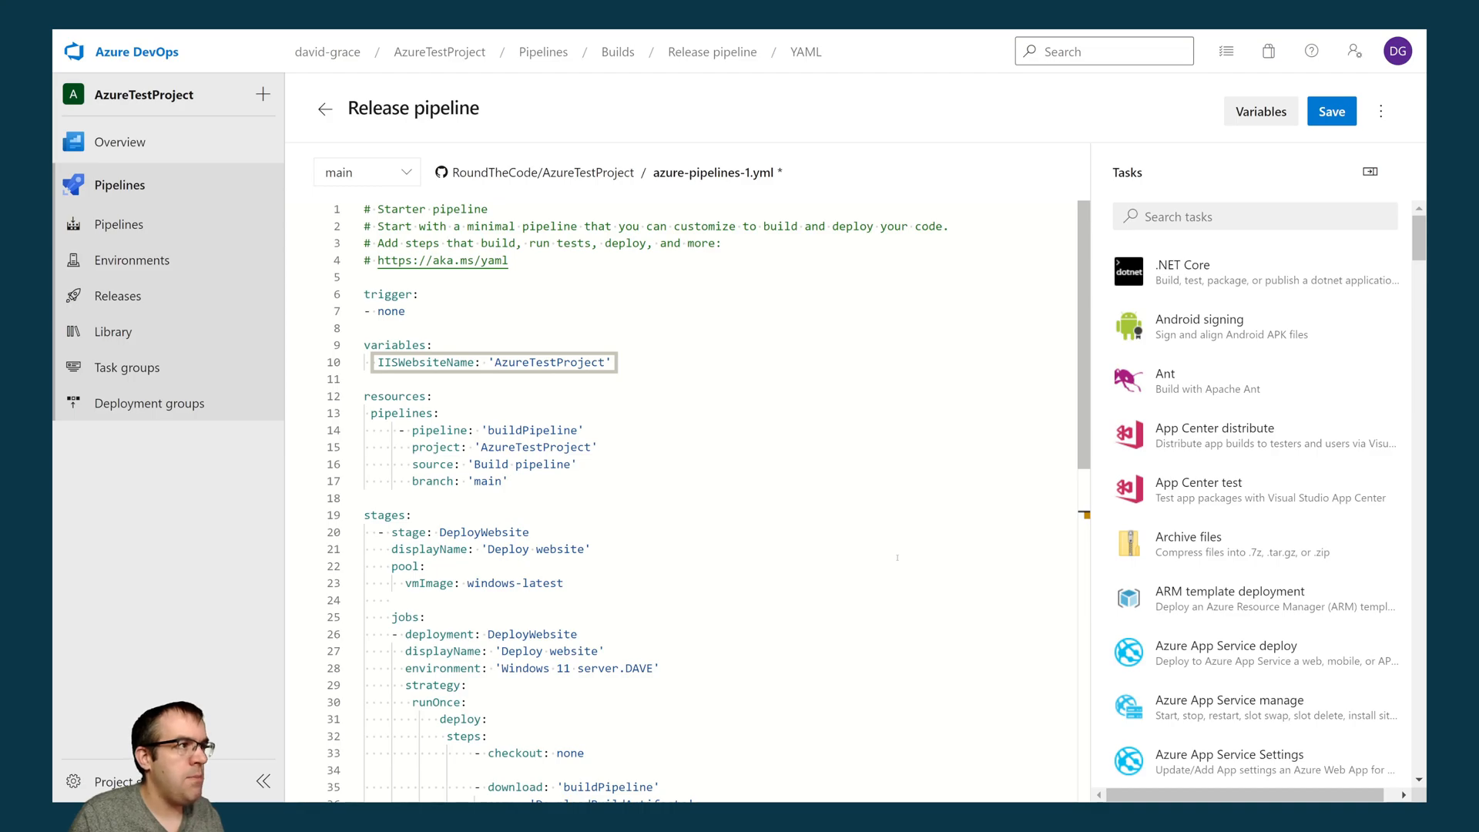
{"action": "scroll", "coordinate": [791, 559], "scroll_direction": "down", "scroll_amount": 3}
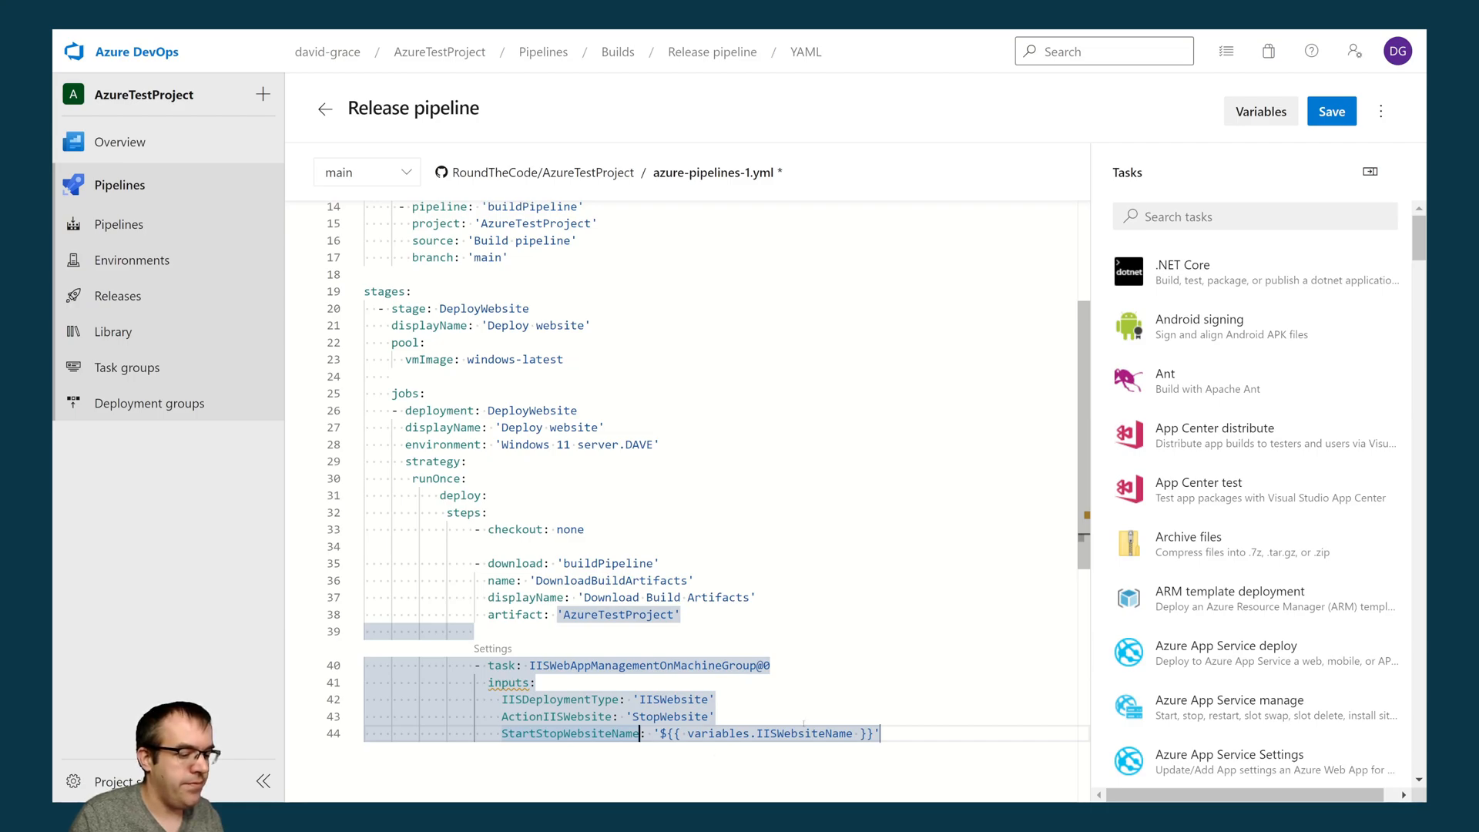
{"action": "left_click", "coordinate": [791, 660]}
{"action": "key", "text": "Return"}
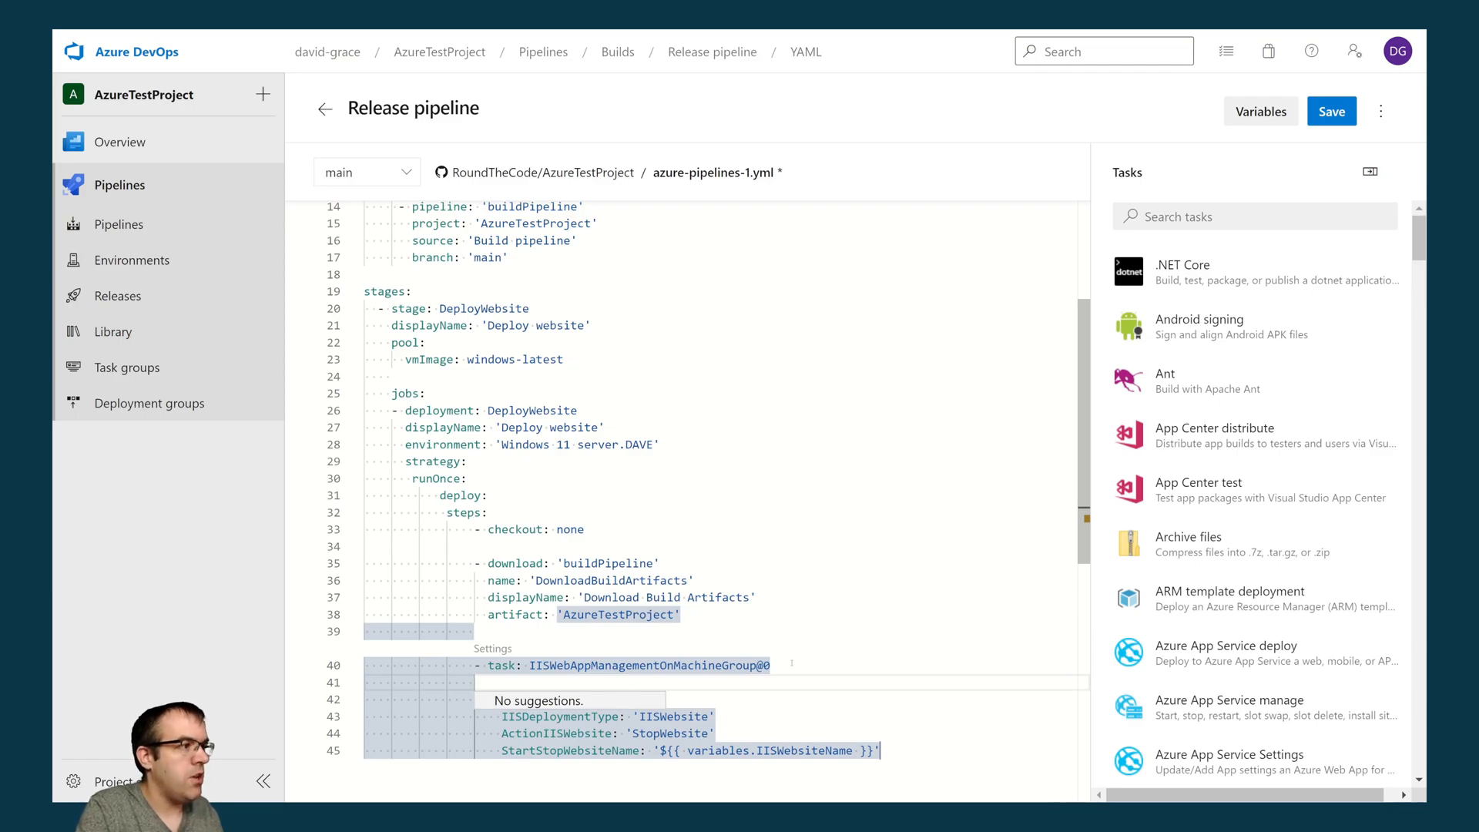
{"action": "type", "text": "name"}
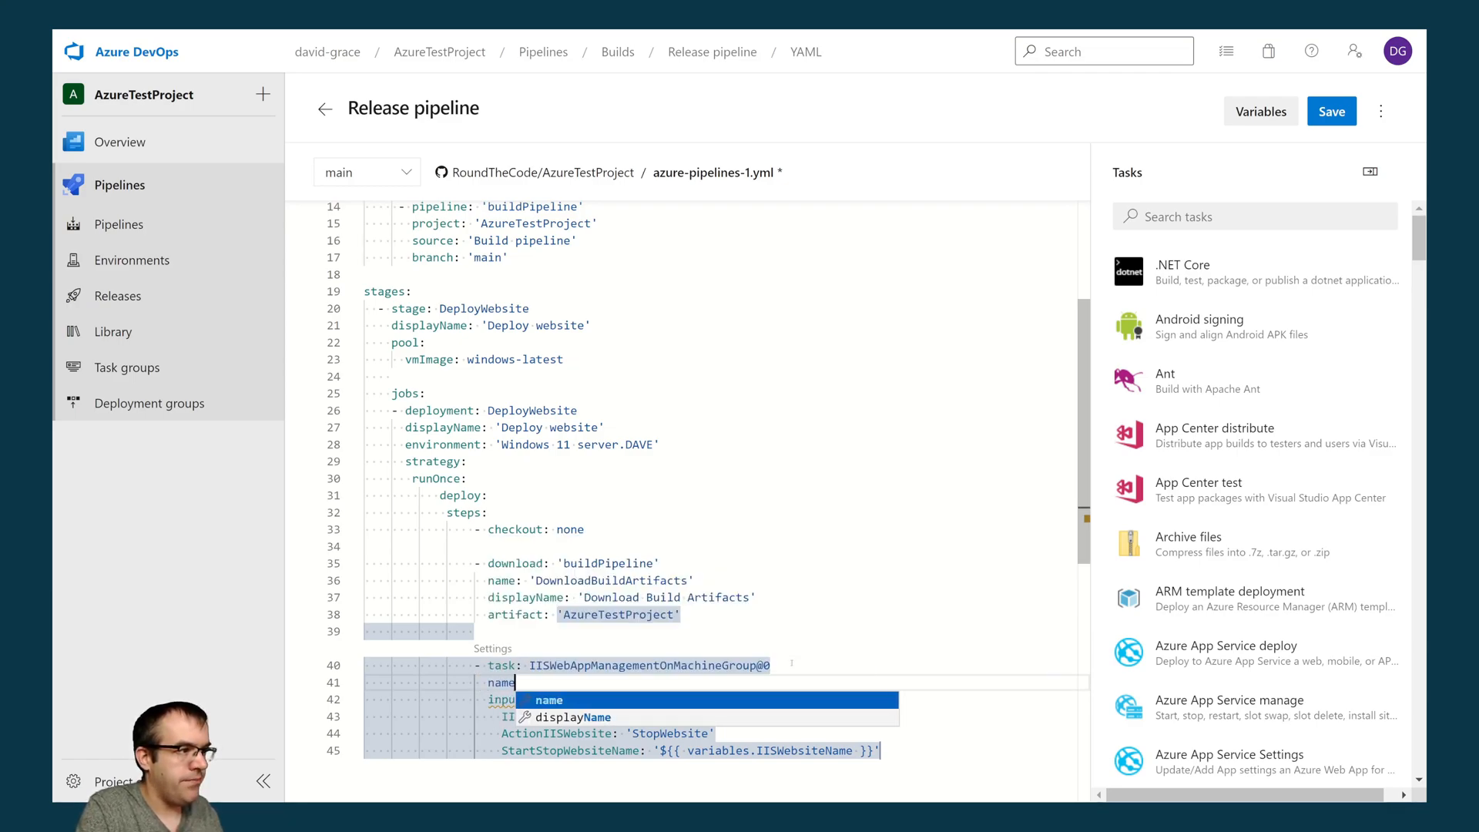
{"action": "type", "text": ": 'StopIIS"}
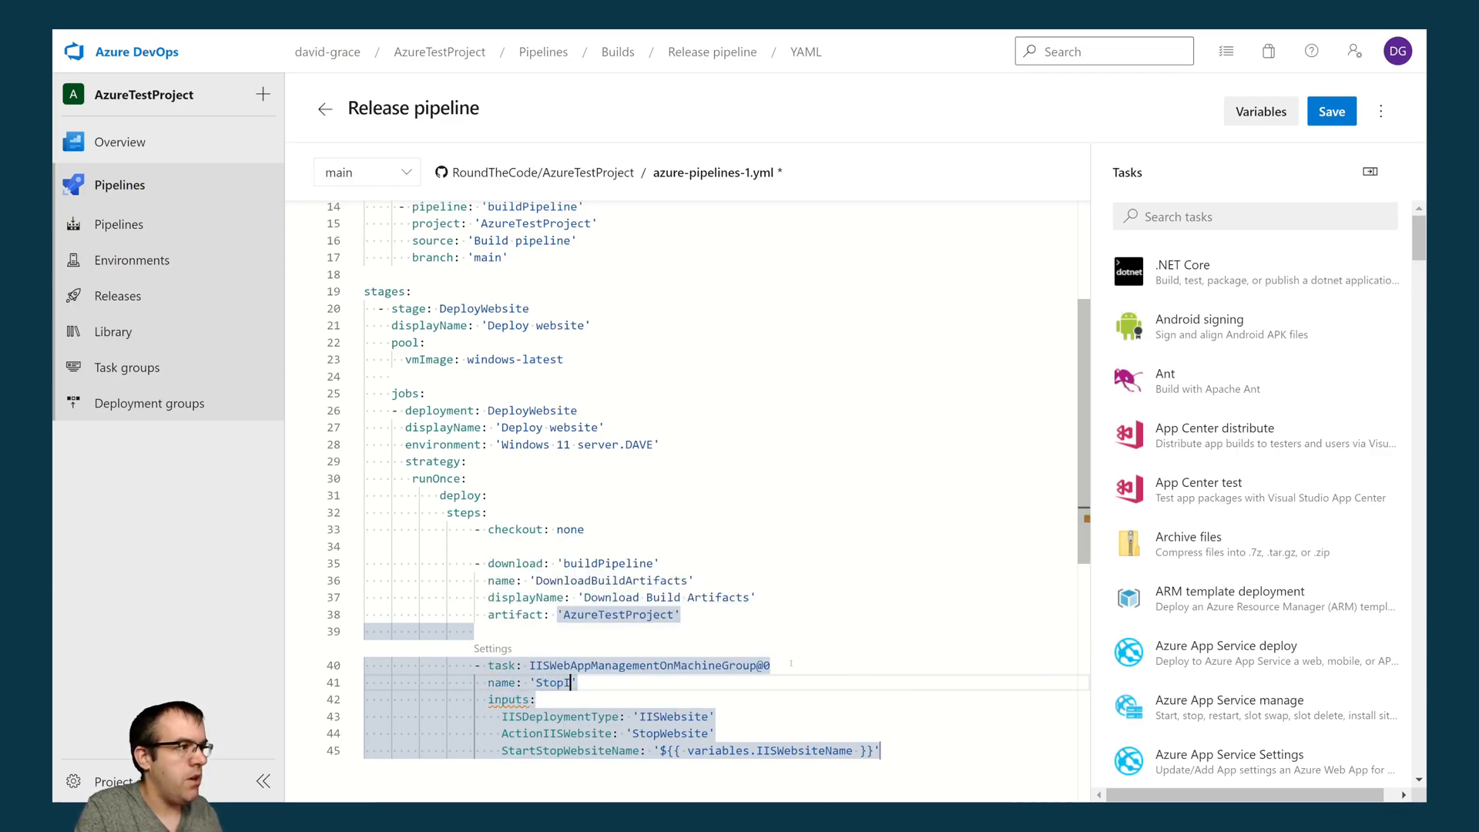
{"action": "key", "text": "Right"}
{"action": "key", "text": "Return"}
{"action": "type", "text": "dis"}
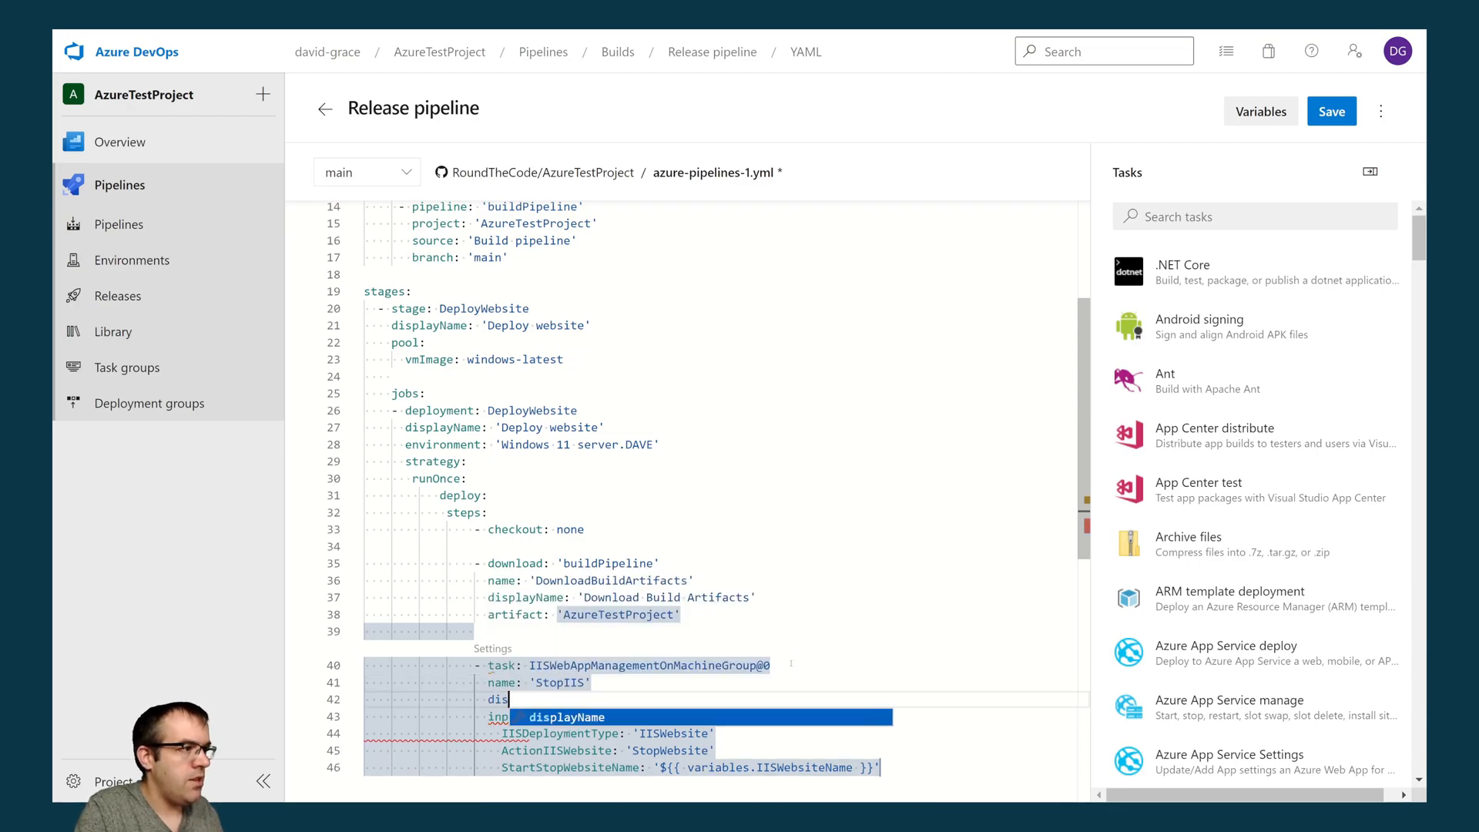
{"action": "type", "text": "playName: 'Stop IIS"}
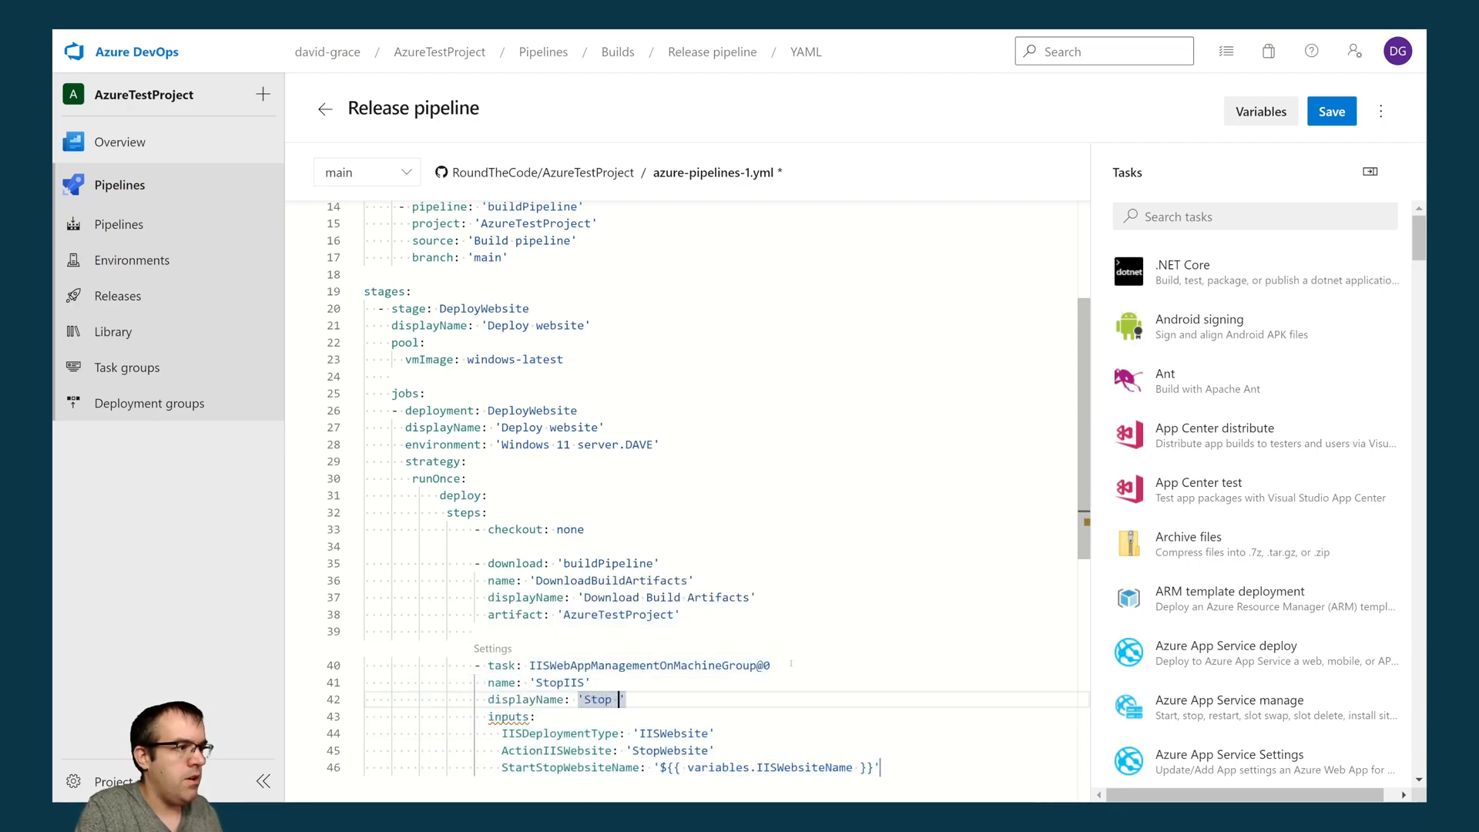
{"action": "type", "text": " website"}
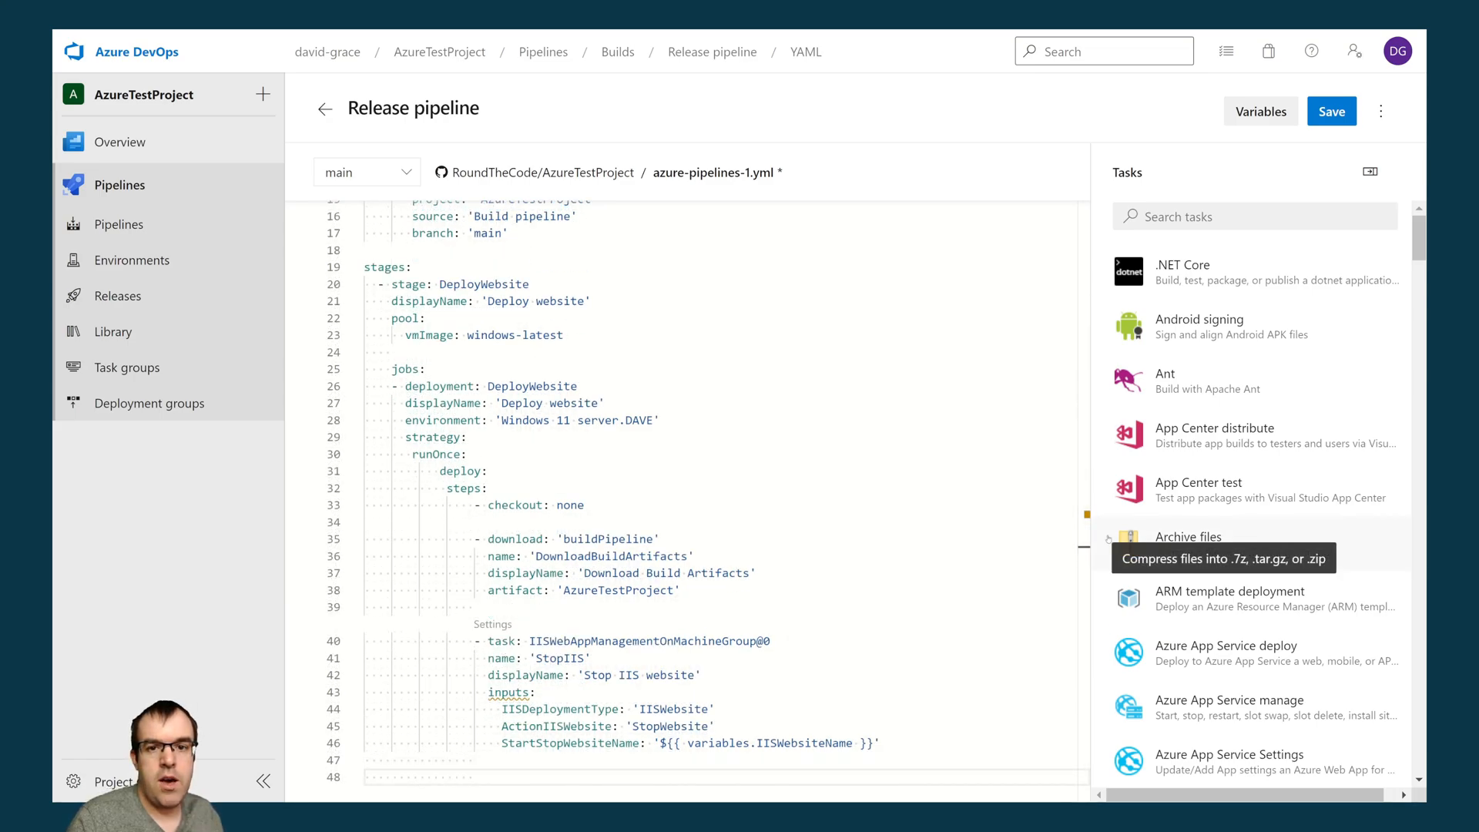
- Find the IIS web app deploy task by searching for "IIS" and set its website name to ${{ variables.IISWebsiteName }}
{"action": "left_click", "coordinate": [1148, 217]}
{"action": "type", "text": "IIS"}
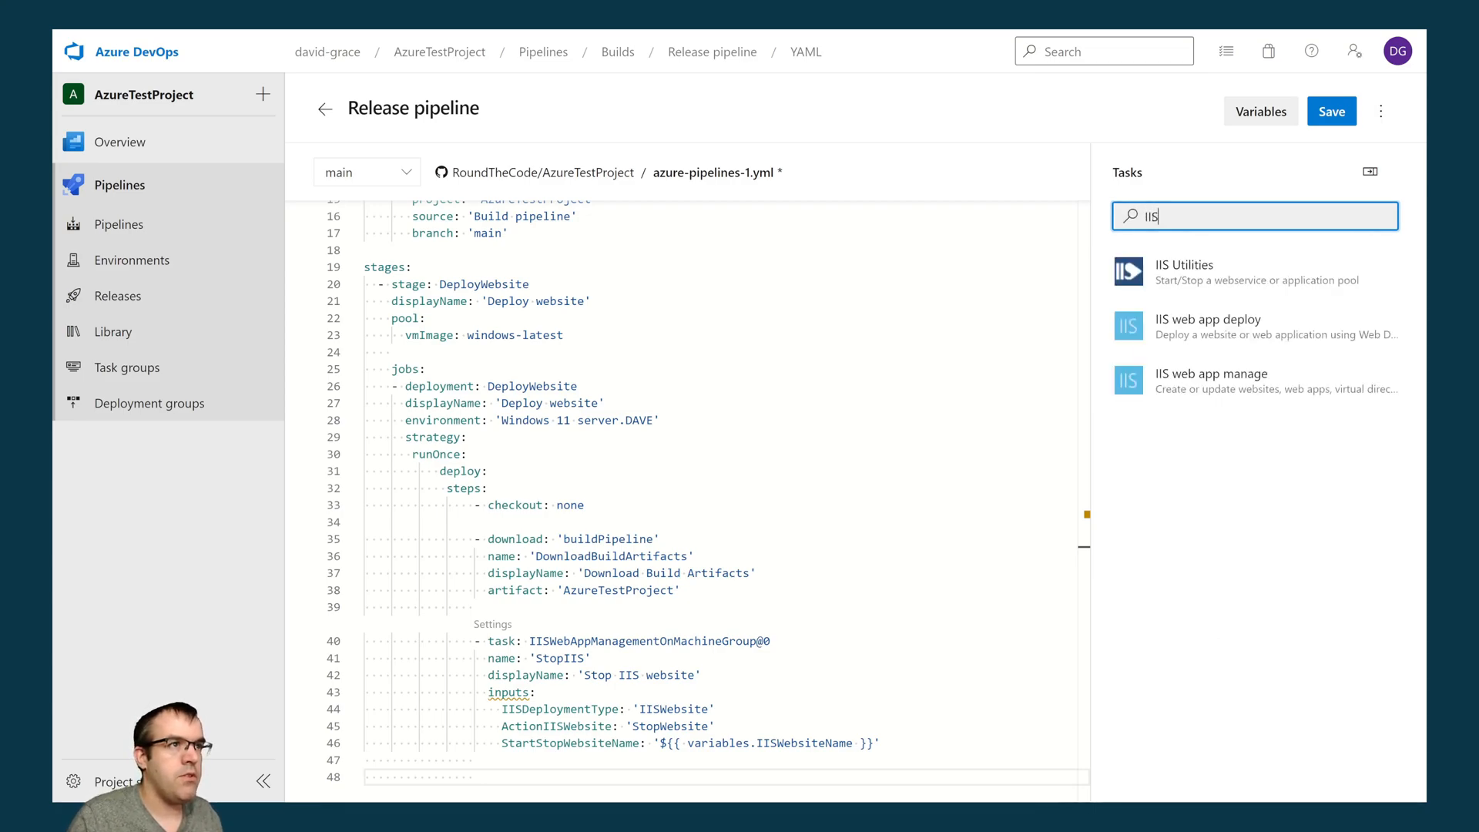
{"action": "left_click", "coordinate": [1261, 329]}
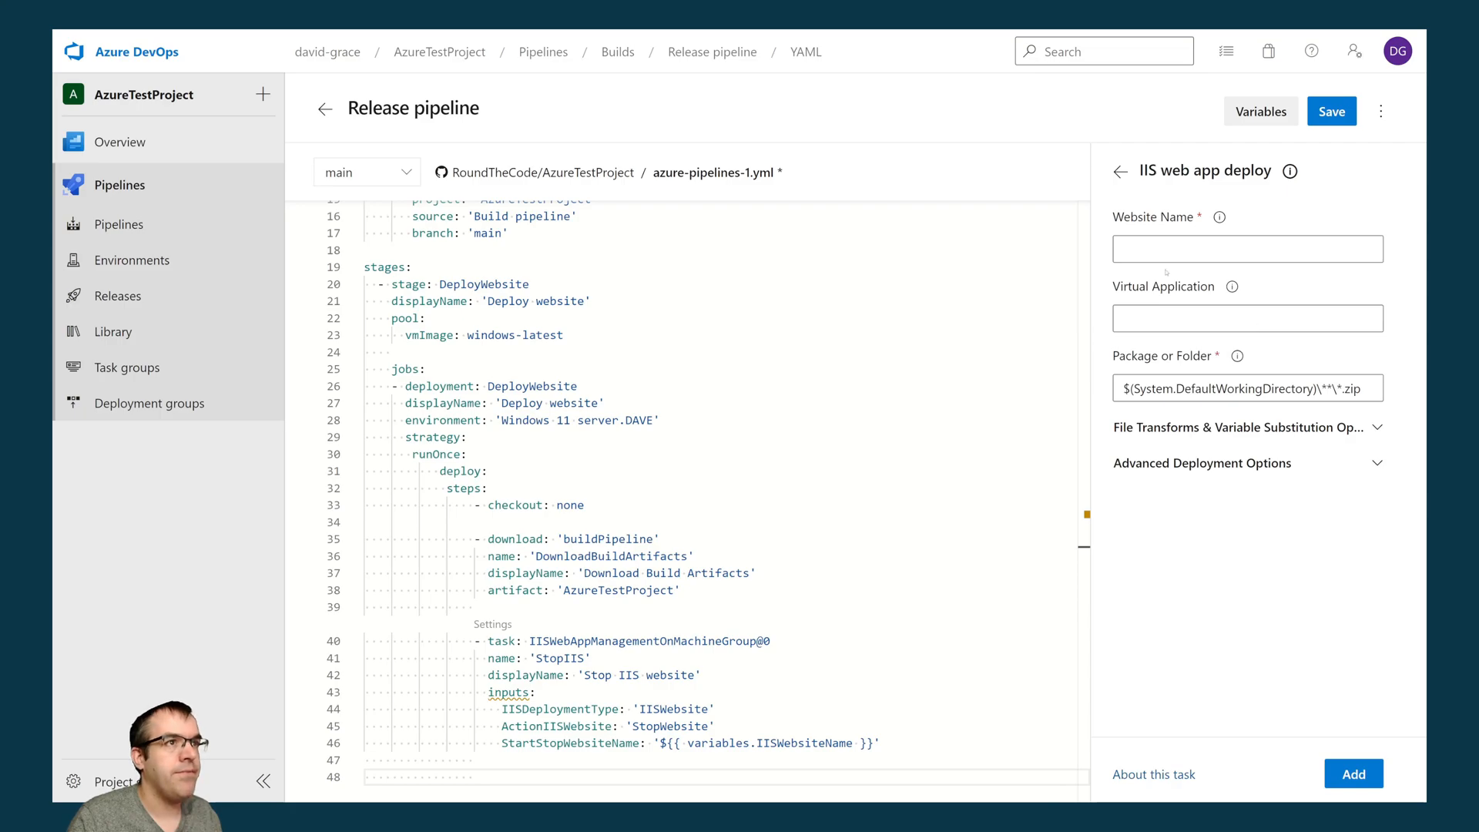
{"action": "left_click_drag", "start_coordinate": [660, 742], "coordinate": [874, 742]}
{"action": "key", "text": "ctrl+c"}
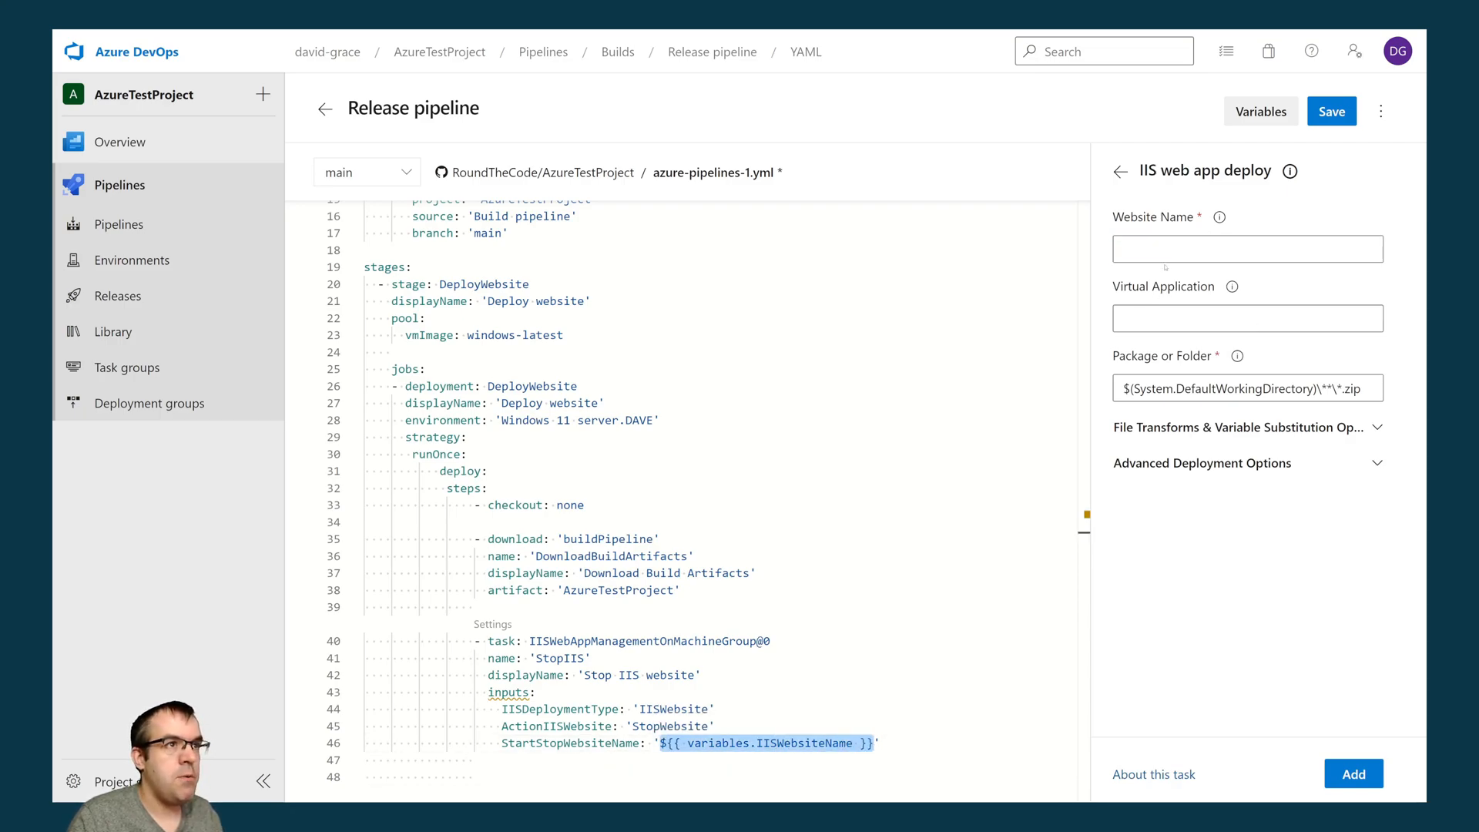
{"action": "left_click", "coordinate": [1242, 249]}
{"action": "key", "text": "ctrl+v"}
- Set the deploy task's package or folder to $(Pipeline.Workspace)\buildPipeline\AzureTestProject\RoundTheCode.AzureTestProject
{"action": "key", "text": "Tab"}
{"action": "key", "text": "Tab"}
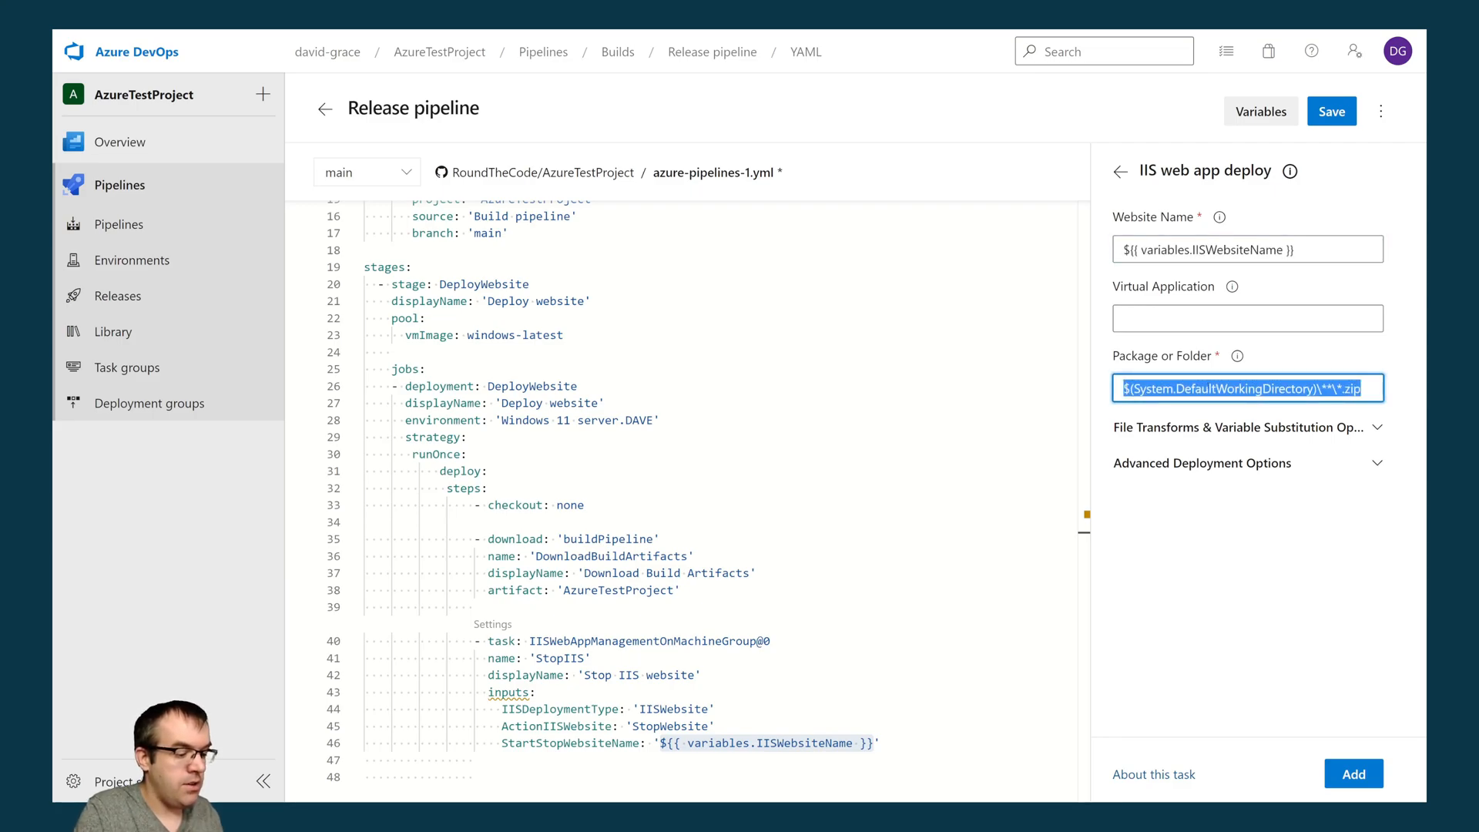
{"action": "key", "text": "BackSpace"}
{"action": "type", "text": "${pip"}
{"action": "key", "text": "BackSpace"}
{"action": "key", "text": "BackSpace"}
{"action": "key", "text": "BackSpace"}
{"action": "type", "text": "Pi"}
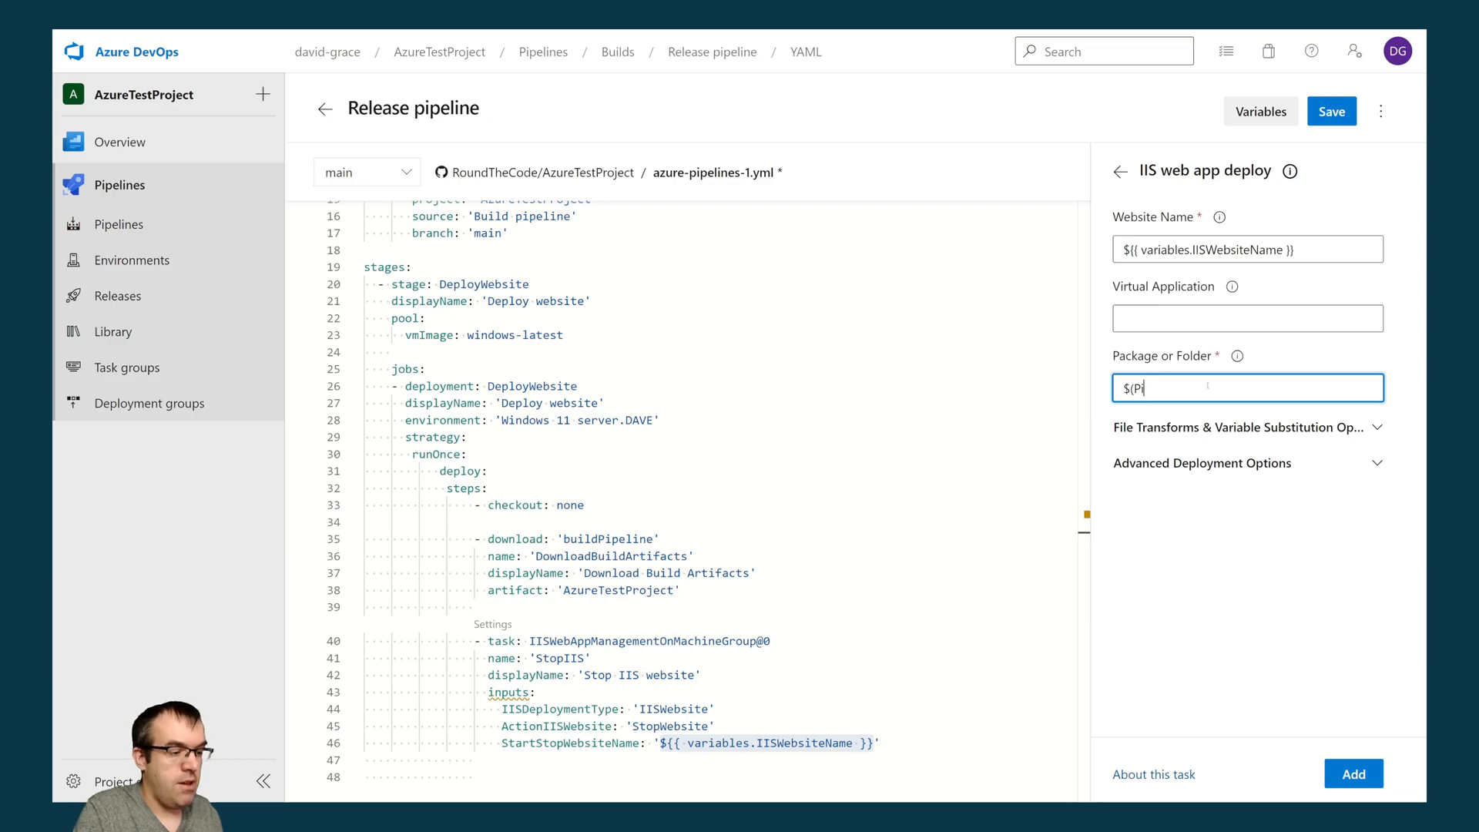
{"action": "type", "text": "peline.Wo"}
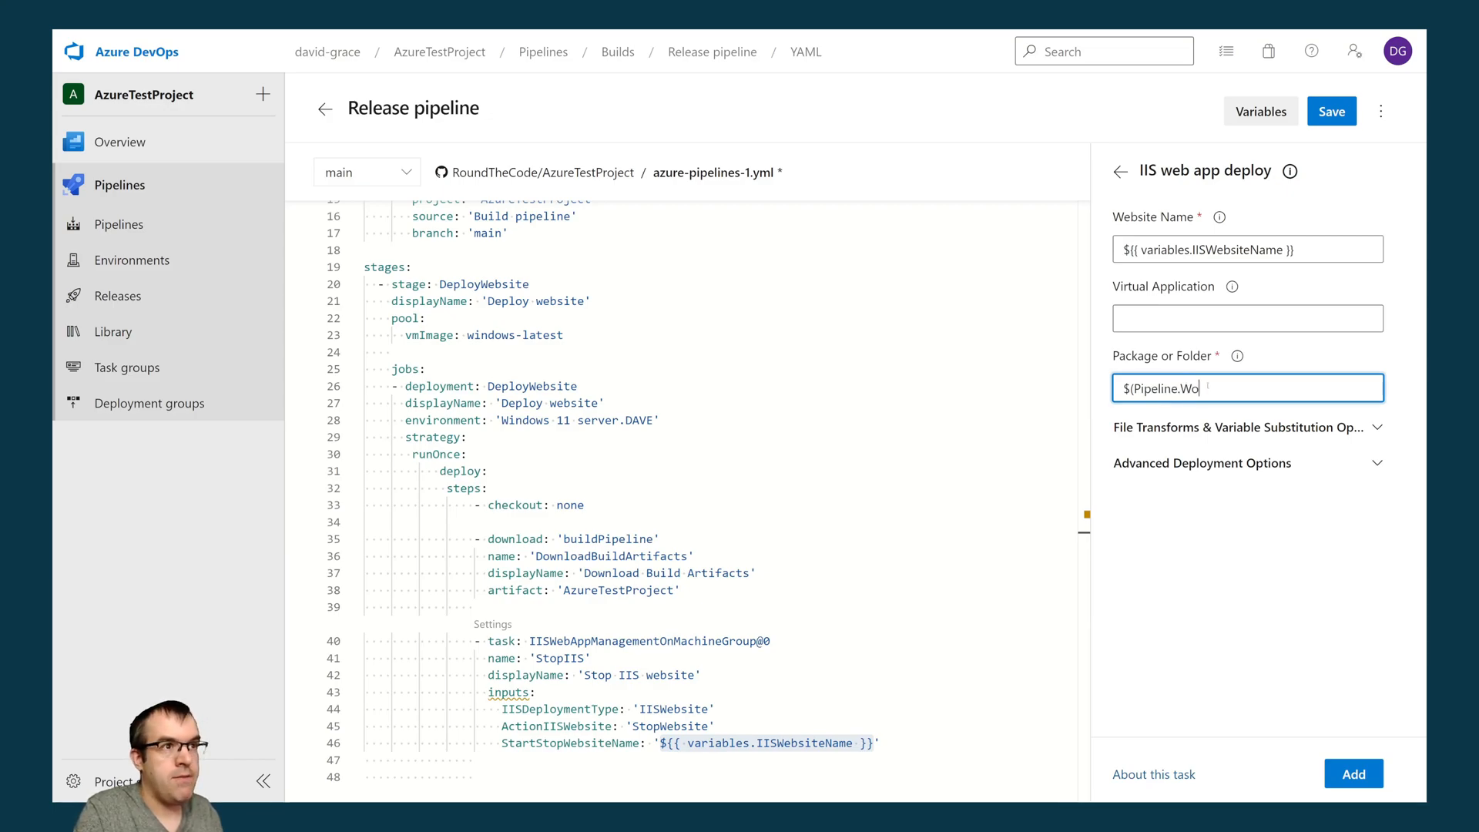
{"action": "type", "text": "rksp"}
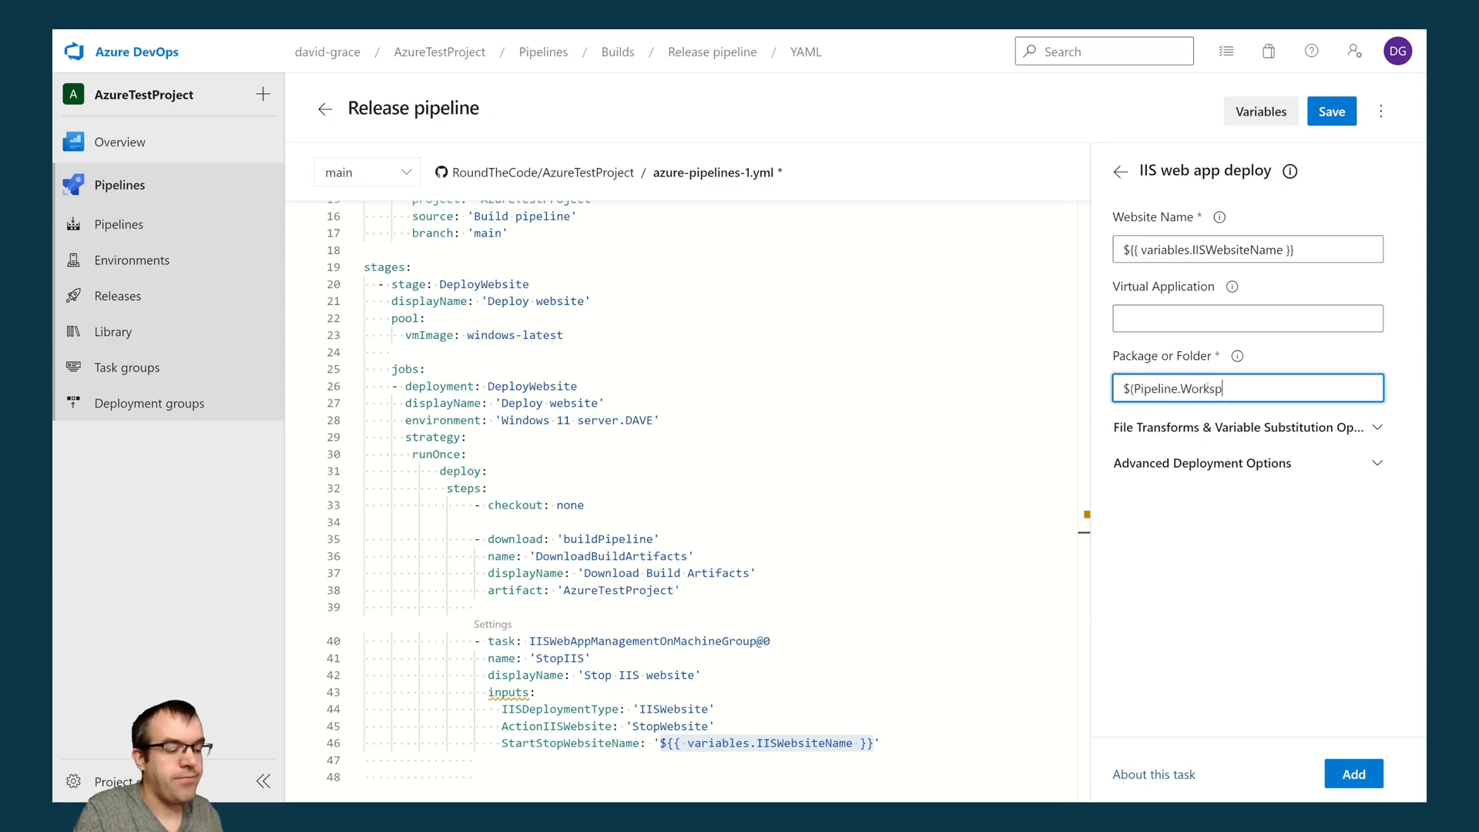
{"action": "type", "text": "ace)\\bu"}
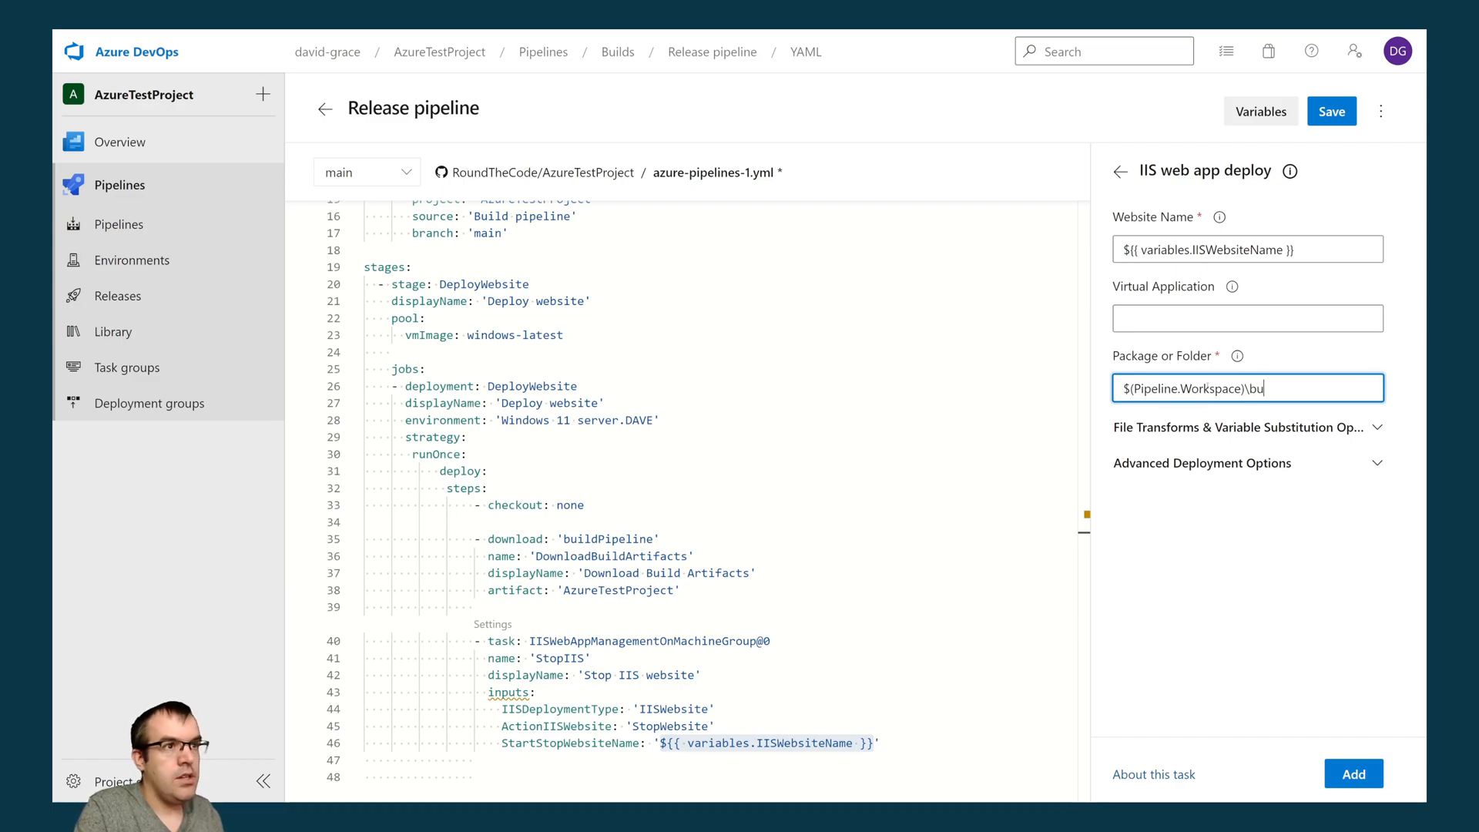
{"action": "type", "text": "ildPipelin"}
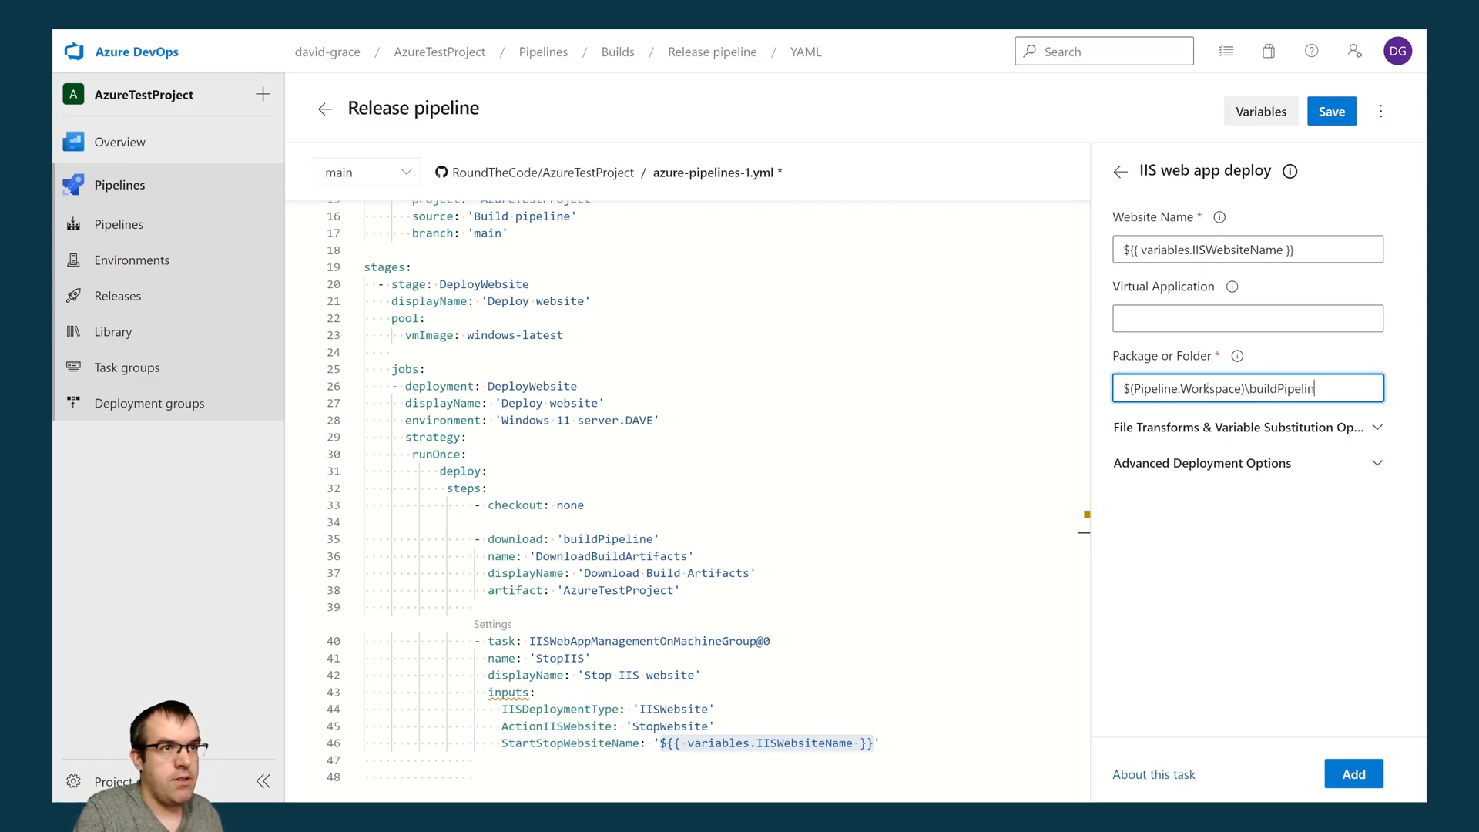
{"action": "type", "text": "e\\AzureTestProject"}
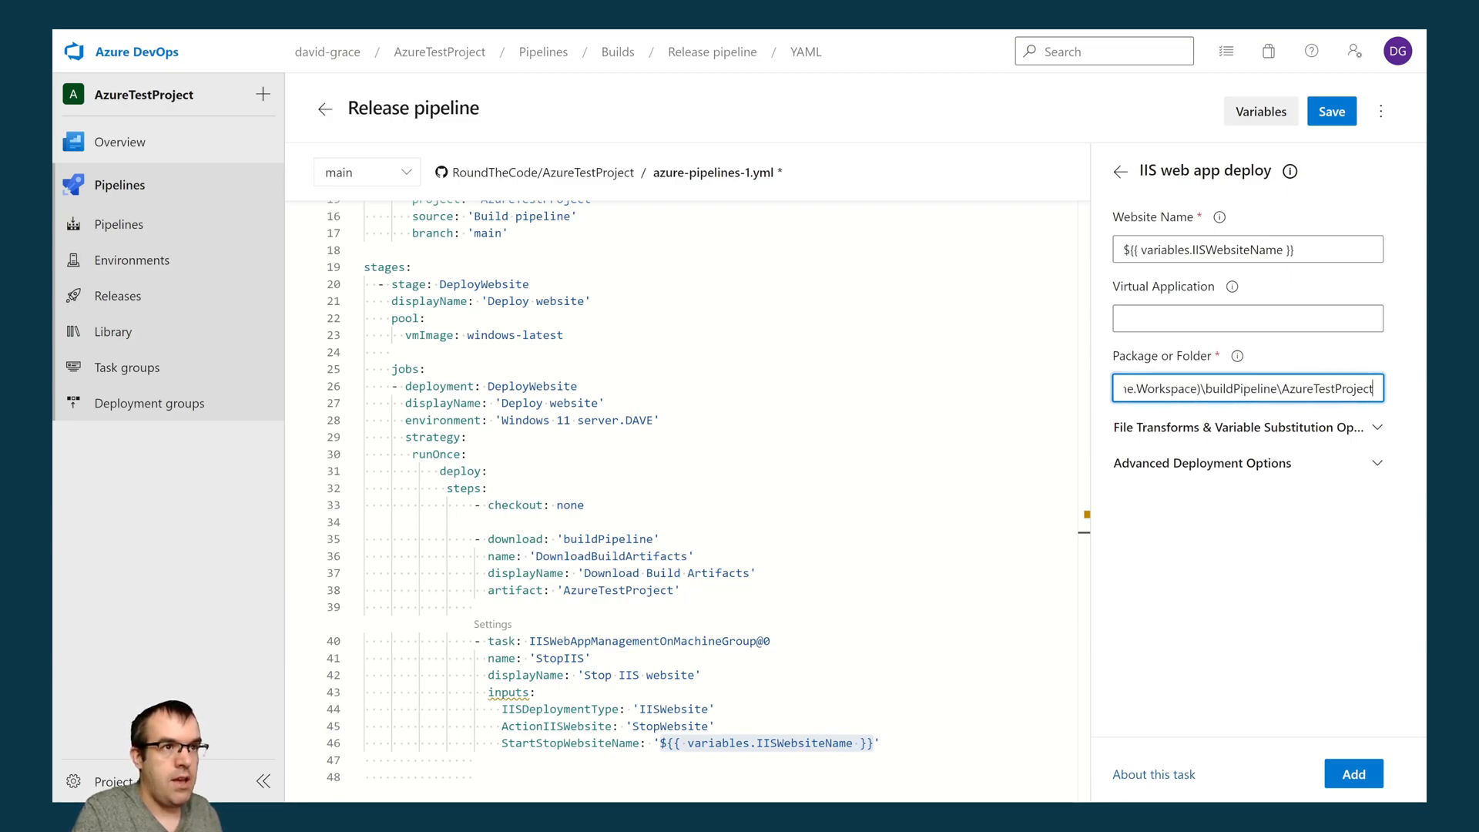
{"action": "type", "text": "\\Rou"}
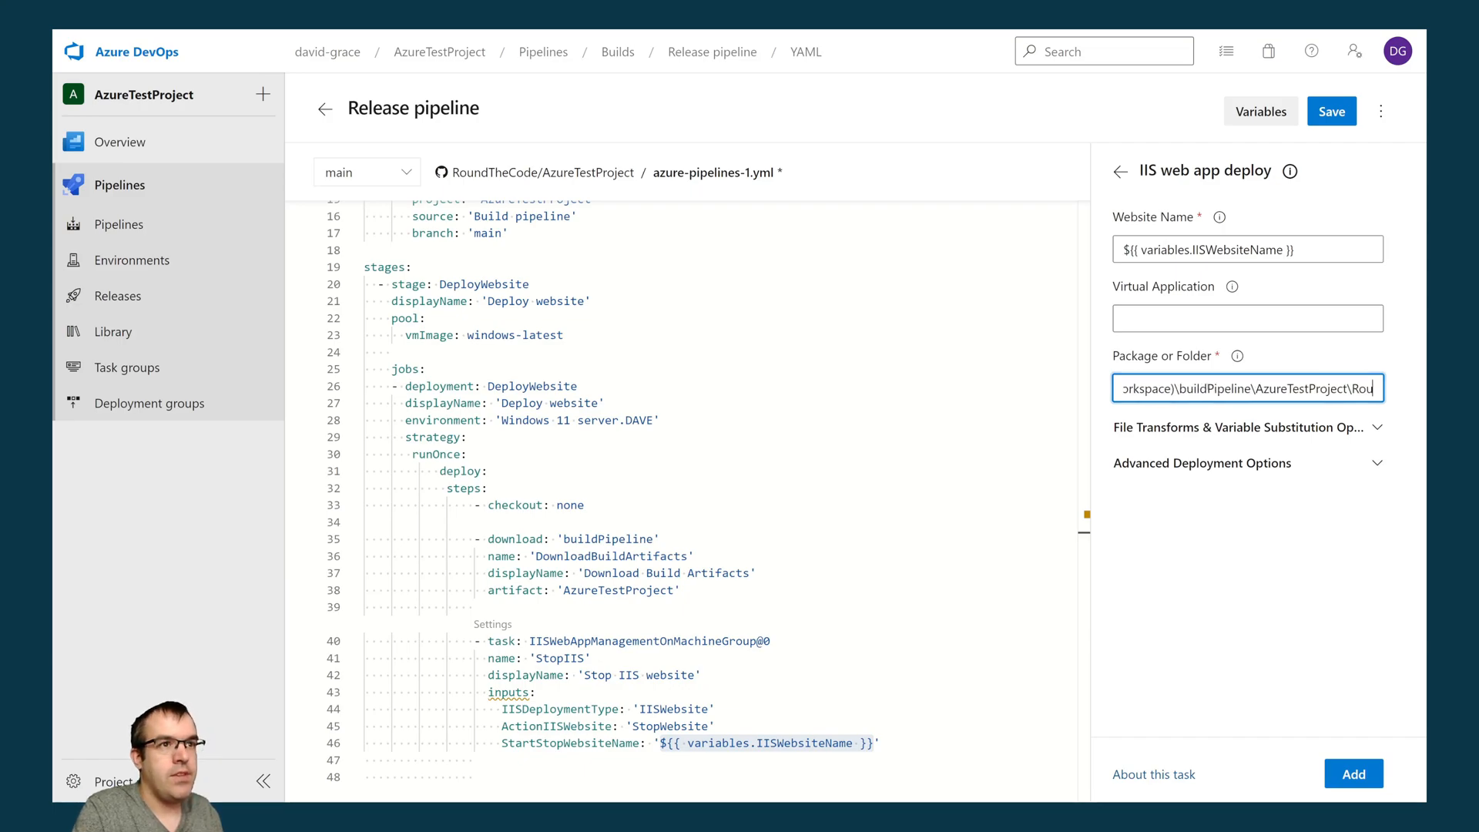
{"action": "type", "text": "ndThe"}
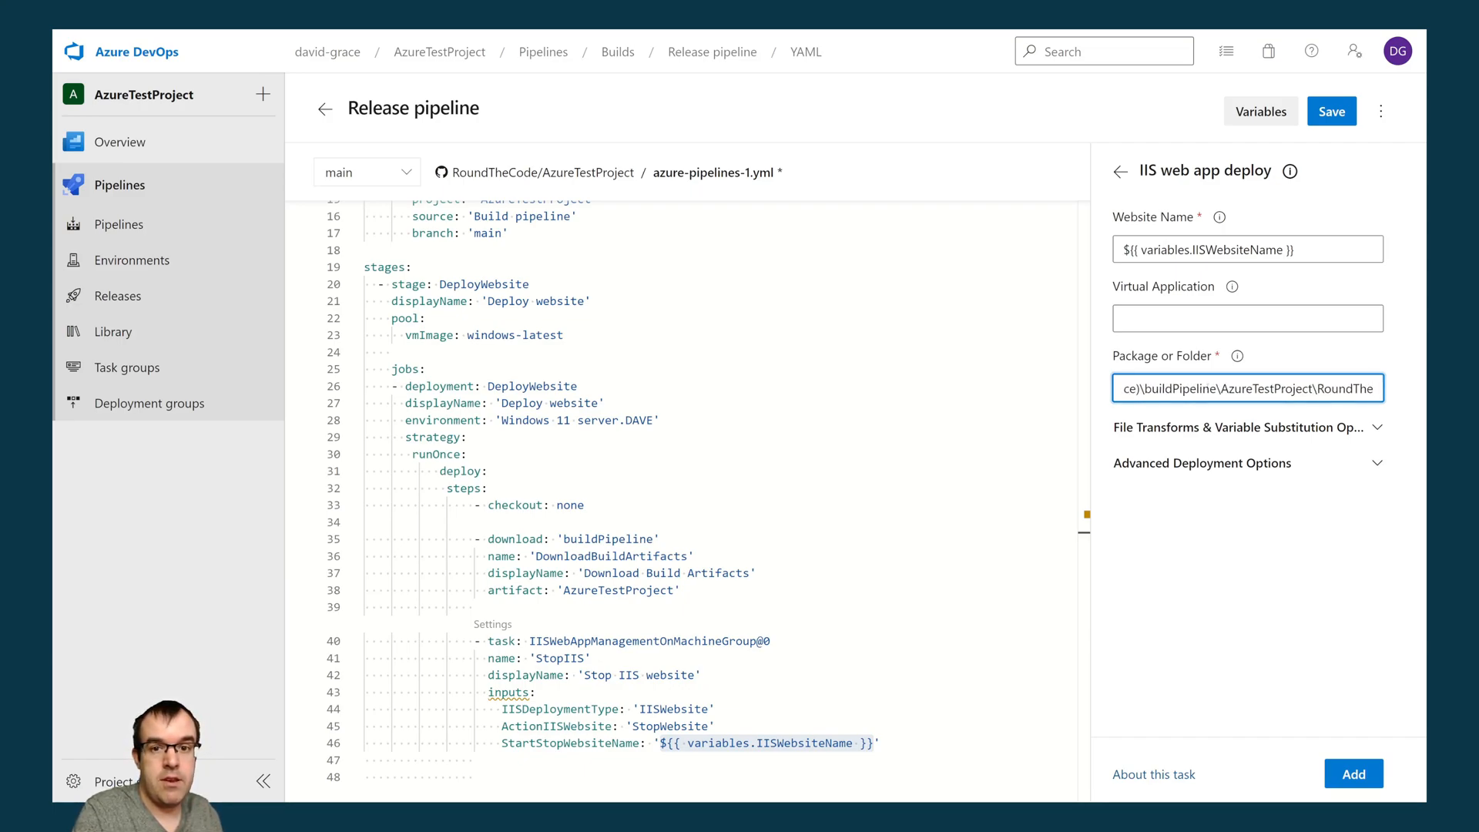
{"action": "type", "text": "Co"}
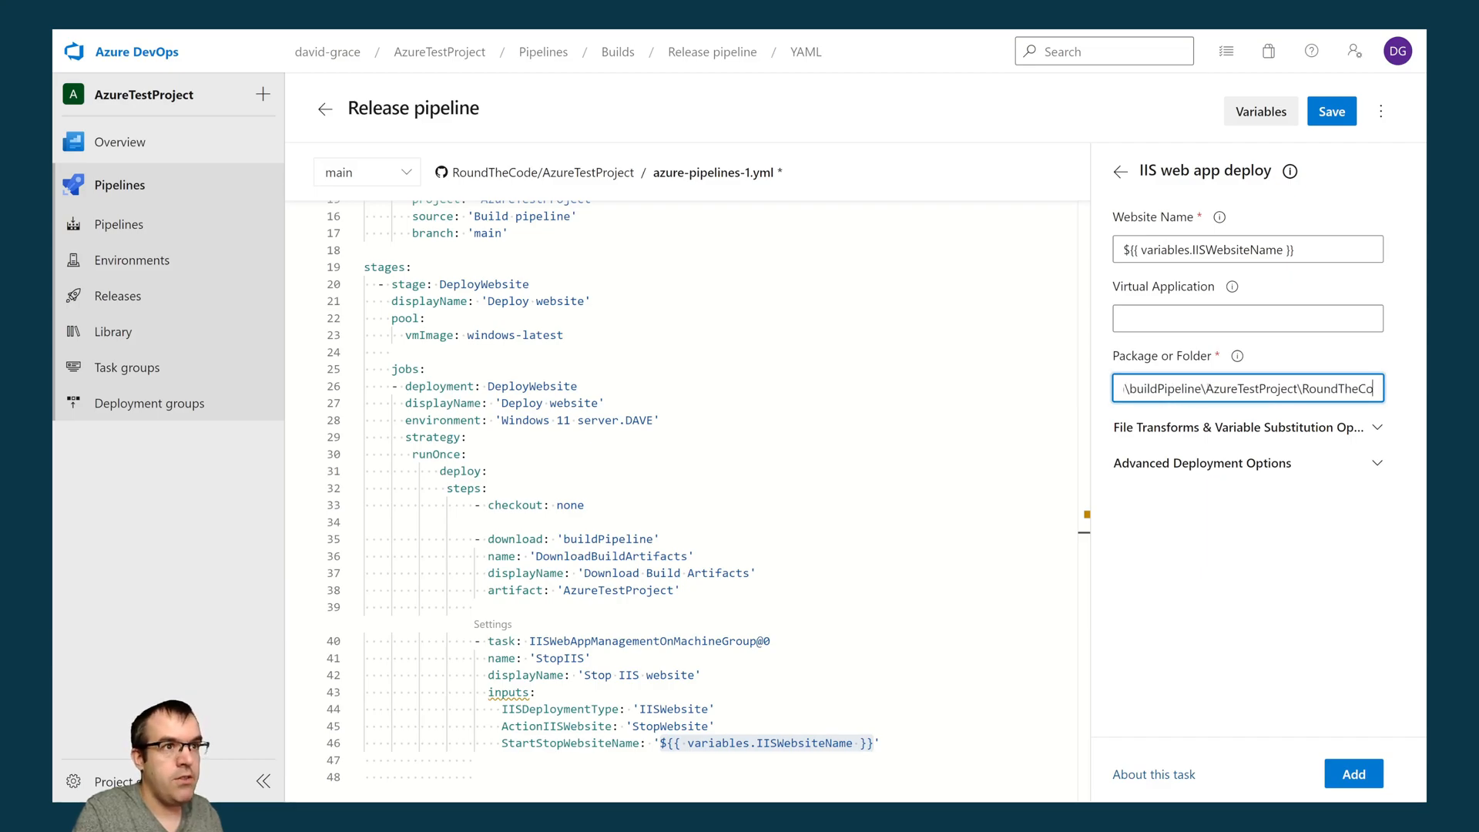
{"action": "type", "text": "de.AzureTes"}
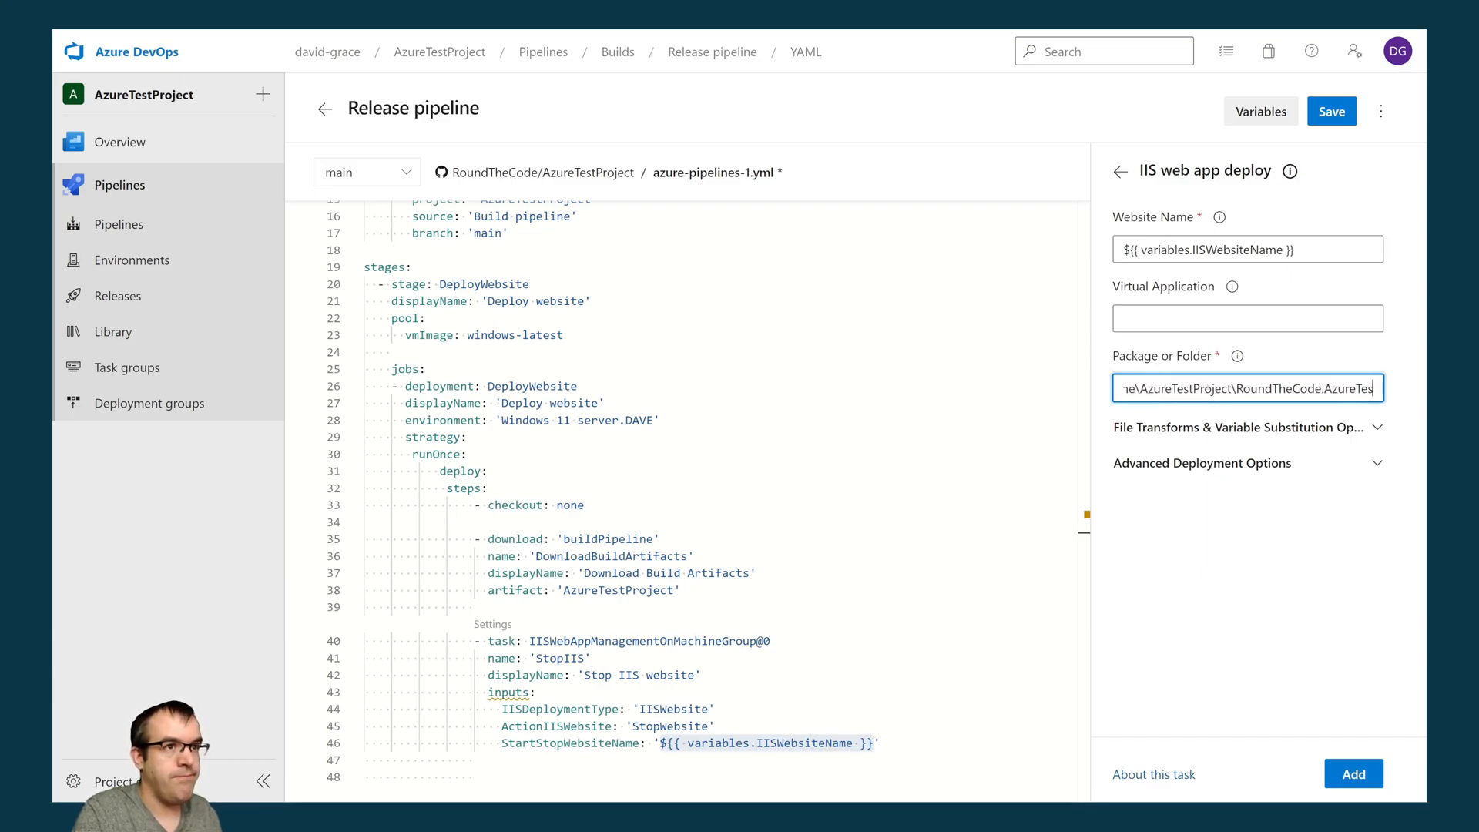
{"action": "type", "text": "tProject"}
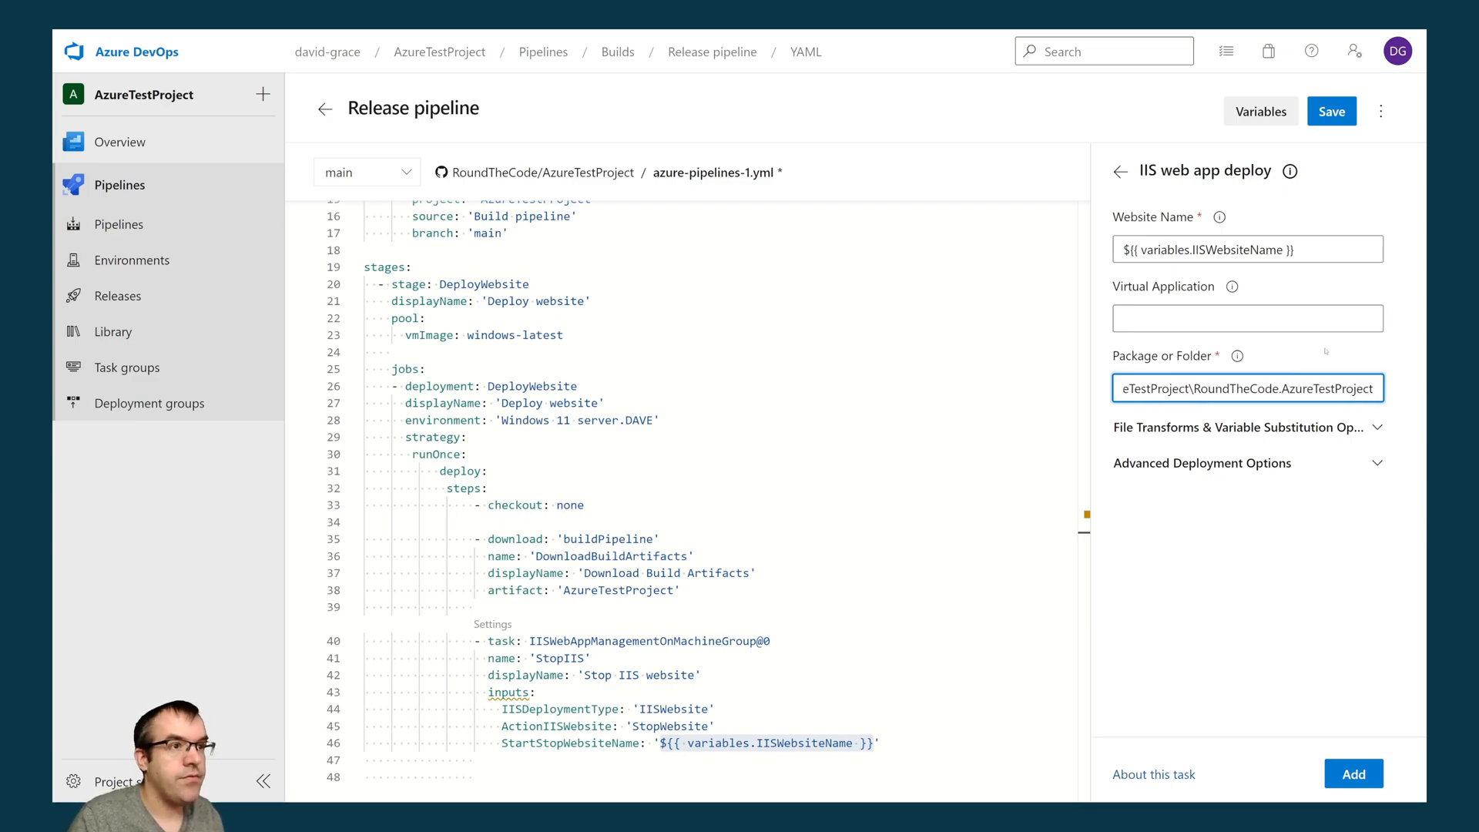
- Enable Take App Offline in the advanced deployment options and add the deploy task to the pipeline YAML
{"action": "left_click", "coordinate": [1300, 435]}
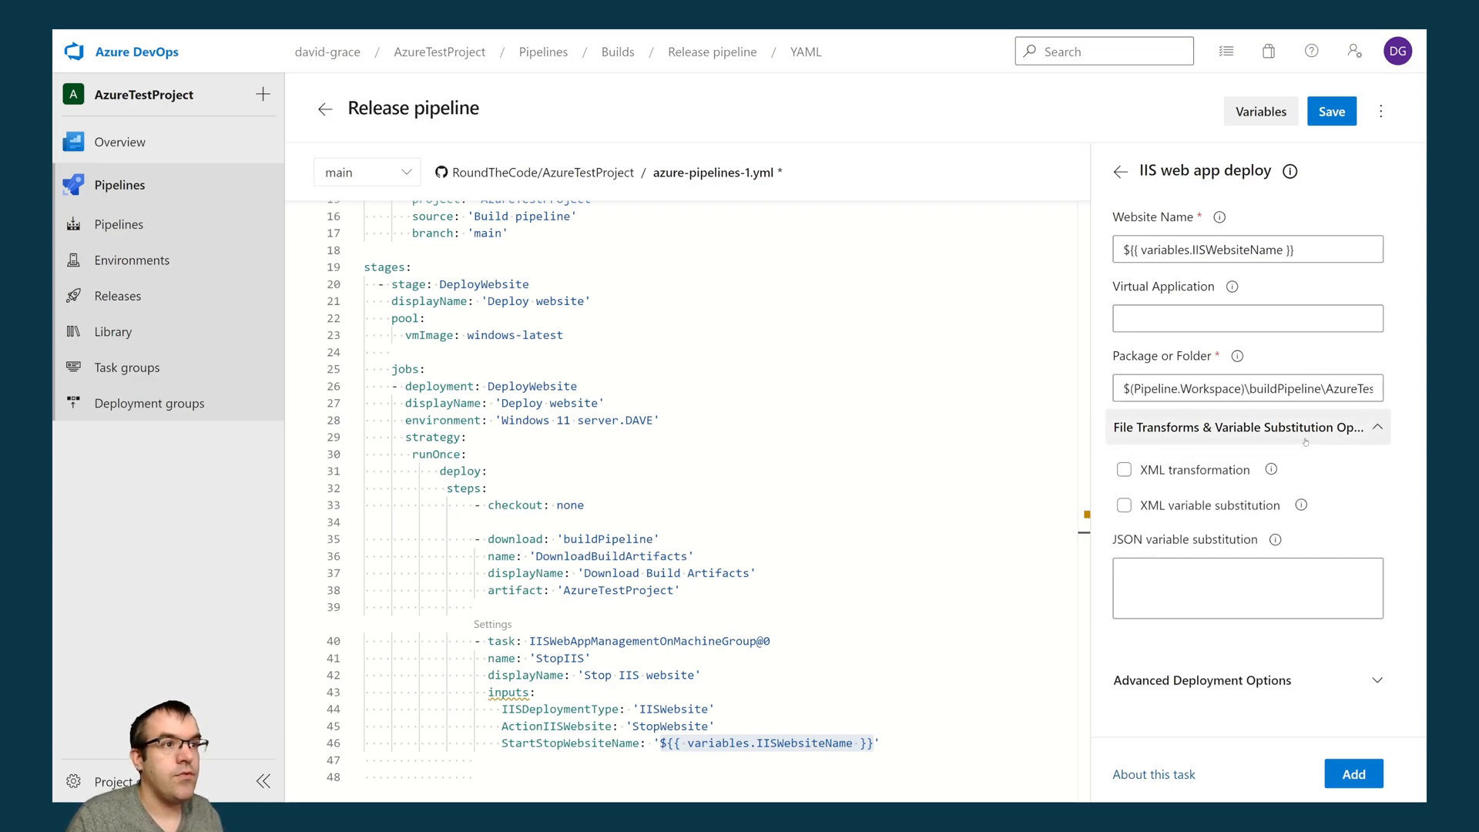
{"action": "left_click", "coordinate": [1223, 682]}
{"action": "scroll", "coordinate": [1178, 647], "scroll_direction": "down", "scroll_amount": 3}
{"action": "left_click", "coordinate": [1124, 613]}
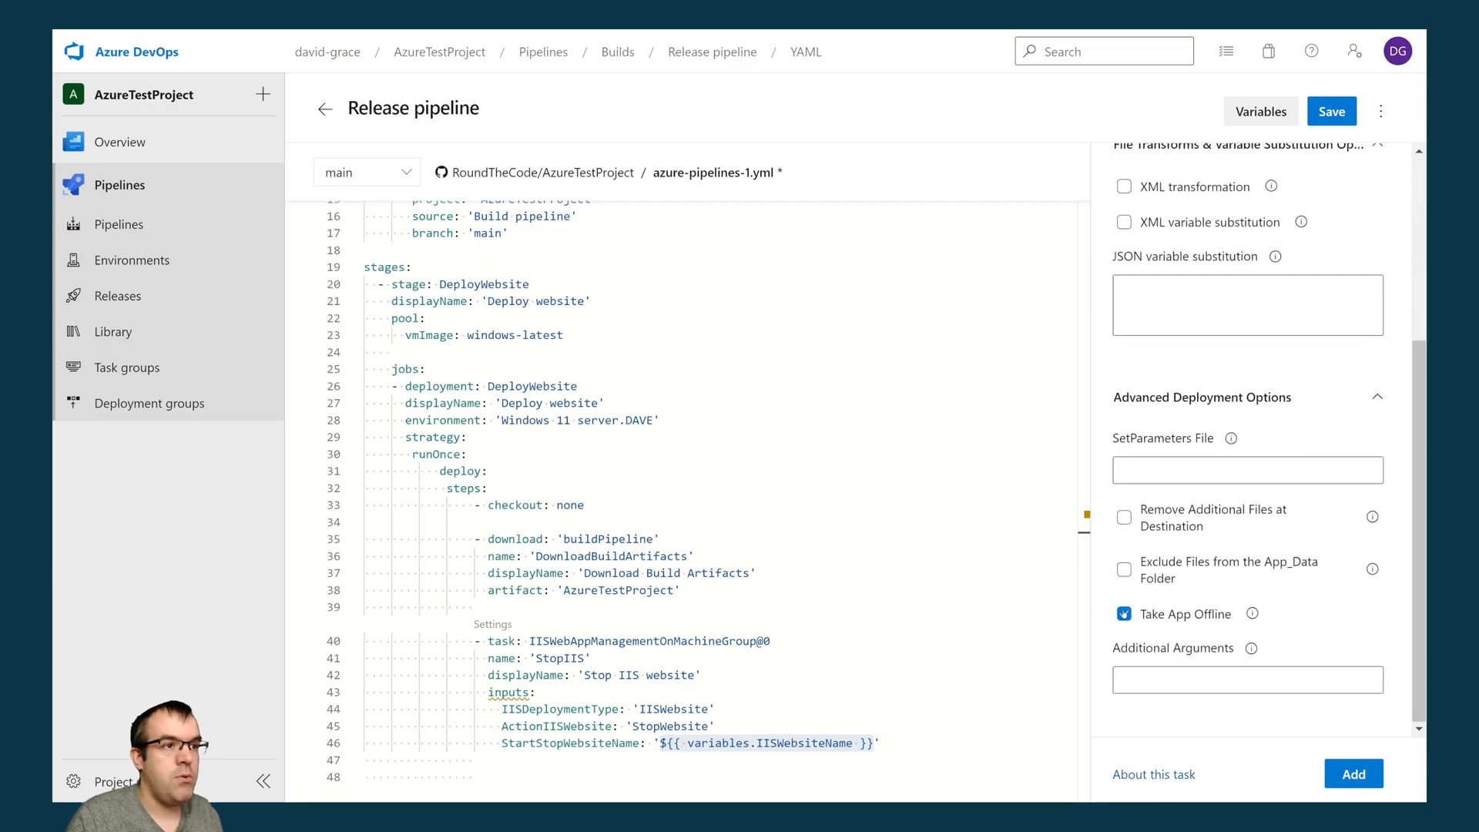
{"action": "left_click", "coordinate": [1354, 774]}
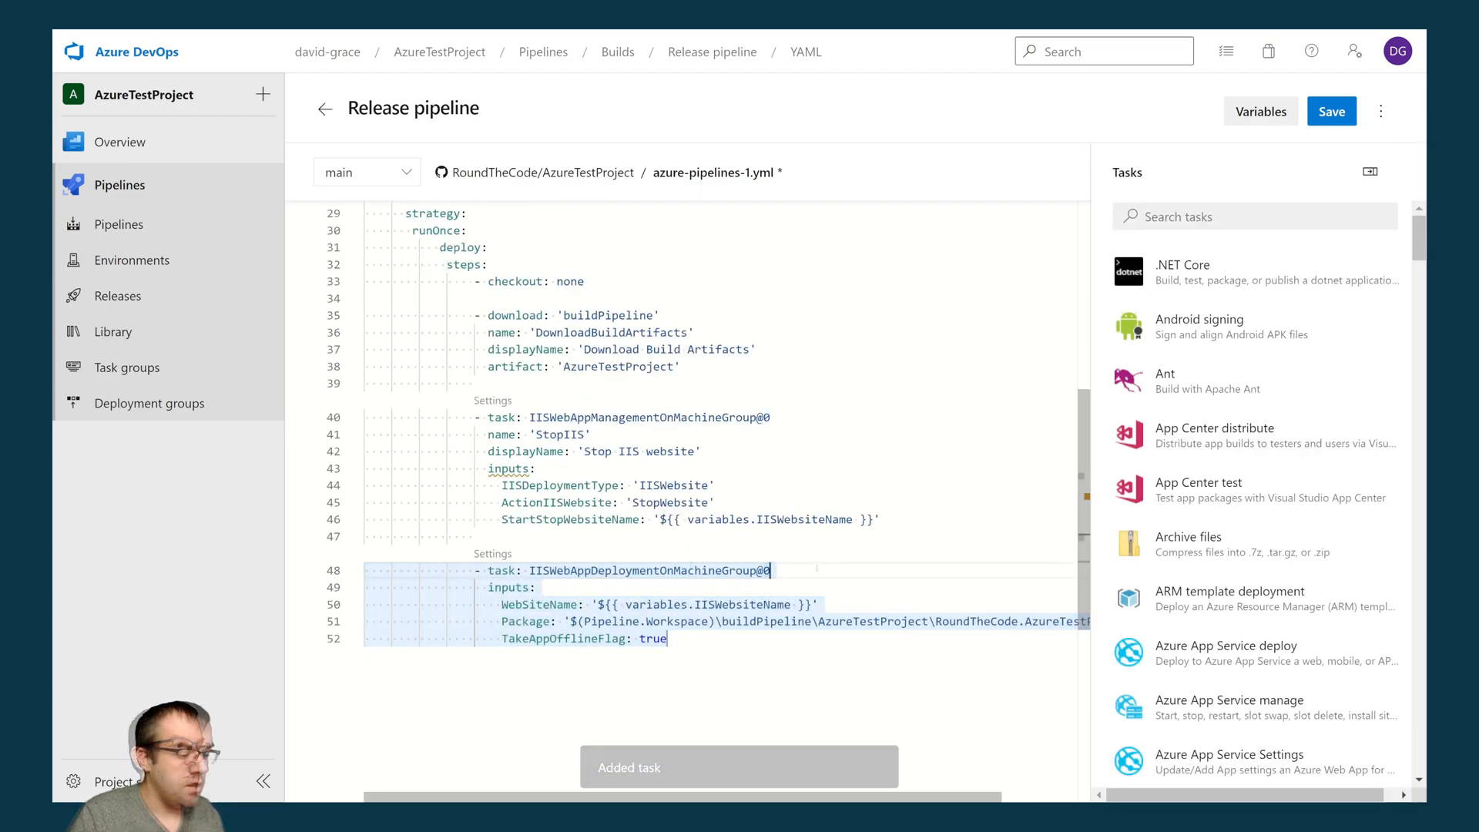
- Copy the name and displayName lines from the StopIIS task into the new IIS deployment task, above its inputs
{"action": "left_click", "coordinate": [816, 570]}
{"action": "key", "text": "Return"}
{"action": "key", "text": "ctrl+space"}
{"action": "left_click_drag", "start_coordinate": [711, 451], "coordinate": [358, 435]}
{"action": "key", "text": "ctrl+c"}
{"action": "left_click", "coordinate": [618, 570]}
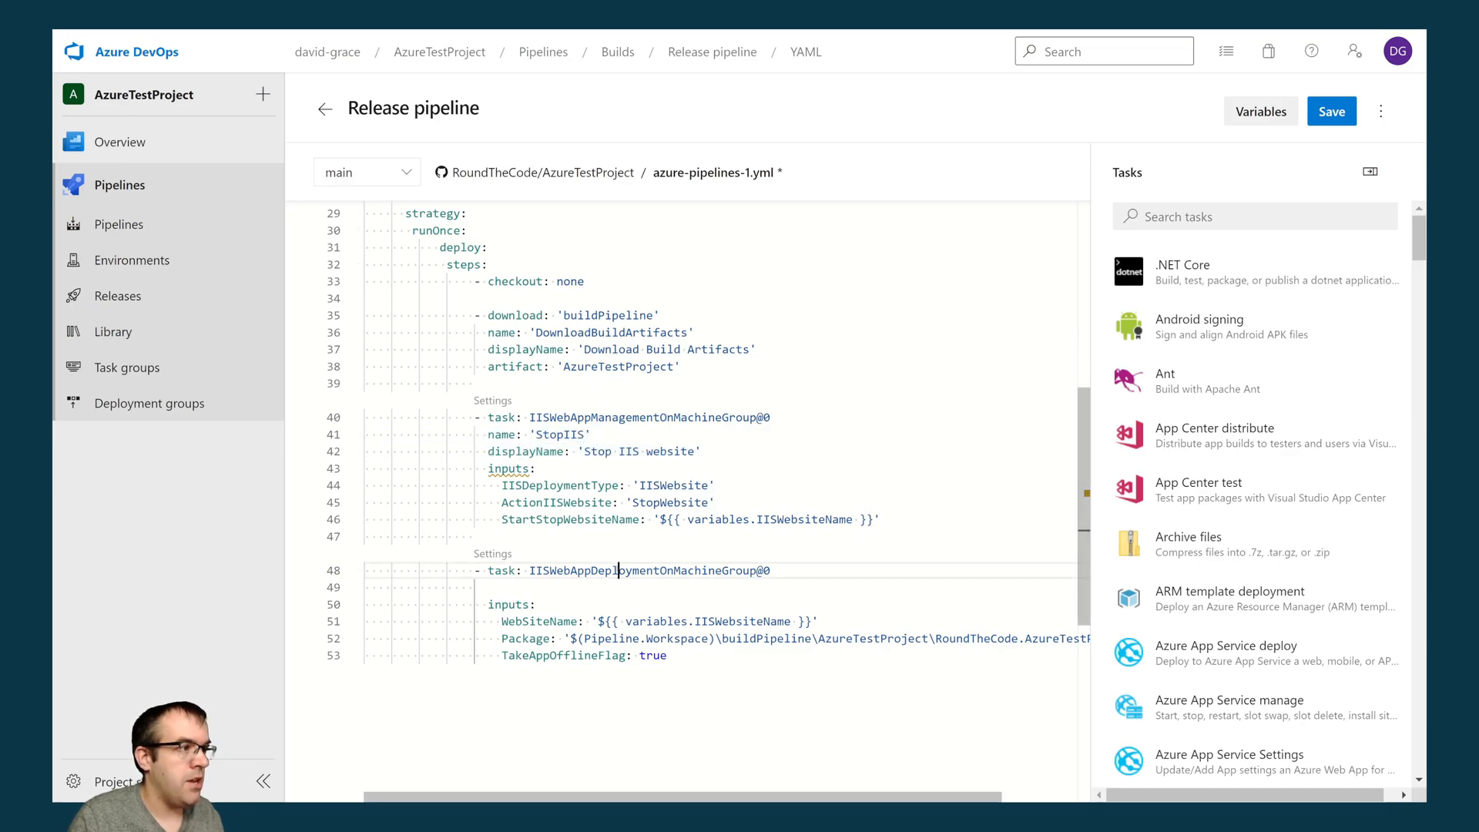
{"action": "key", "text": "Down"}
{"action": "key", "text": "Right"}
{"action": "key", "text": "Up"}
{"action": "key", "text": "ctrl+v"}
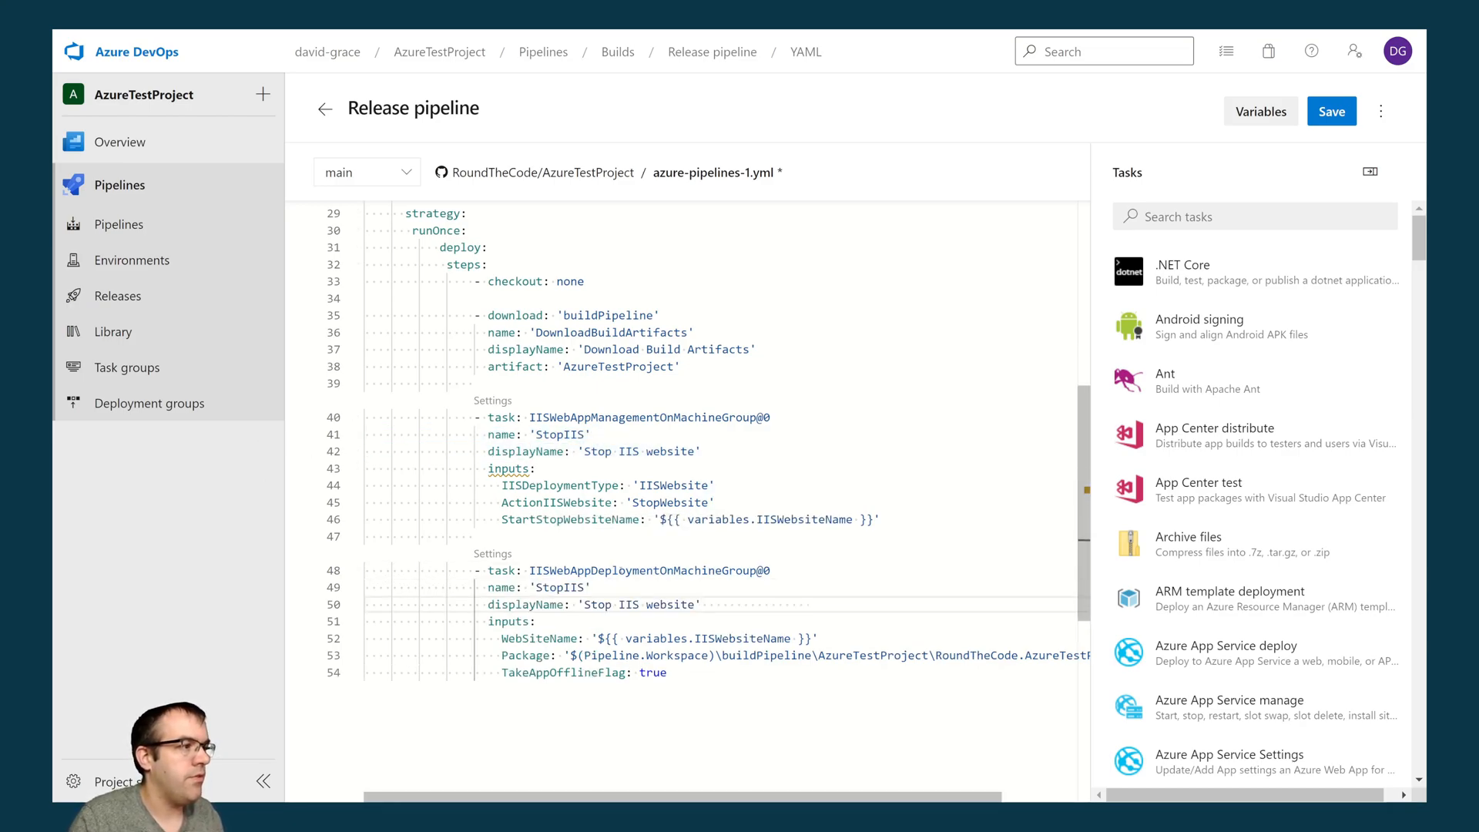
- Change the deployment task's name to 'DeployIIS' and its displayName to 'Deploy IIS website'
{"action": "double_click", "coordinate": [551, 587]}
{"action": "type", "text": "DeployI"}
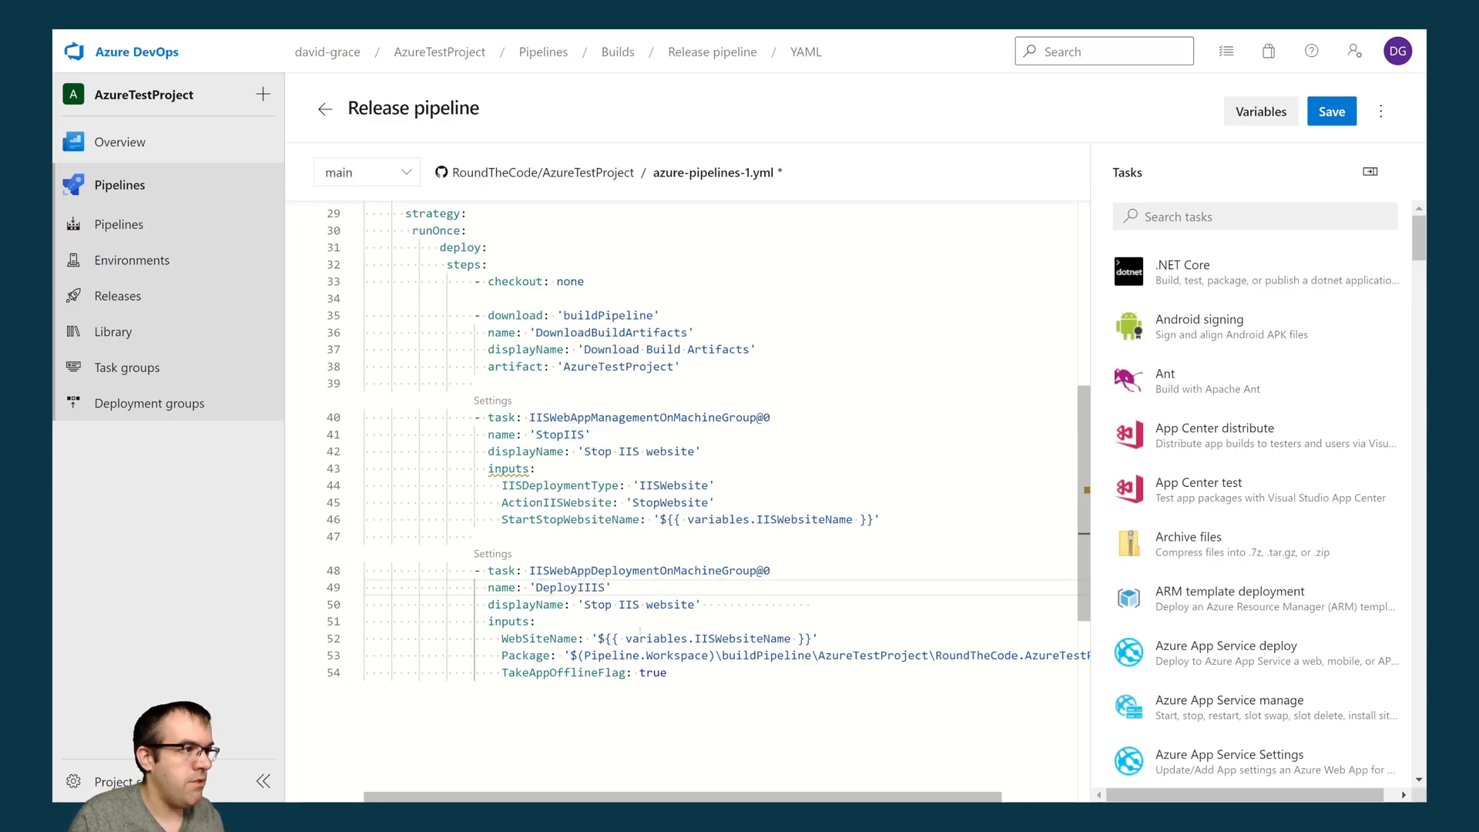
{"action": "key", "text": "Left"}
{"action": "key", "text": "Left"}
{"action": "key", "text": "BackSpace"}
{"action": "type", "text": "i"}
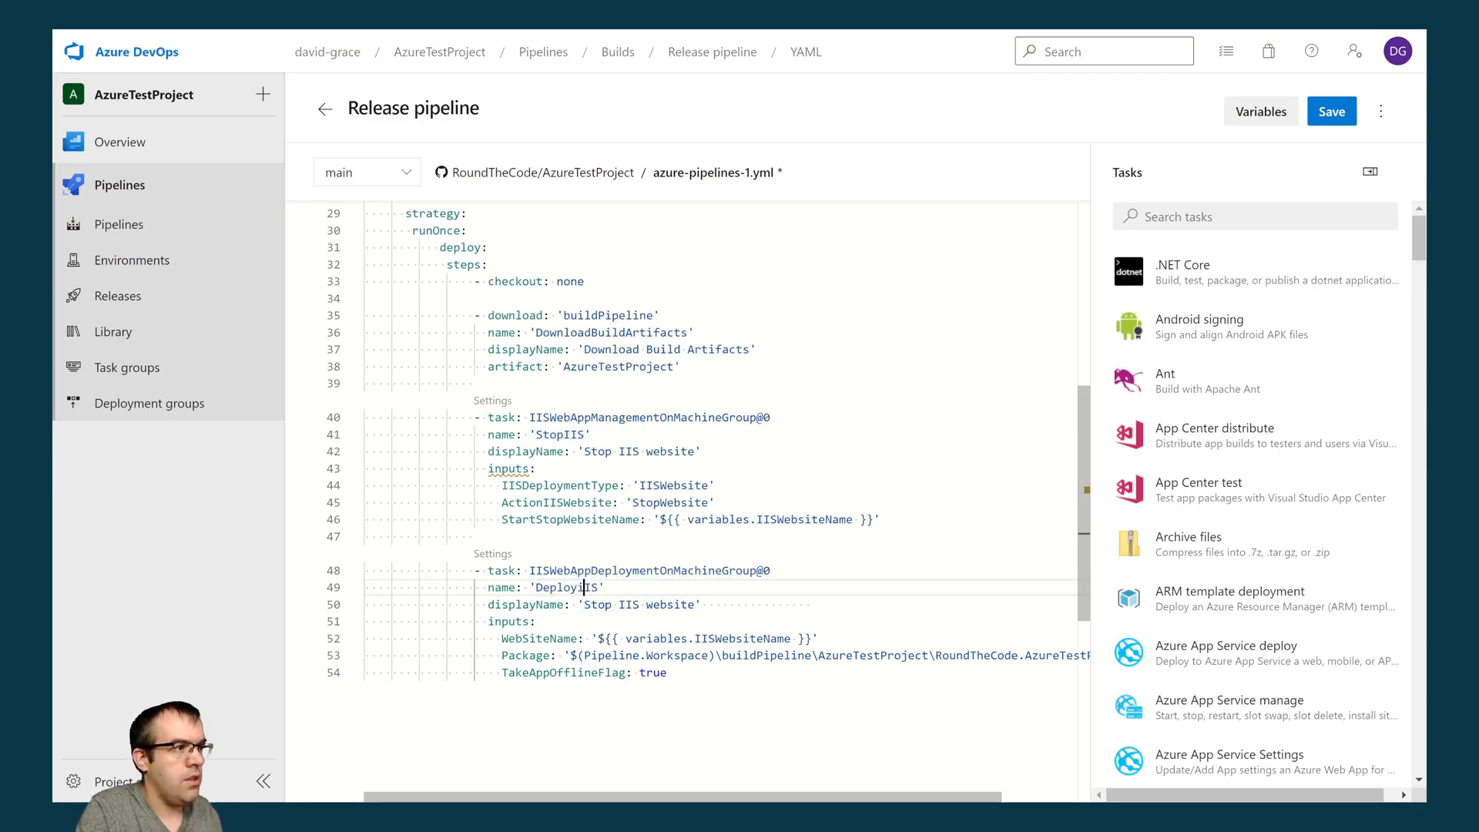
{"action": "key", "text": "BackSpace"}
{"action": "type", "text": "I"}
{"action": "key", "text": "Down"}
{"action": "key", "text": "ctrl+shift+Right"}
{"action": "type", "text": "Deploy"}
- Below the deployment task, start another IIS web app manage task found by searching for "iis", with its action set to Start
{"action": "left_click", "coordinate": [742, 680]}
{"action": "key", "text": "Return"}
{"action": "key", "text": "Return"}
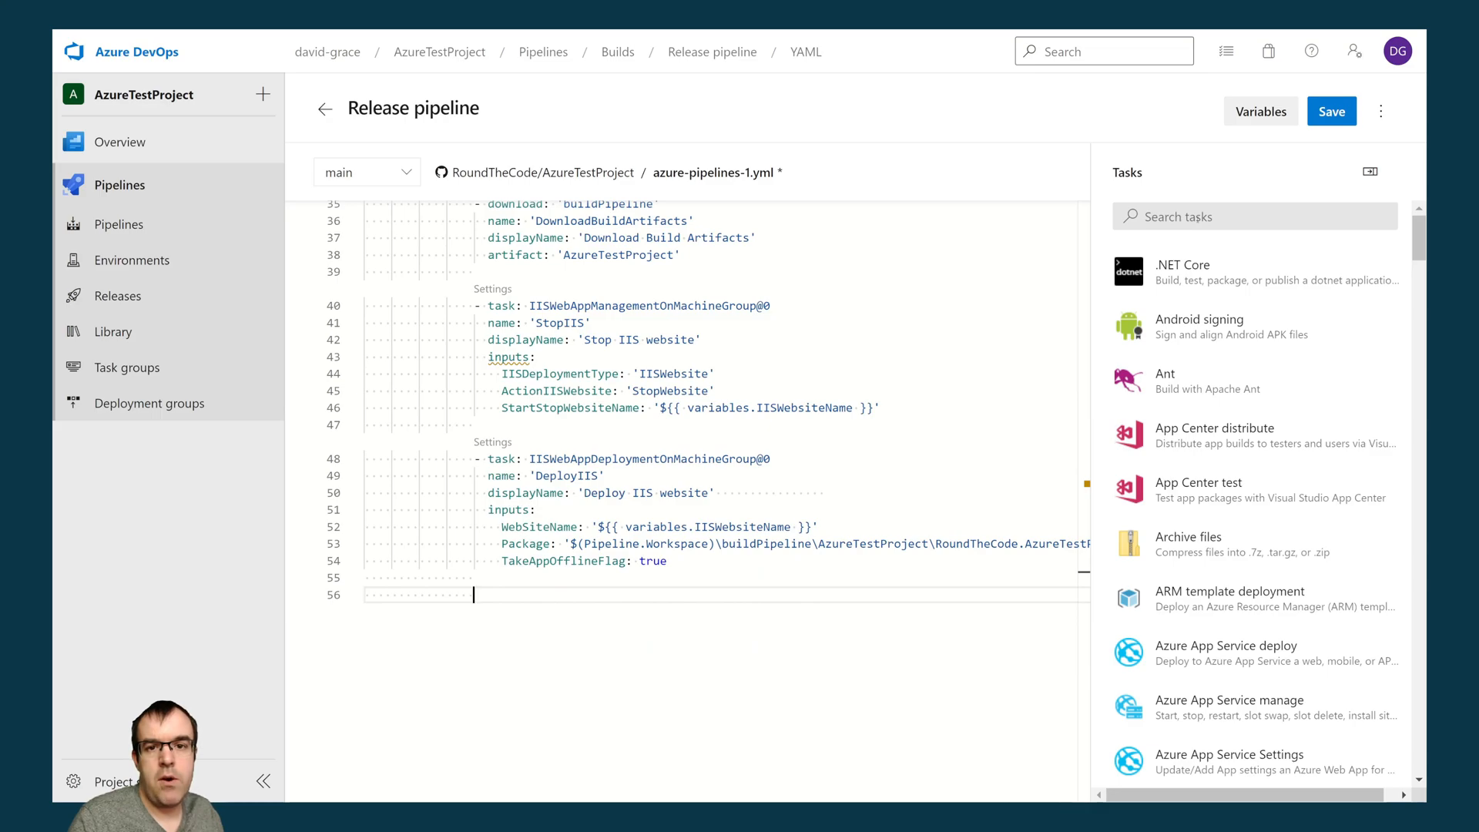
{"action": "left_click", "coordinate": [1199, 218]}
{"action": "type", "text": "iis"}
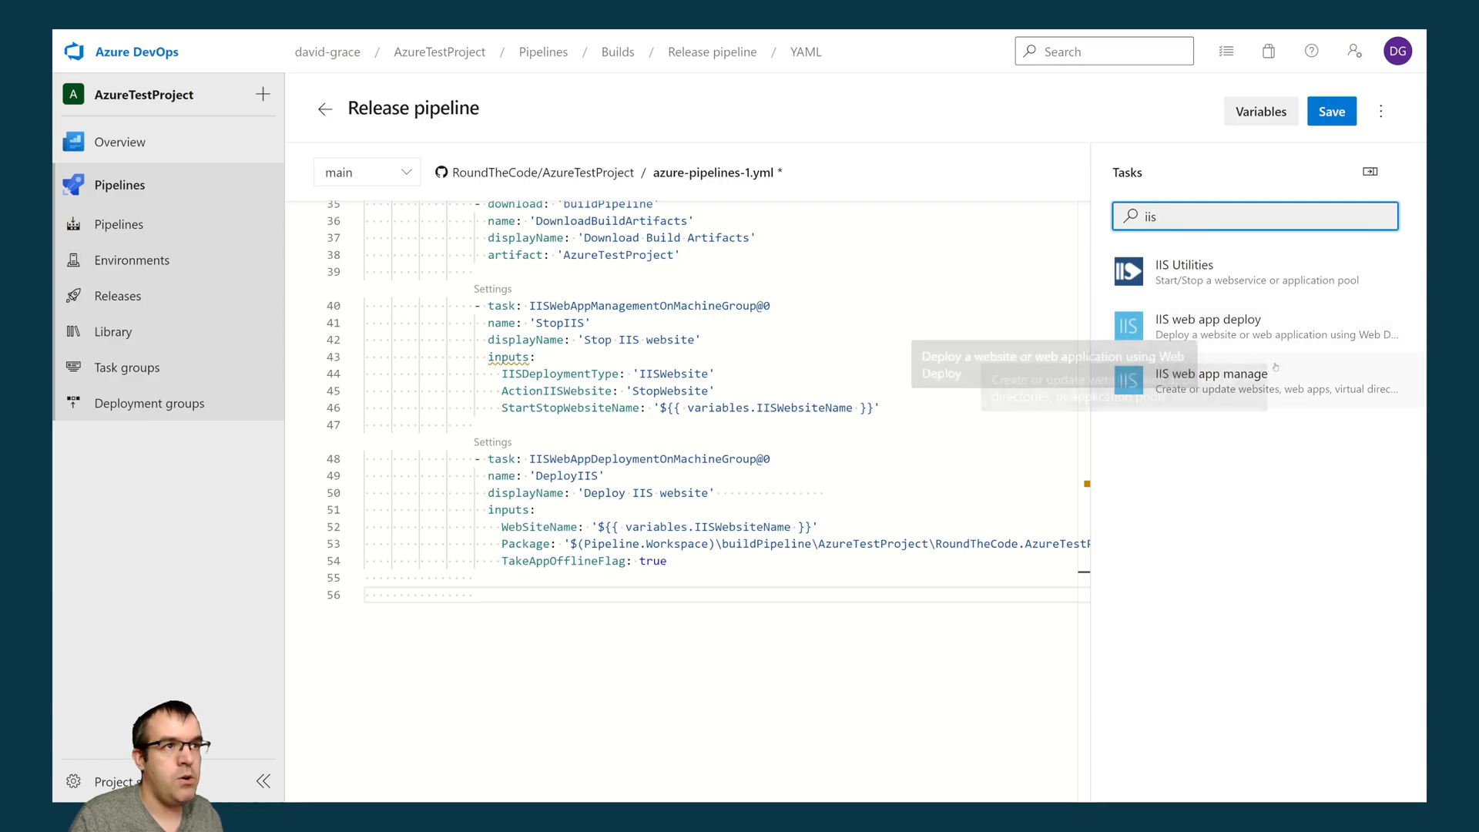
{"action": "left_click", "coordinate": [1310, 393]}
{"action": "left_click", "coordinate": [1170, 351]}
{"action": "left_click", "coordinate": [1160, 421]}
- Copy ${{ variables.IISWebsiteName }} from the deployment task into the start task's website name and add the task at the end of the YAML
{"action": "left_click", "coordinate": [1174, 425]}
{"action": "left_click", "coordinate": [829, 527]}
{"action": "left_click_drag", "start_coordinate": [811, 527], "coordinate": [598, 527]}
{"action": "key", "text": "ctrl+c"}
{"action": "left_click", "coordinate": [1204, 425]}
{"action": "key", "text": "ctrl+v"}
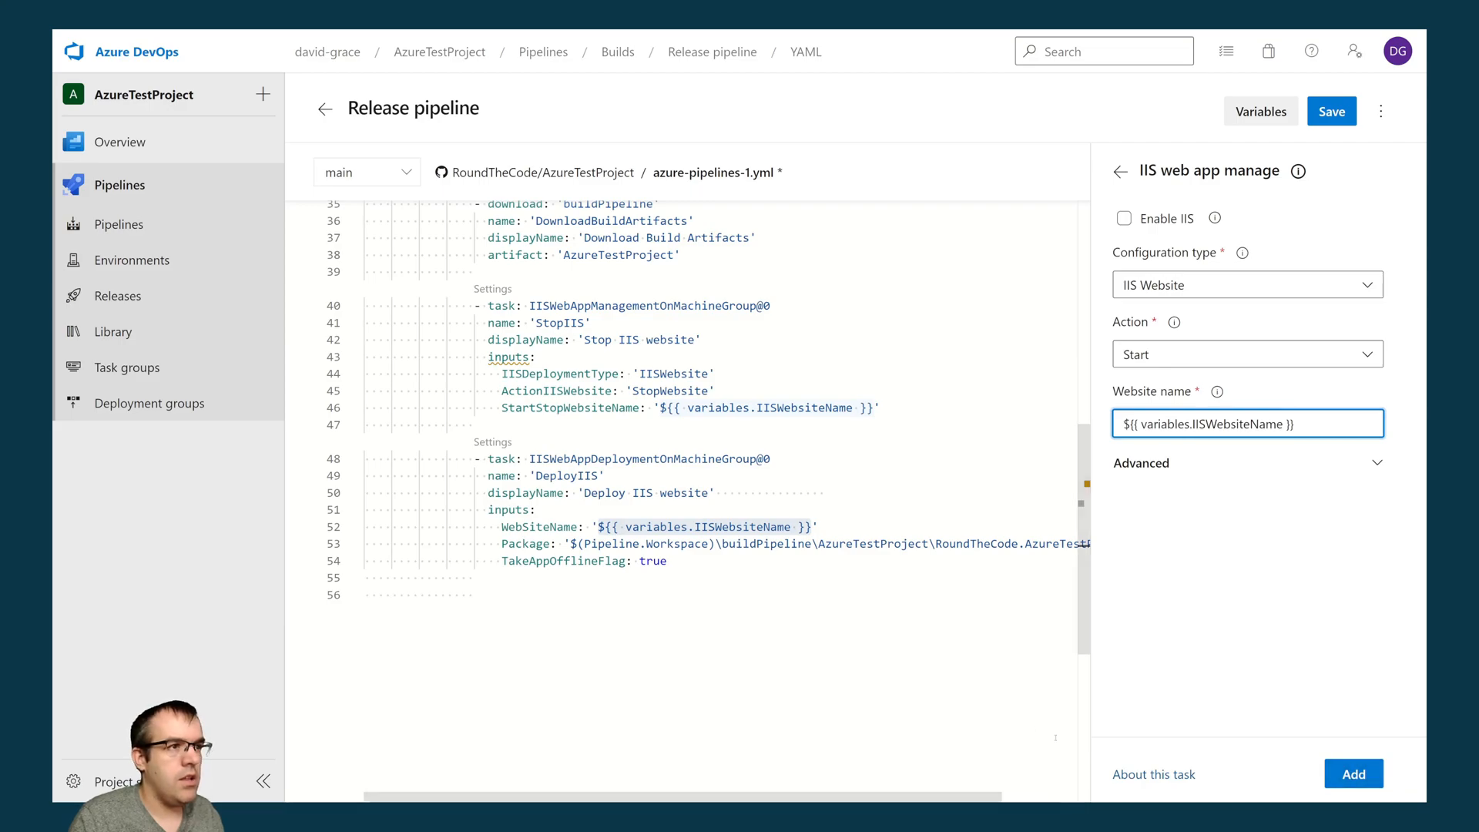
{"action": "left_click", "coordinate": [797, 672]}
{"action": "left_click", "coordinate": [1354, 773]}
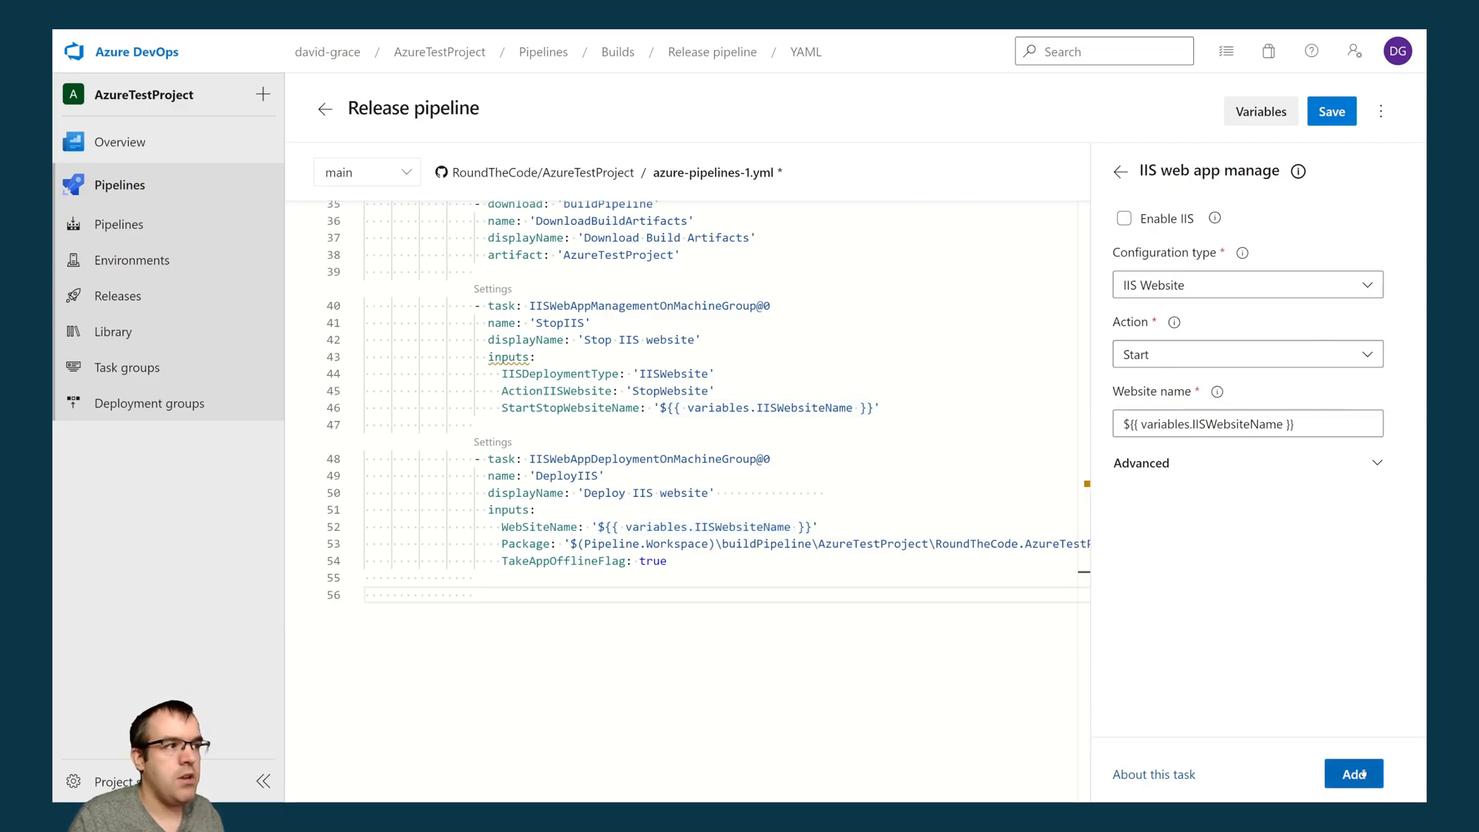
{"action": "left_click", "coordinate": [789, 611]}
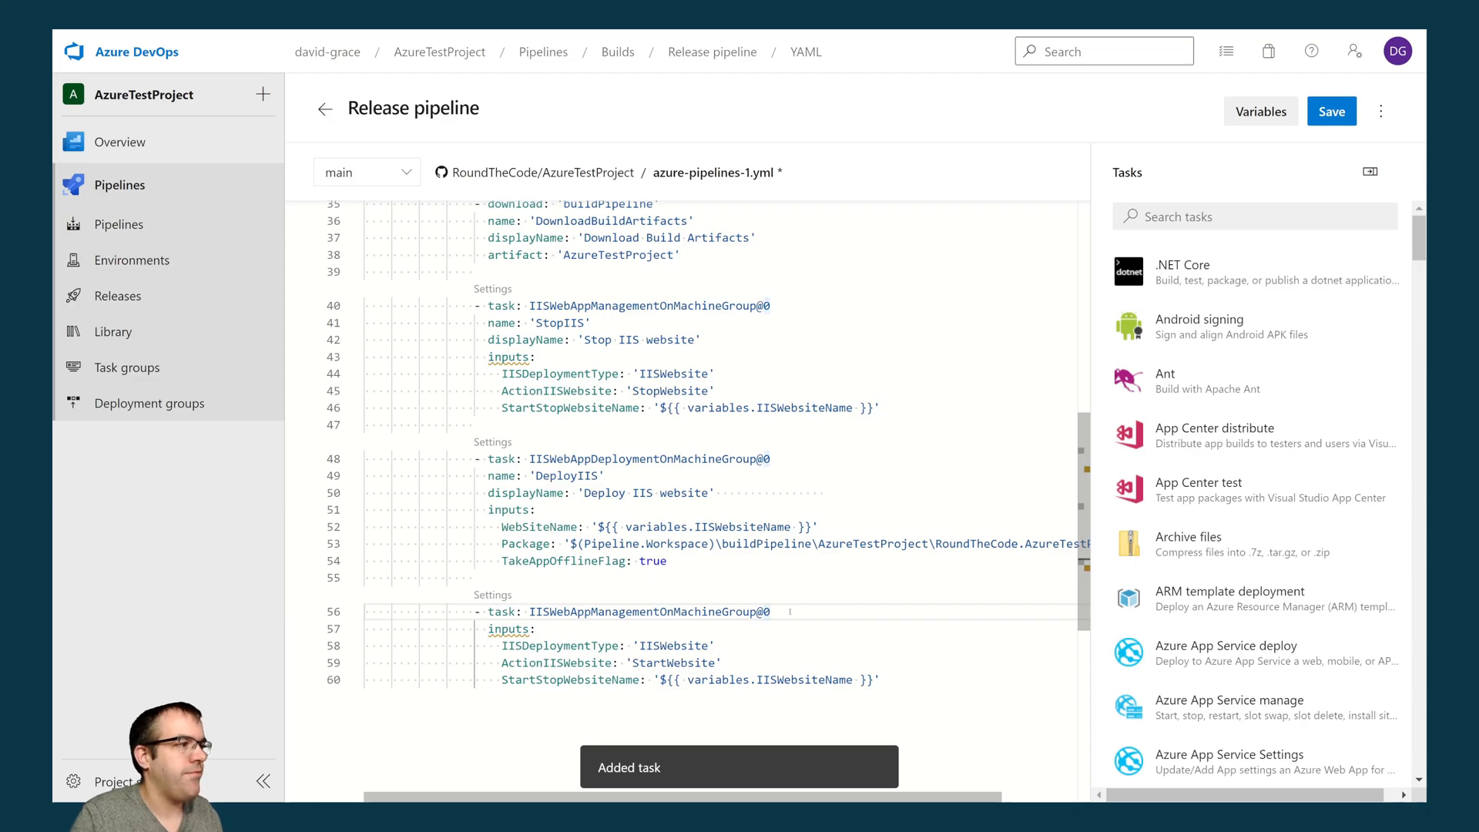
- Copy the name and displayName lines from the DeployIIS task into the website start task, above its inputs
{"action": "key", "text": "Return"}
{"action": "left_click_drag", "start_coordinate": [749, 493], "coordinate": [364, 475]}
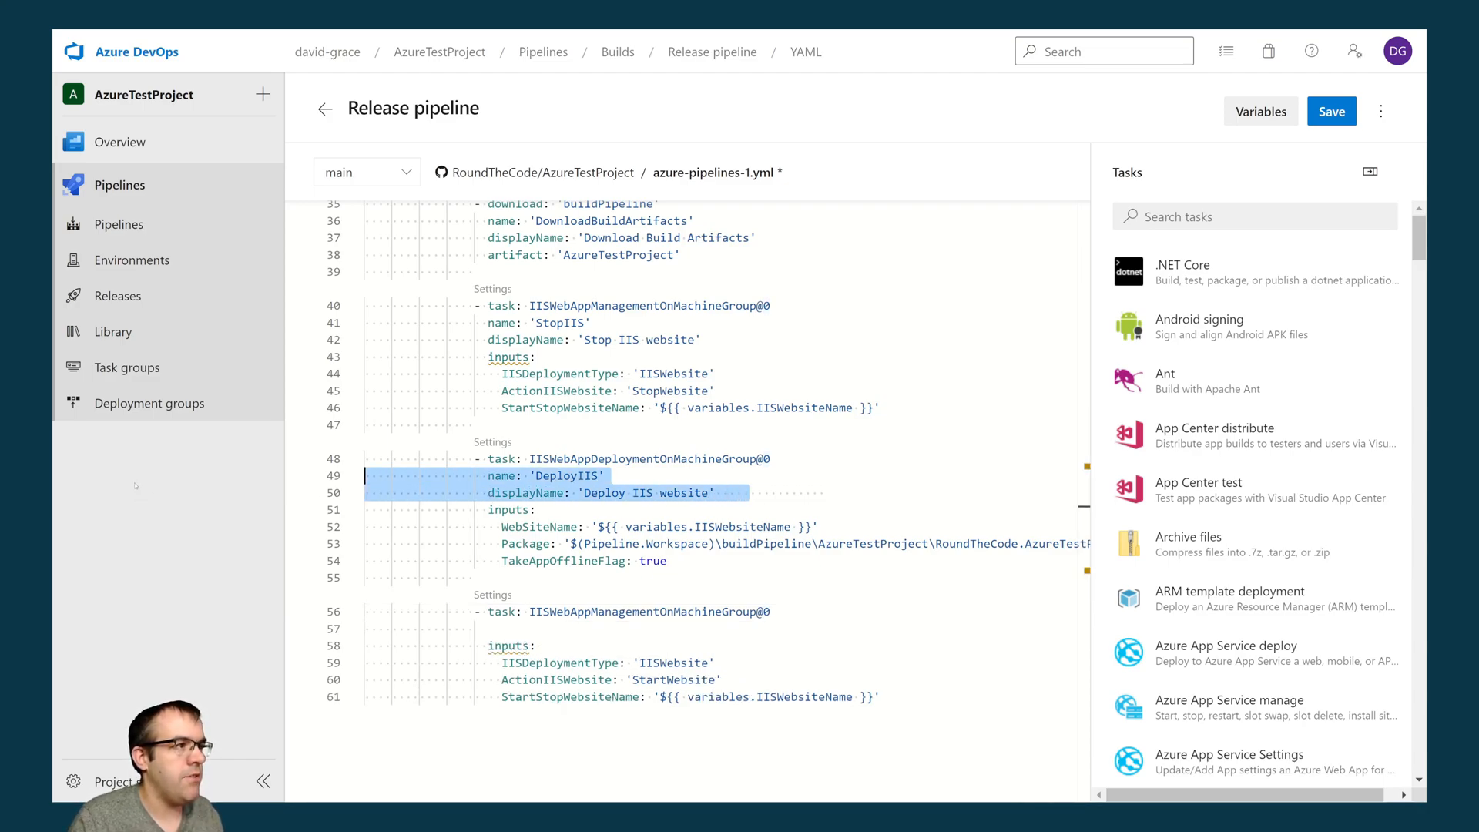
{"action": "key", "text": "ctrl+c"}
{"action": "left_click", "coordinate": [532, 628]}
{"action": "key", "text": "ctrl+v"}
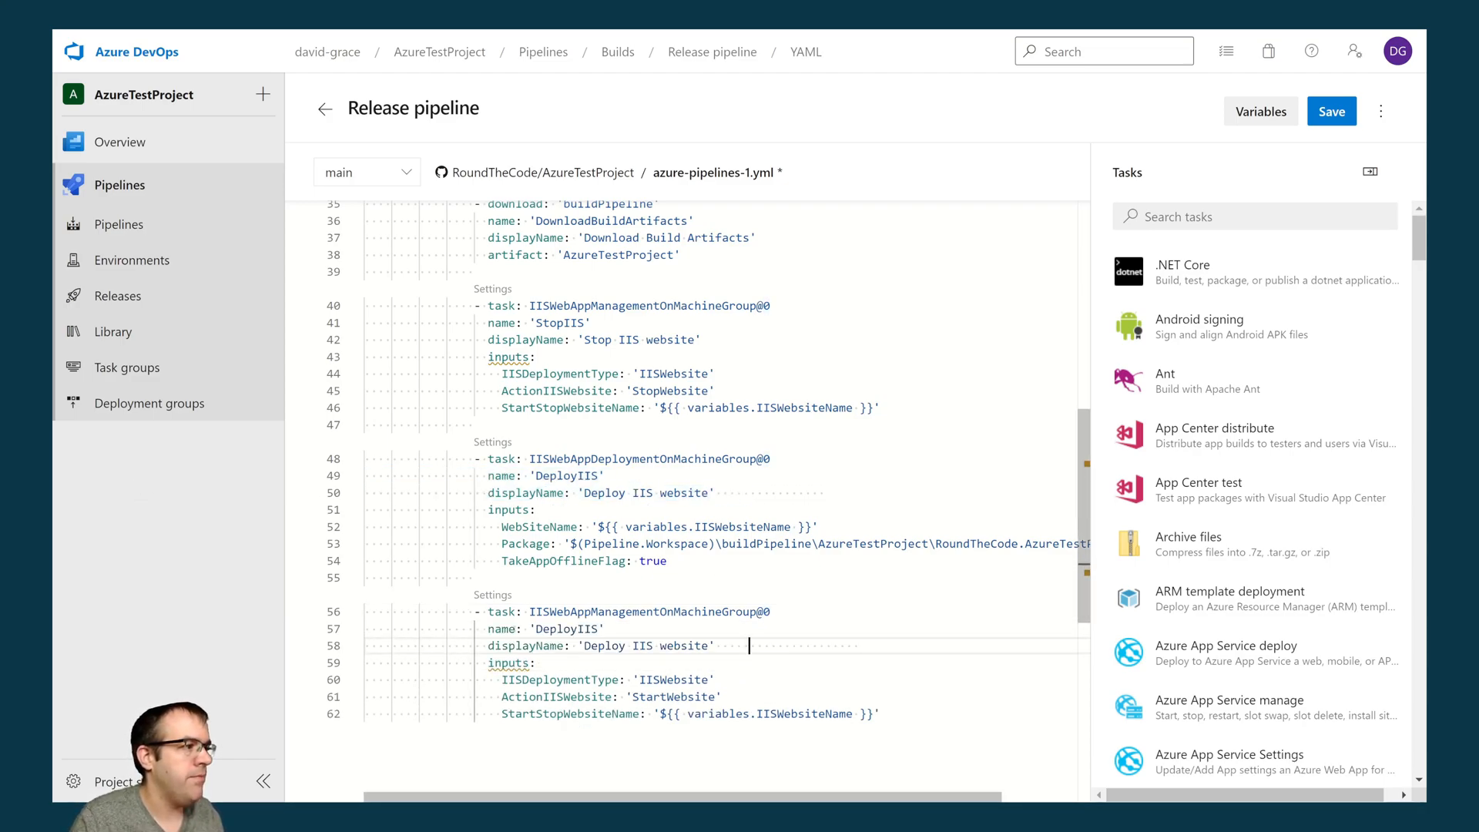
- Change the start task's name to 'StartIIS' and its displayName to 'StartIIS IIS website'
{"action": "double_click", "coordinate": [543, 629]}
{"action": "type", "text": "StartIIS"}
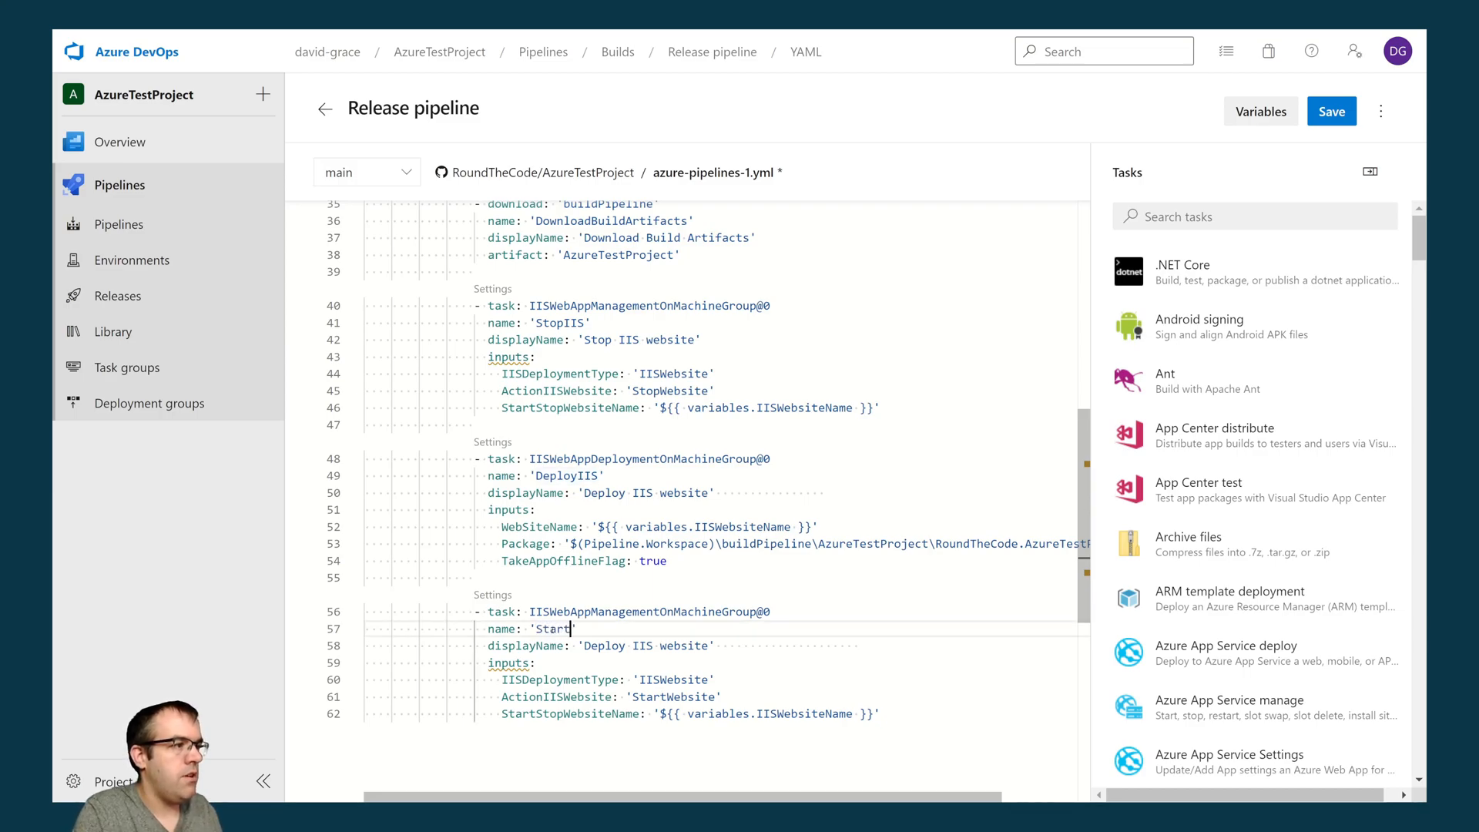
{"action": "double_click", "coordinate": [600, 646]}
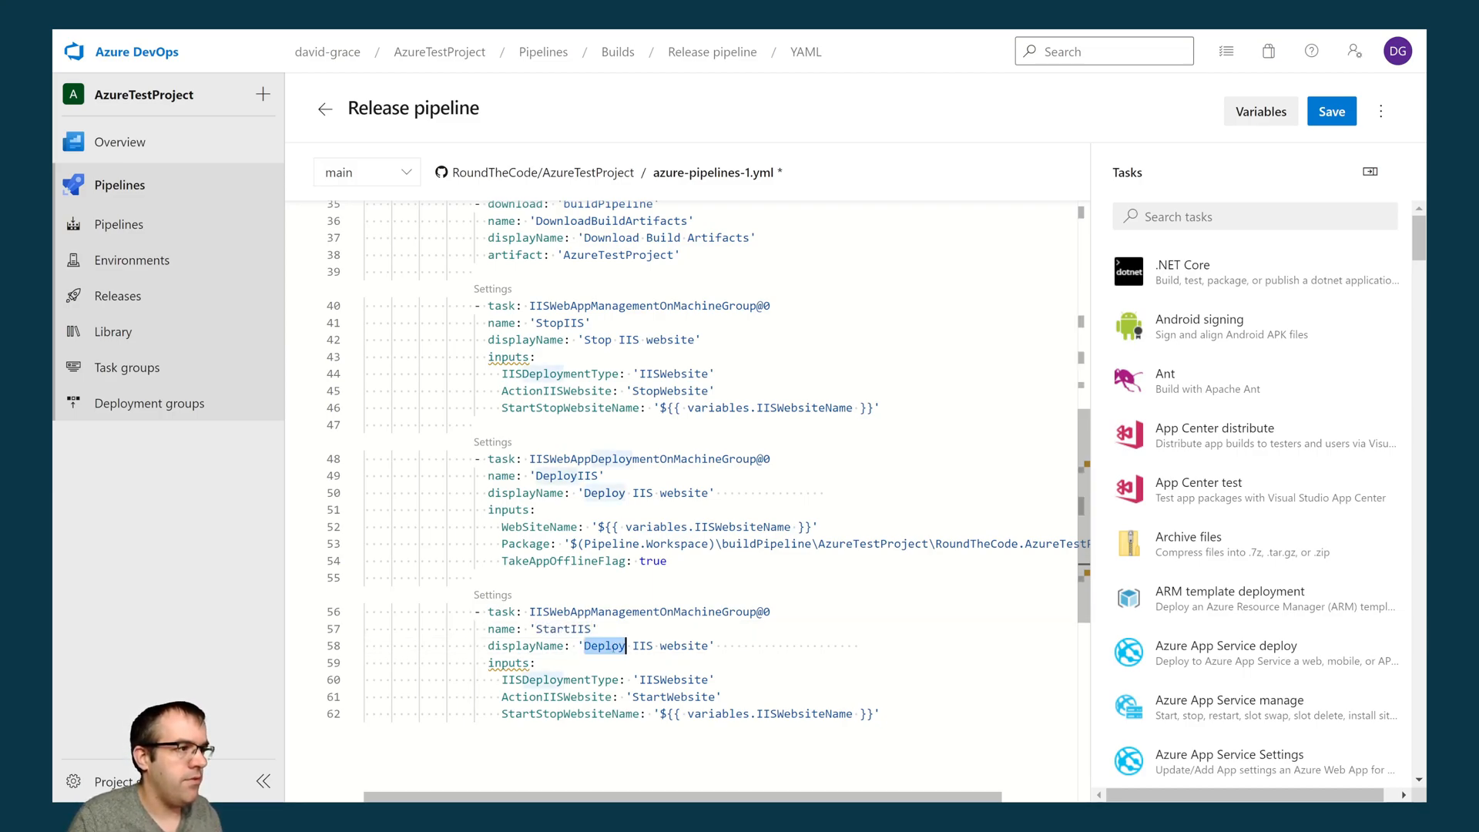
{"action": "type", "text": "StartIIS"}
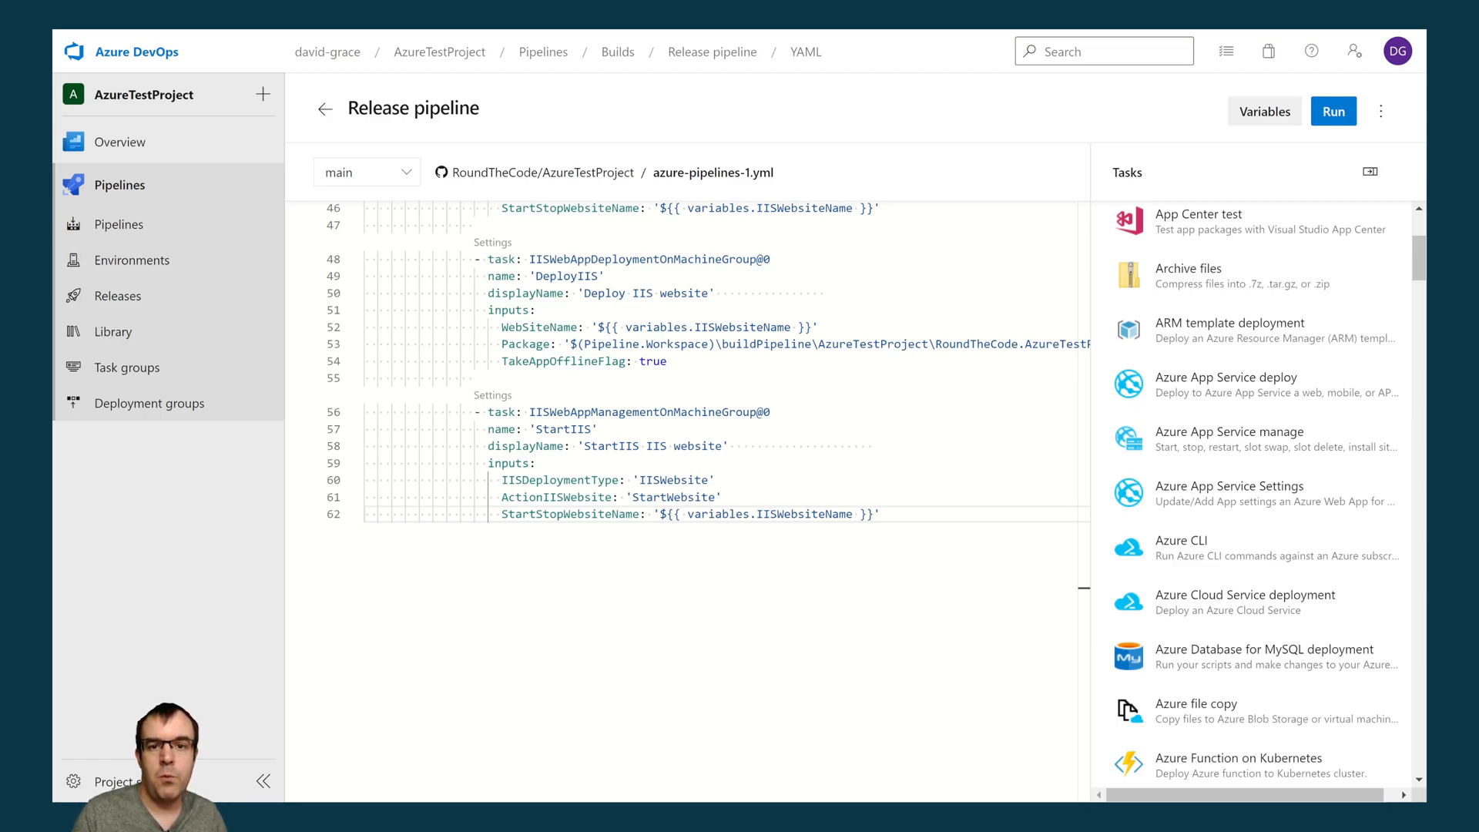
- Run the release pipeline on the main branch and open its Deploy website job
{"action": "left_click", "coordinate": [1334, 112]}
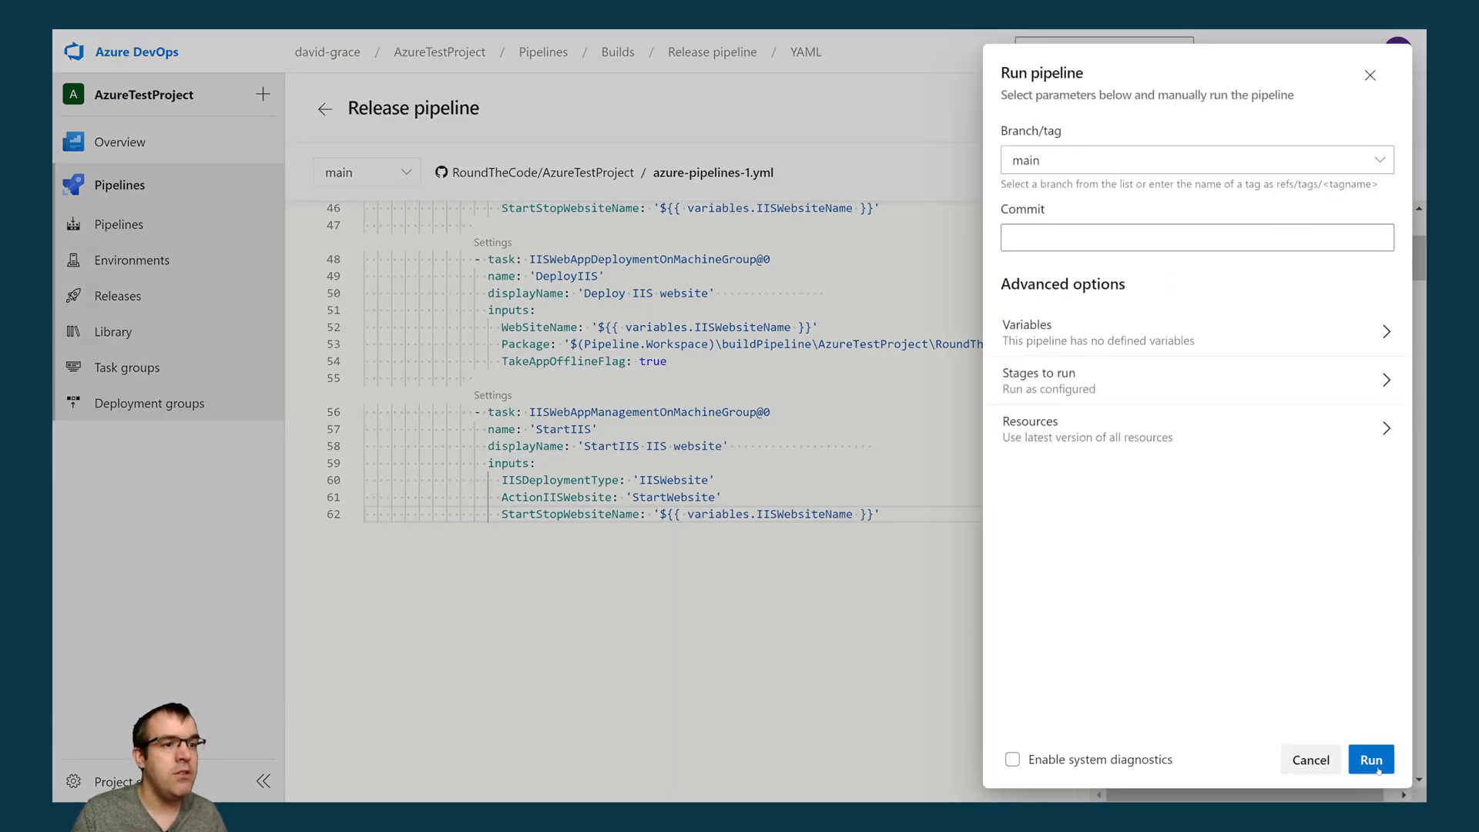
{"action": "left_click", "coordinate": [1376, 766]}
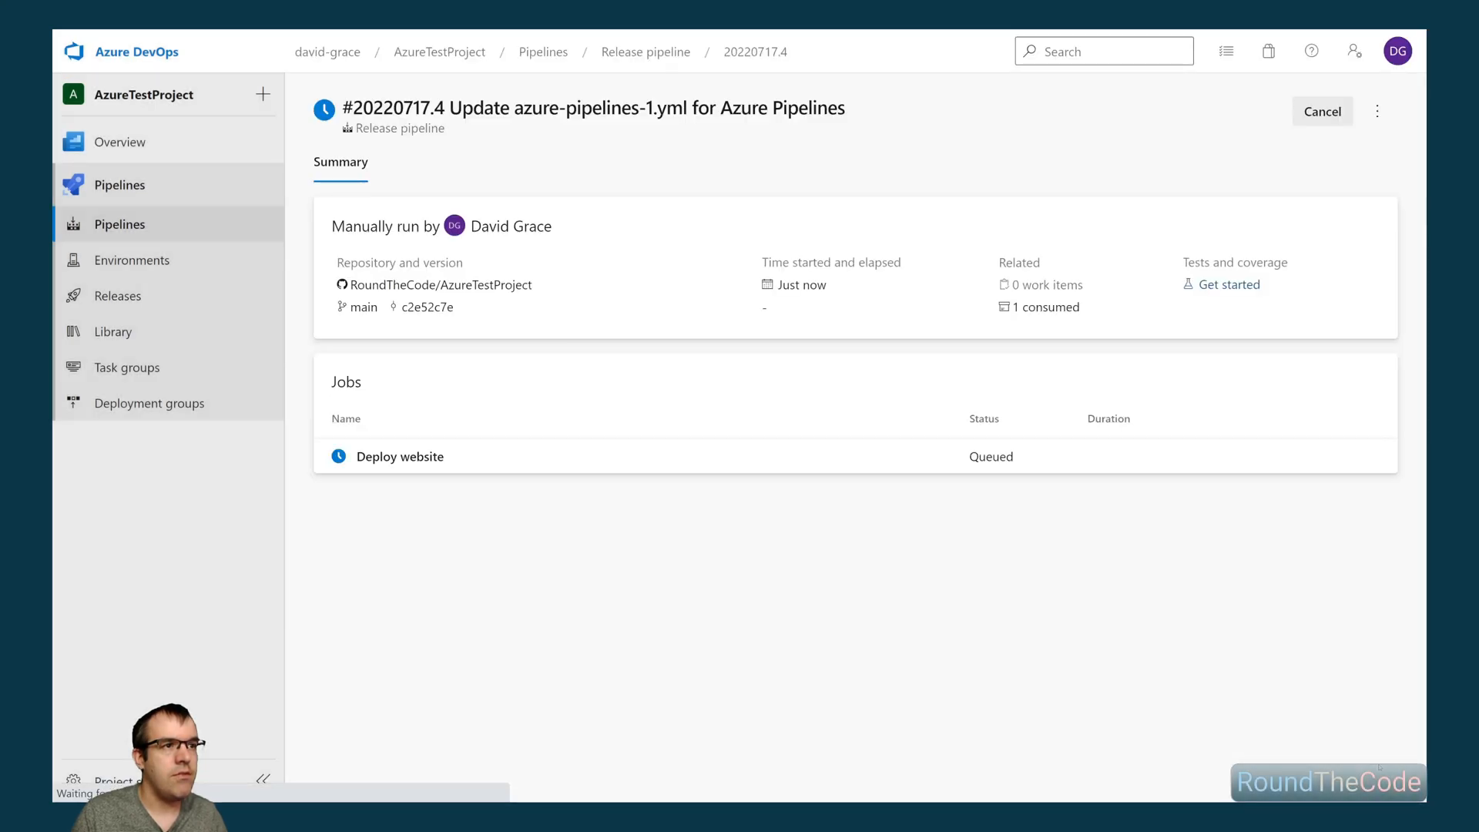
{"action": "left_click", "coordinate": [757, 466]}
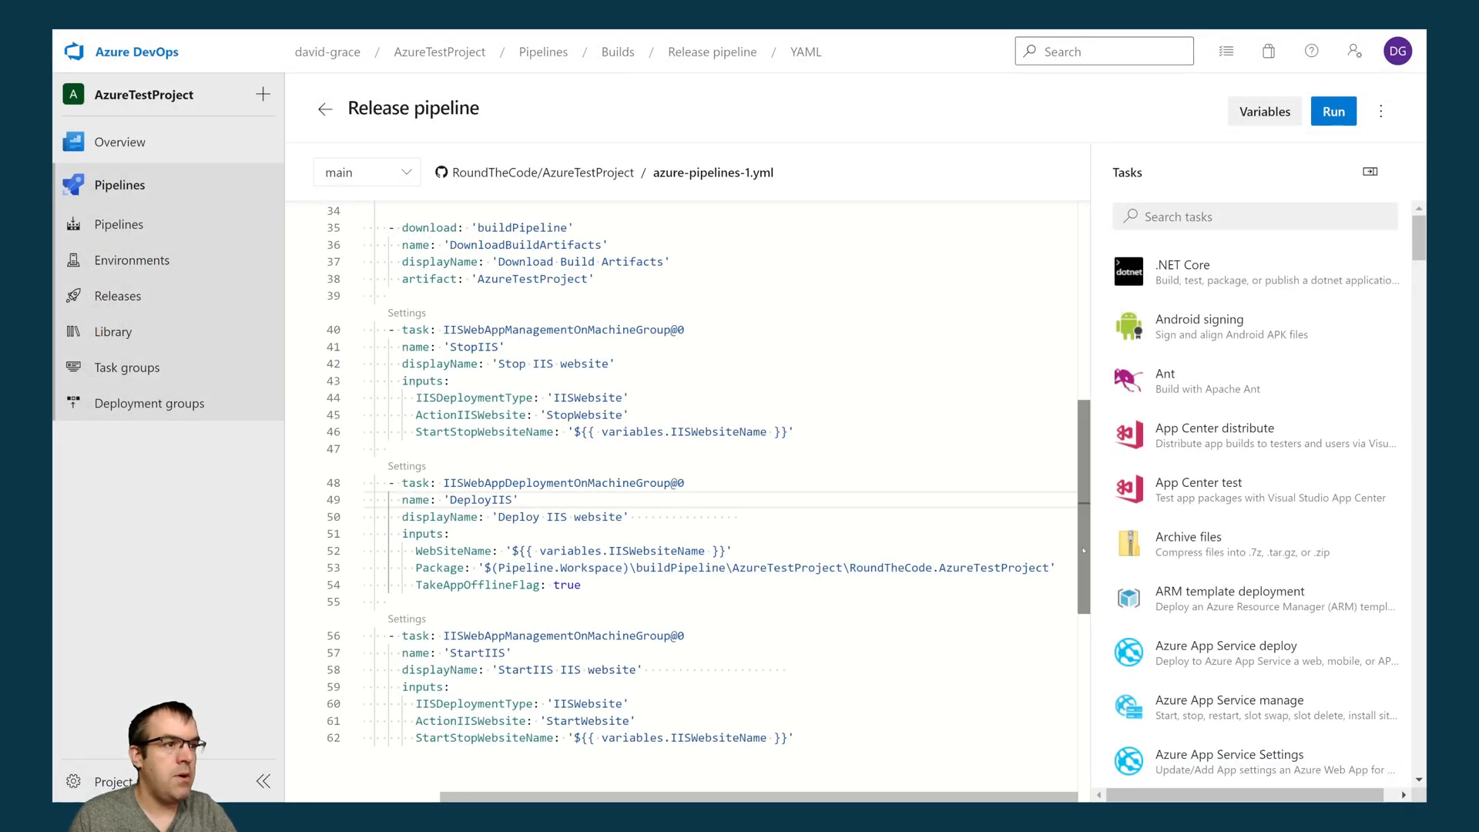
- Examine the release YAML's buildPipeline resource and the deployment steps that refer to it
{"action": "scroll", "coordinate": [1084, 550], "scroll_direction": "up", "scroll_amount": 7}
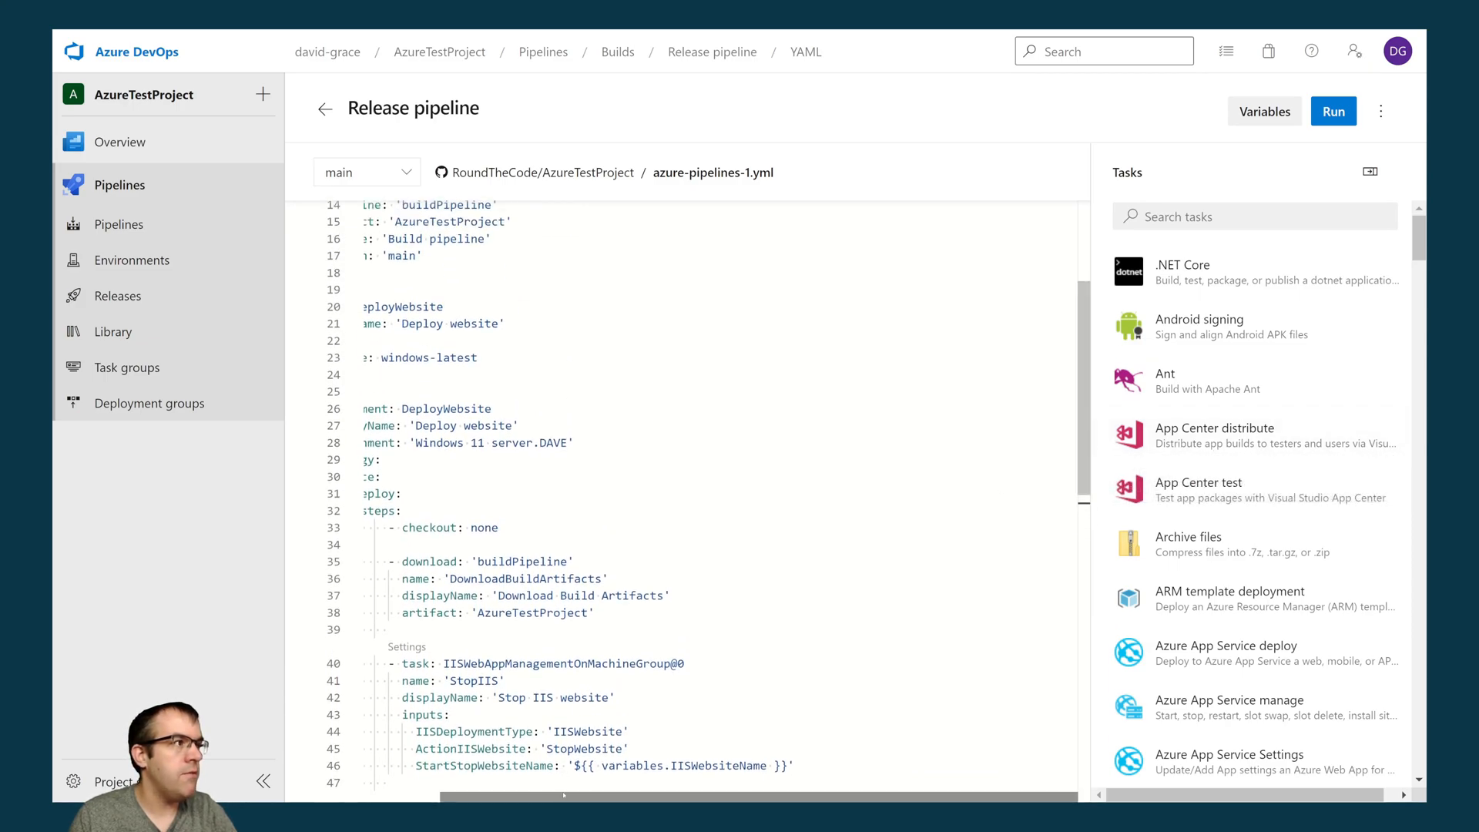
{"action": "scroll", "coordinate": [566, 782], "scroll_direction": "left", "scroll_amount": 2}
{"action": "scroll", "coordinate": [884, 531], "scroll_direction": "up", "scroll_amount": 4}
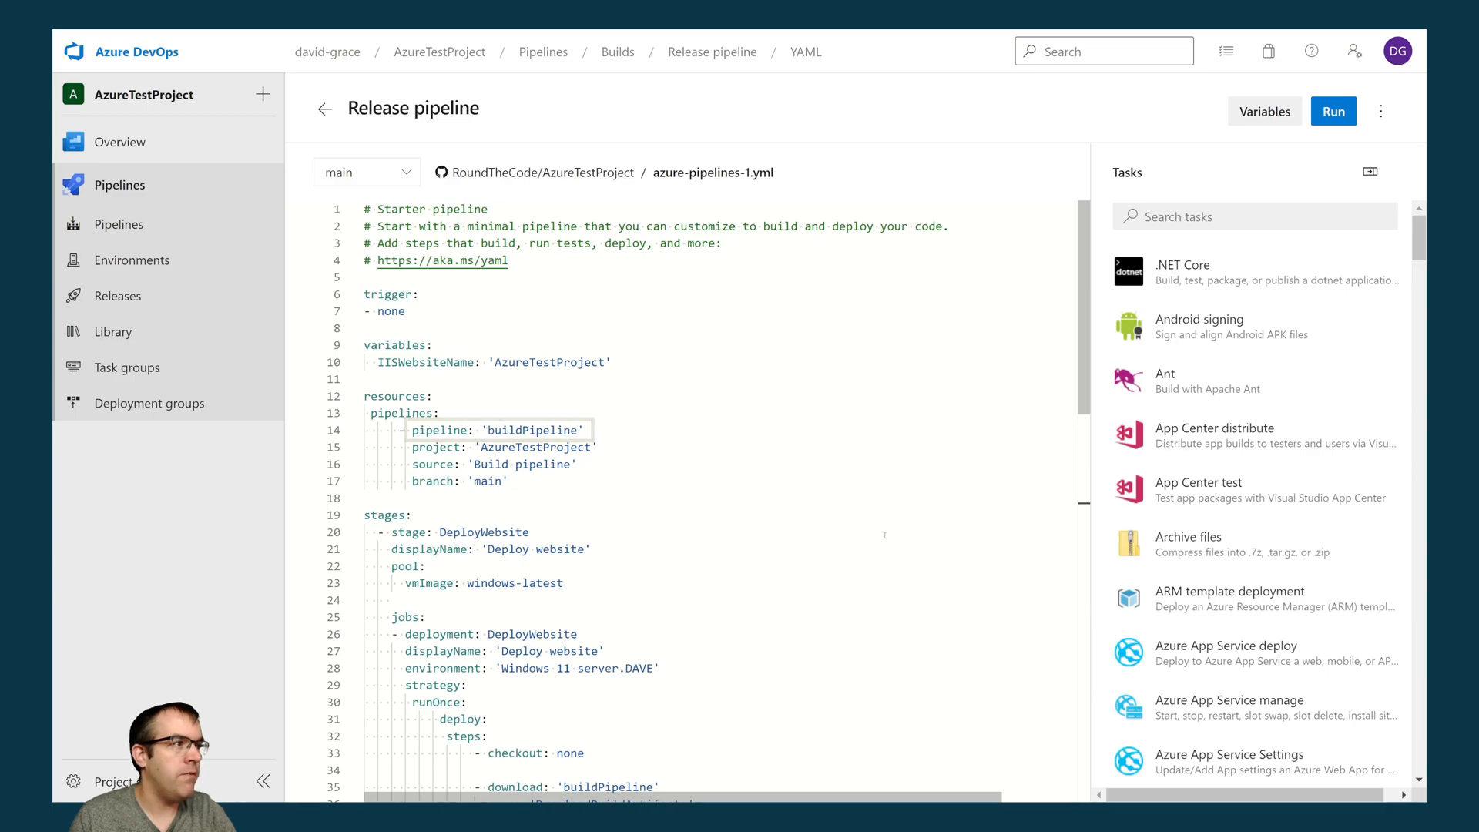
{"action": "scroll", "coordinate": [884, 535], "scroll_direction": "down", "scroll_amount": 10}
{"action": "scroll", "coordinate": [884, 534], "scroll_direction": "right", "scroll_amount": 1}
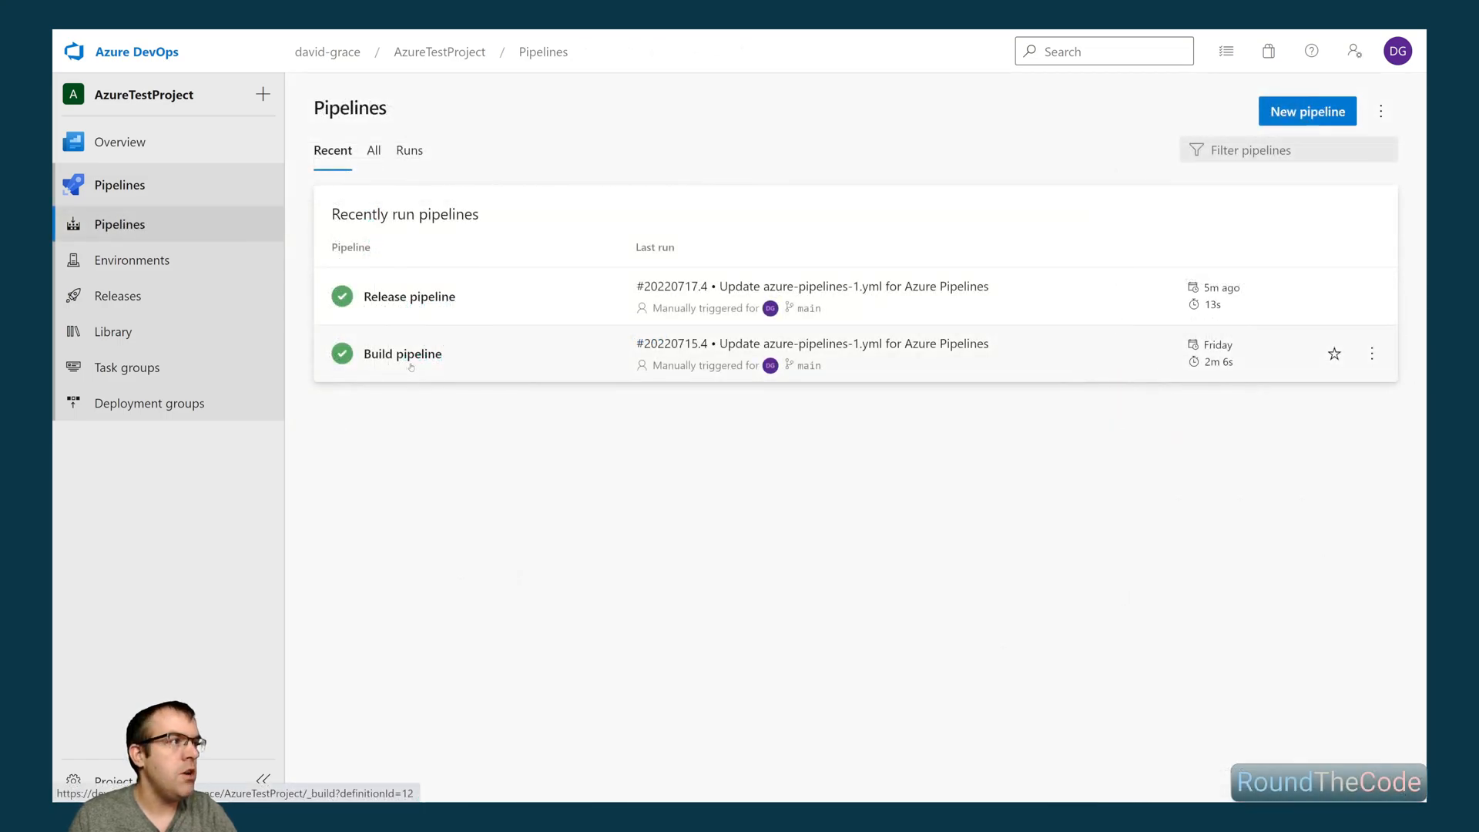
- Open the artifact published by the Build pipeline's latest run and examine the files in its RoundTheCode.AzureTestProject folder
{"action": "left_click", "coordinate": [574, 342]}
{"action": "left_click", "coordinate": [574, 332]}
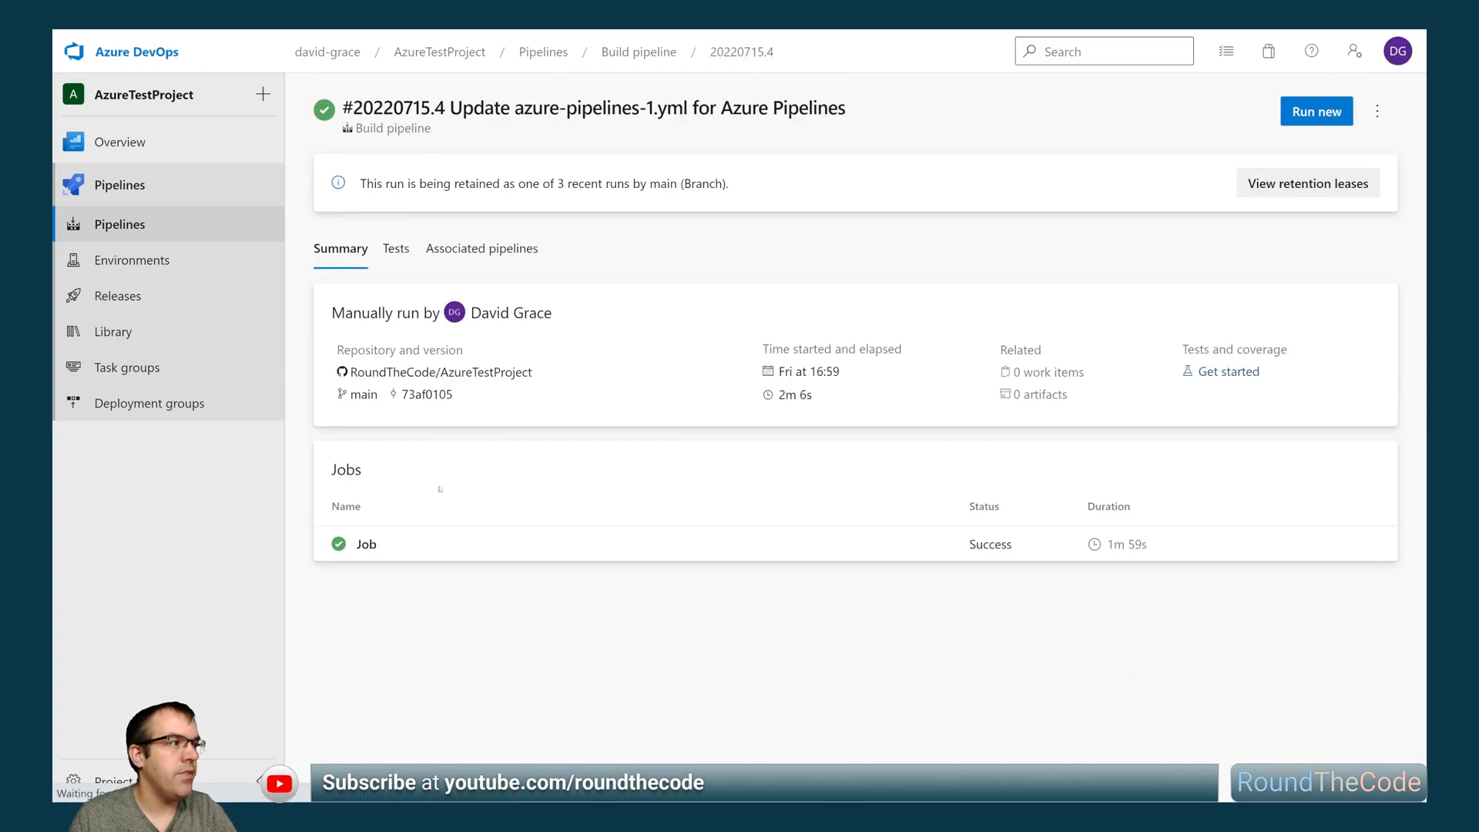
{"action": "left_click", "coordinate": [371, 545]}
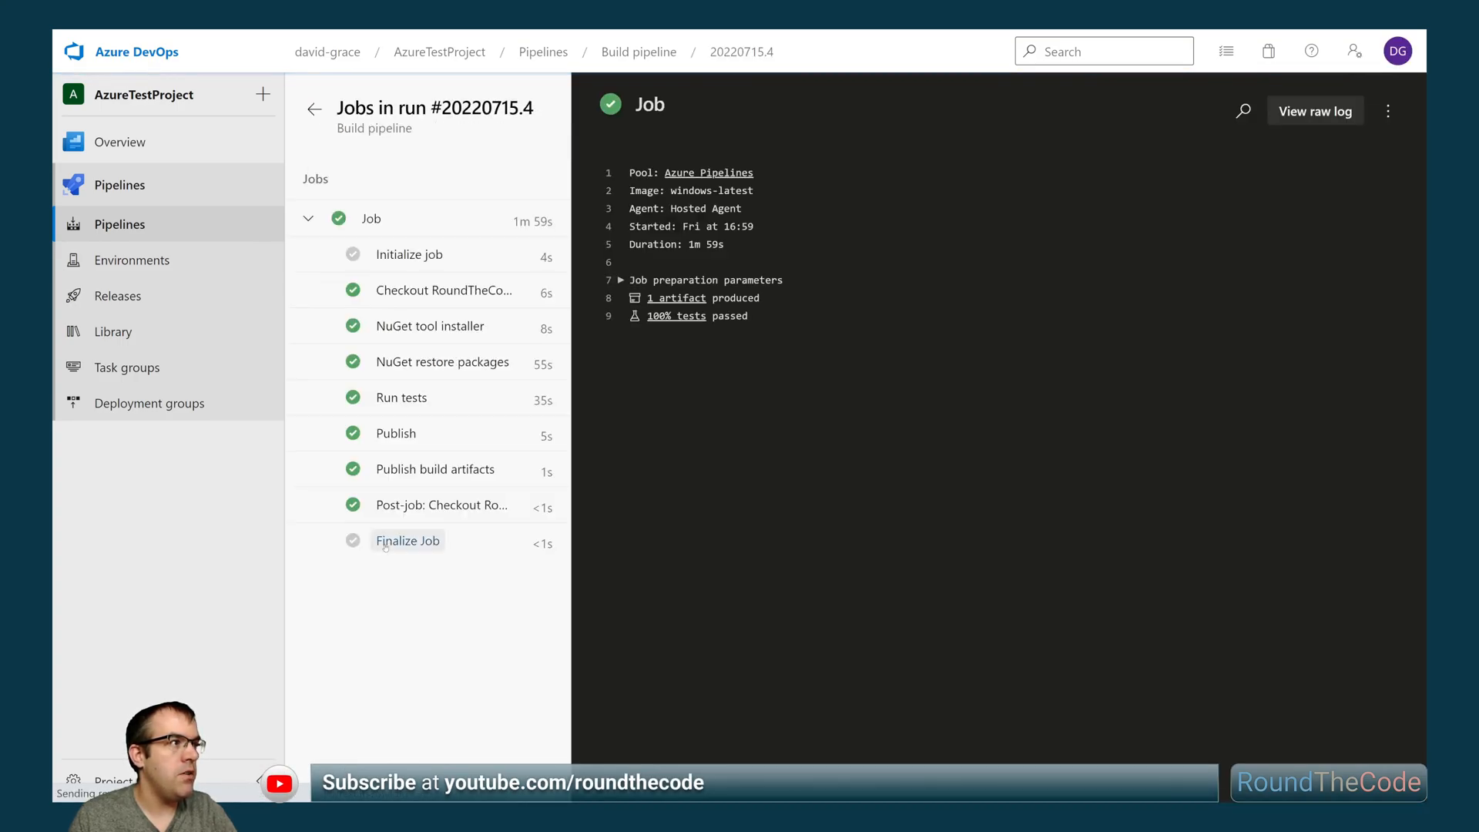
{"action": "left_click", "coordinate": [670, 299]}
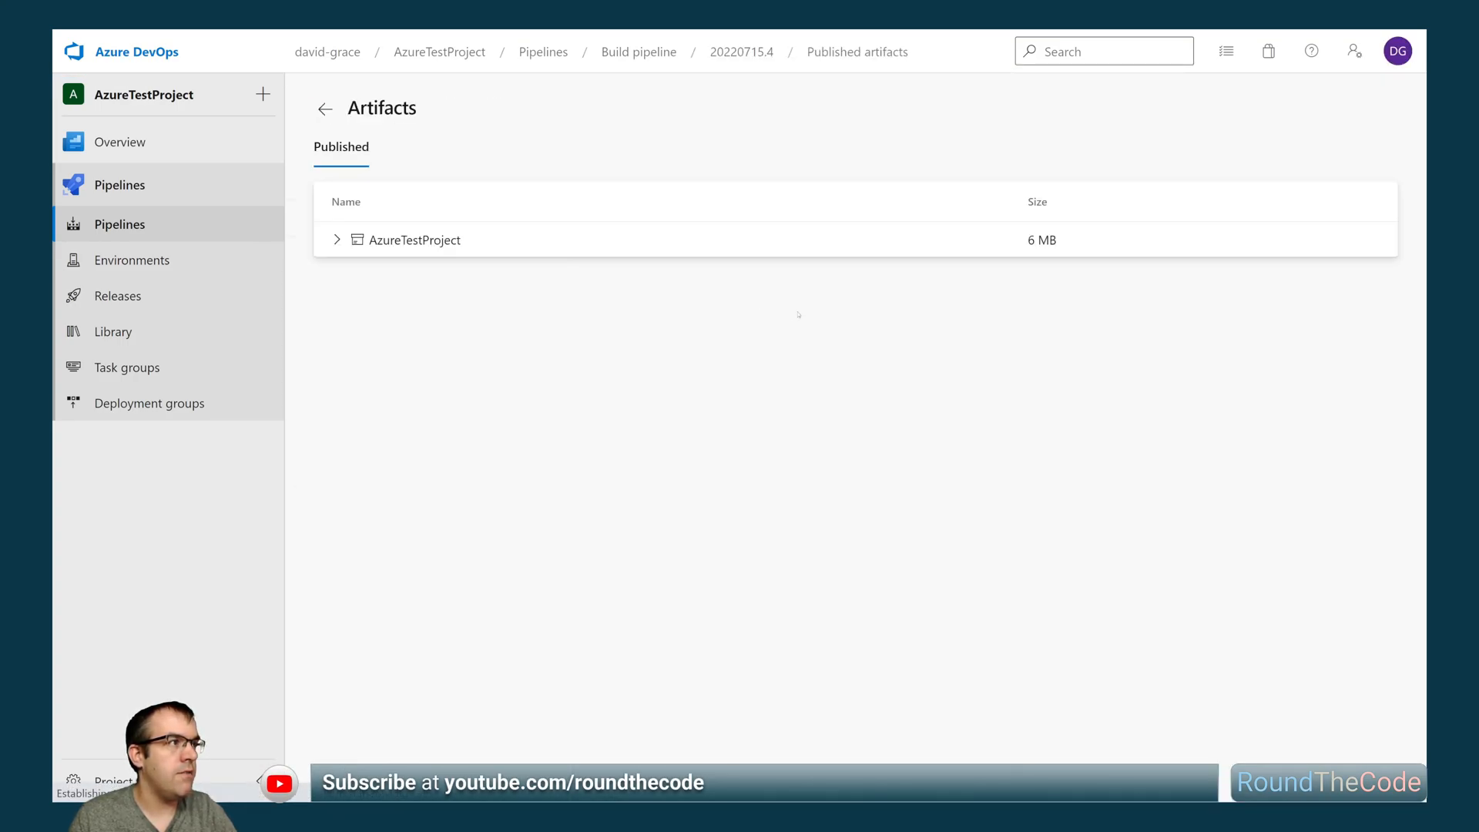
{"action": "left_click", "coordinate": [414, 247]}
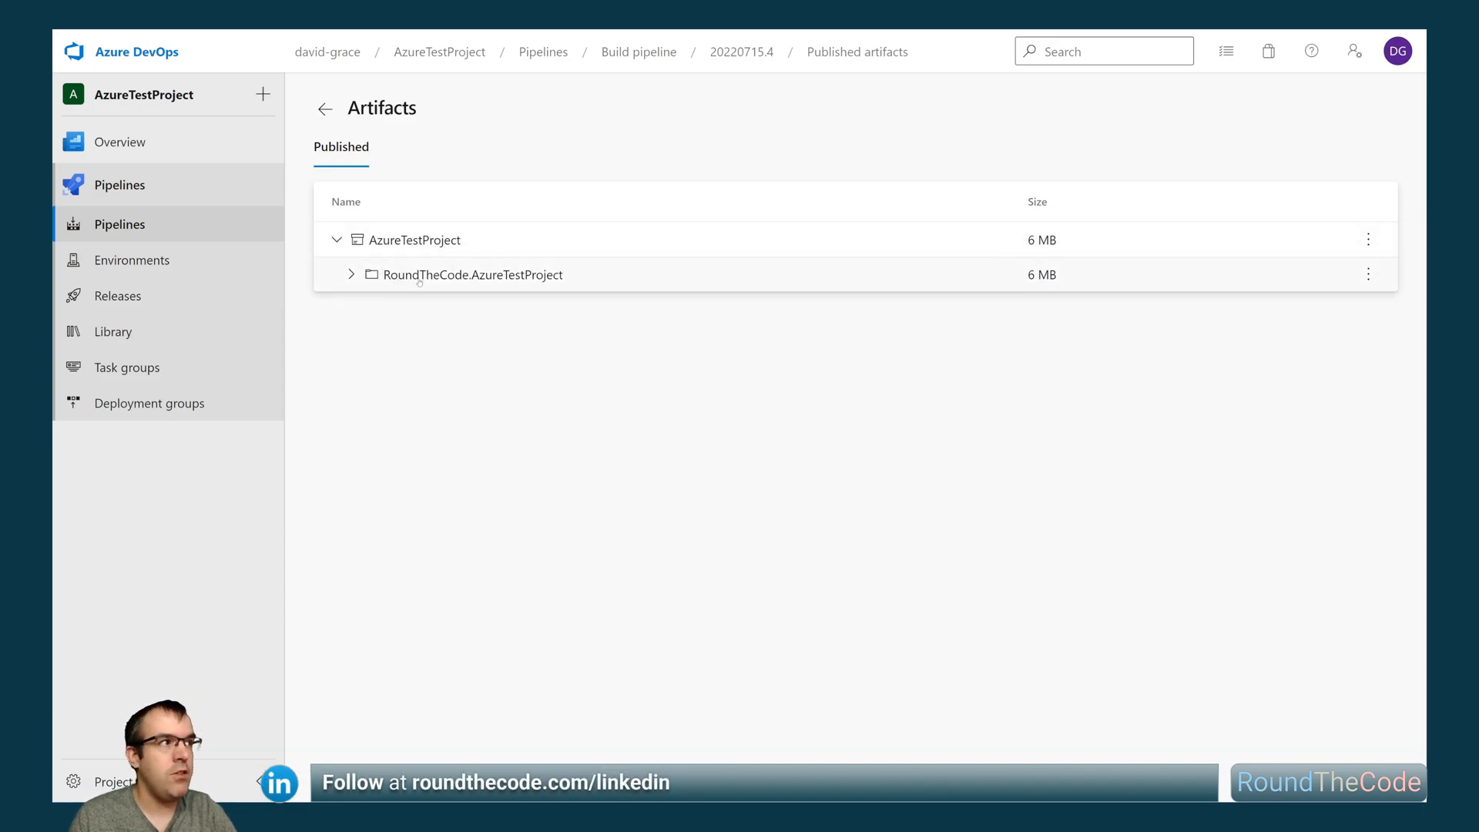
{"action": "left_click", "coordinate": [454, 282]}
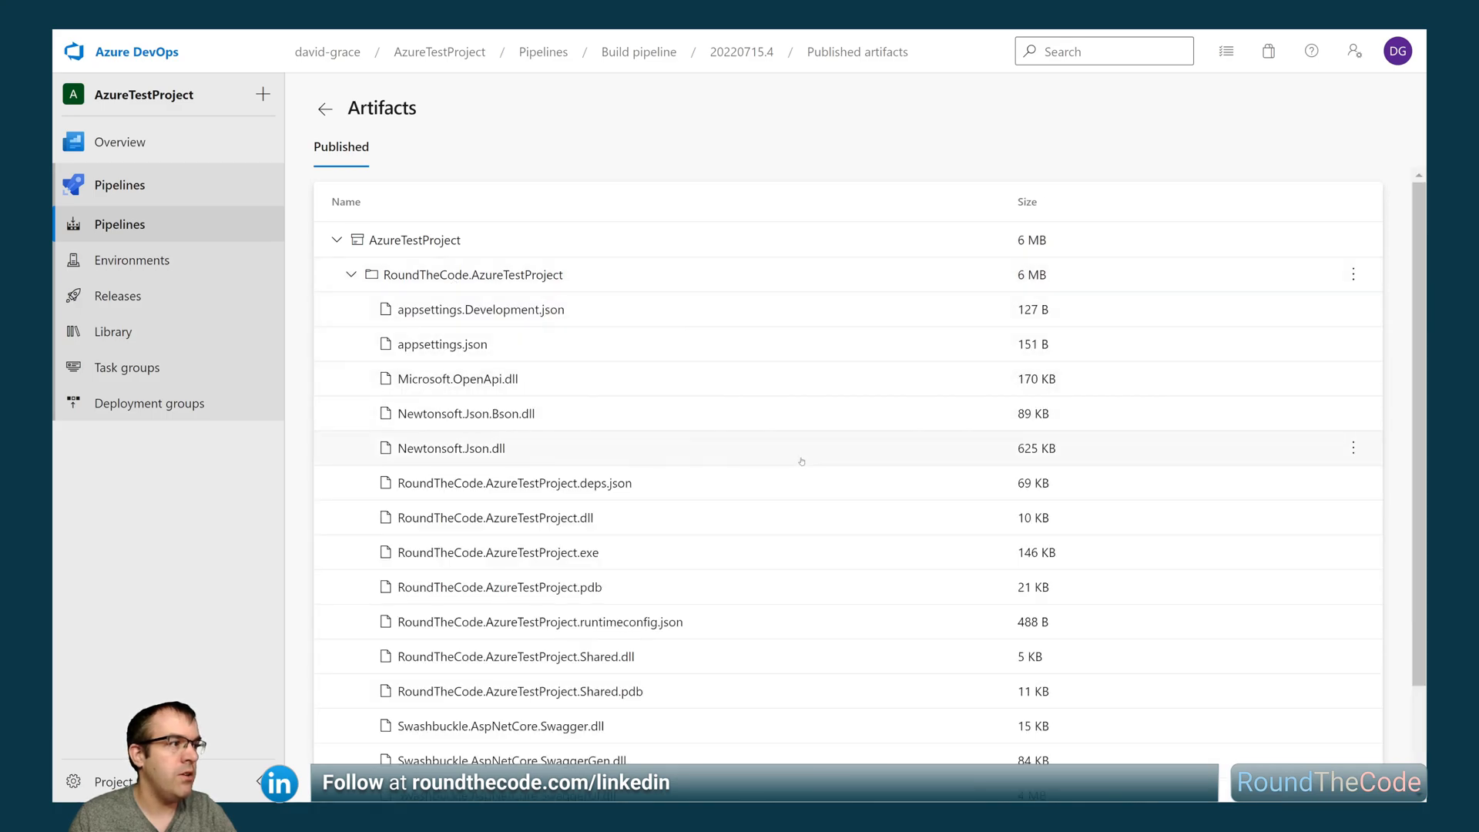
{"action": "scroll", "coordinate": [804, 467], "scroll_direction": "down", "scroll_amount": 1}
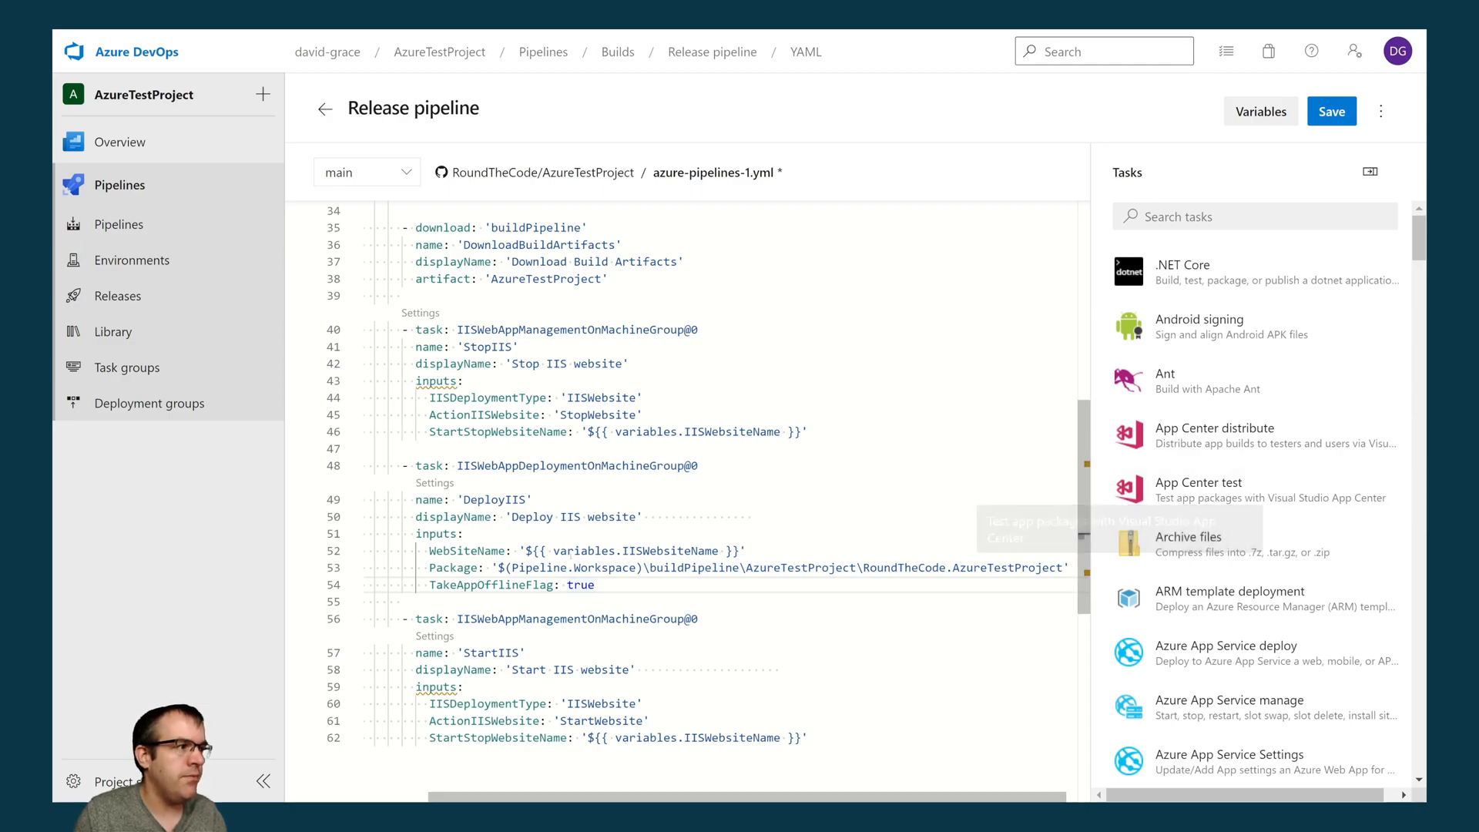
- Copy the Package path $(Pipeline.Workspace)\buildPipeline\AzureTestProject\RoundTheCode.AzureTestProject from the DeployIIS task in the release YAML
{"action": "left_click", "coordinate": [1066, 563]}
{"action": "left_click_drag", "start_coordinate": [499, 568], "coordinate": [1064, 568]}
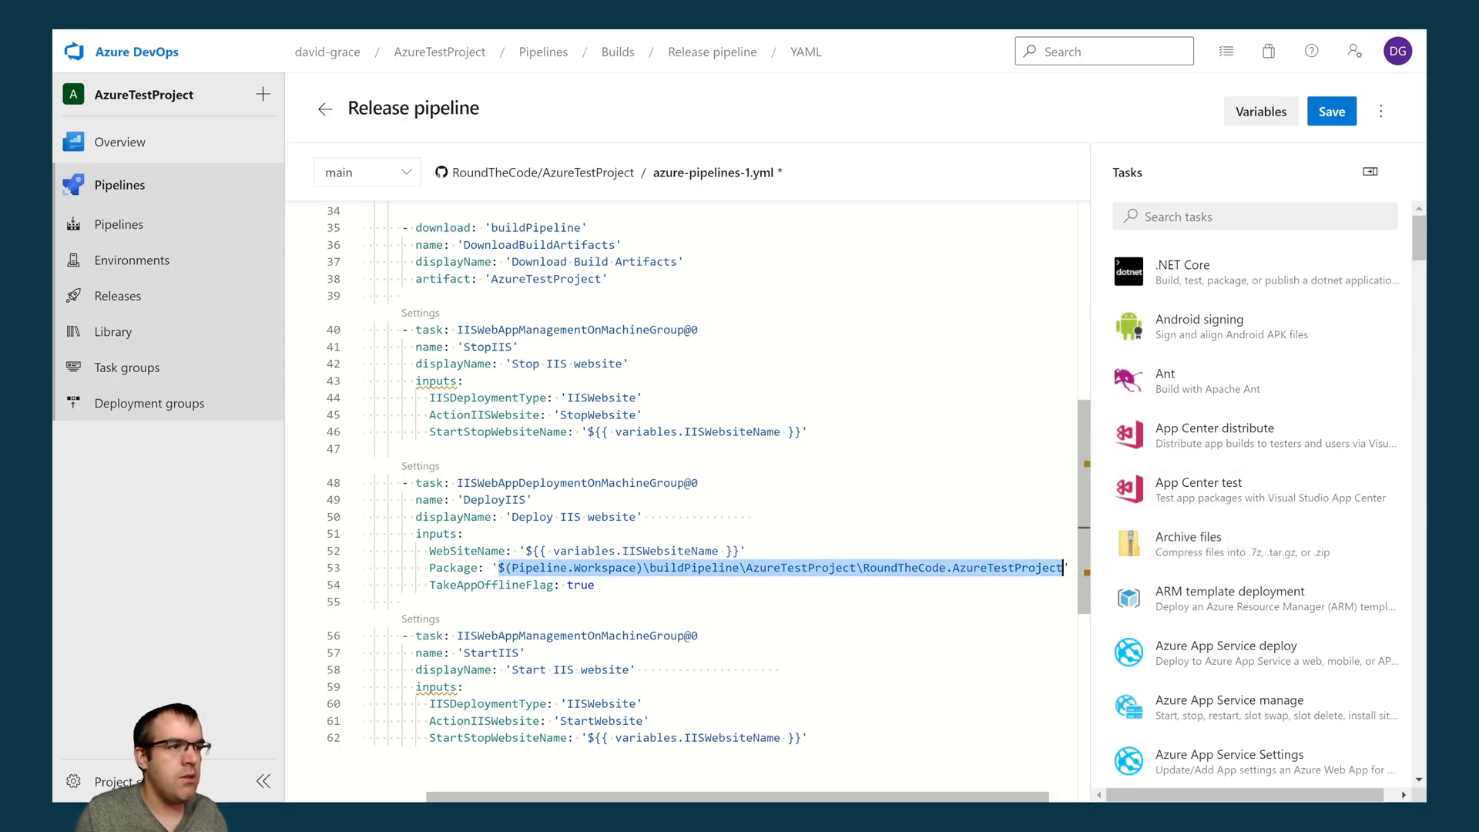
{"action": "right_click", "coordinate": [1001, 570]}
{"action": "left_click", "coordinate": [1017, 667]}
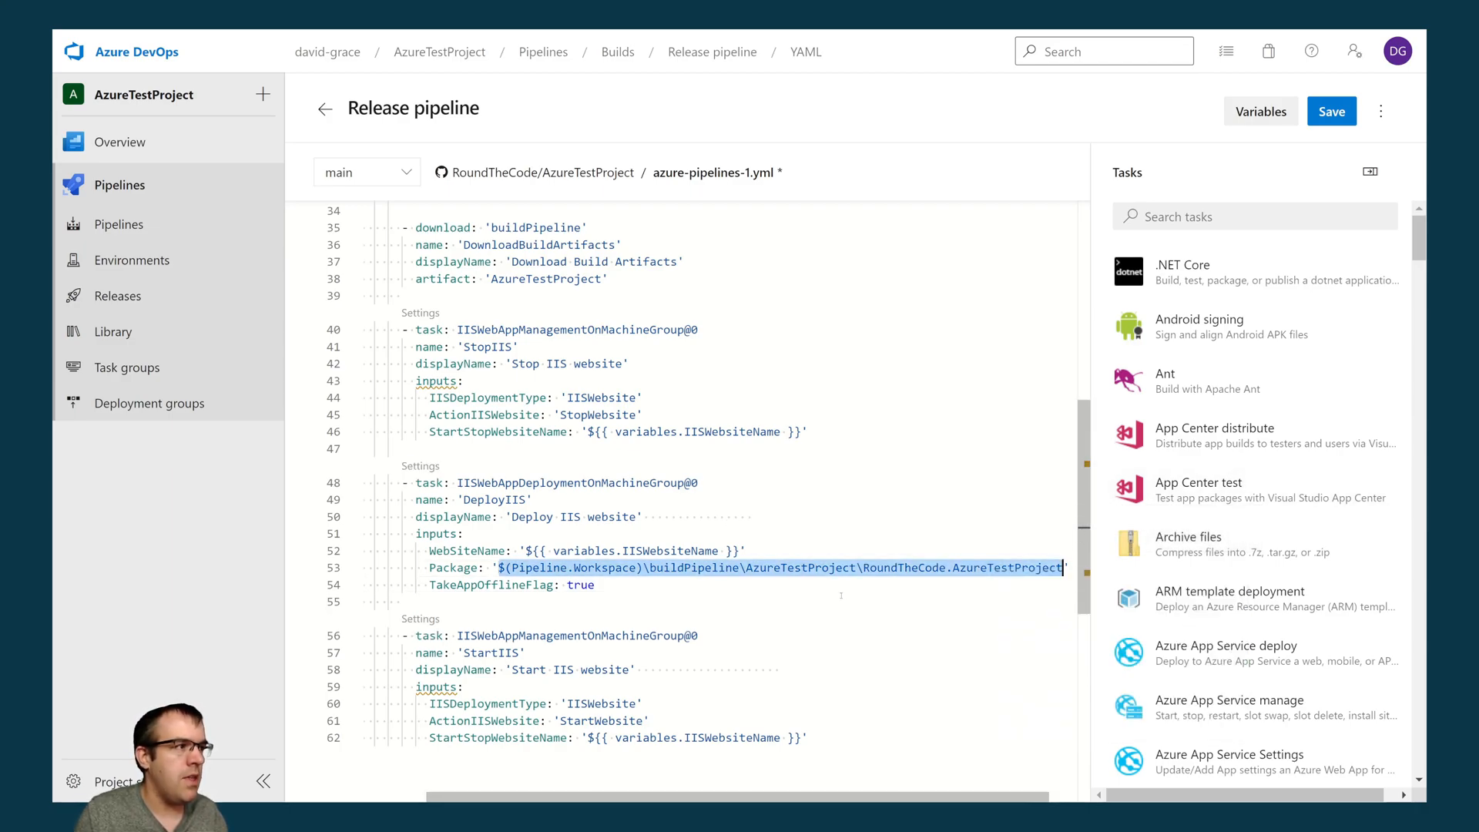
- Between the StopIIS and DeployIIS tasks, add a script step that echoes the copied package path
{"action": "left_click", "coordinate": [484, 451]}
{"action": "key", "text": "Return"}
{"action": "key", "text": "Up"}
{"action": "key", "text": "Up"}
{"action": "key", "text": "Escape"}
{"action": "key", "text": "Up"}
{"action": "key", "text": "Return"}
{"action": "type", "text": "- s"}
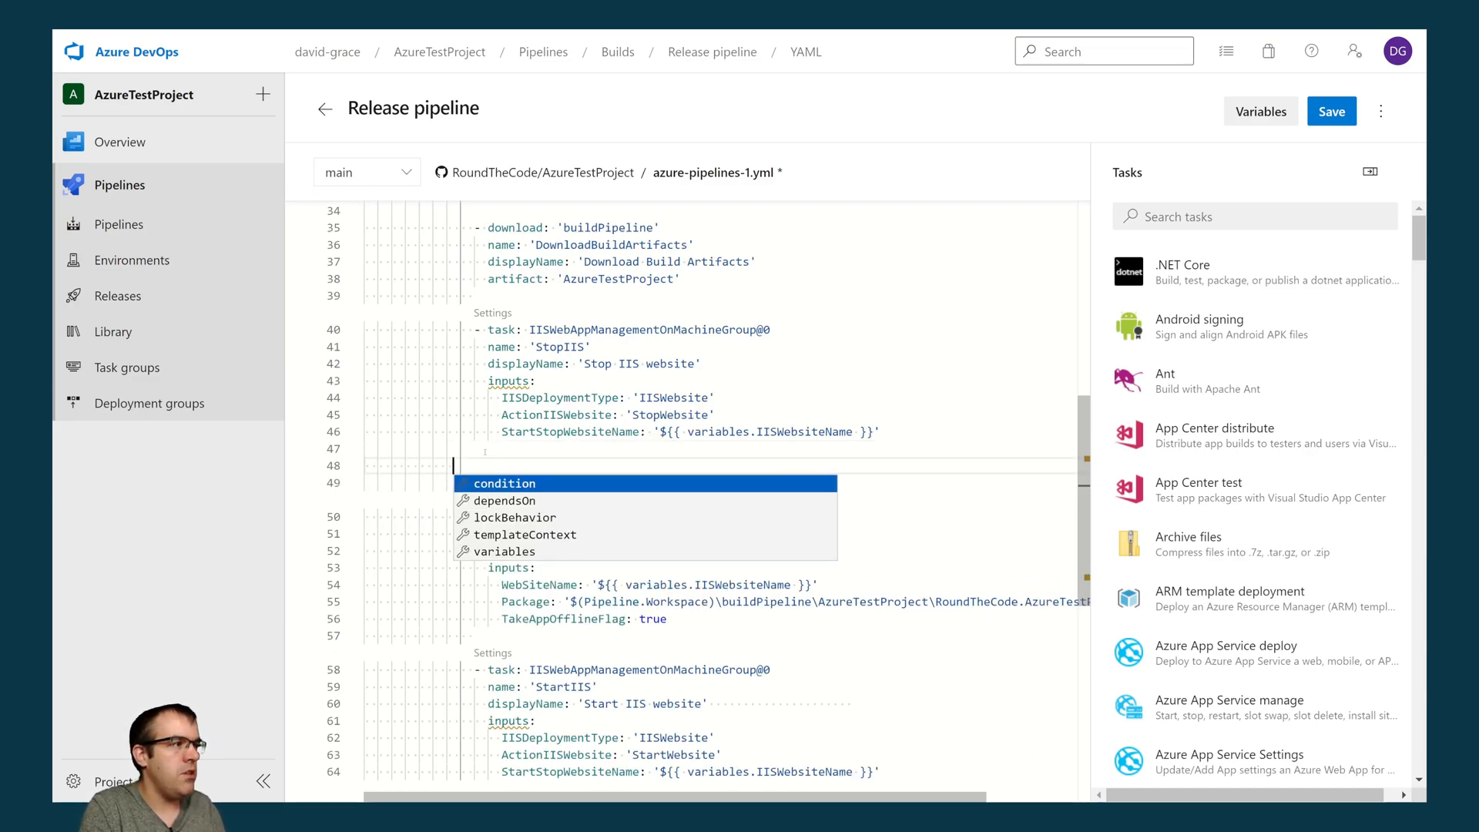
{"action": "type", "text": "cri"}
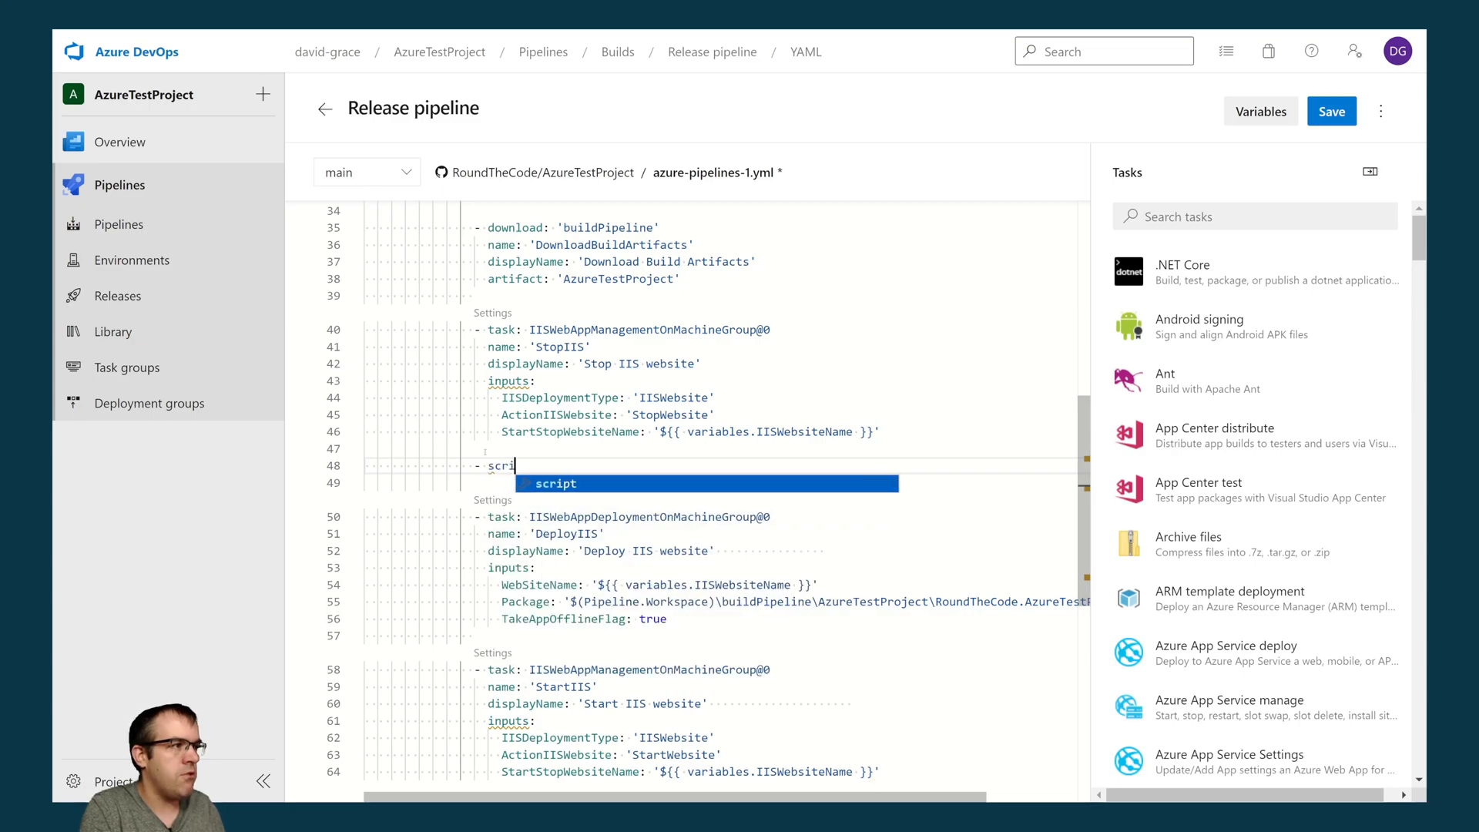
{"action": "type", "text": "pt: echo"}
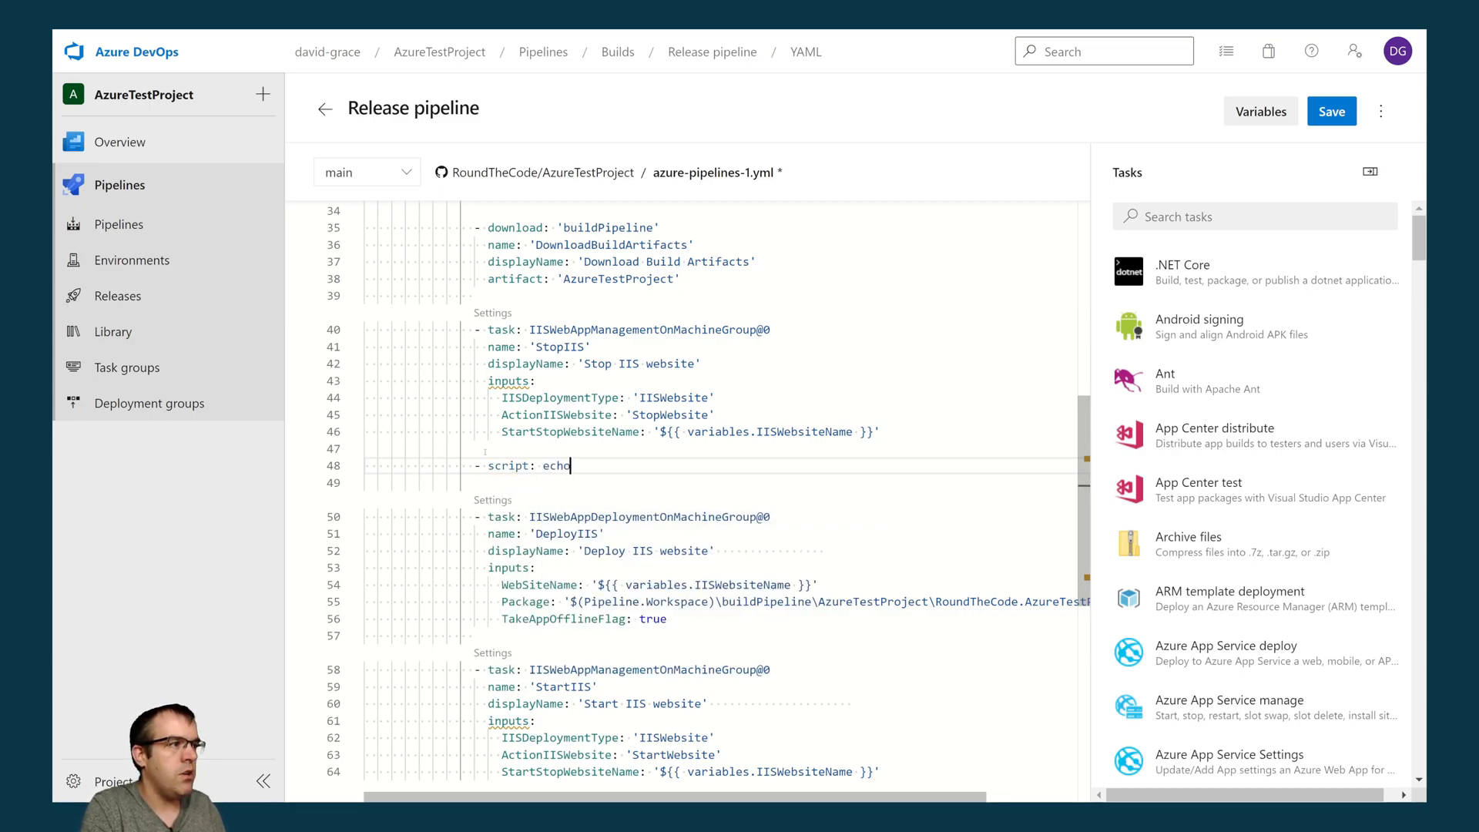
{"action": "right_click", "coordinate": [603, 473]}
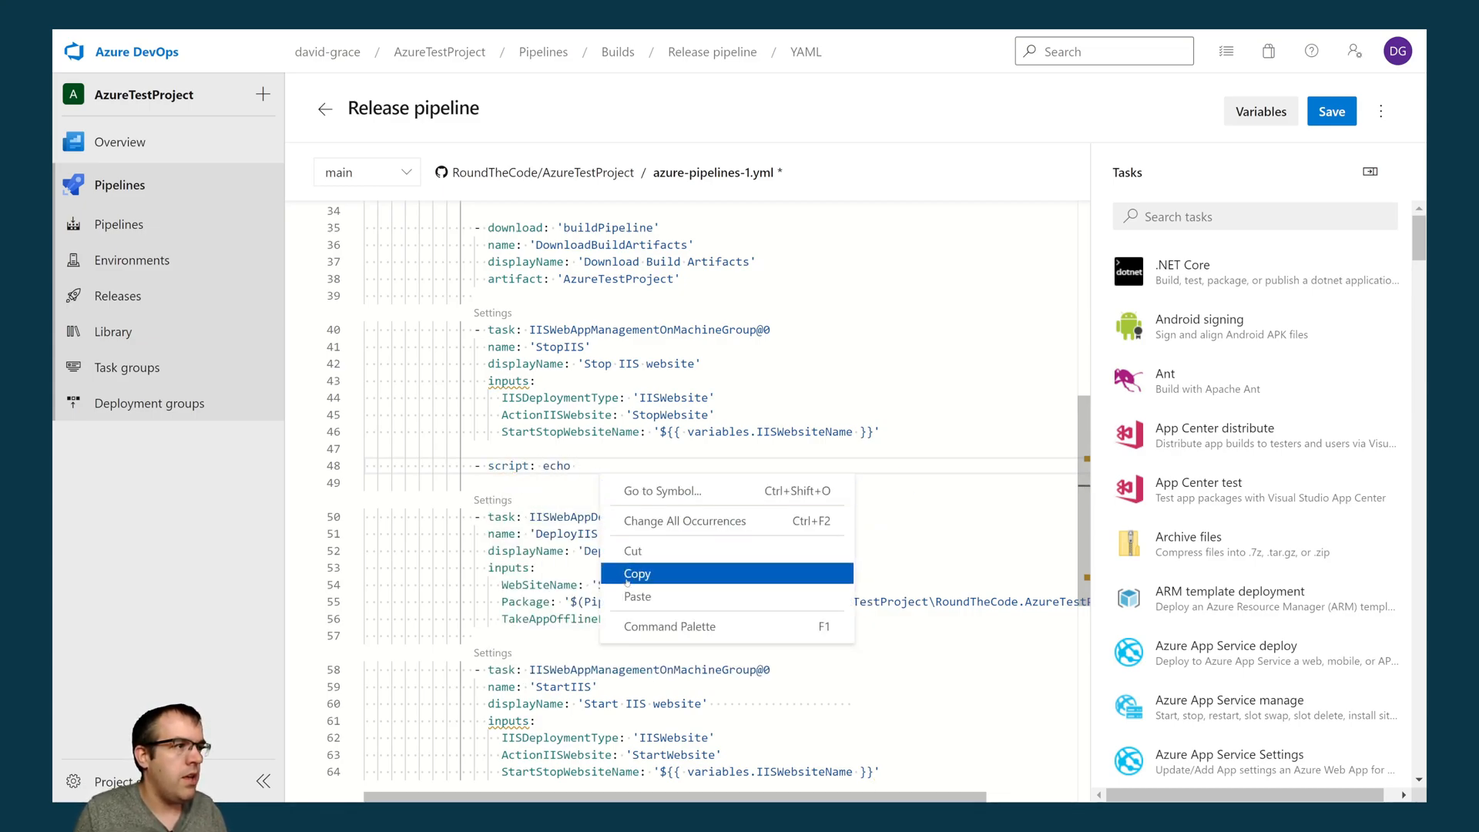
{"action": "left_click", "coordinate": [640, 600]}
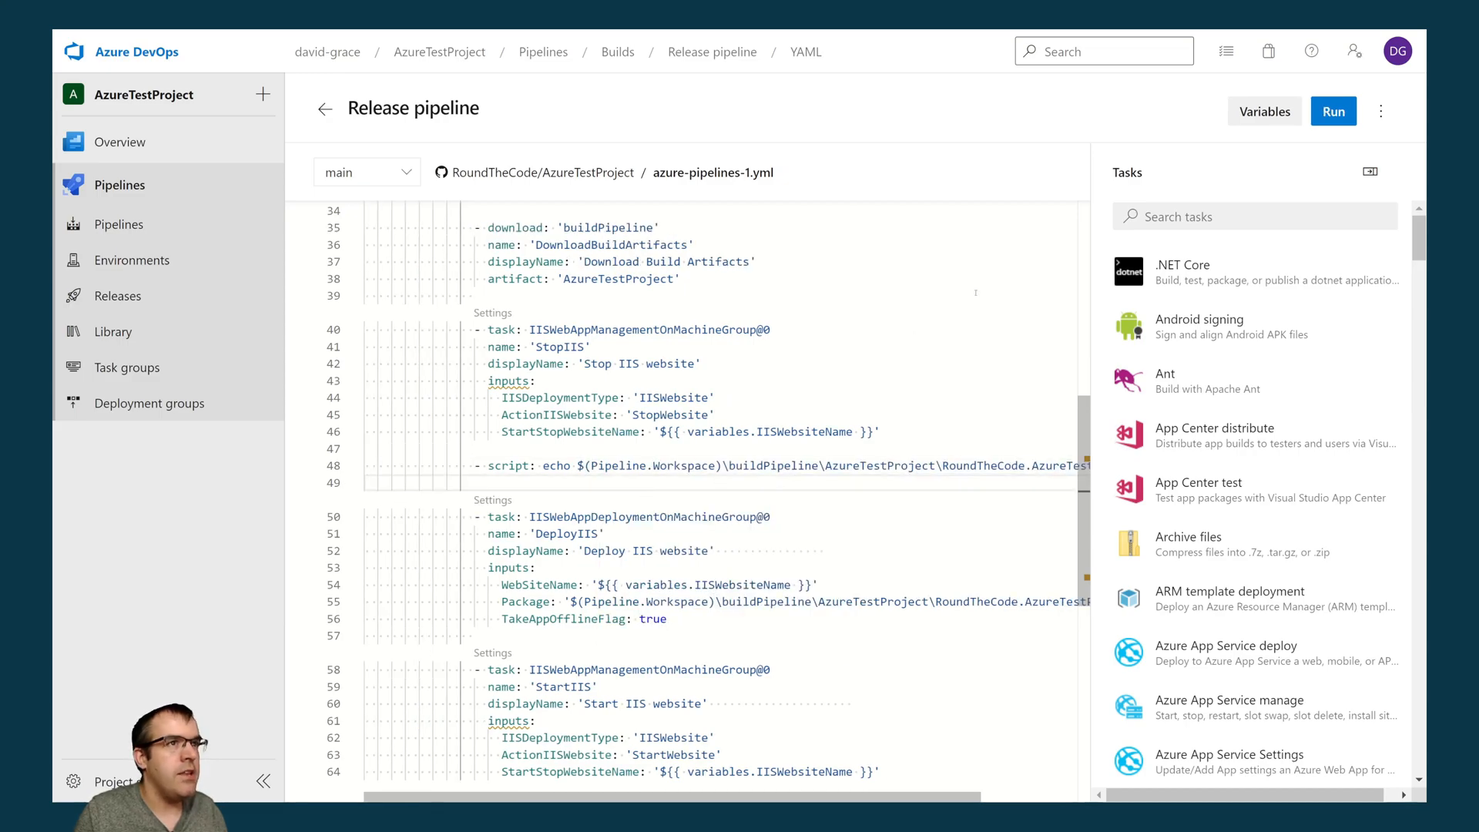
- Run the release pipeline on main with the new echo script step
{"action": "left_click", "coordinate": [1333, 113]}
{"action": "left_click", "coordinate": [1368, 760]}
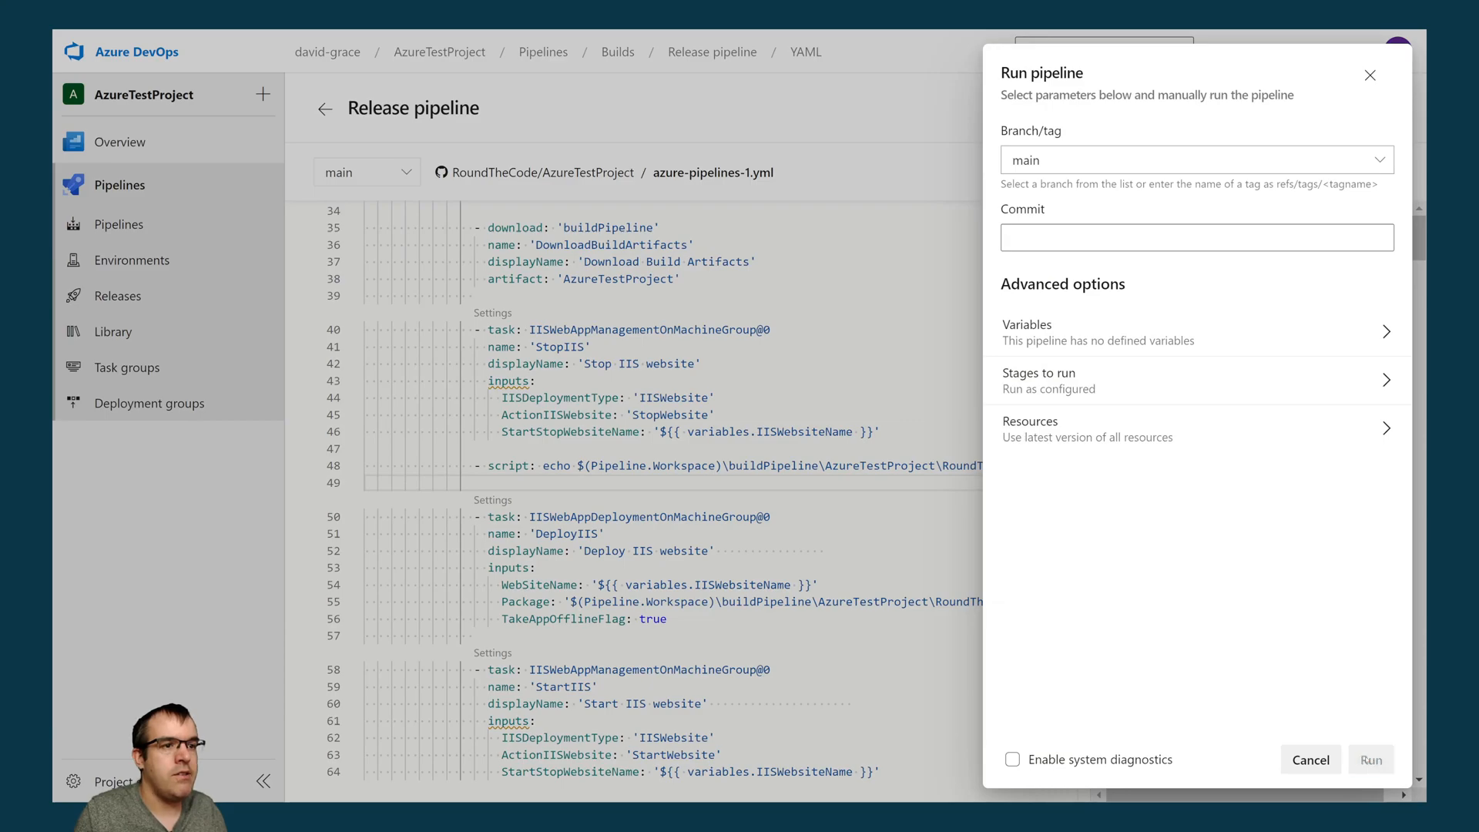